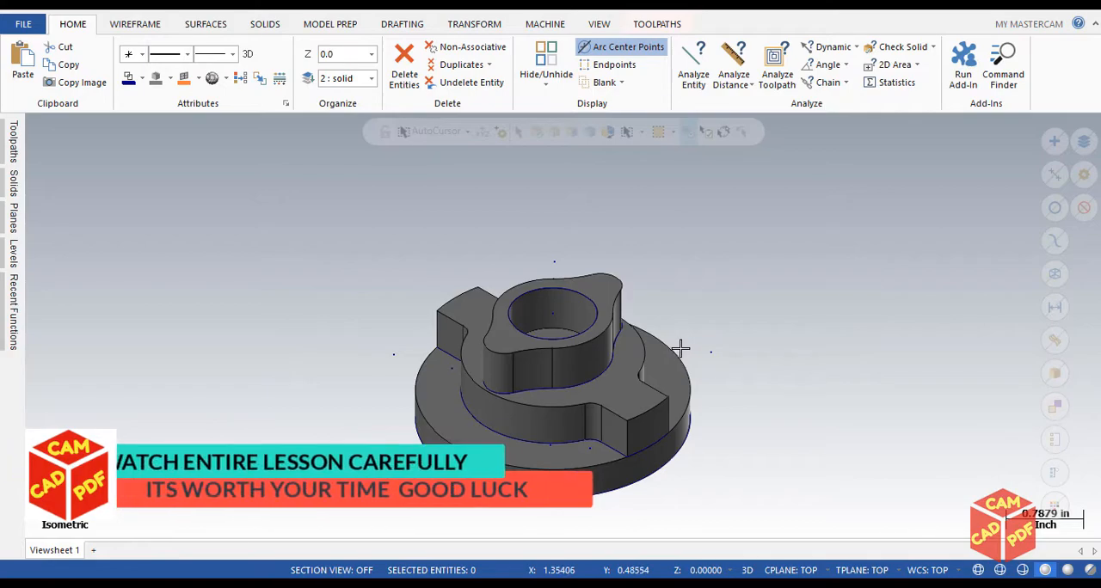
Add a machine group with the default mill and show the Toolpaths manager
{"action": "scroll", "coordinate": [679, 346], "scroll_direction": "down", "scroll_amount": 2}
{"action": "middle_click_drag", "start_coordinate": [678, 346], "coordinate": [717, 256]}
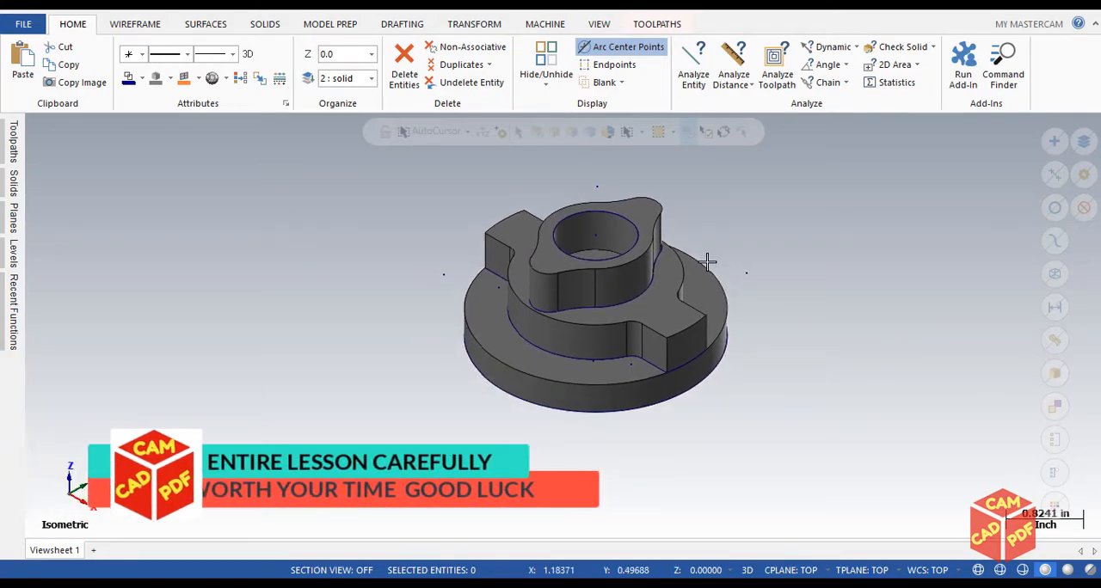
{"action": "scroll", "coordinate": [701, 262], "scroll_direction": "up", "scroll_amount": 2}
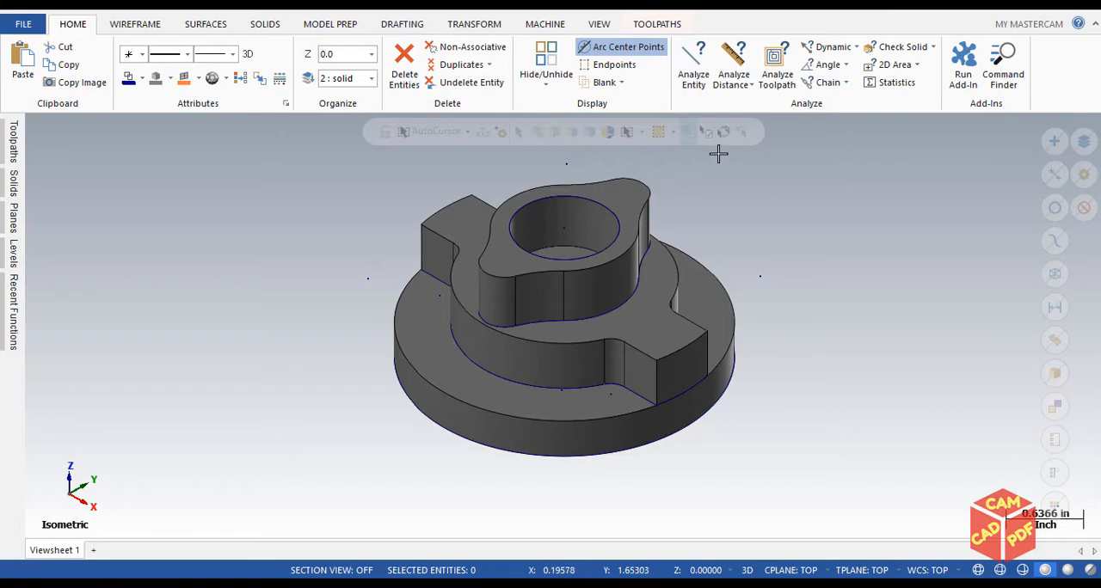
{"action": "left_click", "coordinate": [540, 27]}
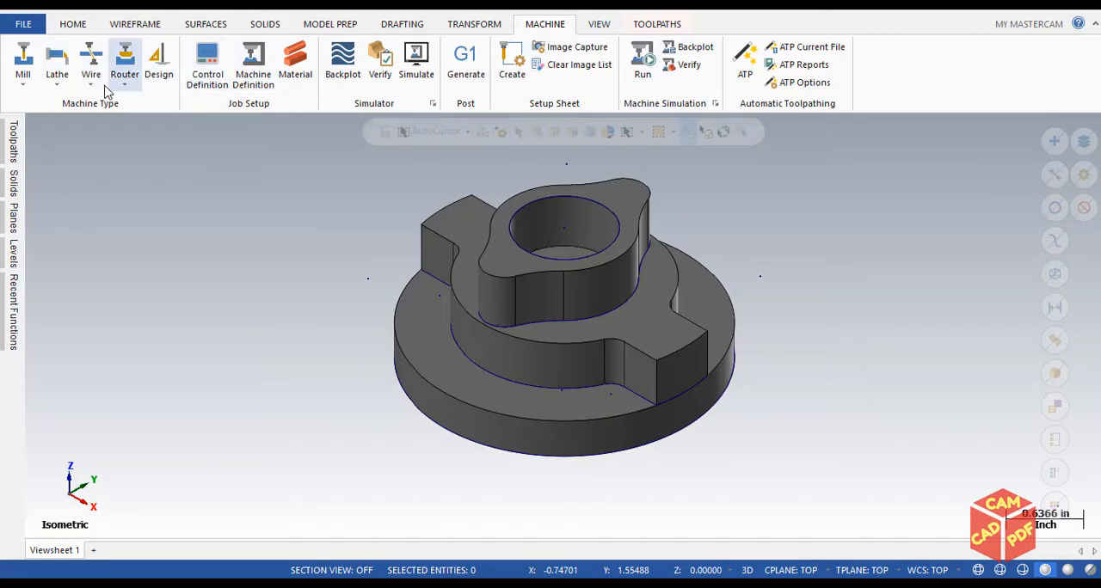
{"action": "left_click", "coordinate": [22, 71]}
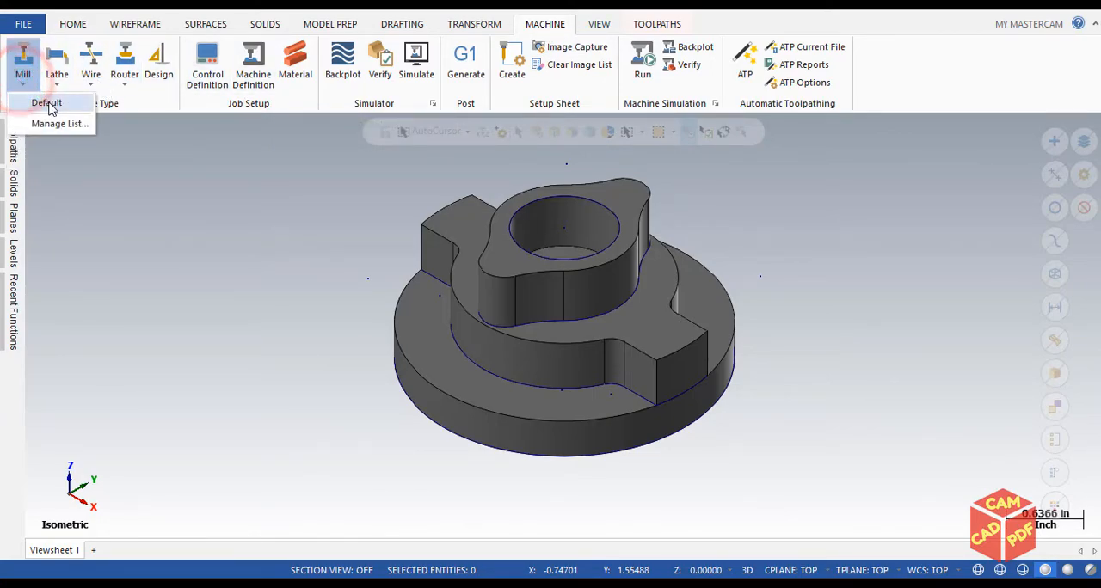
{"action": "left_click", "coordinate": [14, 146]}
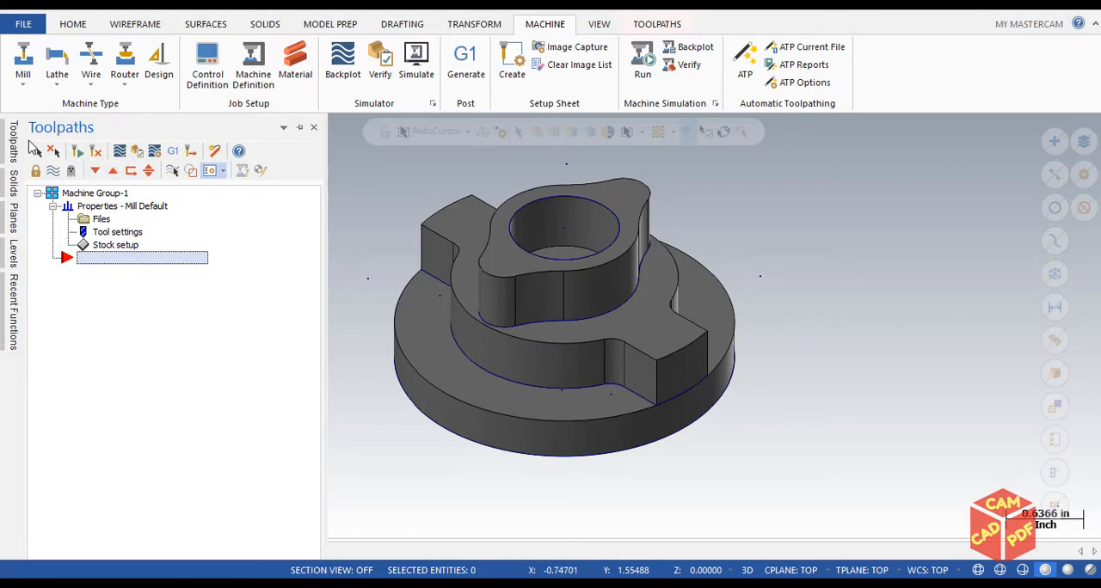
{"action": "left_click", "coordinate": [591, 25]}
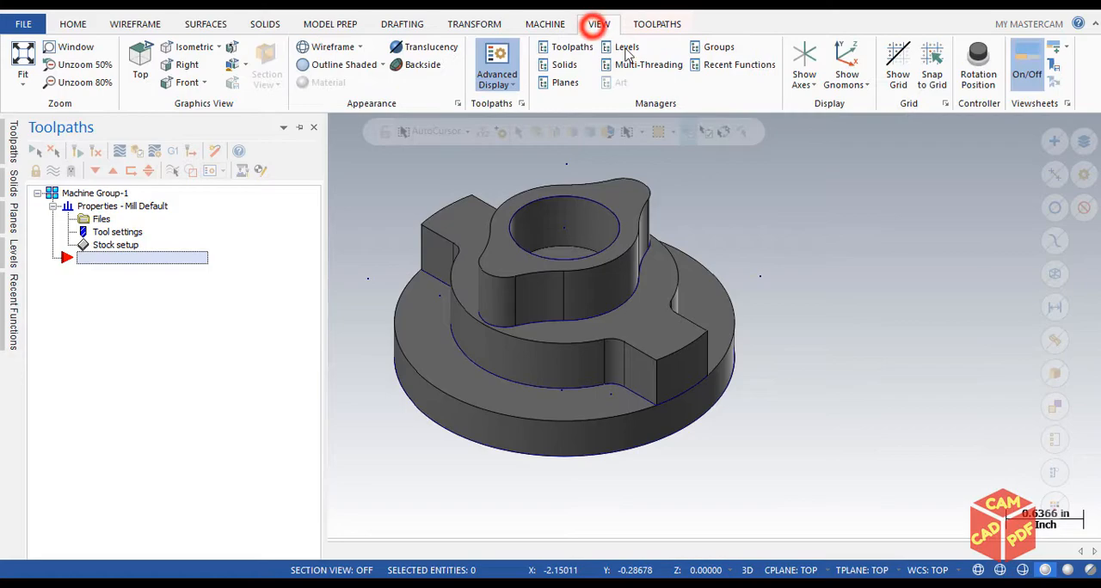
{"action": "left_click", "coordinate": [584, 49]}
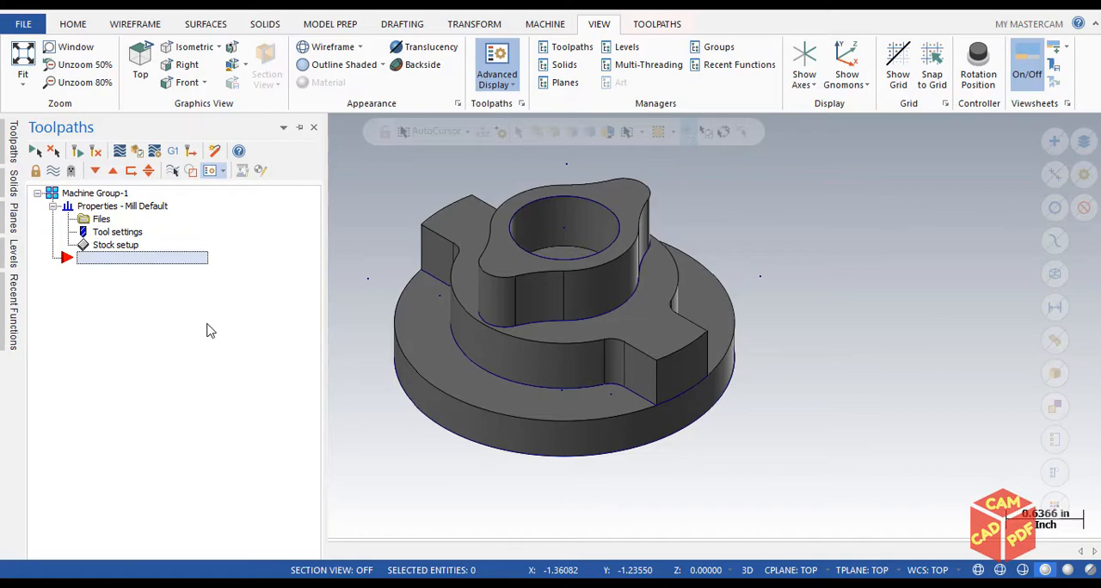
In the machine group's stock setup, choose a cylindrical stock shape with its axis along Z
{"action": "left_click", "coordinate": [120, 246]}
{"action": "left_click_drag", "start_coordinate": [344, 19], "coordinate": [520, 19]}
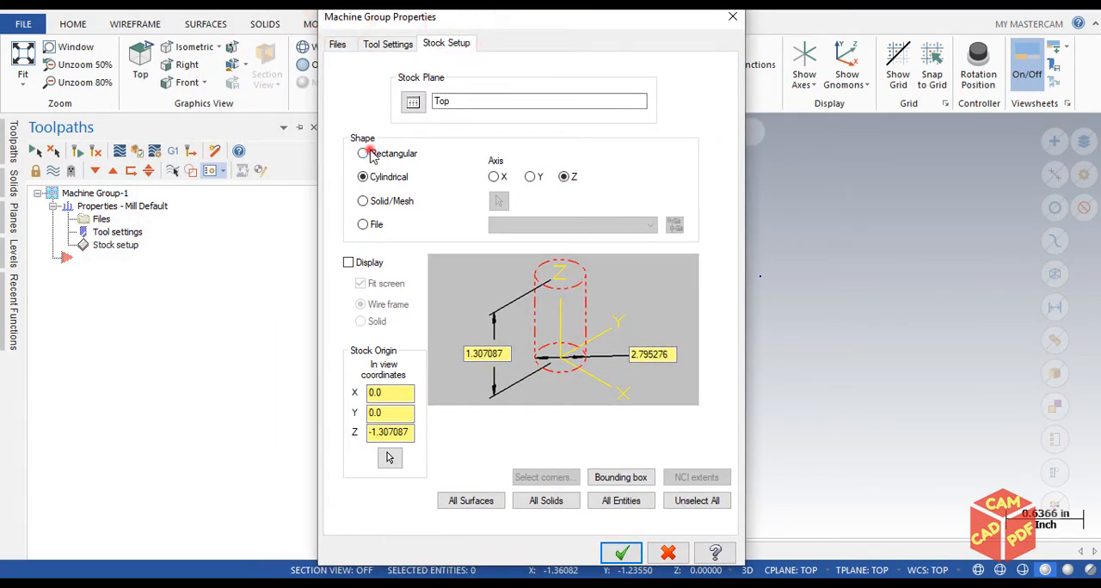
{"action": "left_click", "coordinate": [363, 153]}
{"action": "left_click_drag", "start_coordinate": [568, 32], "coordinate": [282, 31]}
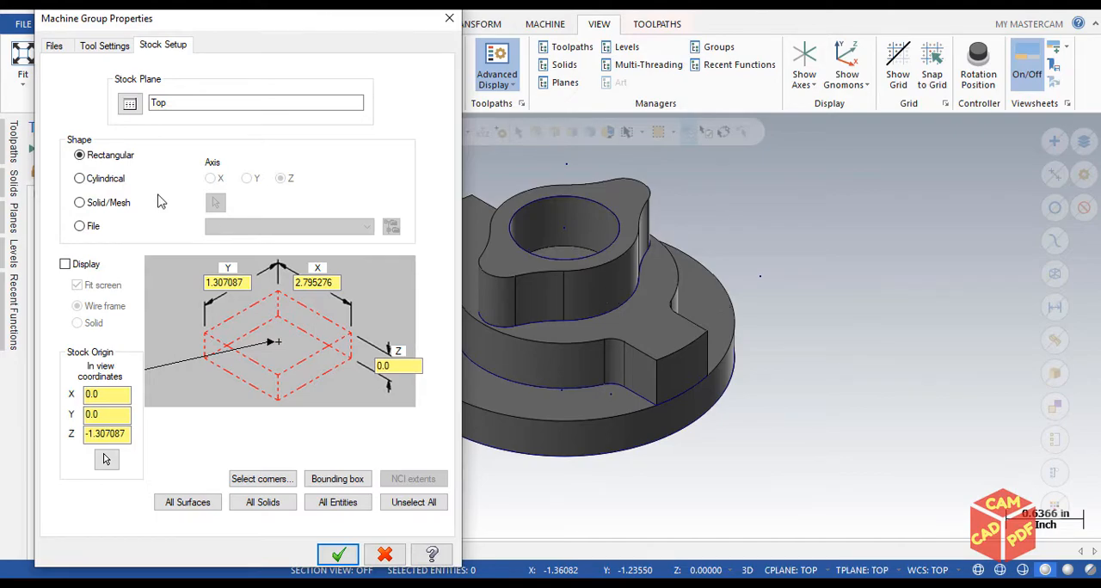
{"action": "left_click", "coordinate": [98, 181]}
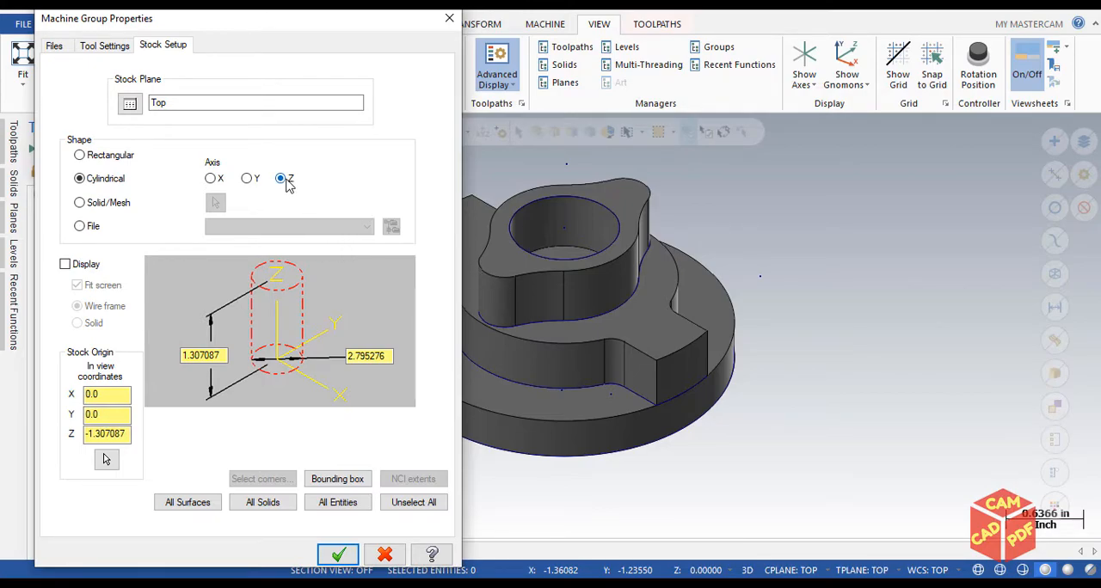
{"action": "left_click_drag", "start_coordinate": [344, 19], "coordinate": [386, 5]}
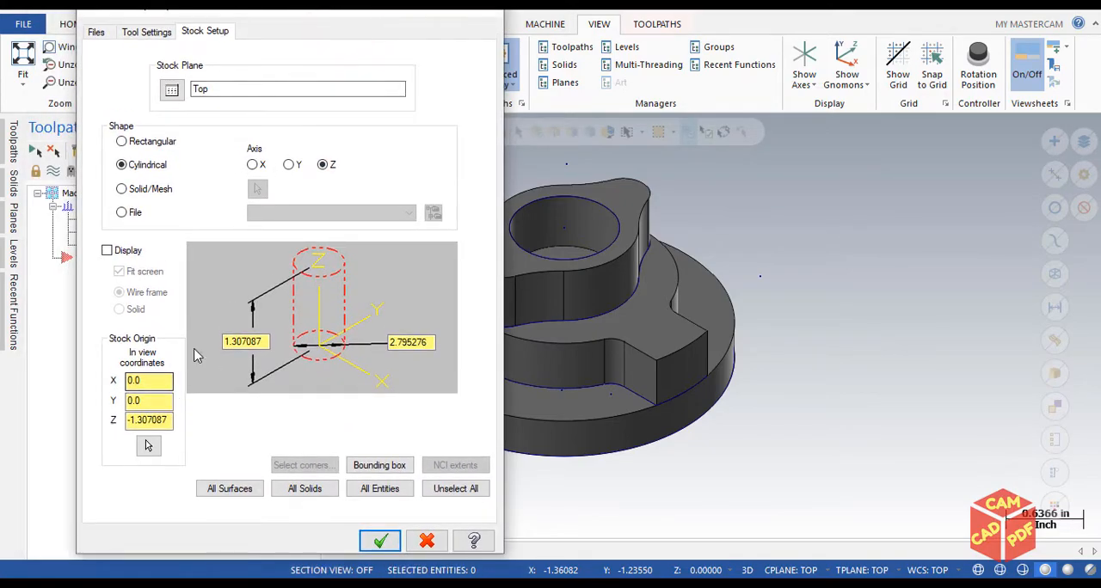
Turn on the wireframe stock display, fit the cylinder to all solids and apply the stock setup
{"action": "left_click", "coordinate": [108, 250]}
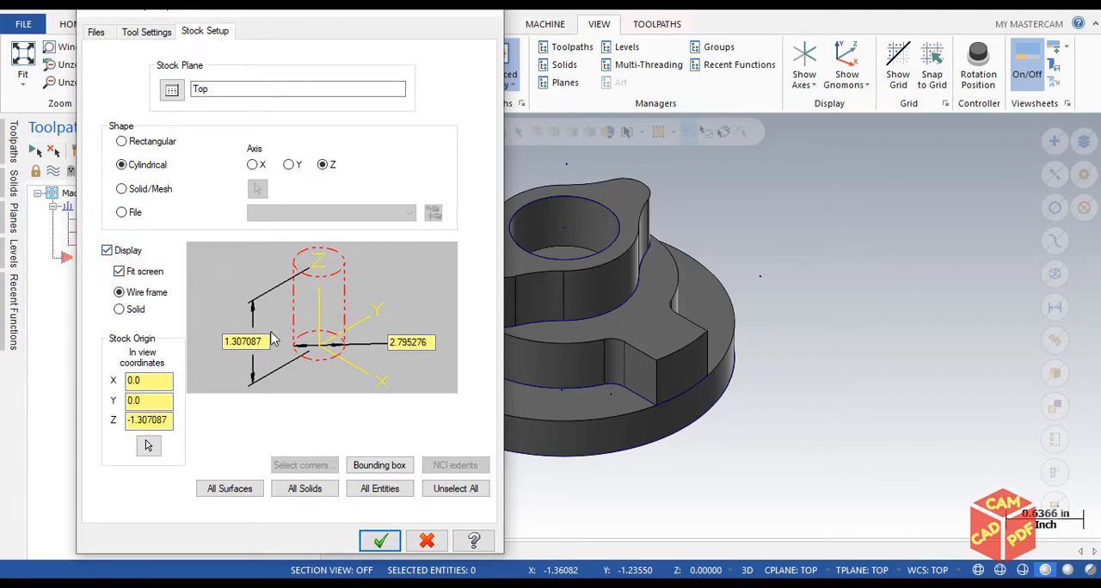
{"action": "left_click", "coordinate": [302, 488]}
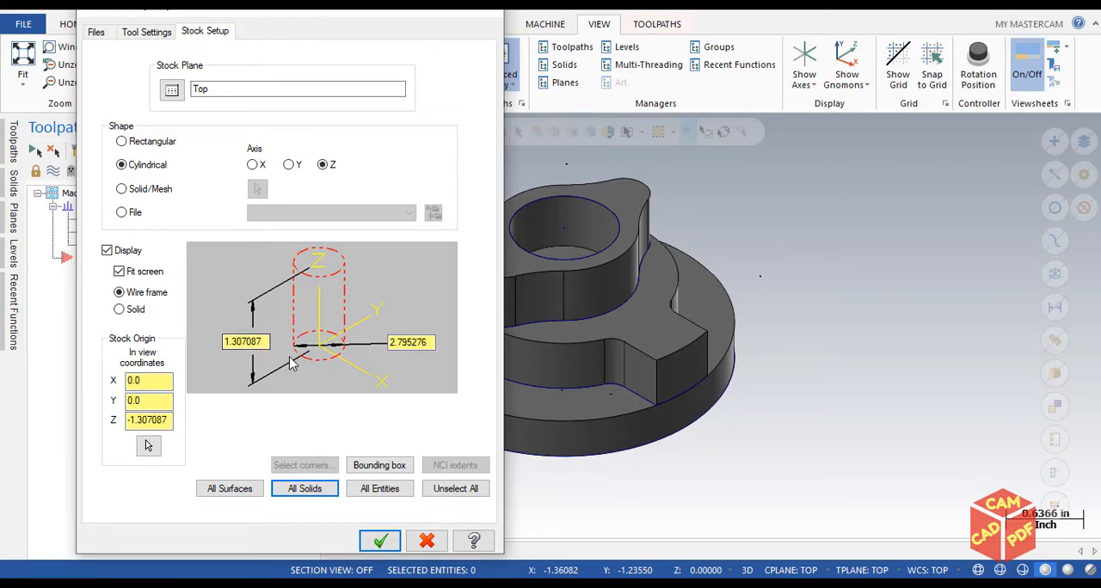
{"action": "left_click", "coordinate": [380, 539]}
{"action": "scroll", "coordinate": [545, 298], "scroll_direction": "down", "scroll_amount": 3}
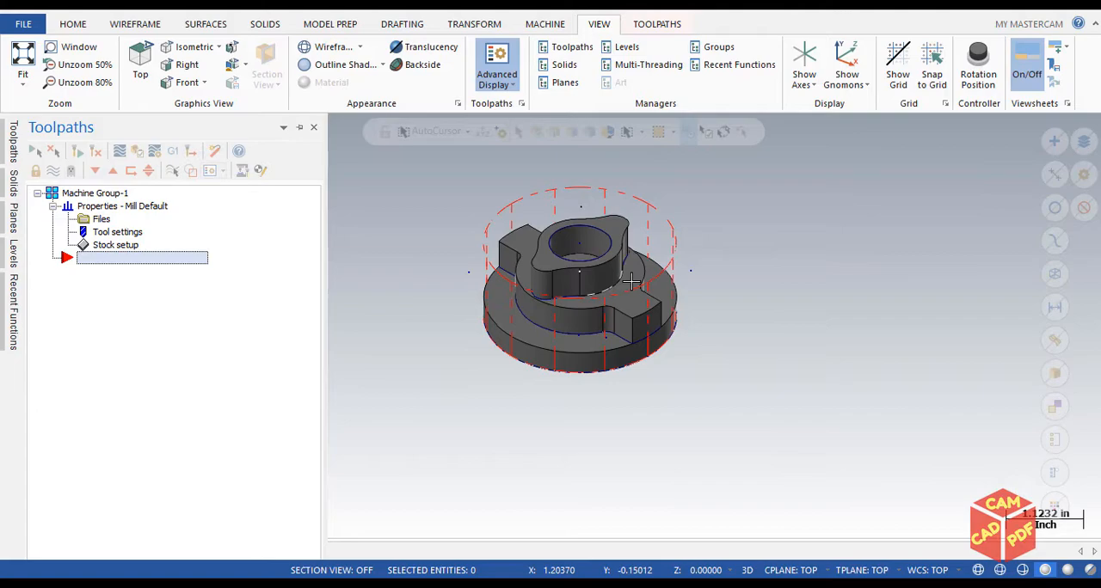
{"action": "scroll", "coordinate": [555, 250], "scroll_direction": "down", "scroll_amount": 2}
{"action": "scroll", "coordinate": [554, 250], "scroll_direction": "up", "scroll_amount": 3}
Change the stock display from wireframe to solid and inspect the shaded cylinder around the part
{"action": "double_click", "coordinate": [105, 247]}
{"action": "left_click", "coordinate": [106, 250]}
{"action": "left_click", "coordinate": [118, 308]}
{"action": "left_click", "coordinate": [380, 540]}
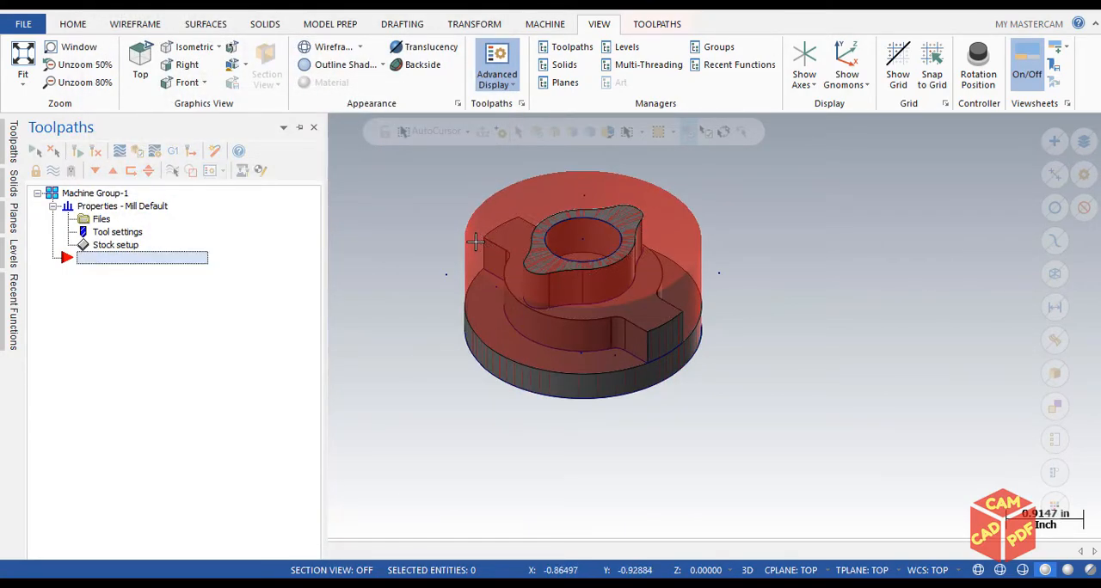
{"action": "scroll", "coordinate": [458, 238], "scroll_direction": "up", "scroll_amount": 4}
{"action": "scroll", "coordinate": [458, 237], "scroll_direction": "down", "scroll_amount": 5}
{"action": "middle_click_drag", "start_coordinate": [452, 238], "coordinate": [396, 251]}
{"action": "left_click", "coordinate": [11, 151]}
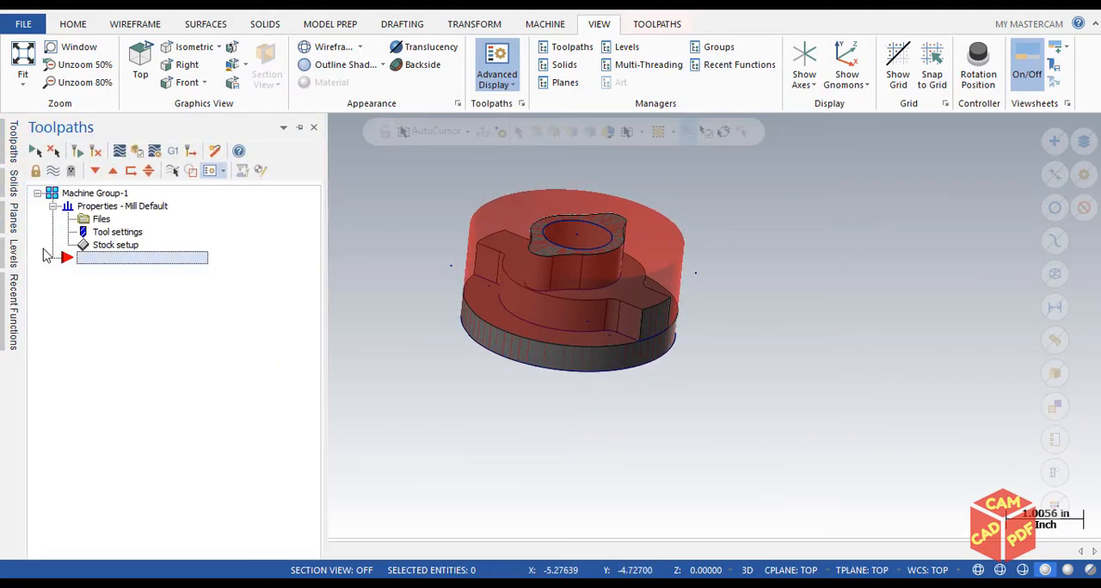
Set the stock display back to wireframe and apply the stock setup
{"action": "left_click", "coordinate": [107, 246]}
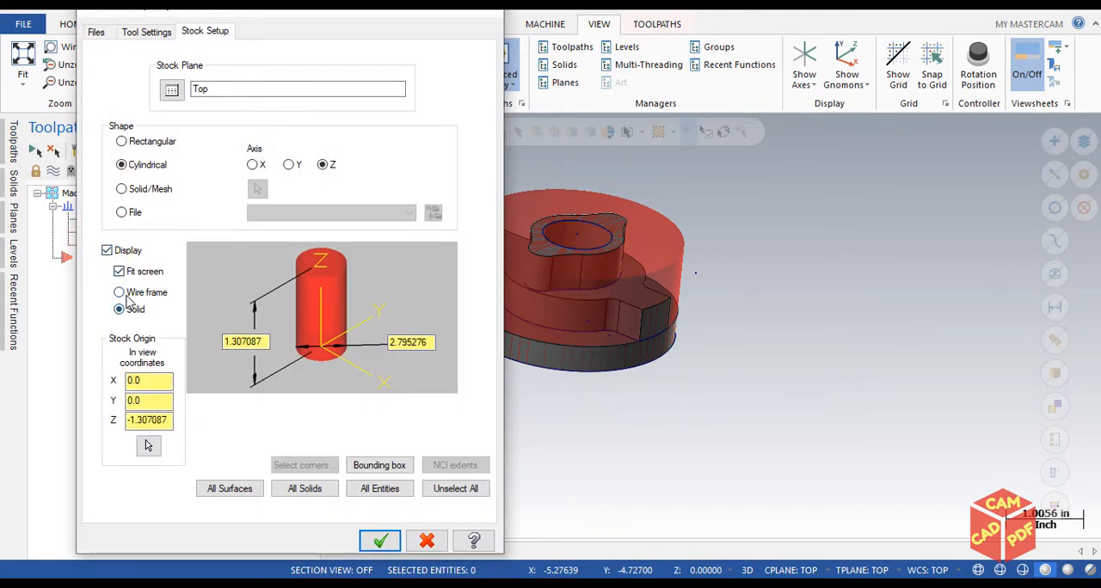
{"action": "left_click", "coordinate": [129, 292]}
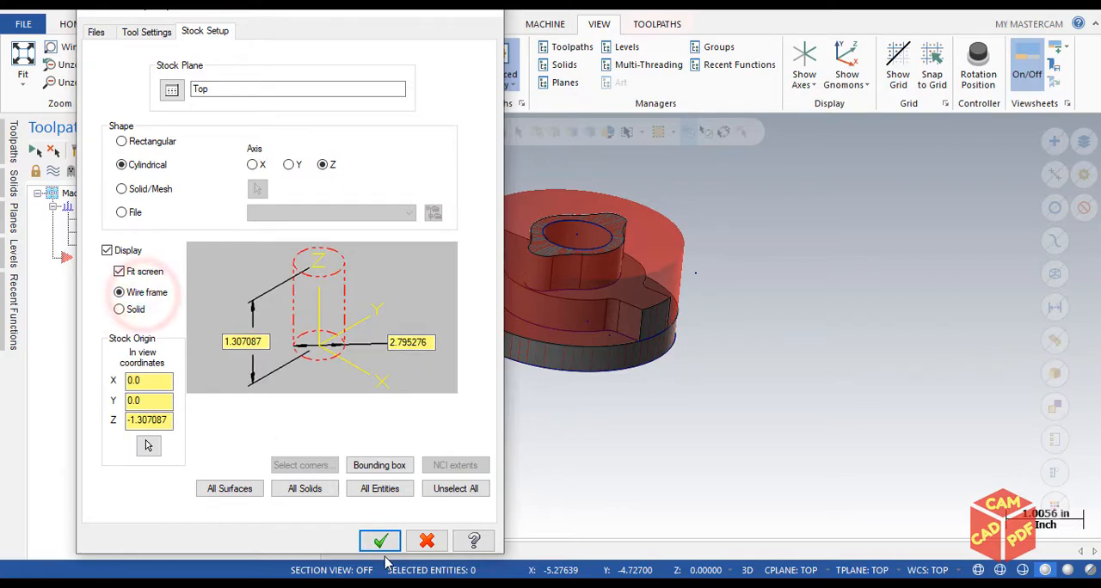
{"action": "left_click", "coordinate": [380, 539]}
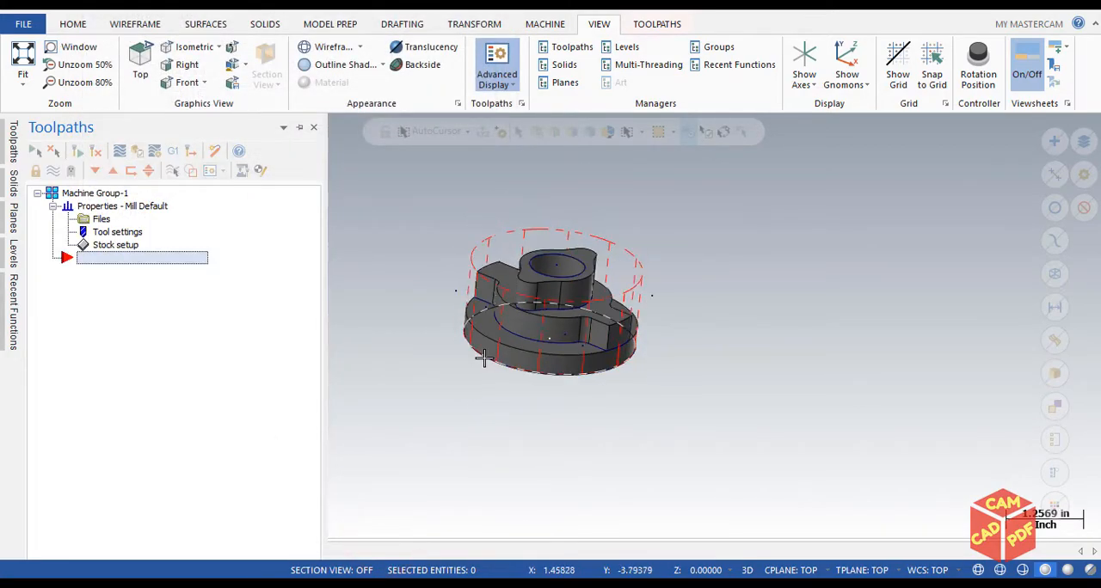
{"action": "middle_click_drag", "start_coordinate": [483, 357], "coordinate": [527, 284]}
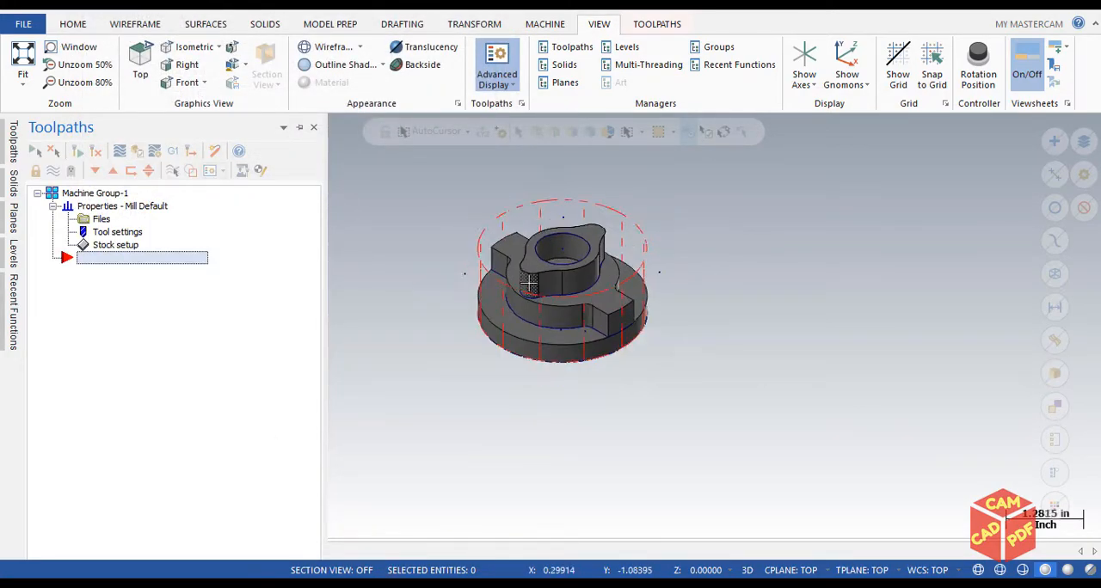
{"action": "scroll", "coordinate": [521, 227], "scroll_direction": "up", "scroll_amount": 1}
{"action": "scroll", "coordinate": [522, 228], "scroll_direction": "down", "scroll_amount": 2}
{"action": "middle_click_drag", "start_coordinate": [532, 220], "coordinate": [593, 248], "text": "shift"}
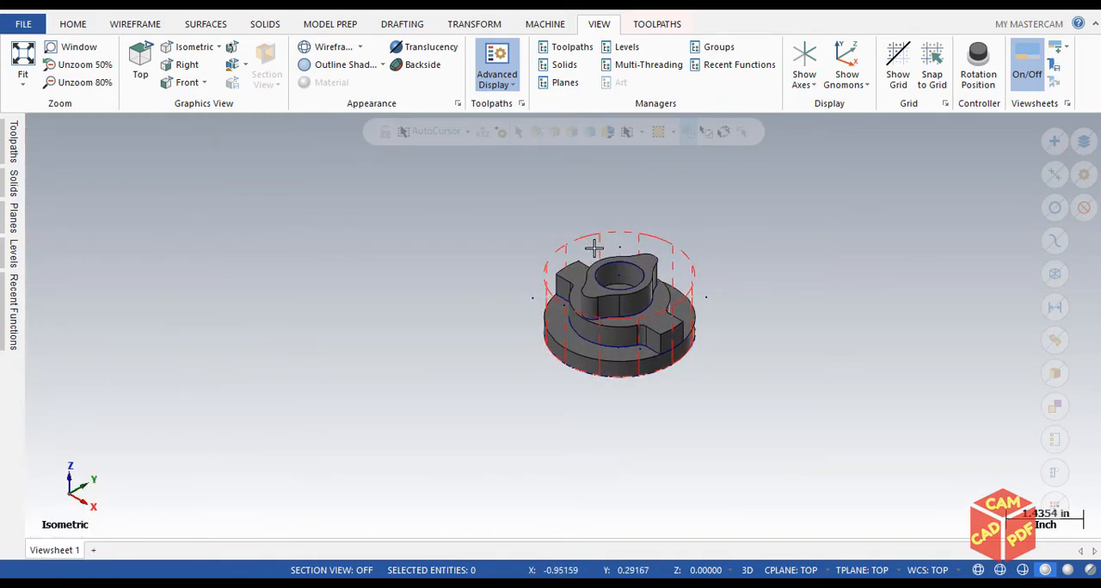
Create a 2D Dynamic Mill toolpath and start selecting its machining regions
{"action": "left_click", "coordinate": [657, 23]}
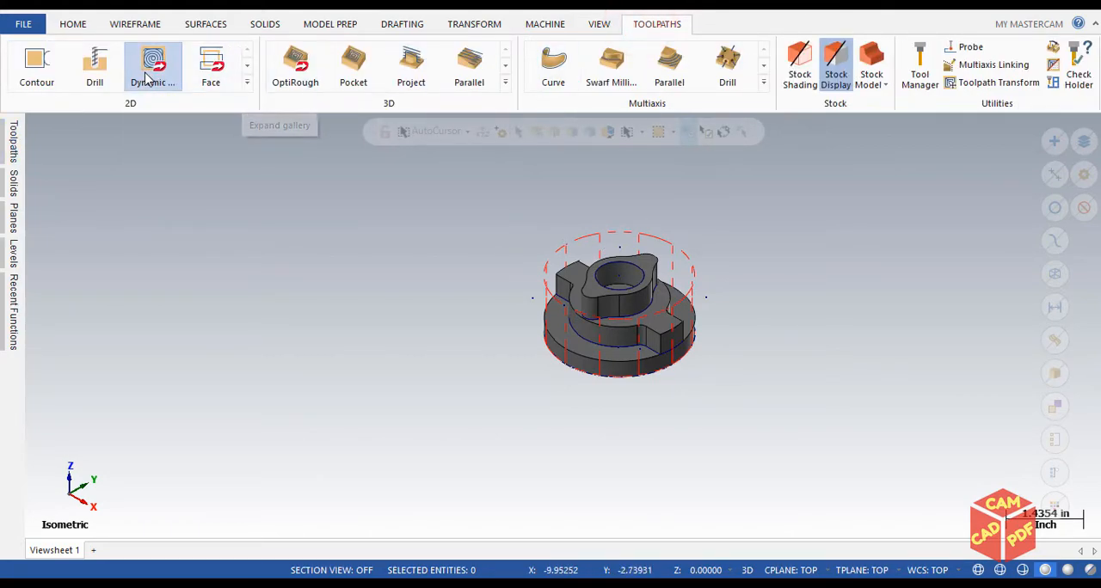
{"action": "left_click", "coordinate": [248, 83]}
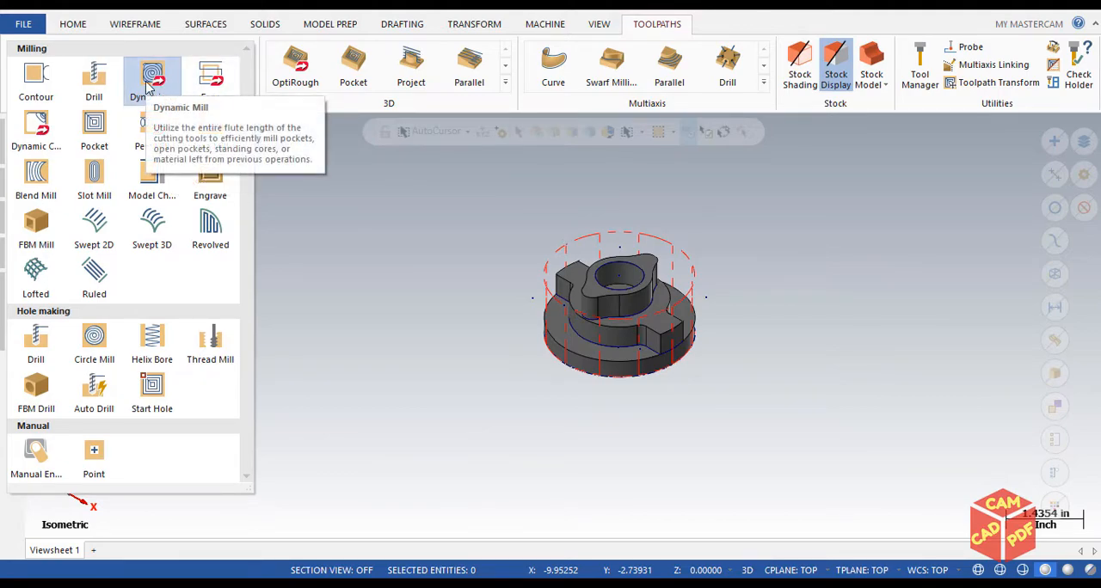
{"action": "left_click", "coordinate": [147, 87]}
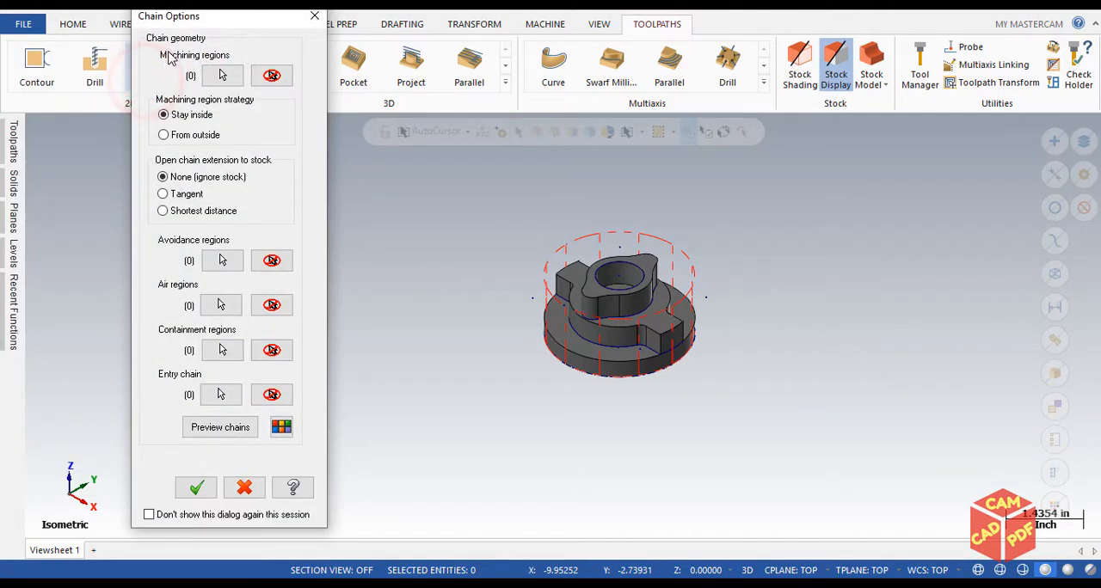
{"action": "left_click_drag", "start_coordinate": [217, 23], "coordinate": [300, 27]}
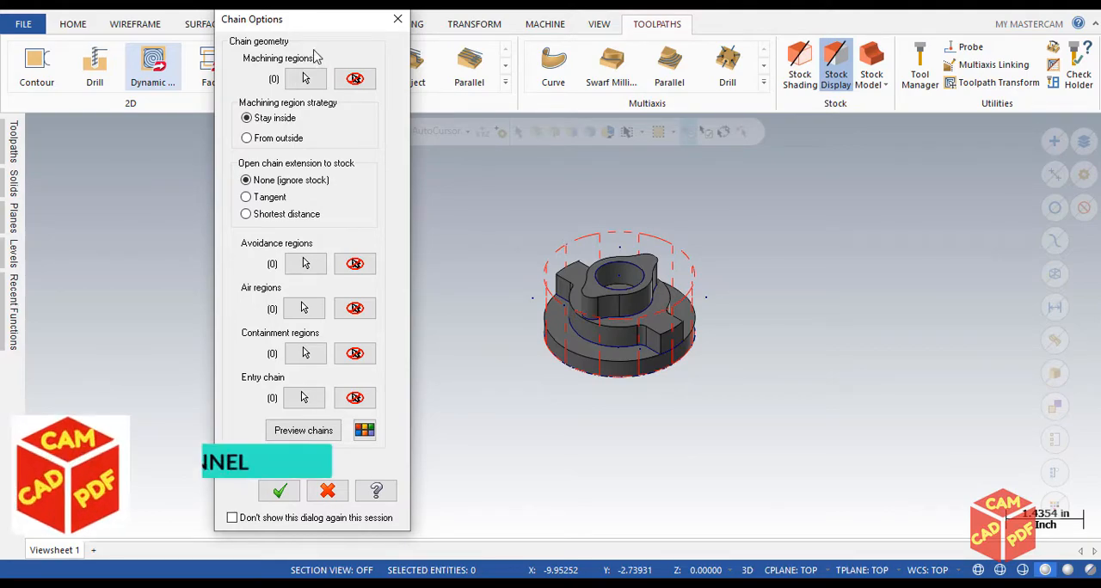
{"action": "left_click_drag", "start_coordinate": [319, 26], "coordinate": [244, 35]}
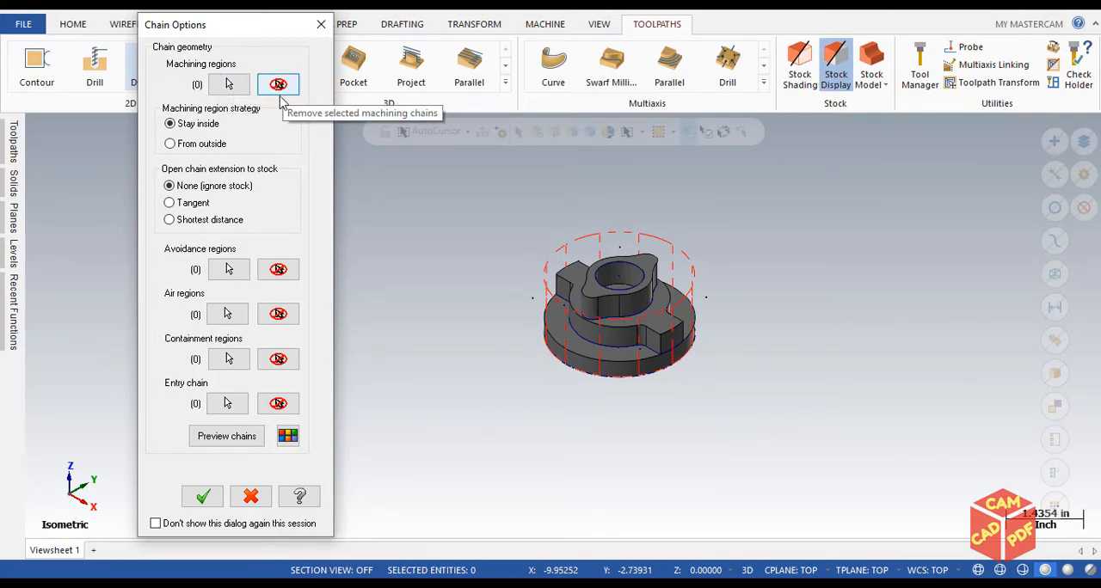
{"action": "left_click", "coordinate": [225, 86]}
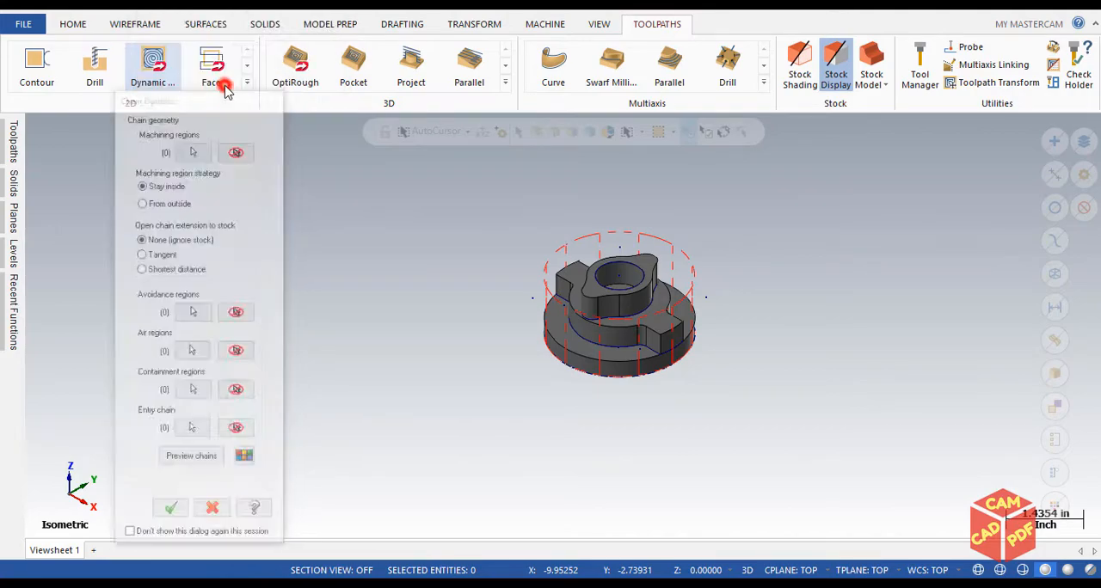
Switch the machining region chaining from wireframe to solid geometry
{"action": "left_click_drag", "start_coordinate": [216, 35], "coordinate": [306, 40]}
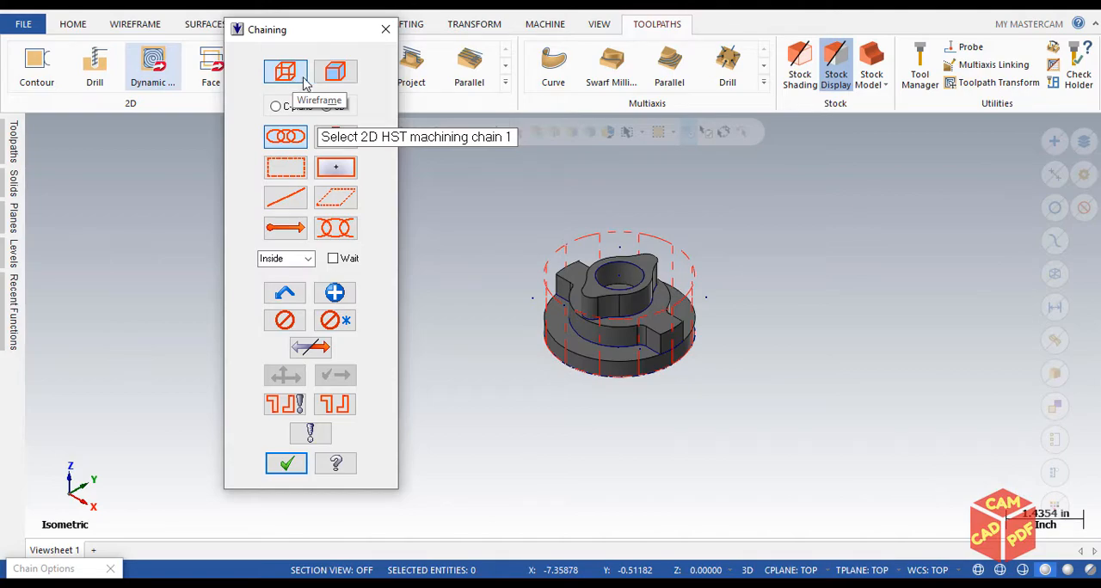
{"action": "left_click", "coordinate": [331, 71]}
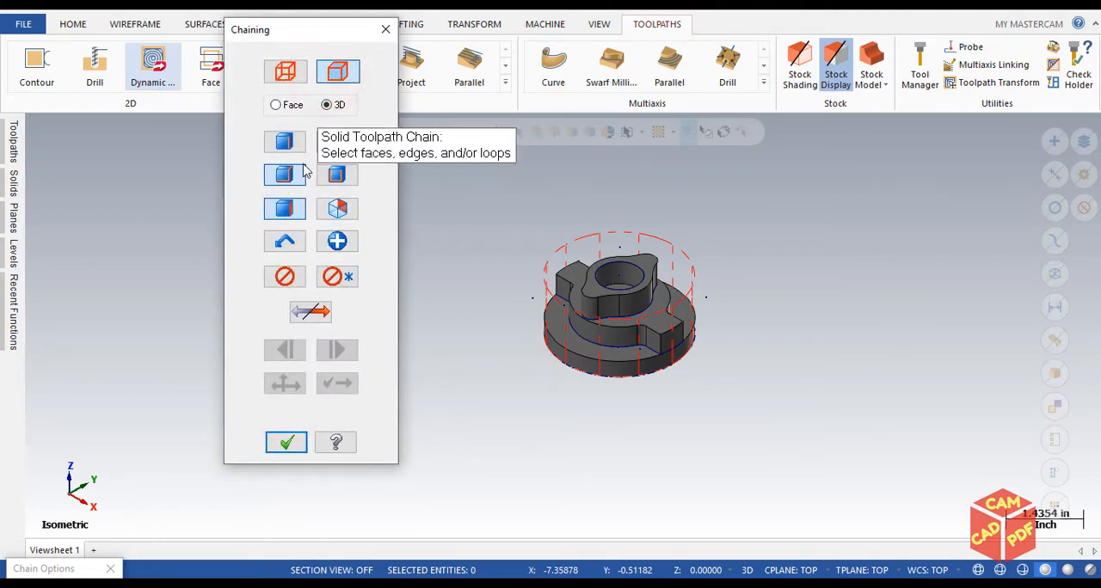
{"action": "scroll", "coordinate": [499, 251], "scroll_direction": "up", "scroll_amount": 2}
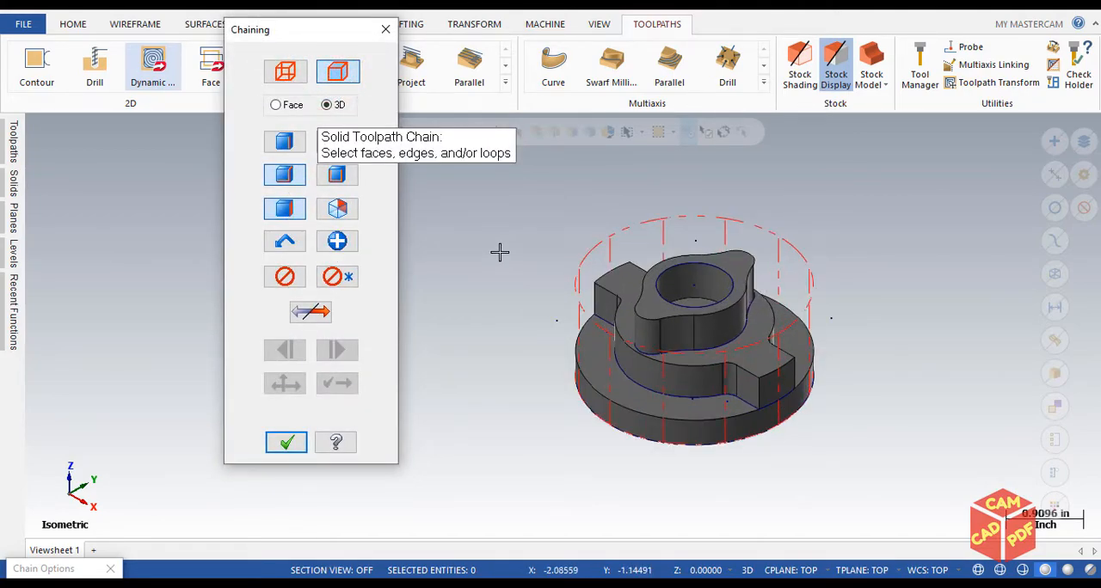
{"action": "scroll", "coordinate": [727, 312], "scroll_direction": "up", "scroll_amount": 1}
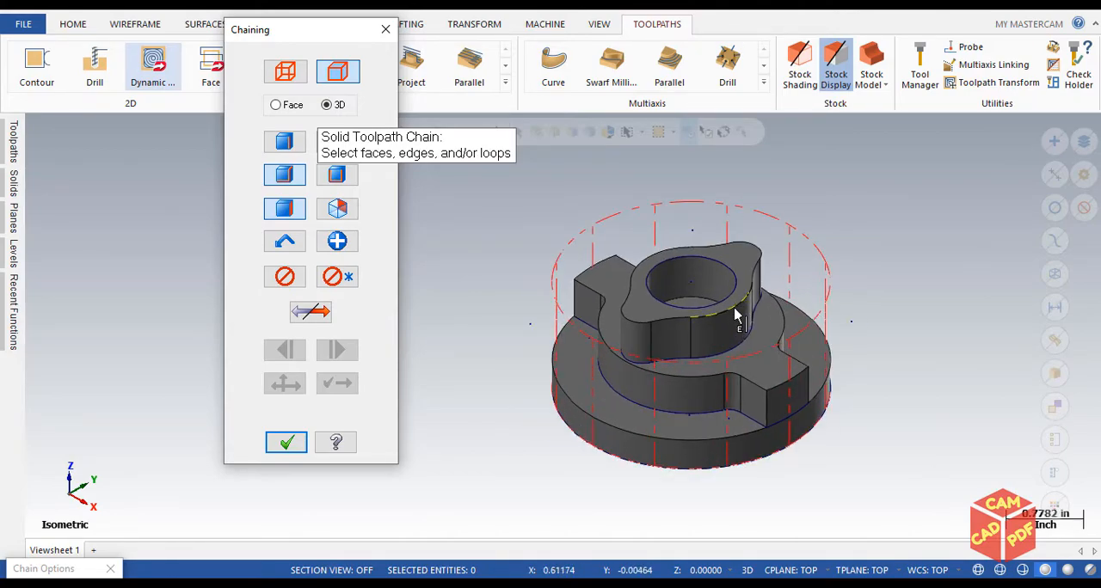
{"action": "key", "text": "alt+1"}
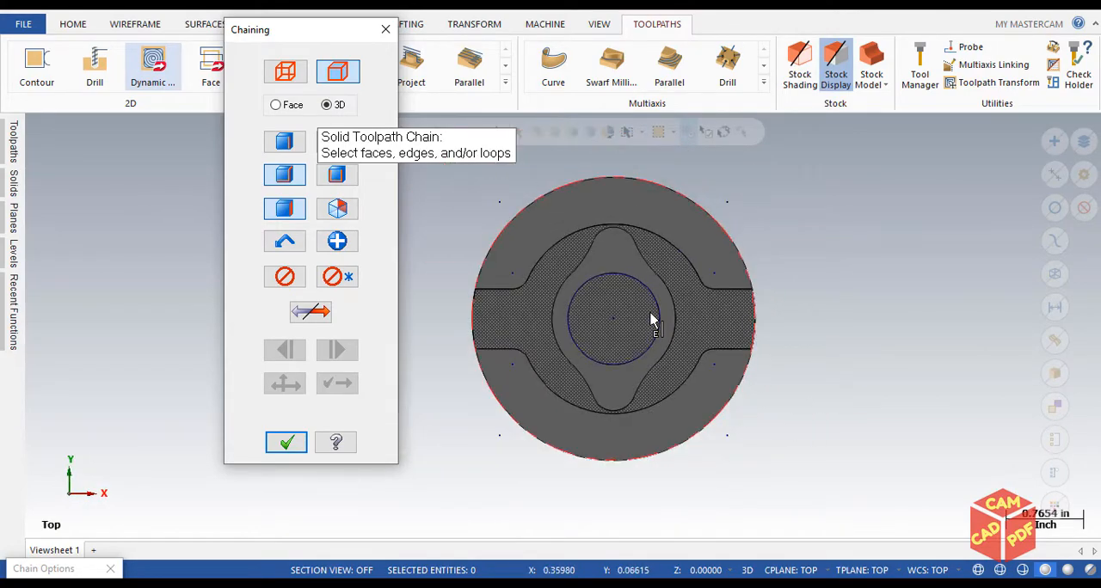
{"action": "key", "text": "alt+7"}
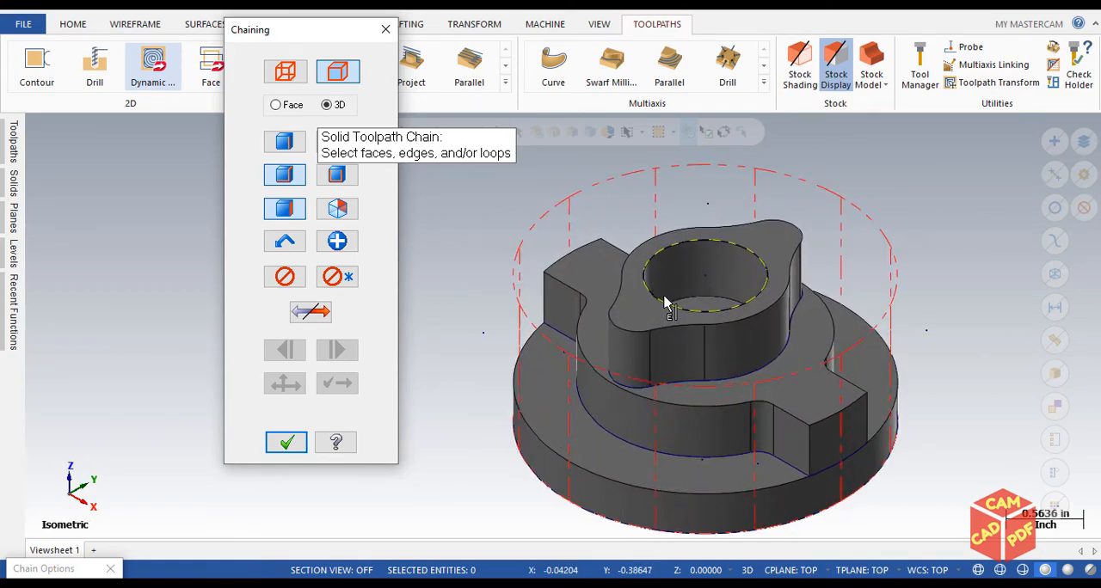
{"action": "middle_click_drag", "start_coordinate": [663, 301], "coordinate": [682, 260]}
{"action": "scroll", "coordinate": [688, 254], "scroll_direction": "up", "scroll_amount": 2}
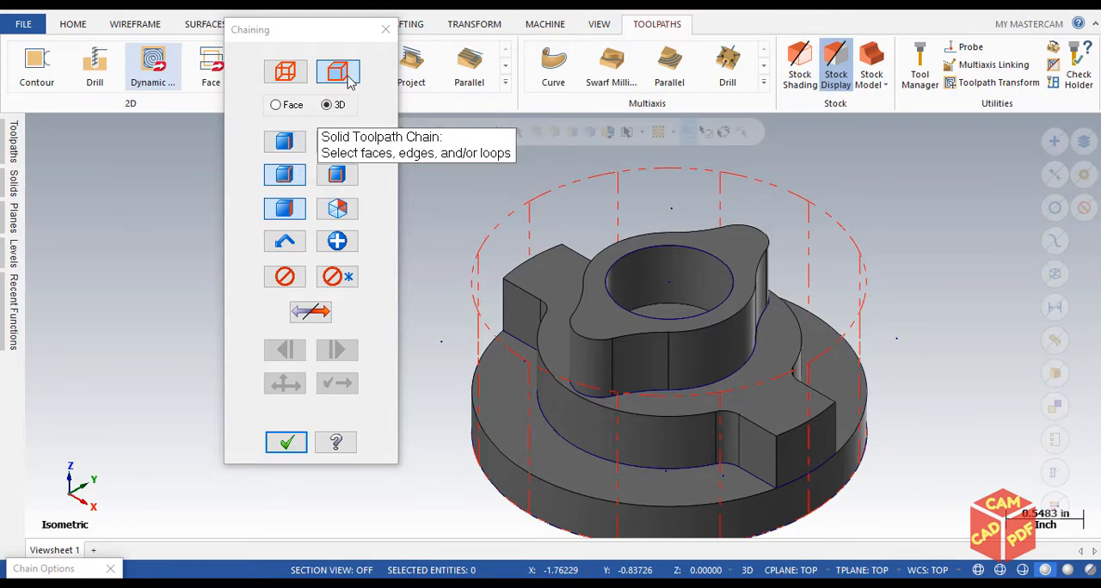
Restrict the solid selection to faces and chain the top face of the two-lugged middle step as the machining region
{"action": "left_click", "coordinate": [291, 146]}
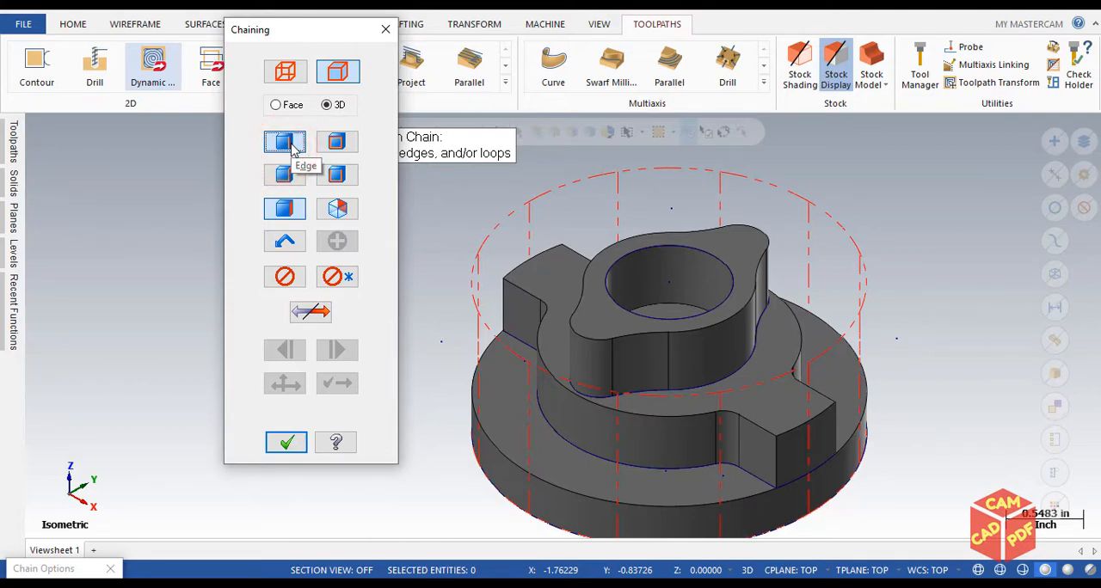
{"action": "left_click", "coordinate": [343, 144]}
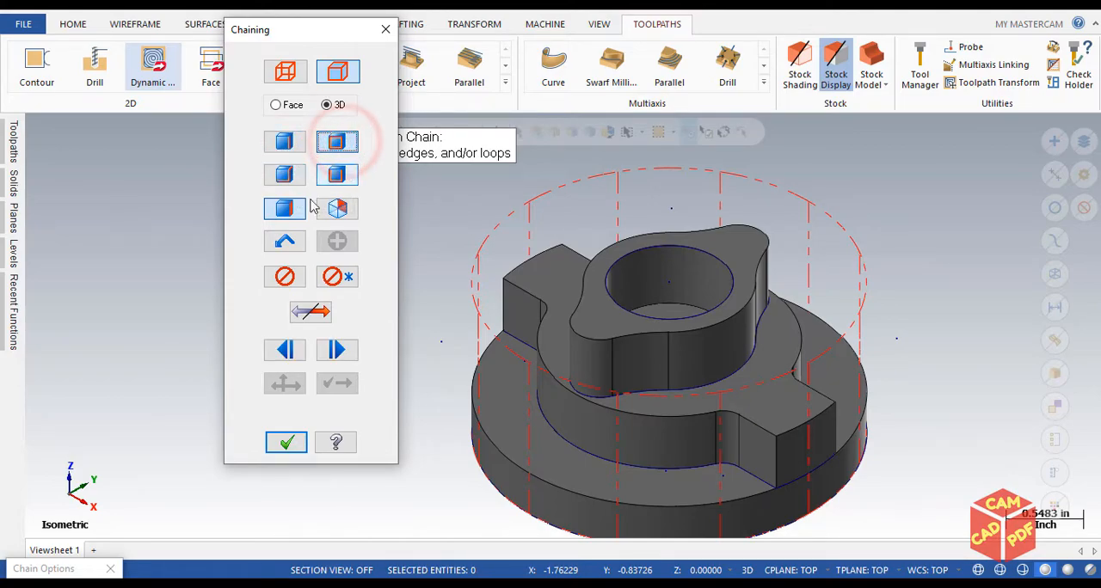
{"action": "left_click", "coordinate": [287, 214]}
{"action": "left_click", "coordinate": [339, 147]}
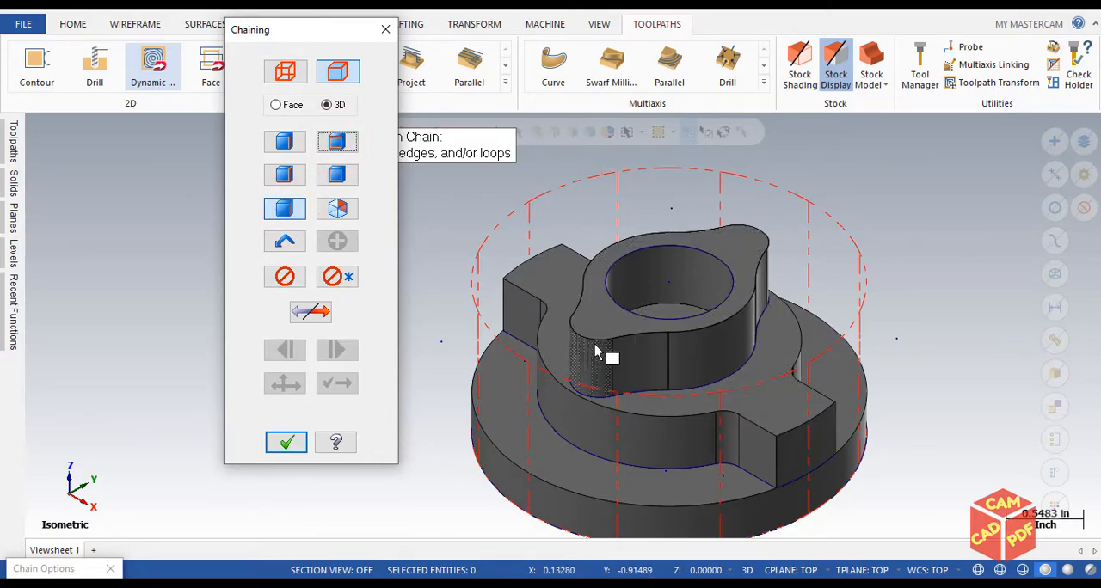
{"action": "middle_click_drag", "start_coordinate": [634, 295], "coordinate": [530, 276]}
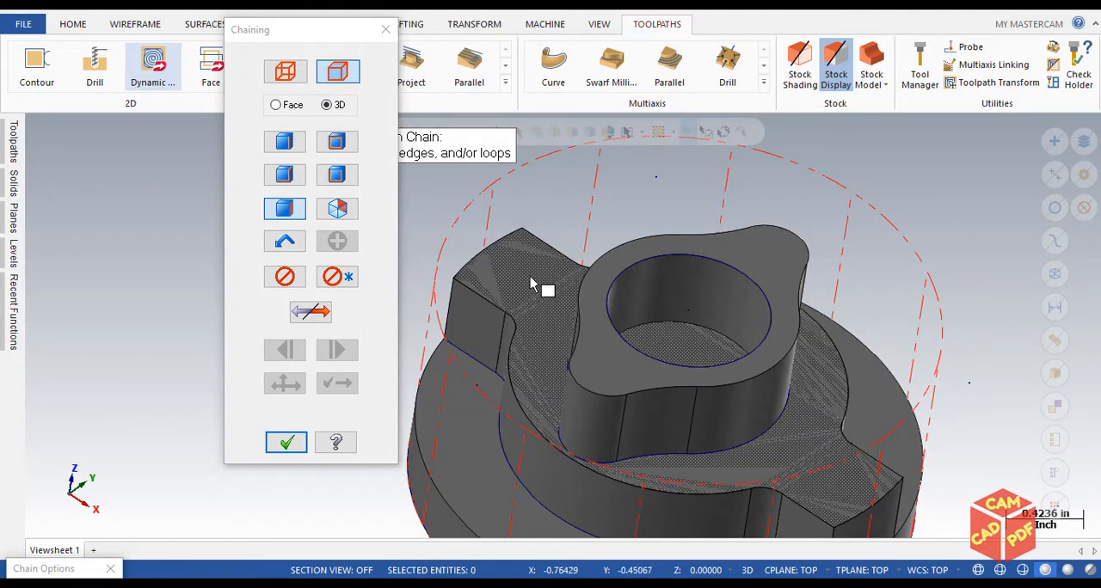
{"action": "middle_click_drag", "start_coordinate": [501, 371], "coordinate": [686, 385]}
{"action": "left_click", "coordinate": [685, 384]}
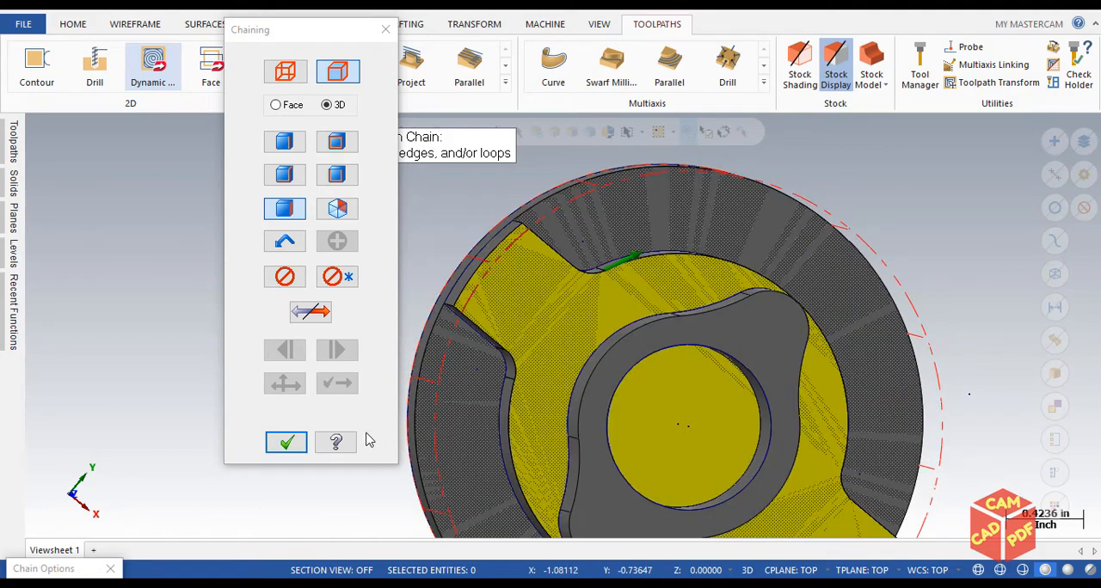
{"action": "left_click", "coordinate": [287, 442]}
Set the machining region strategy to From outside
{"action": "middle_click_drag", "start_coordinate": [531, 402], "coordinate": [528, 303]}
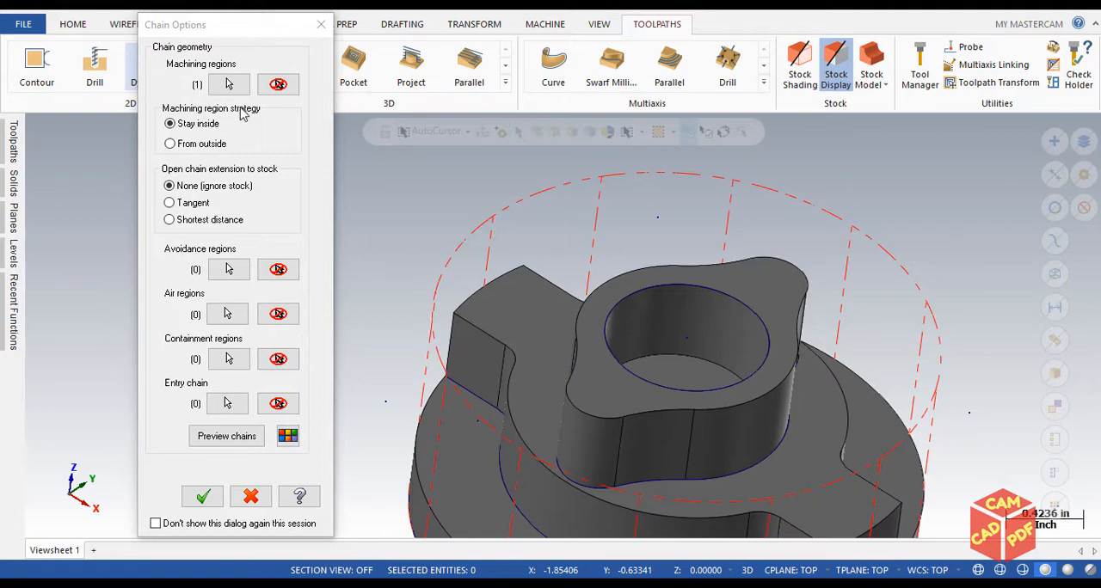
{"action": "scroll", "coordinate": [603, 318], "scroll_direction": "down", "scroll_amount": 1}
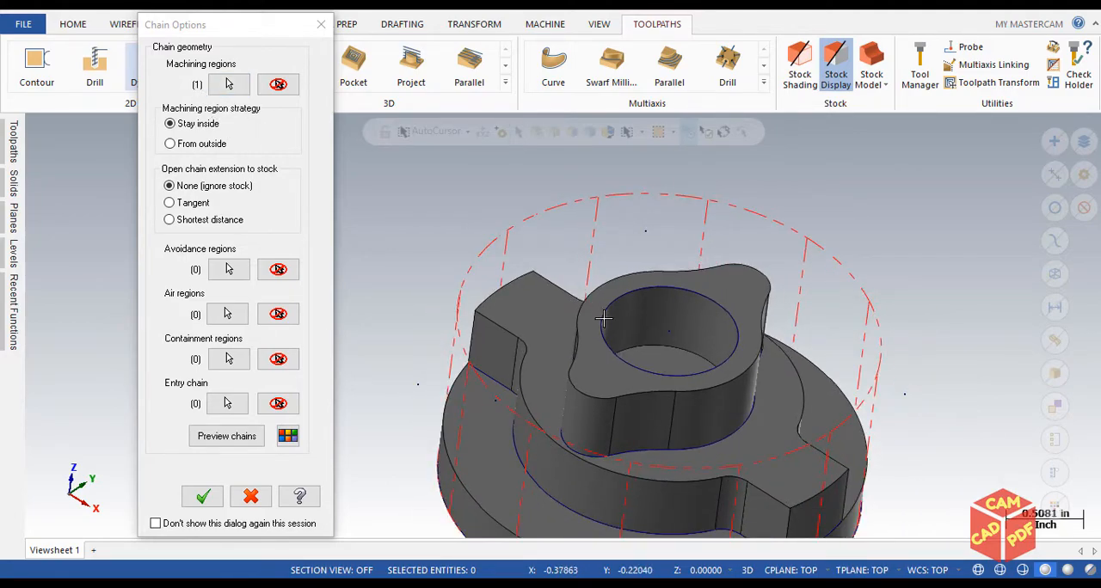
{"action": "scroll", "coordinate": [603, 318], "scroll_direction": "down", "scroll_amount": 1}
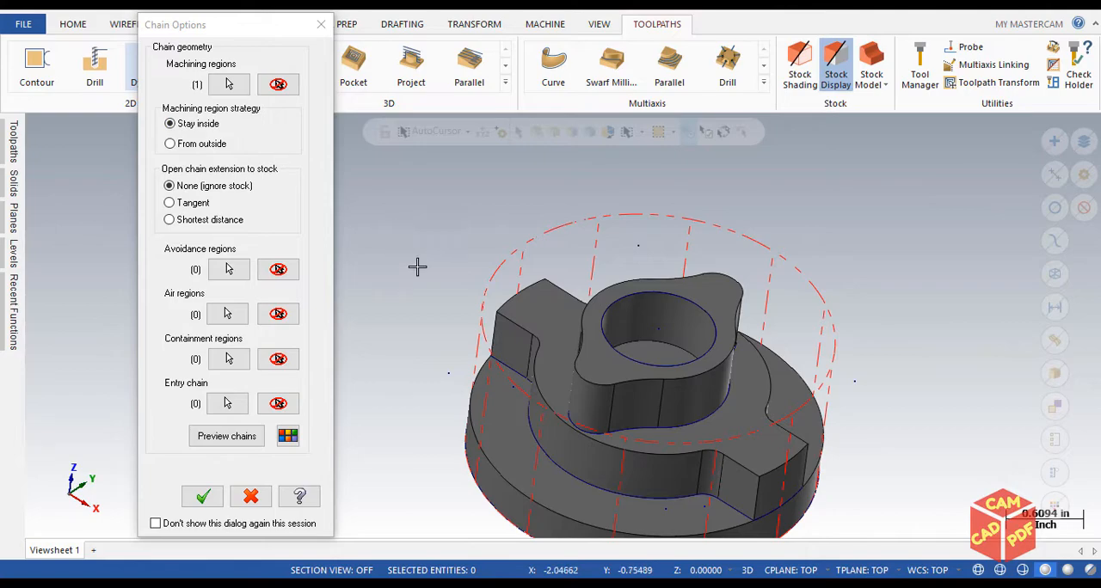
{"action": "middle_click_drag", "start_coordinate": [585, 318], "coordinate": [675, 331]}
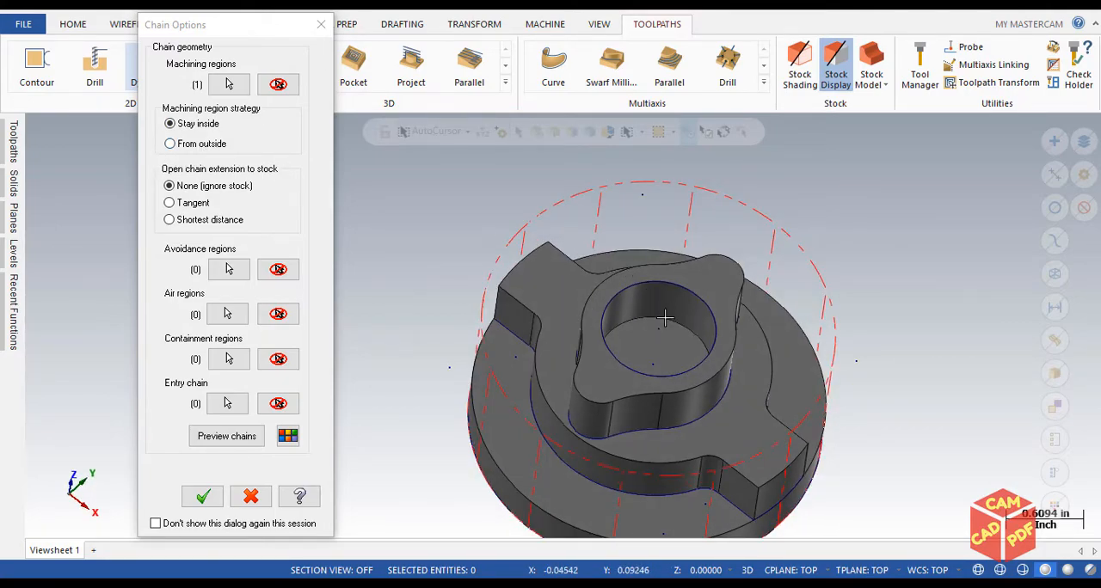
{"action": "mouse_move", "coordinate": [534, 351]}
{"action": "middle_mouse_down"}
{"action": "mouse_move", "coordinate": [548, 311]}
{"action": "mouse_move", "coordinate": [512, 333]}
{"action": "middle_mouse_up"}
{"action": "scroll", "coordinate": [556, 316], "scroll_direction": "down", "scroll_amount": 2}
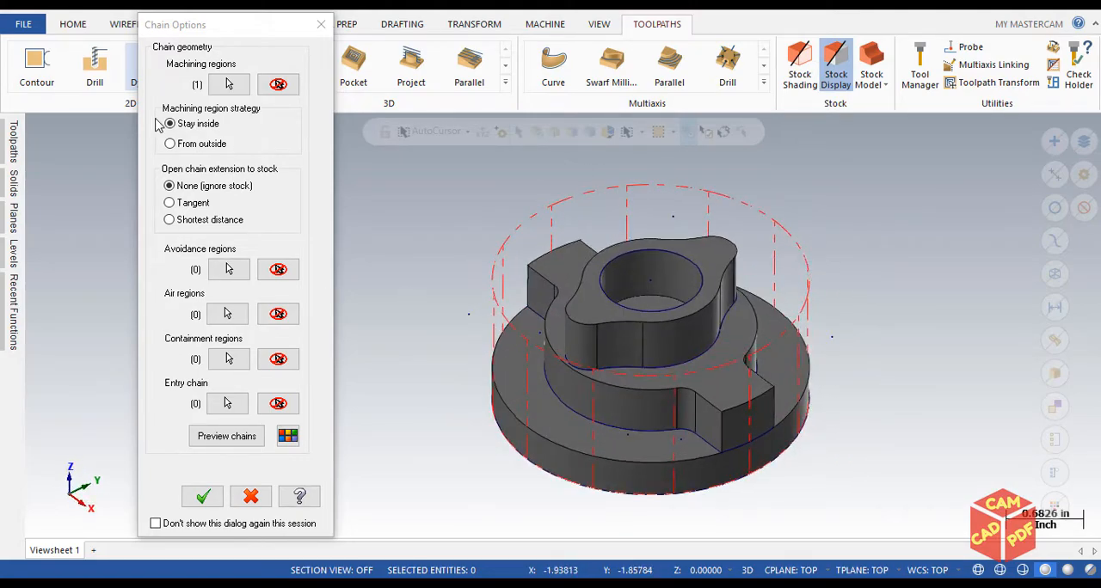
{"action": "left_click", "coordinate": [170, 144]}
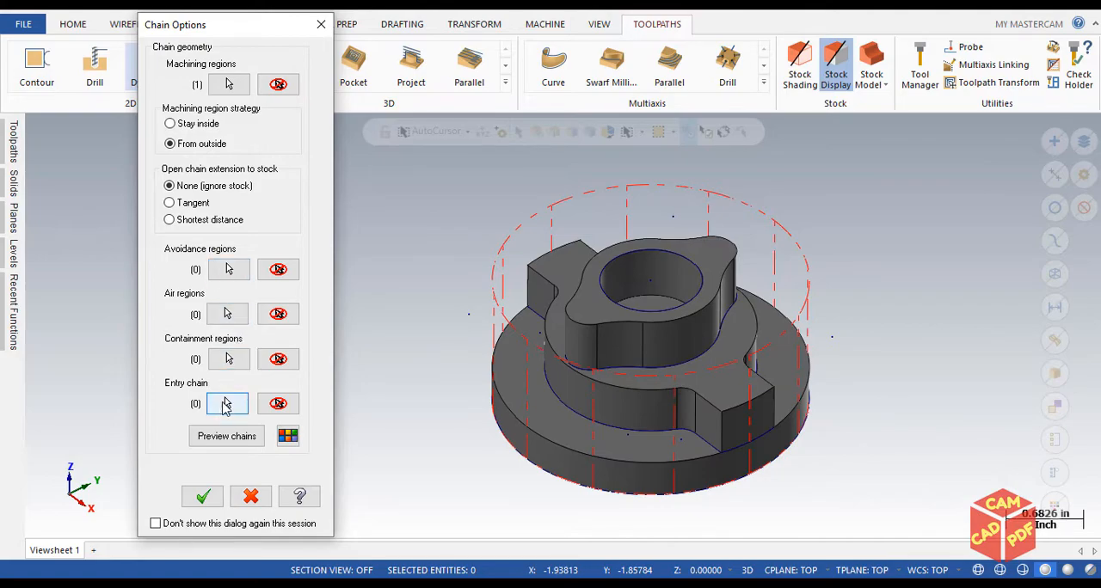
Preview the chains and examine the material and motion regions around the central boss
{"action": "left_click", "coordinate": [224, 441]}
{"action": "middle_click_drag", "start_coordinate": [621, 254], "coordinate": [646, 298]}
{"action": "scroll", "coordinate": [647, 299], "scroll_direction": "up", "scroll_amount": 2}
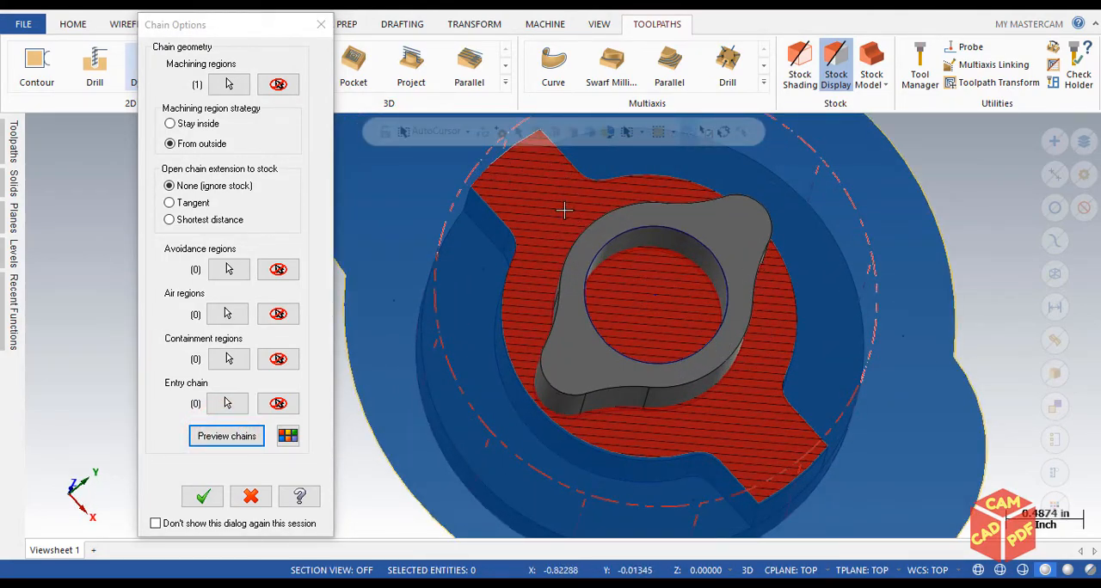
{"action": "mouse_move", "coordinate": [663, 324]}
{"action": "middle_mouse_down"}
{"action": "mouse_move", "coordinate": [696, 240]}
{"action": "mouse_move", "coordinate": [593, 314]}
{"action": "mouse_move", "coordinate": [577, 341]}
{"action": "middle_mouse_up"}
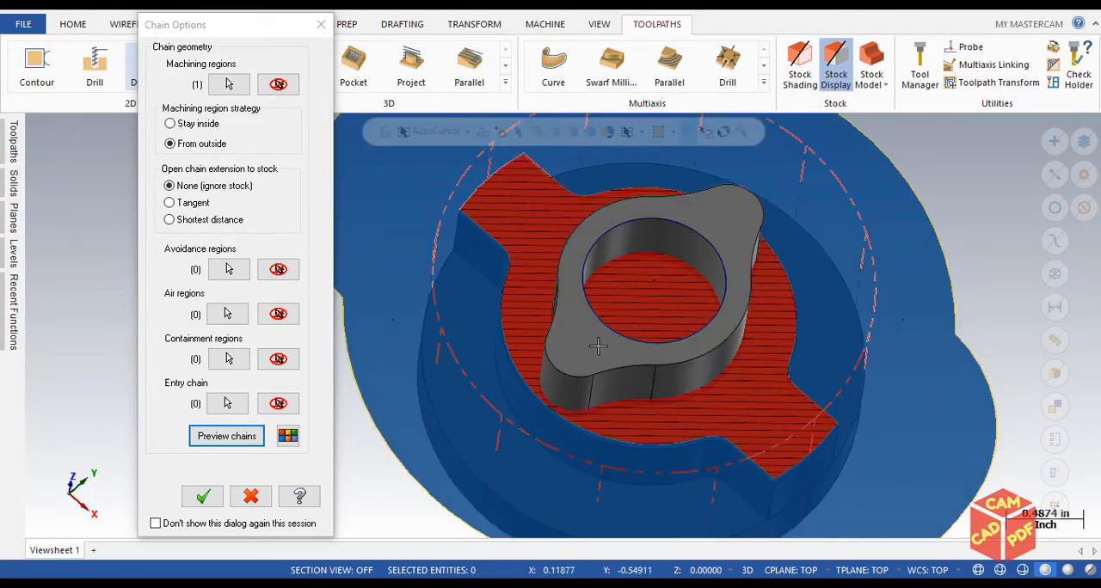
{"action": "mouse_move", "coordinate": [676, 246]}
{"action": "middle_mouse_down"}
{"action": "mouse_move", "coordinate": [705, 235]}
{"action": "mouse_move", "coordinate": [659, 261]}
{"action": "middle_mouse_up"}
{"action": "scroll", "coordinate": [657, 262], "scroll_direction": "down", "scroll_amount": 3}
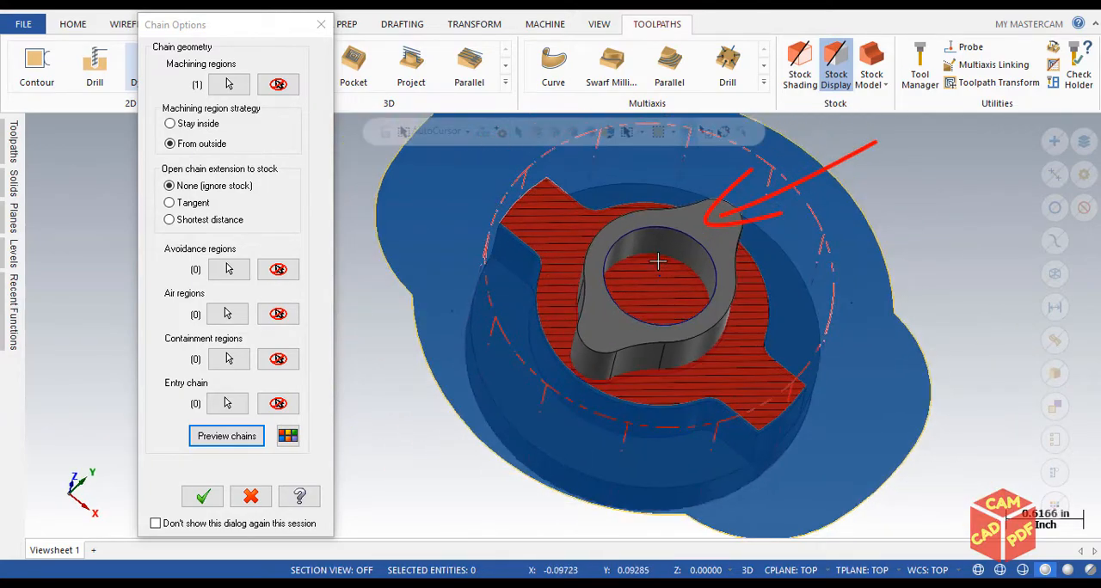
Select the top face of the central boss as the avoidance region
{"action": "left_click", "coordinate": [226, 271]}
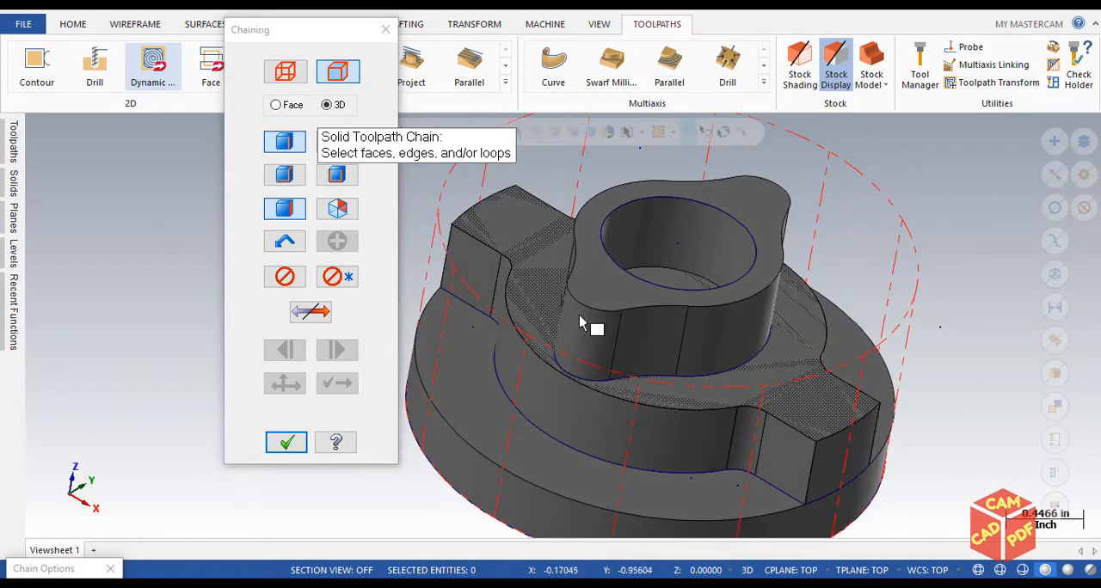
{"action": "middle_click_drag", "start_coordinate": [614, 295], "coordinate": [603, 331]}
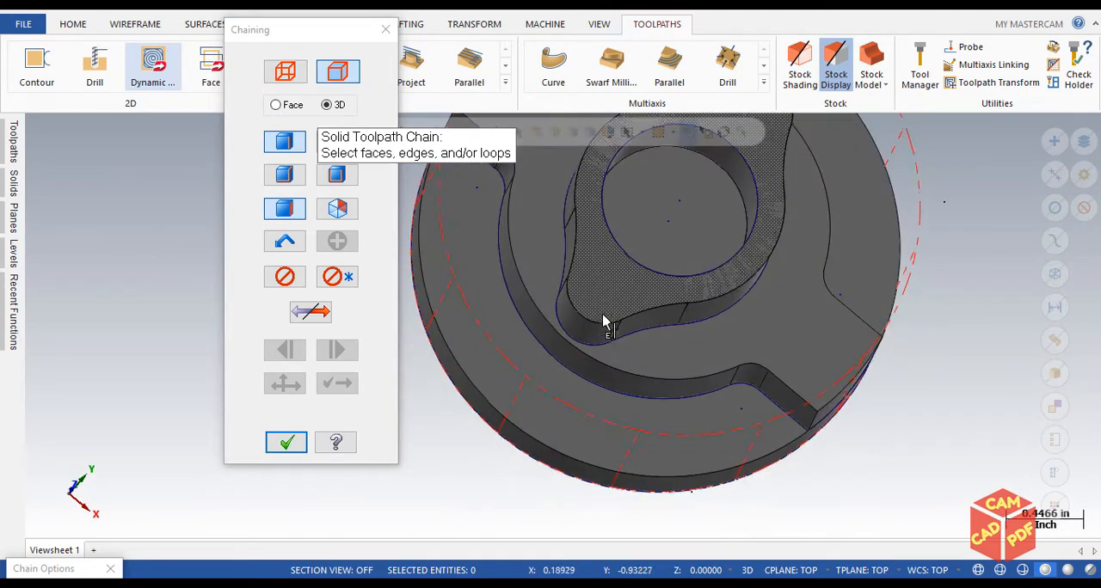
{"action": "left_click", "coordinate": [619, 300]}
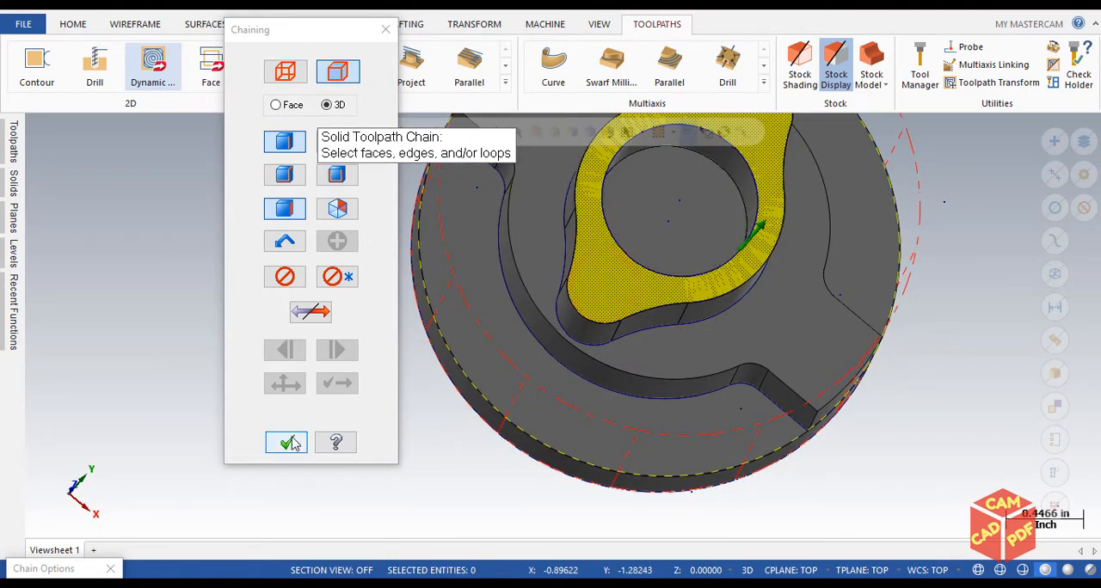
{"action": "left_click", "coordinate": [287, 443]}
Preview the chains with the boss avoided and accept the chain options
{"action": "left_click", "coordinate": [225, 437]}
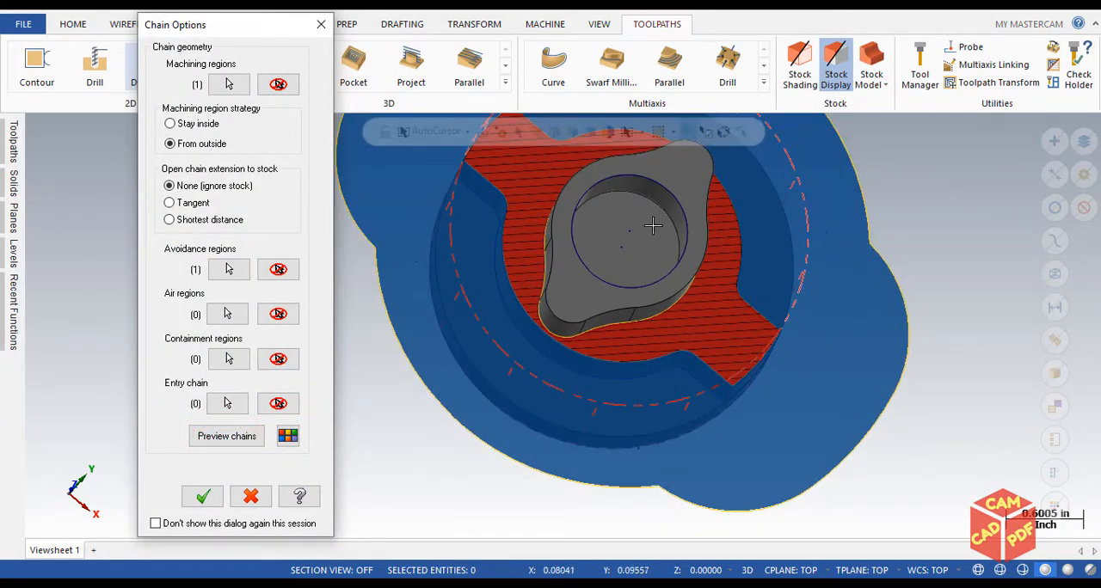
{"action": "scroll", "coordinate": [623, 216], "scroll_direction": "up", "scroll_amount": 2}
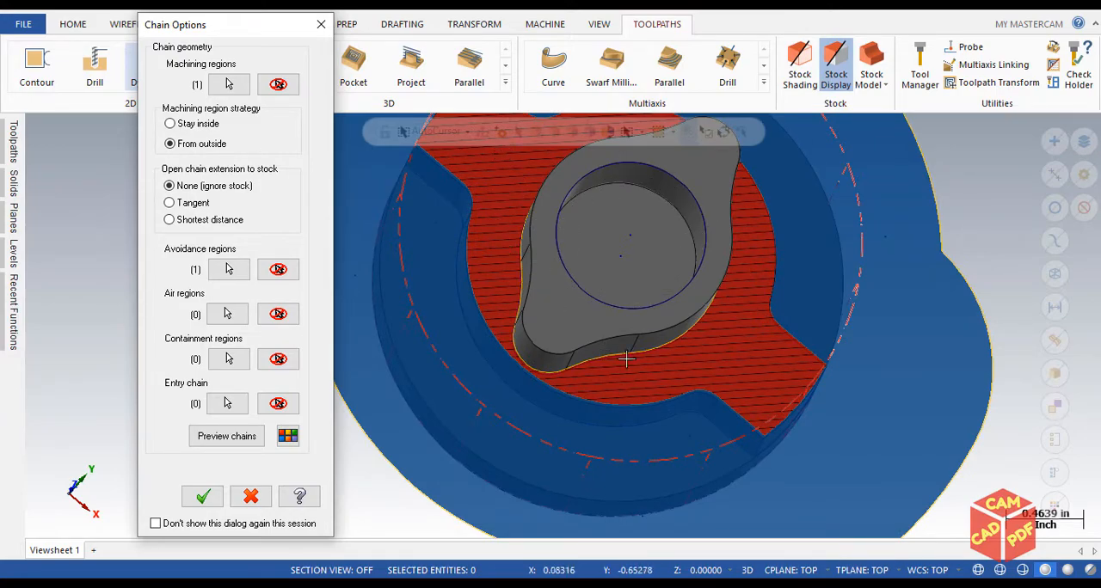
{"action": "scroll", "coordinate": [528, 246], "scroll_direction": "down", "scroll_amount": 1}
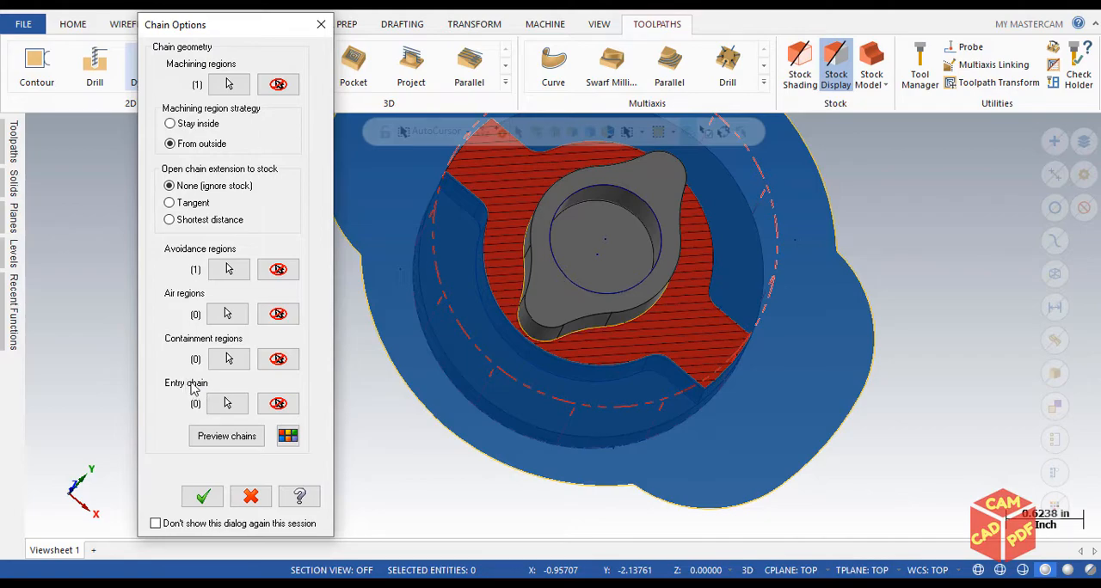
{"action": "left_click", "coordinate": [203, 498]}
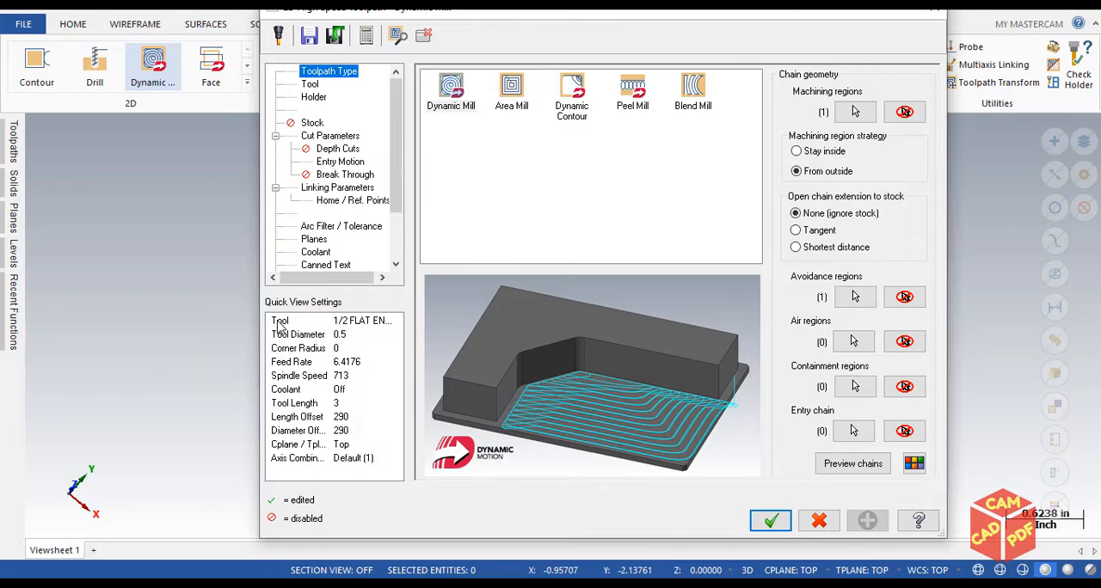
Select the 1/2 FLAT ENDMILL as the cutting tool for the Dynamic Mill toolpath
{"action": "left_click_drag", "start_coordinate": [455, 19], "coordinate": [397, 18]}
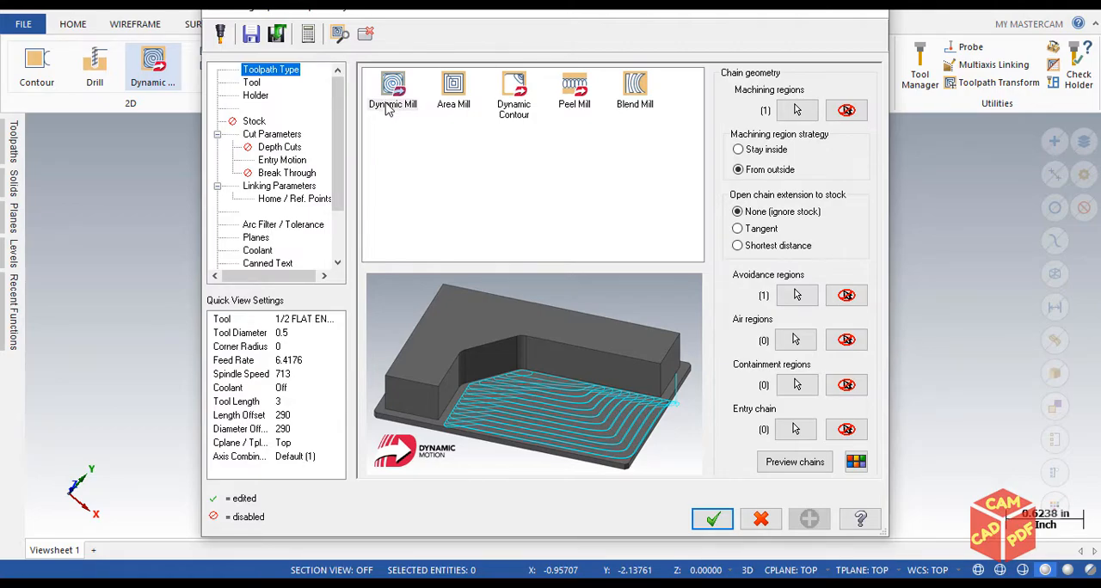
{"action": "left_click", "coordinate": [251, 84]}
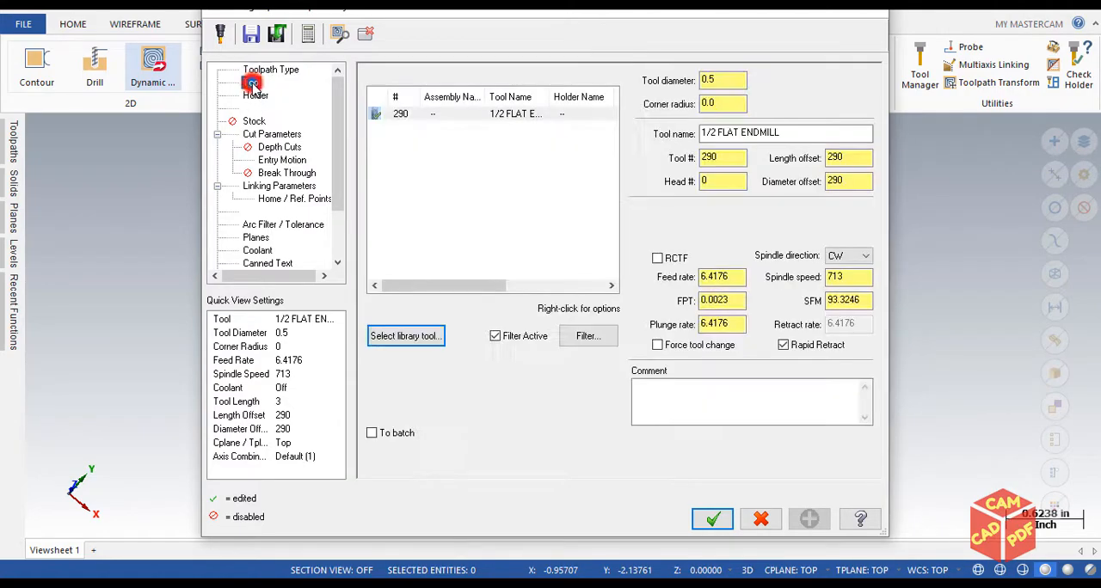
{"action": "left_click", "coordinate": [503, 116]}
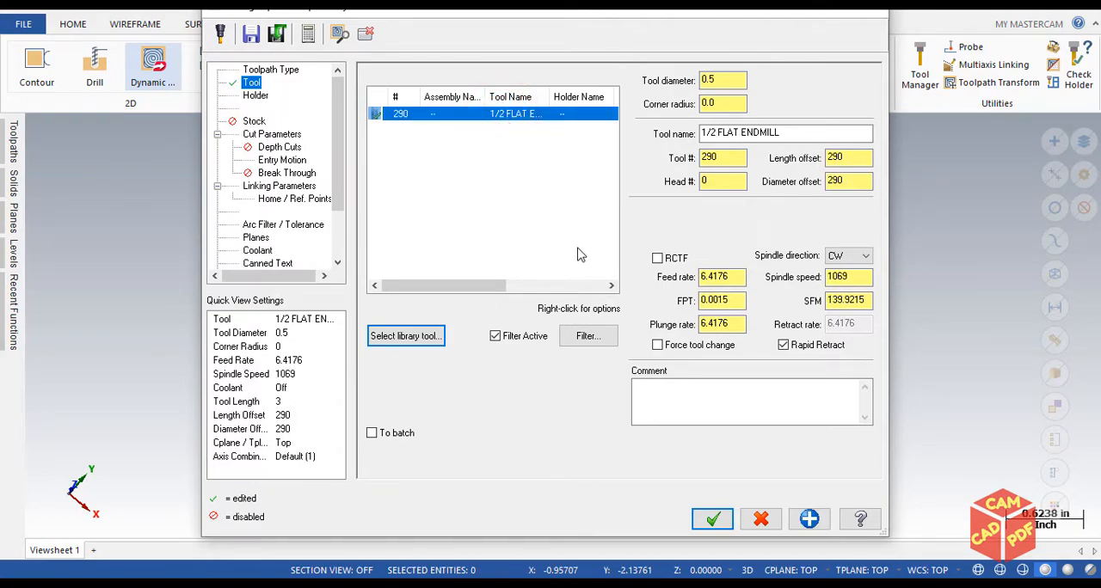
Filter the tool list to flat endmills only, with a tool diameter equal to 0.5
{"action": "left_click", "coordinate": [589, 338]}
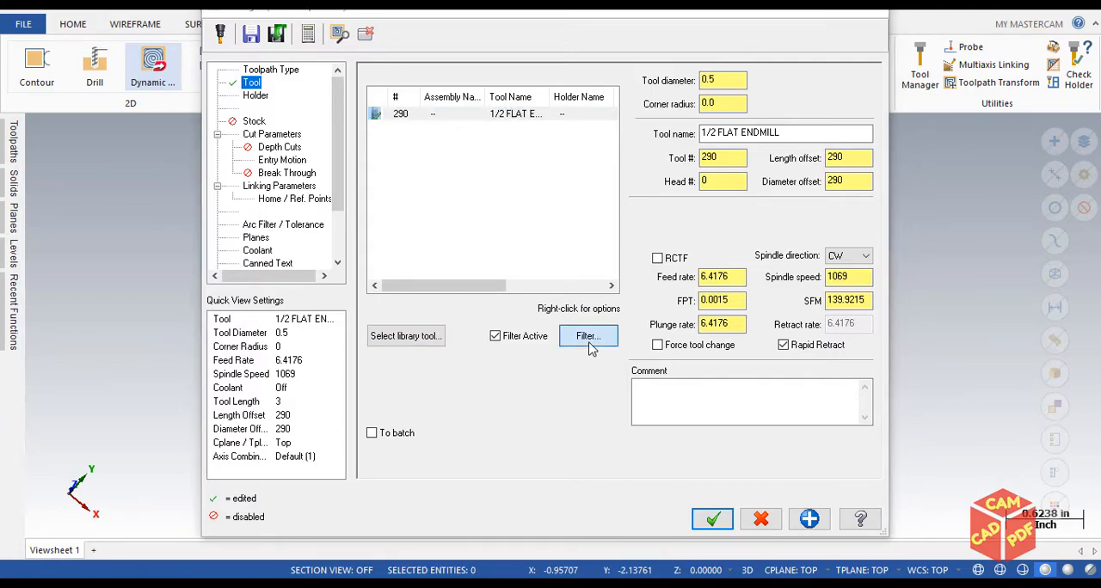
{"action": "left_click", "coordinate": [216, 332]}
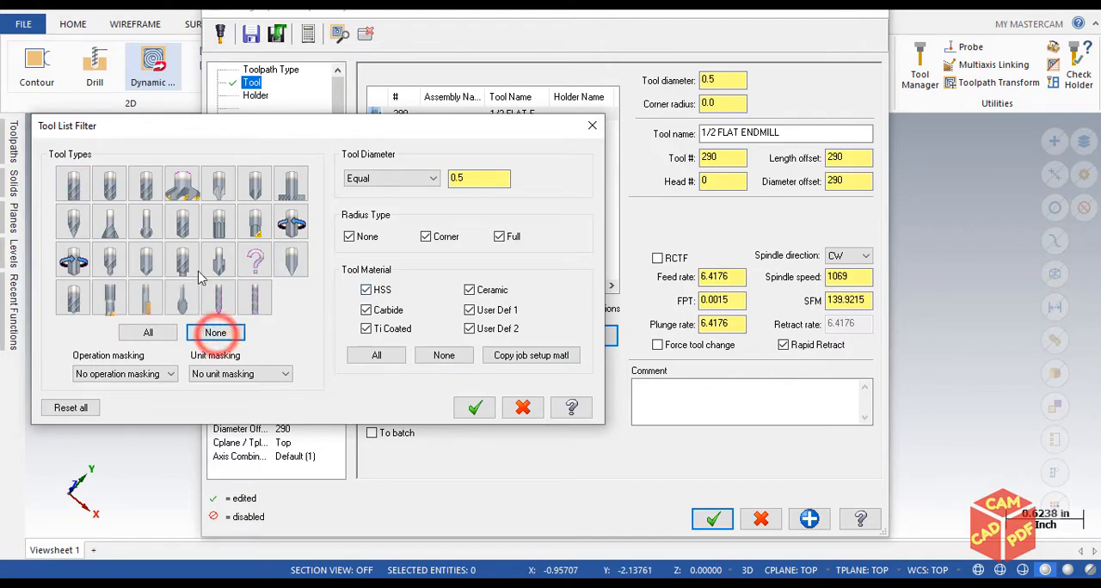
{"action": "left_click", "coordinate": [74, 191]}
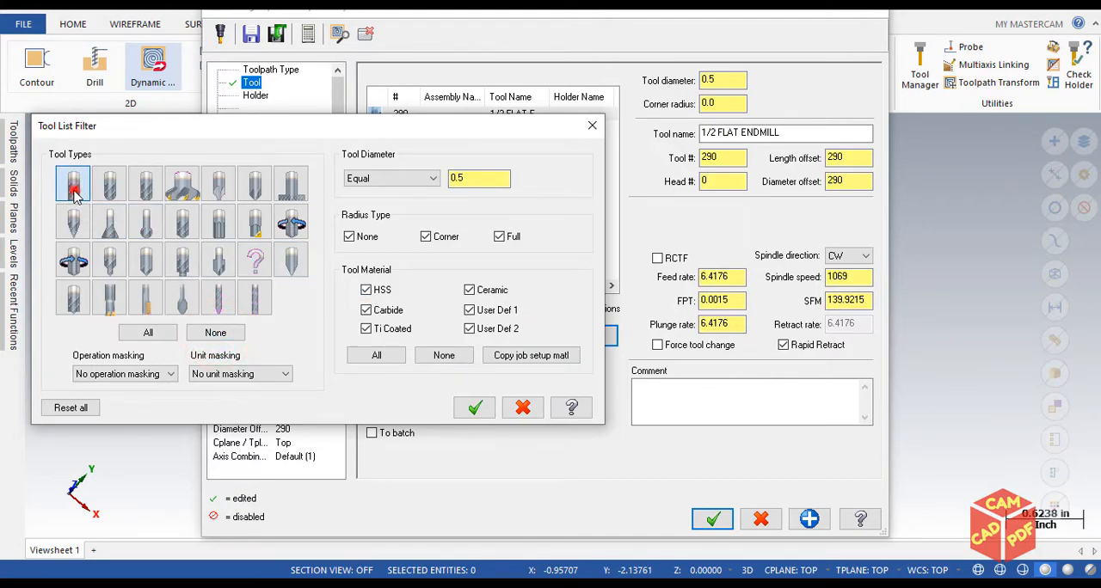
{"action": "left_click", "coordinate": [412, 178]}
{"action": "left_click", "coordinate": [370, 204]}
{"action": "double_click", "coordinate": [478, 179]}
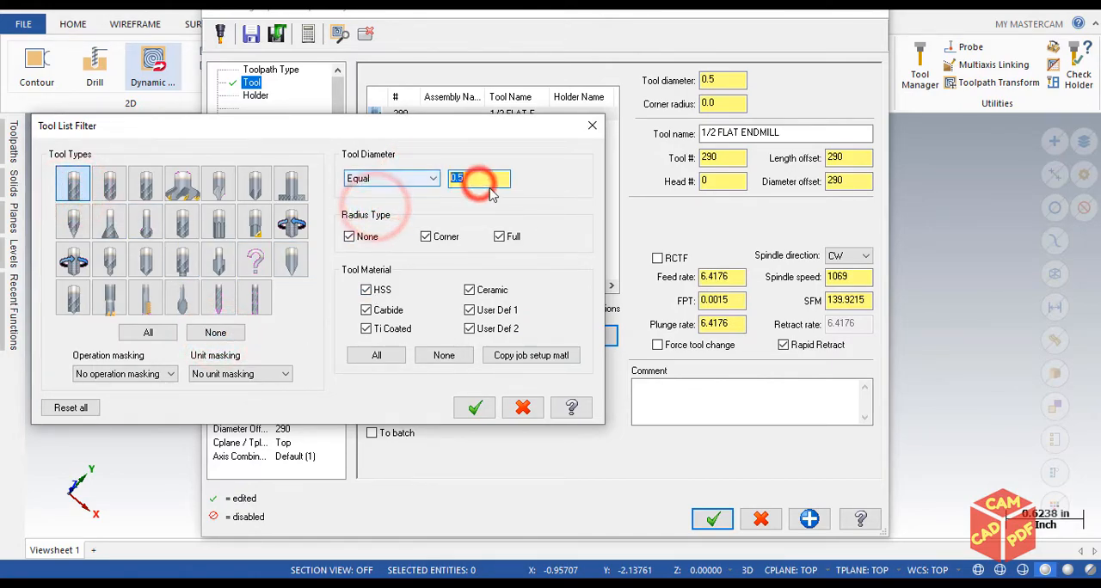
{"action": "left_click", "coordinate": [474, 408]}
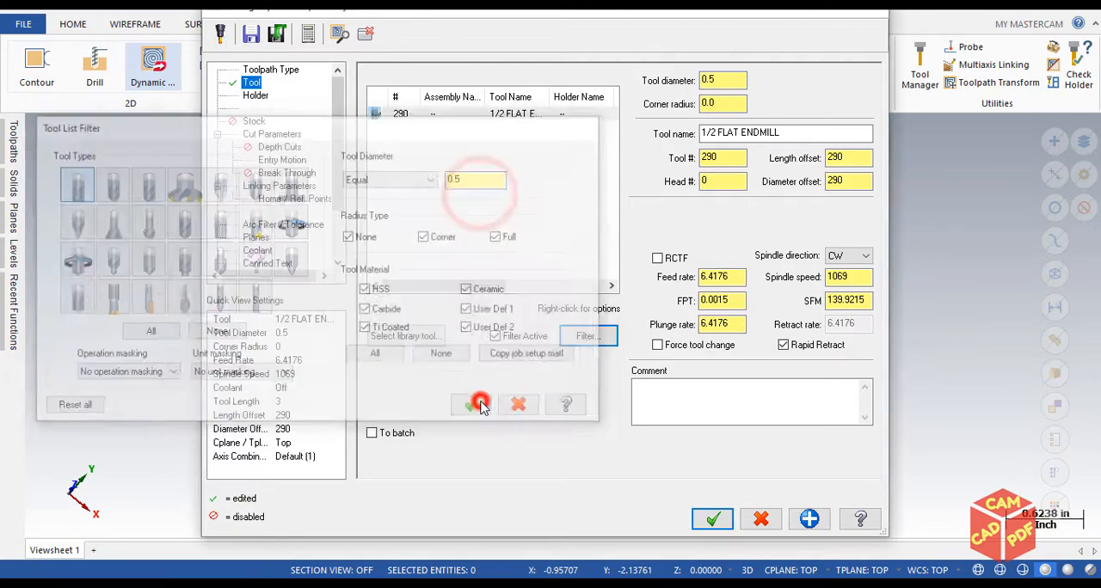
Add another 1/2 FLAT ENDMILL from the Mill_Inch tool library and remove the duplicate from the tool list
{"action": "left_click", "coordinate": [421, 337]}
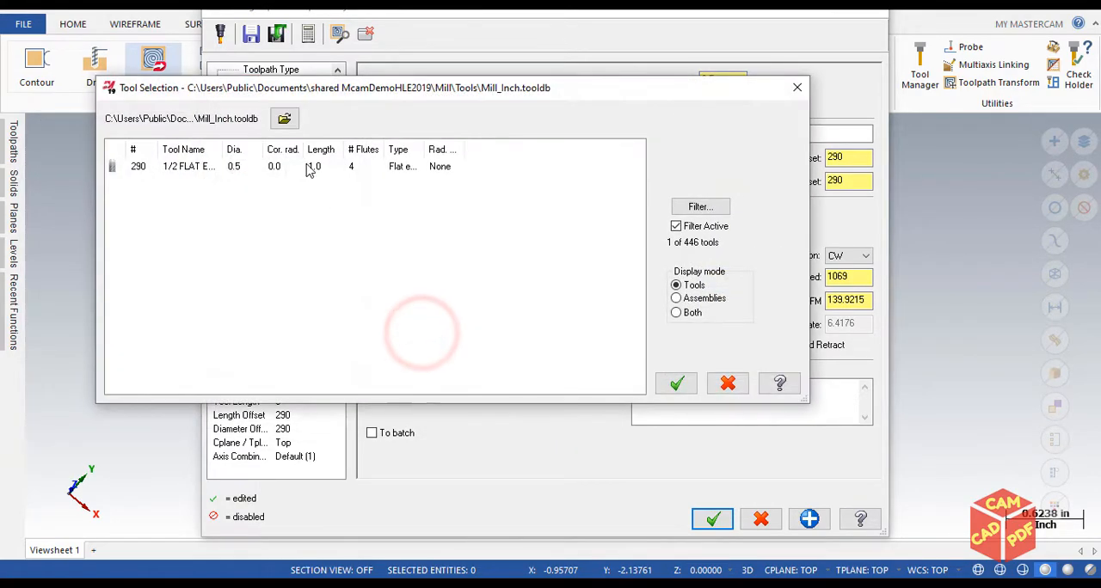
{"action": "left_click", "coordinate": [309, 168]}
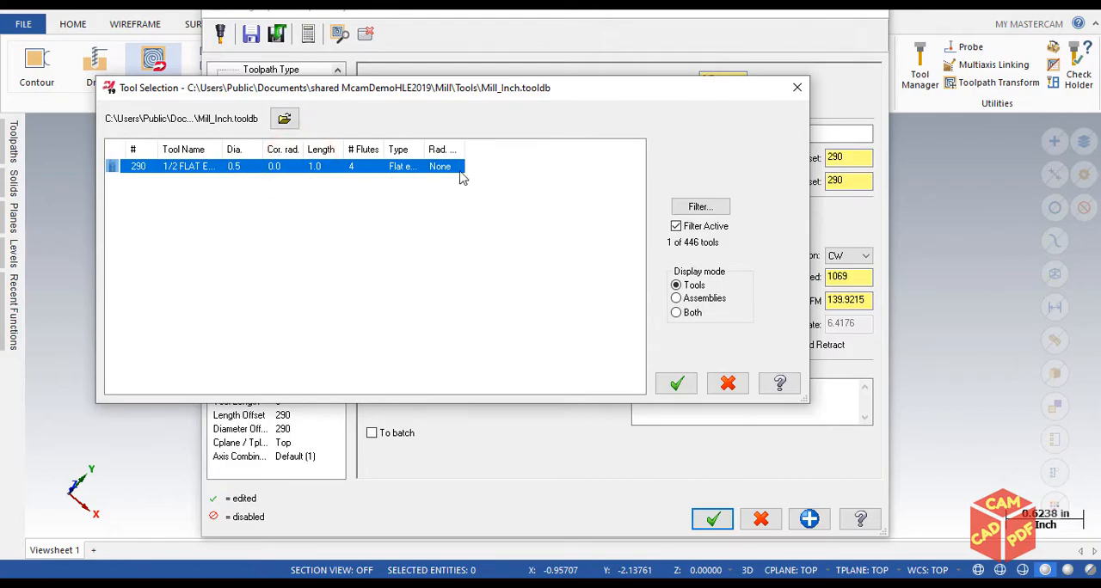
{"action": "left_click", "coordinate": [679, 384]}
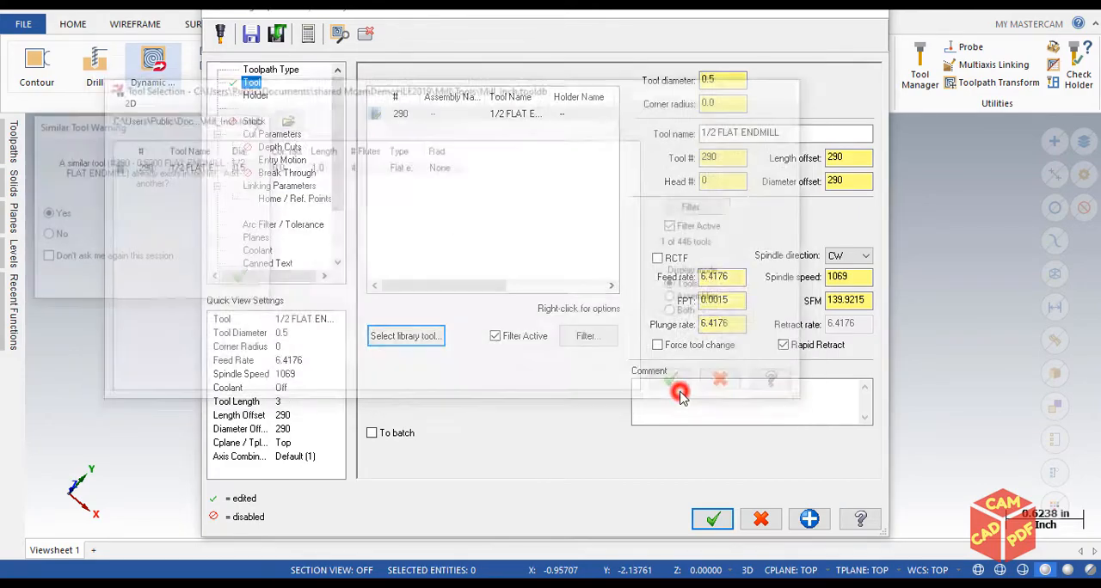
{"action": "left_click_drag", "start_coordinate": [129, 129], "coordinate": [279, 119]}
{"action": "left_click", "coordinate": [408, 118]}
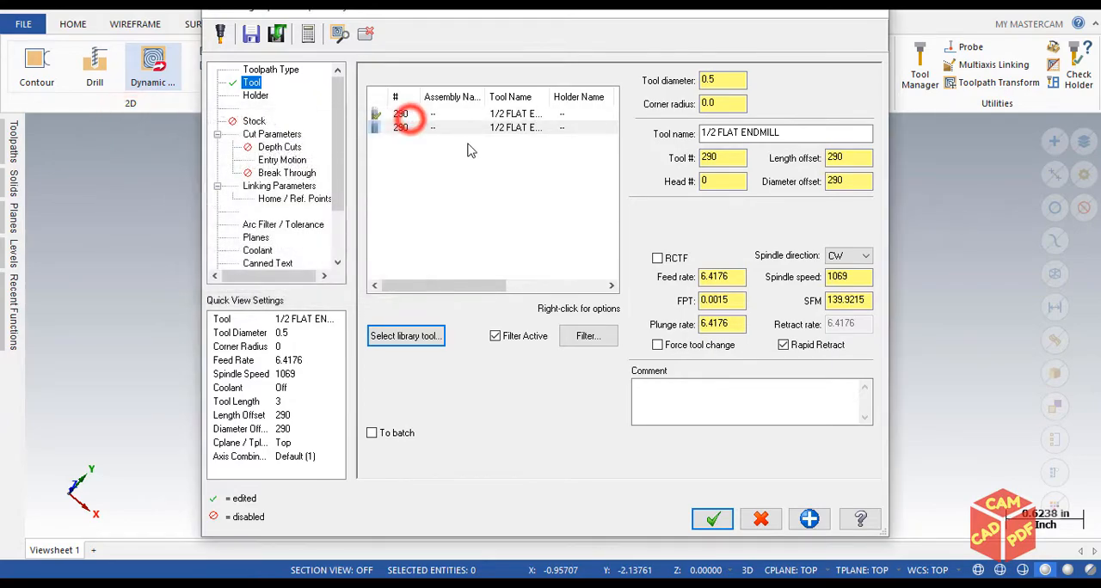
{"action": "left_click", "coordinate": [467, 129]}
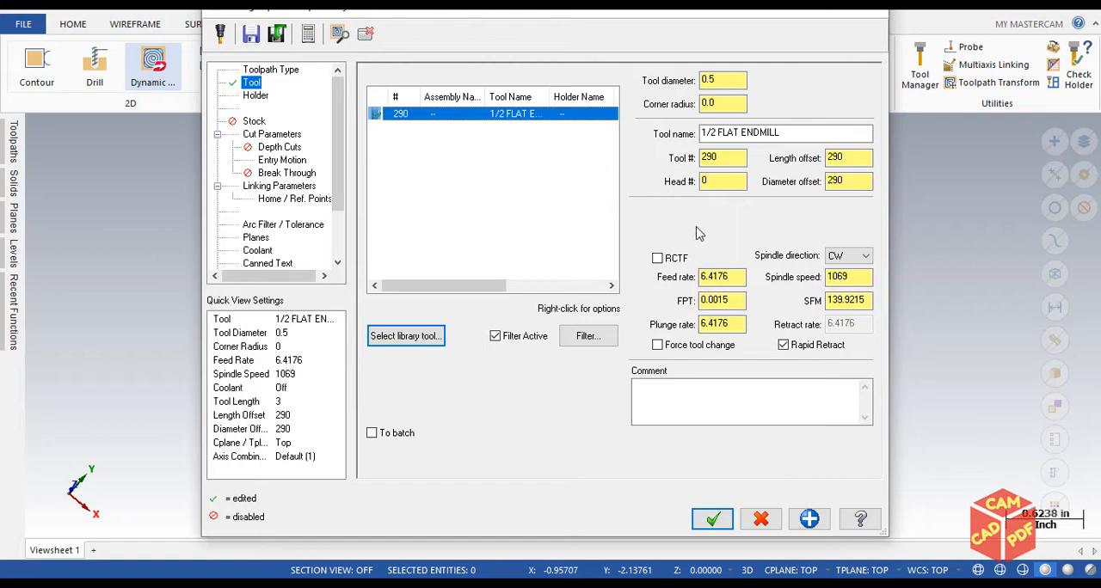
Enter "roughing outer side" as the toolpath comment and check the feed rate and spindle speed
{"action": "left_click", "coordinate": [669, 395]}
{"action": "type", "text": "rou"}
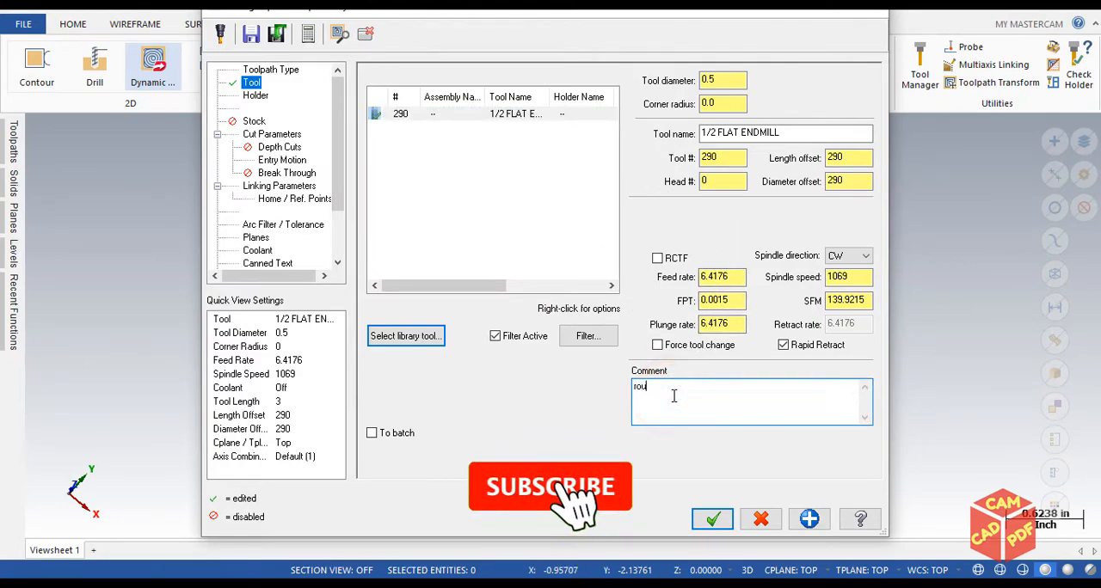
{"action": "type", "text": "ghing "}
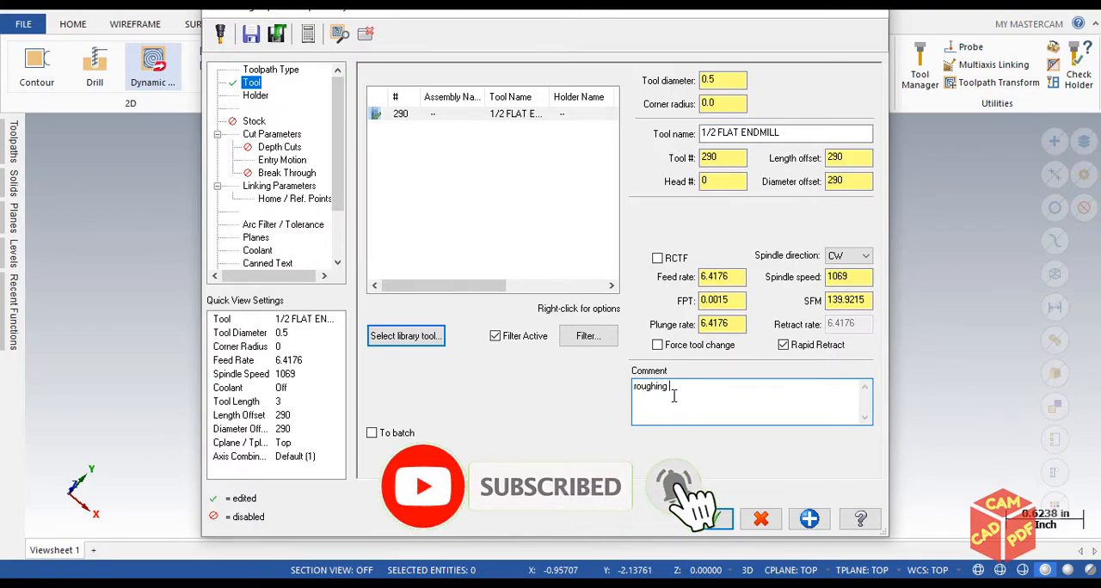
{"action": "type", "text": "outer side"}
{"action": "left_click_drag", "start_coordinate": [717, 277], "coordinate": [699, 296]}
{"action": "left_click_drag", "start_coordinate": [845, 277], "coordinate": [768, 279]}
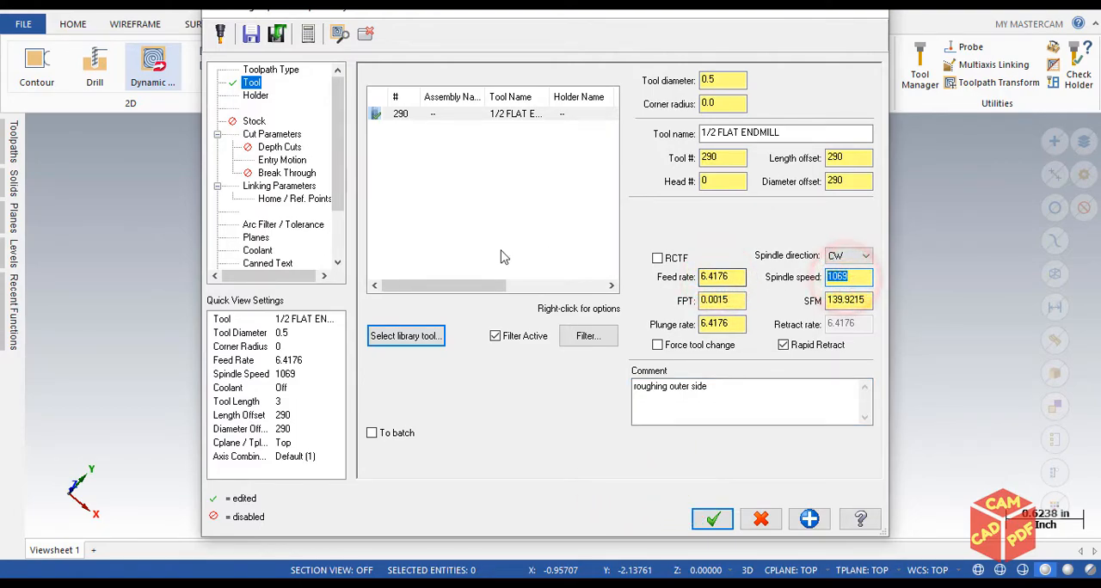
Review the holder, cut parameters, depth cuts, entry motion, break through and linking parameters of the Dynamic Mill toolpath
{"action": "left_click", "coordinate": [256, 95]}
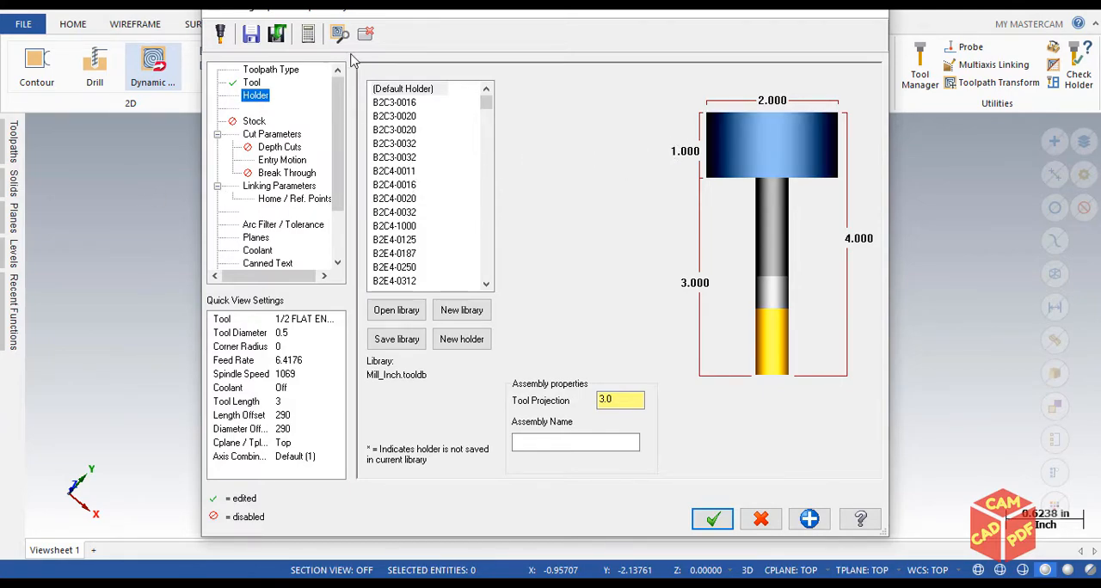
{"action": "left_click", "coordinate": [262, 135]}
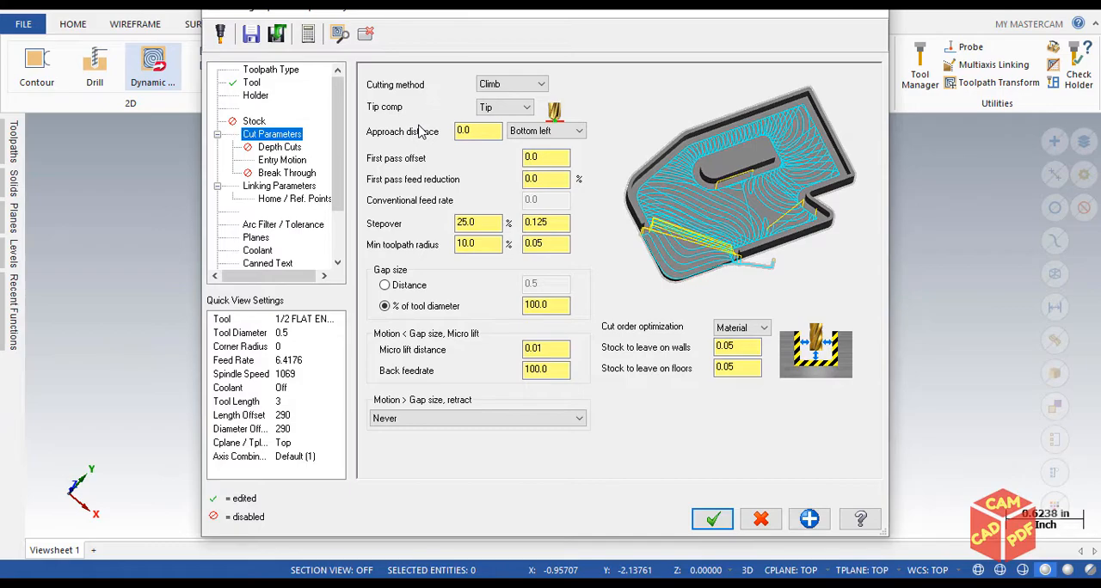
{"action": "left_click_drag", "start_coordinate": [470, 16], "coordinate": [429, 31]}
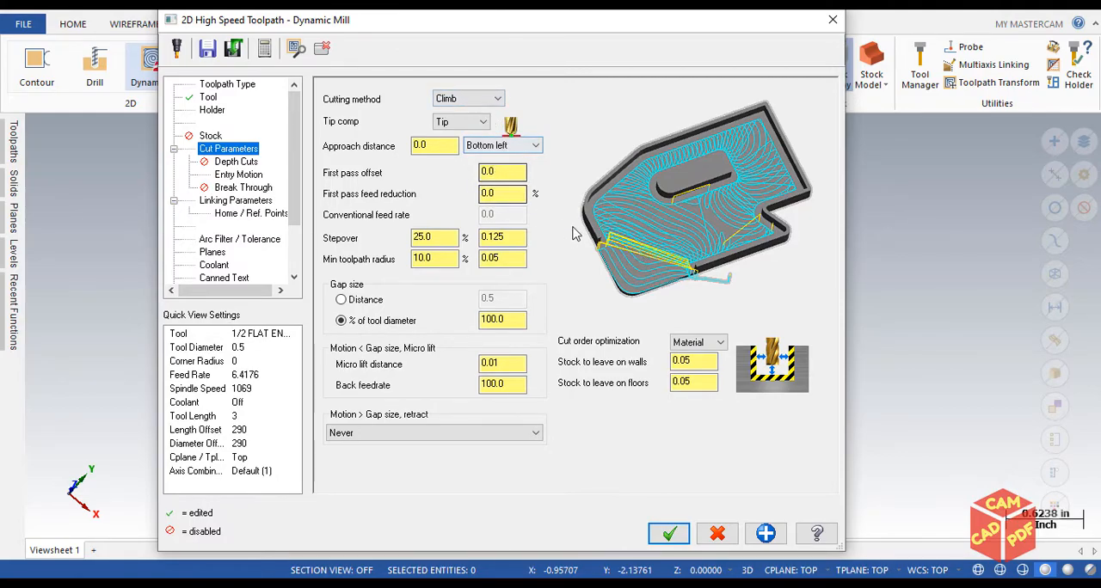
{"action": "left_click", "coordinate": [232, 163]}
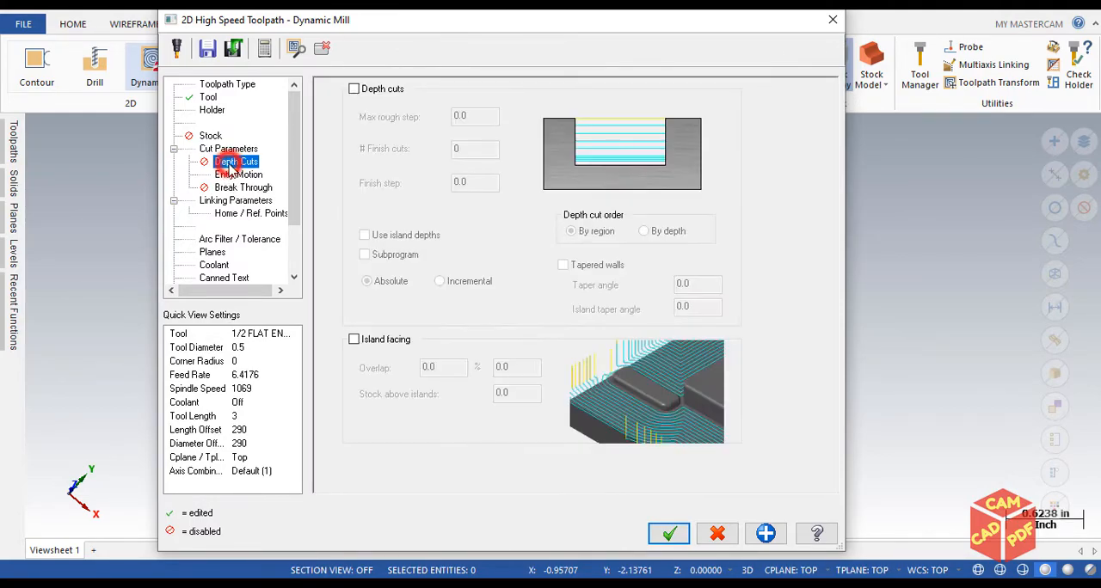
{"action": "left_click", "coordinate": [255, 176]}
{"action": "left_click", "coordinate": [251, 187]}
{"action": "left_click", "coordinate": [255, 200]}
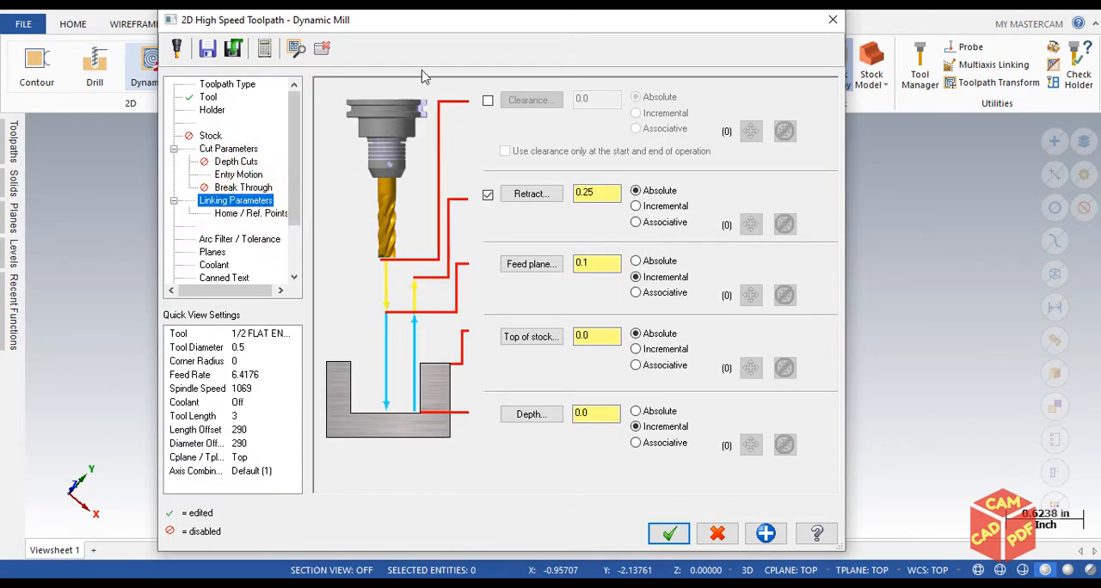
{"action": "left_click_drag", "start_coordinate": [460, 26], "coordinate": [434, 20]}
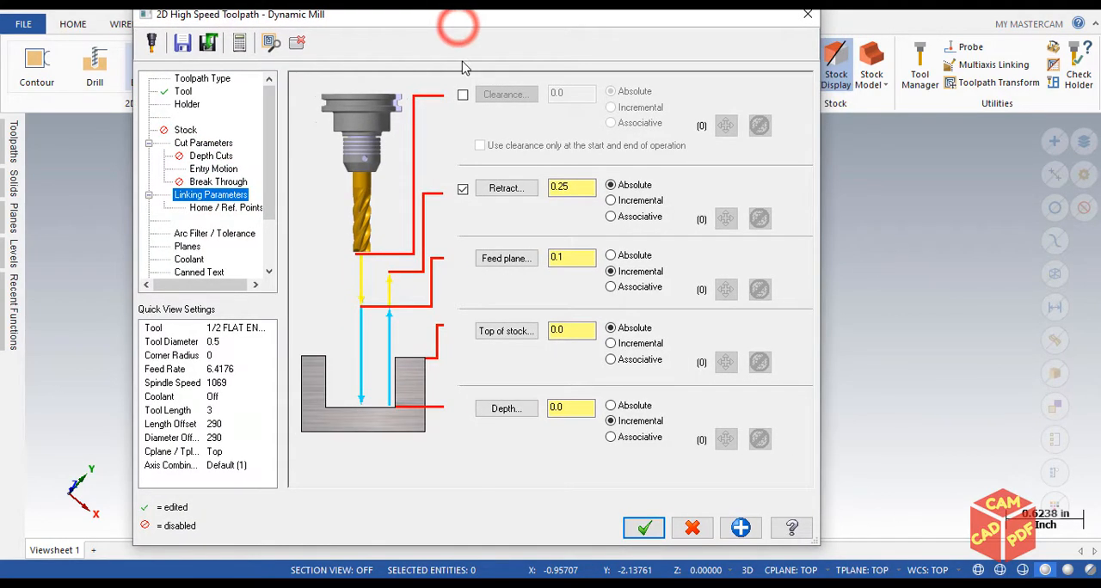
Accept the parameters to generate the Dynamic Mill toolpath and inspect its passes on the part
{"action": "left_click", "coordinate": [648, 527]}
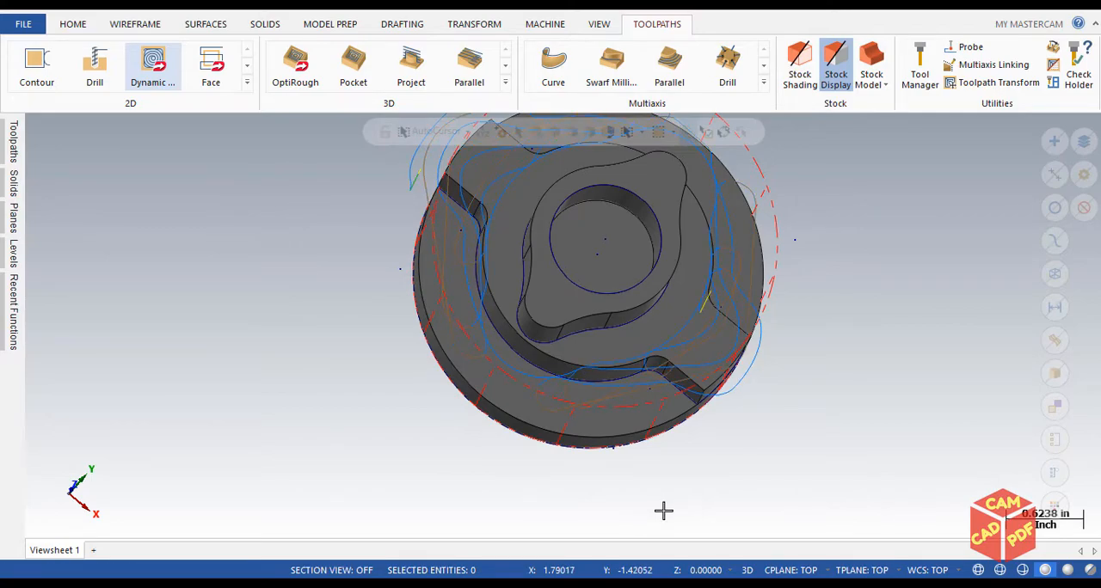
{"action": "middle_click_drag", "start_coordinate": [619, 485], "coordinate": [489, 332]}
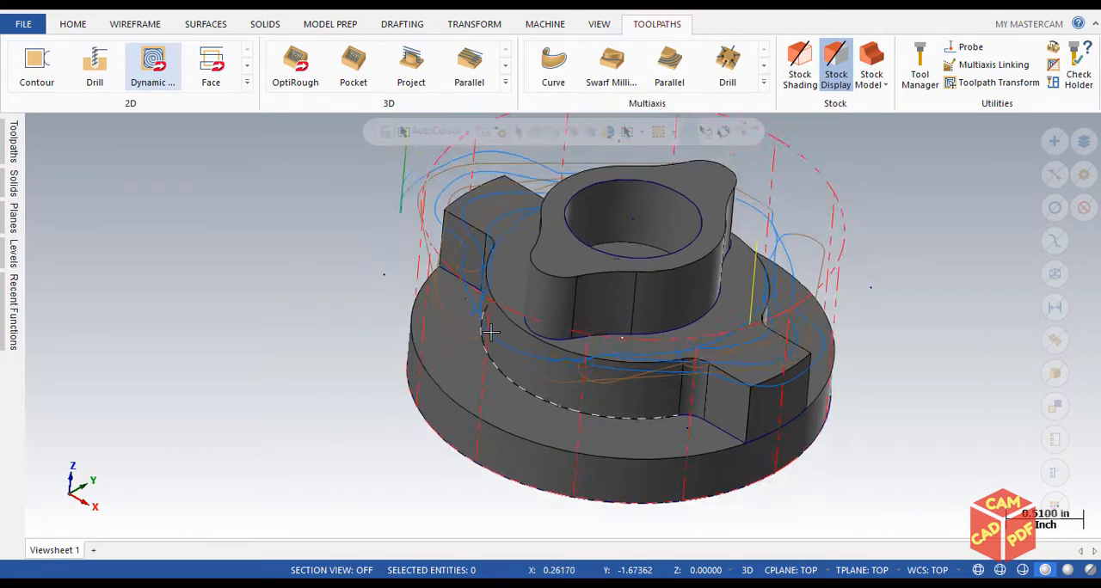
{"action": "scroll", "coordinate": [488, 332], "scroll_direction": "down", "scroll_amount": 3}
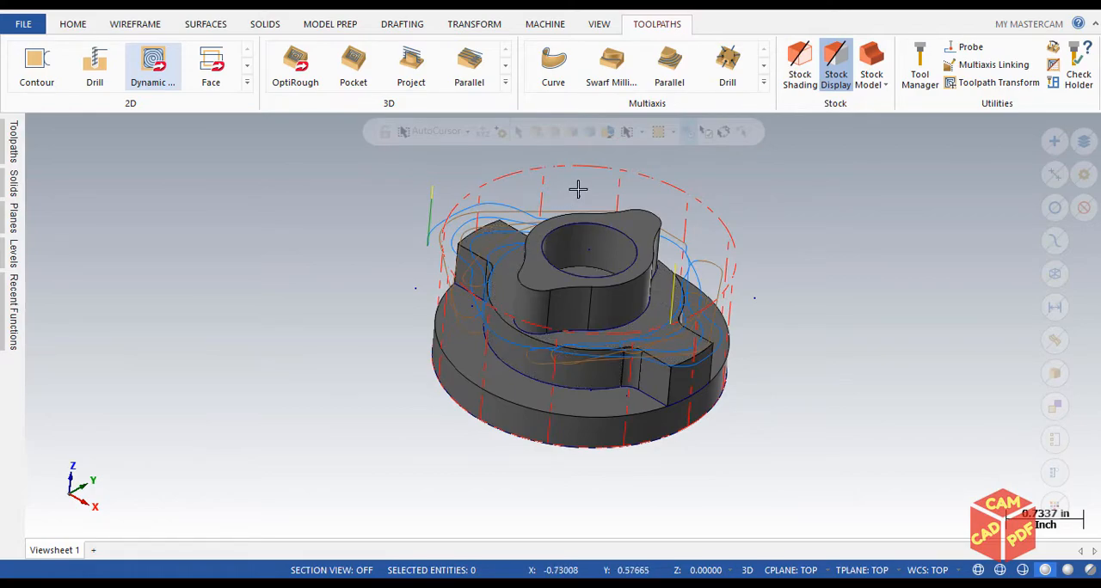
{"action": "scroll", "coordinate": [509, 271], "scroll_direction": "down", "scroll_amount": 1}
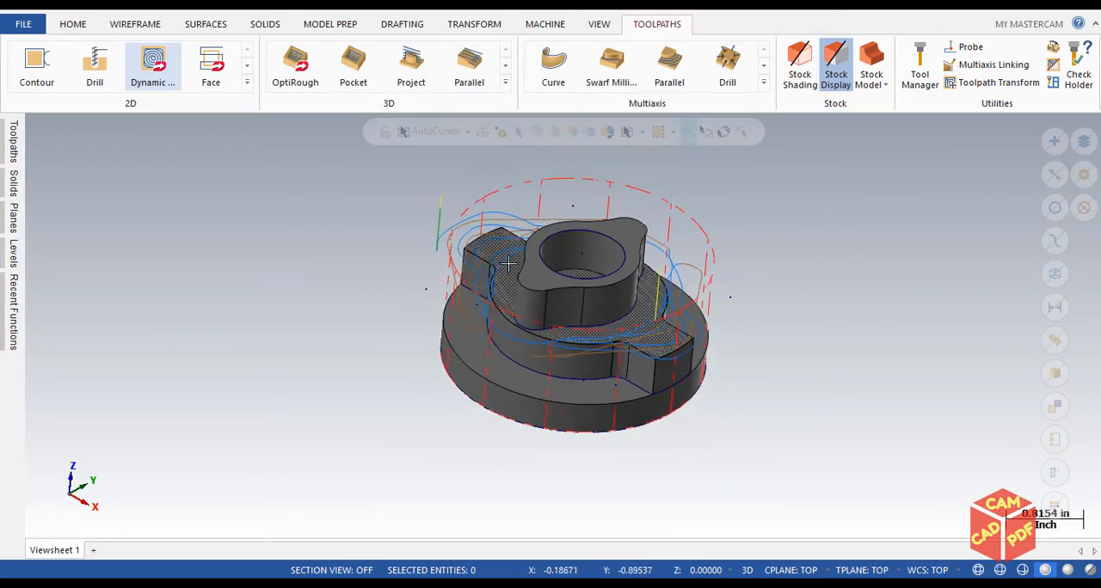
{"action": "scroll", "coordinate": [543, 197], "scroll_direction": "up", "scroll_amount": 2}
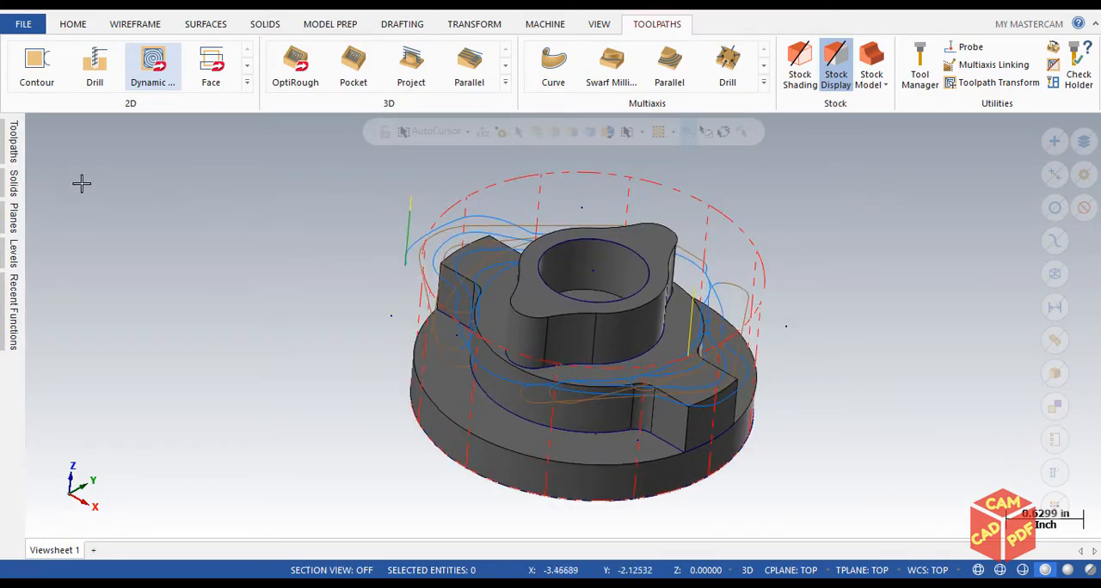
{"action": "scroll", "coordinate": [503, 249], "scroll_direction": "down", "scroll_amount": 2}
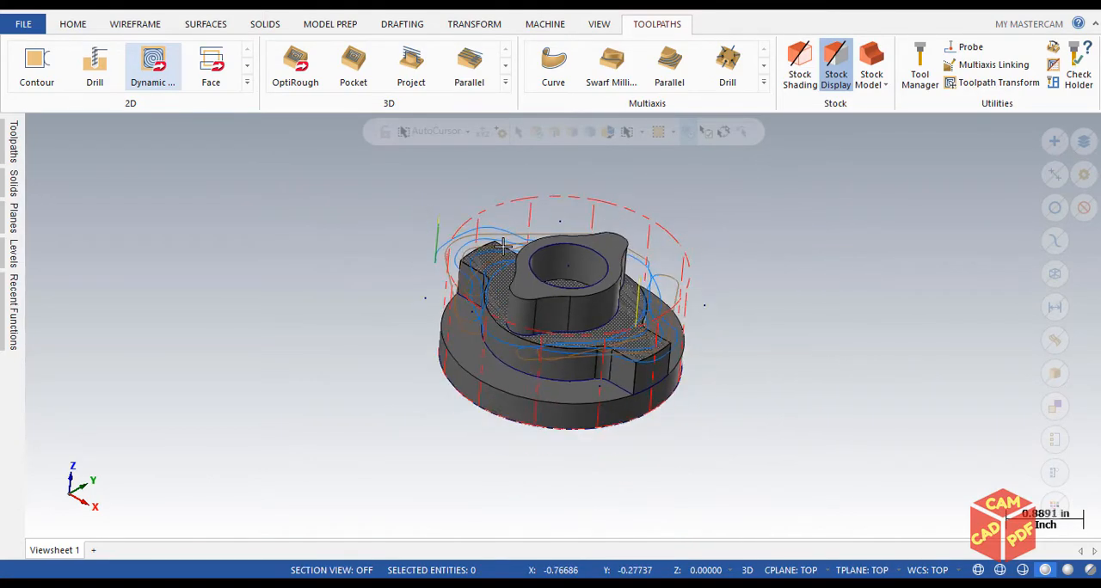
Turn off the stock display in the machine group's stock setup
{"action": "left_click", "coordinate": [12, 142]}
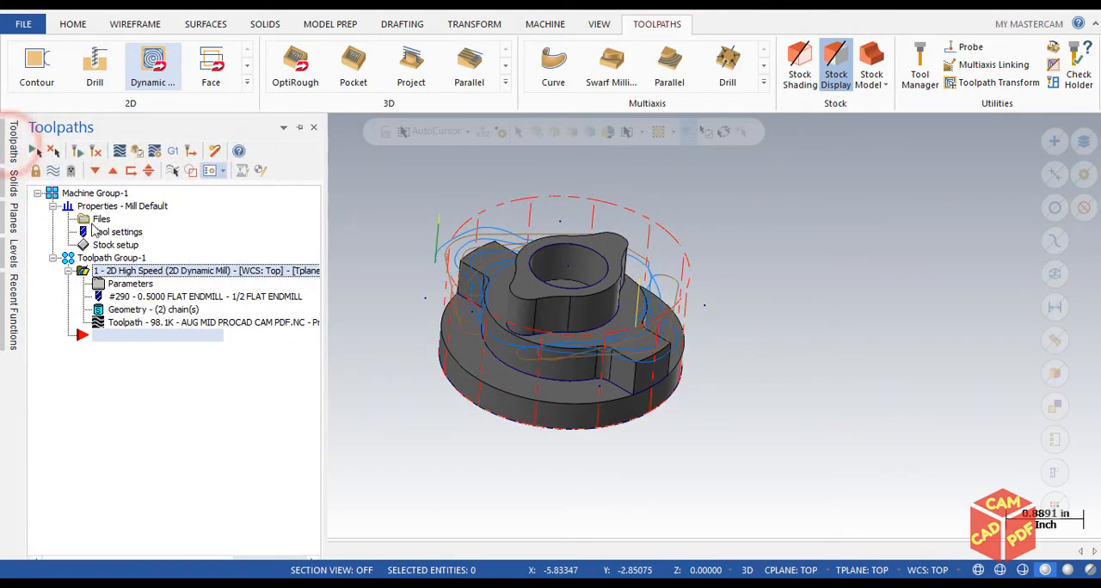
{"action": "left_click", "coordinate": [105, 243]}
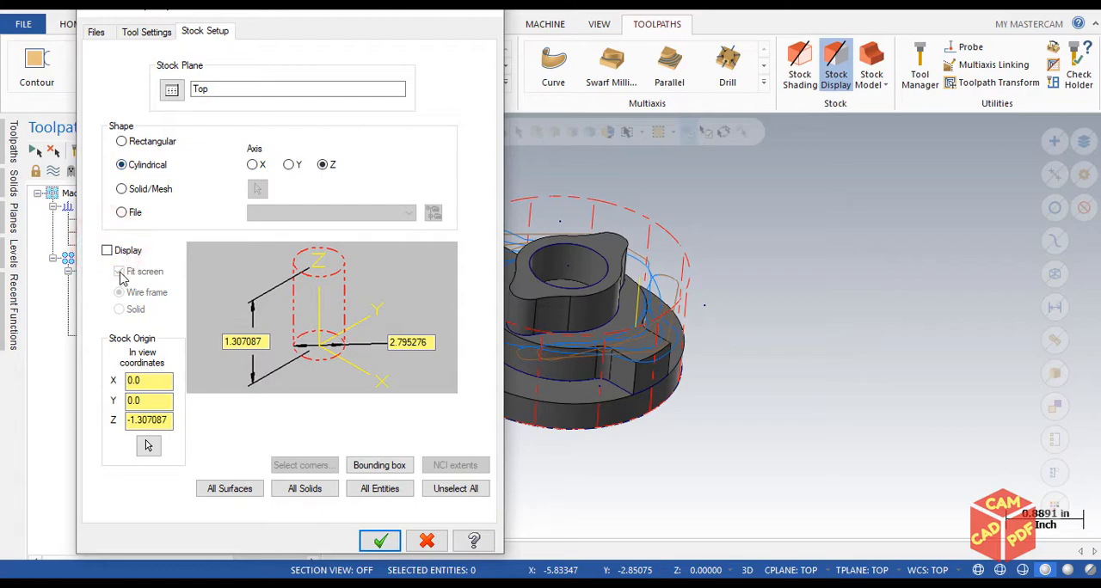
{"action": "left_click", "coordinate": [107, 250]}
{"action": "left_click", "coordinate": [106, 250]}
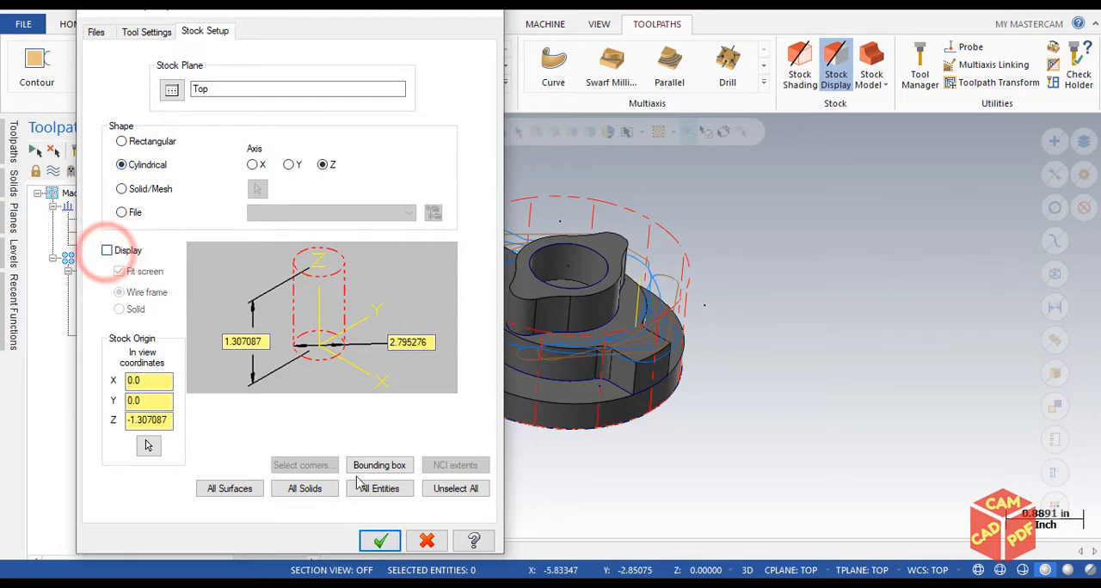
{"action": "left_click", "coordinate": [380, 539]}
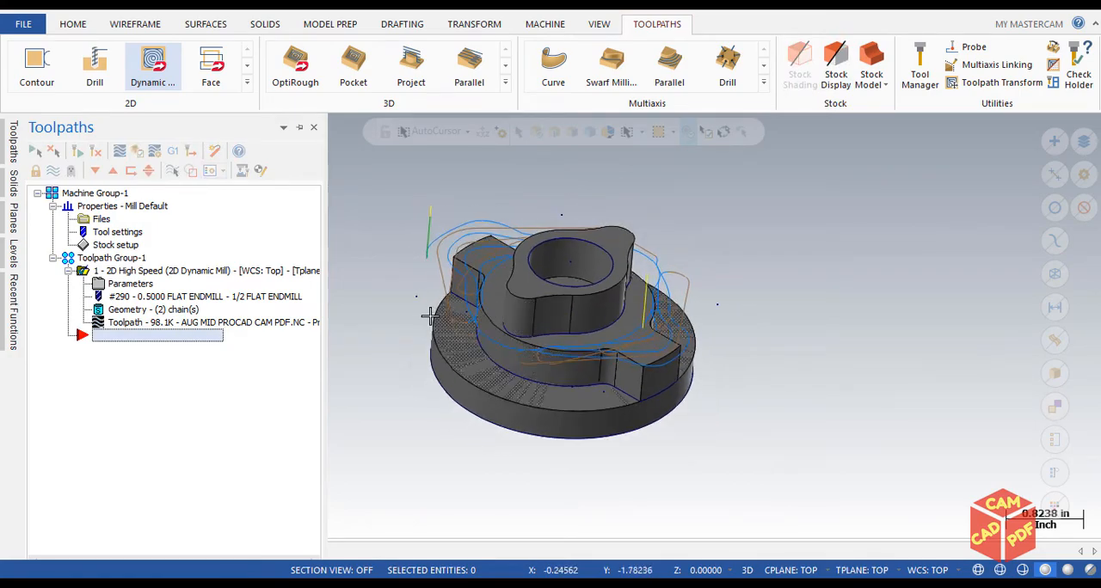
Examine the generated Dynamic Mill passes around the stepped part and its central boss in the isometric view
{"action": "scroll", "coordinate": [550, 244], "scroll_direction": "down", "scroll_amount": 1}
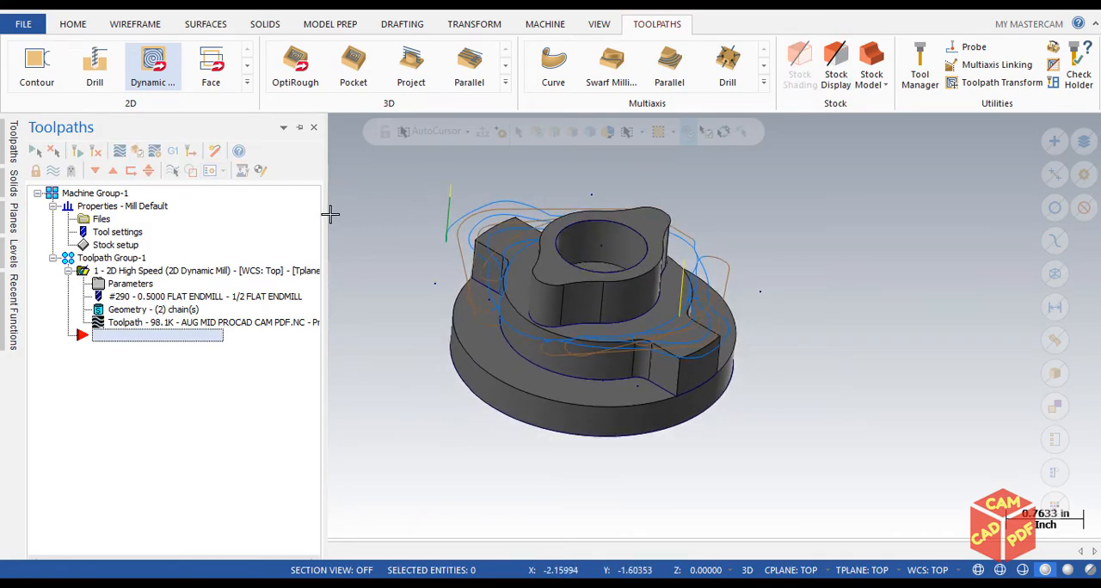
{"action": "left_click_drag", "start_coordinate": [325, 210], "coordinate": [205, 210]}
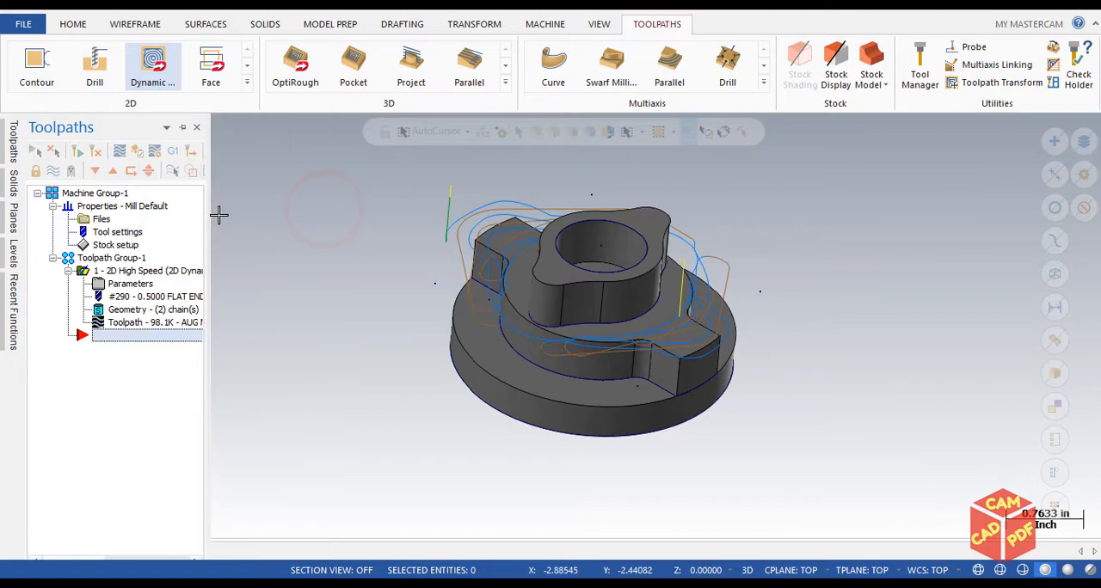
{"action": "scroll", "coordinate": [584, 288], "scroll_direction": "down", "scroll_amount": 1}
{"action": "scroll", "coordinate": [588, 287], "scroll_direction": "up", "scroll_amount": 2}
{"action": "scroll", "coordinate": [605, 285], "scroll_direction": "down", "scroll_amount": 1}
{"action": "middle_click_drag", "start_coordinate": [607, 286], "coordinate": [619, 242]}
{"action": "scroll", "coordinate": [670, 277], "scroll_direction": "up", "scroll_amount": 2}
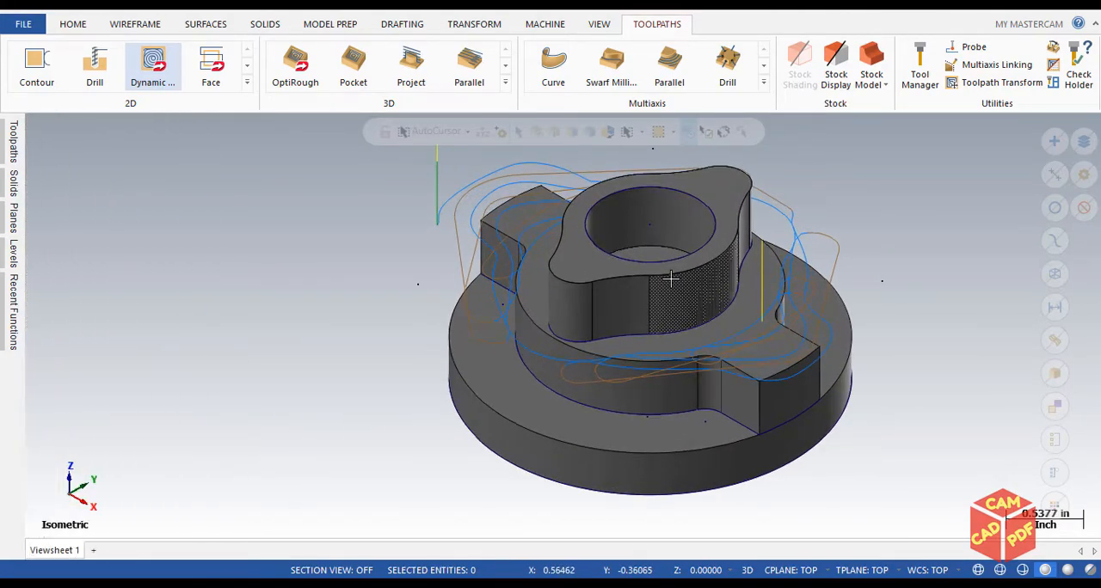
{"action": "scroll", "coordinate": [670, 279], "scroll_direction": "down", "scroll_amount": 1}
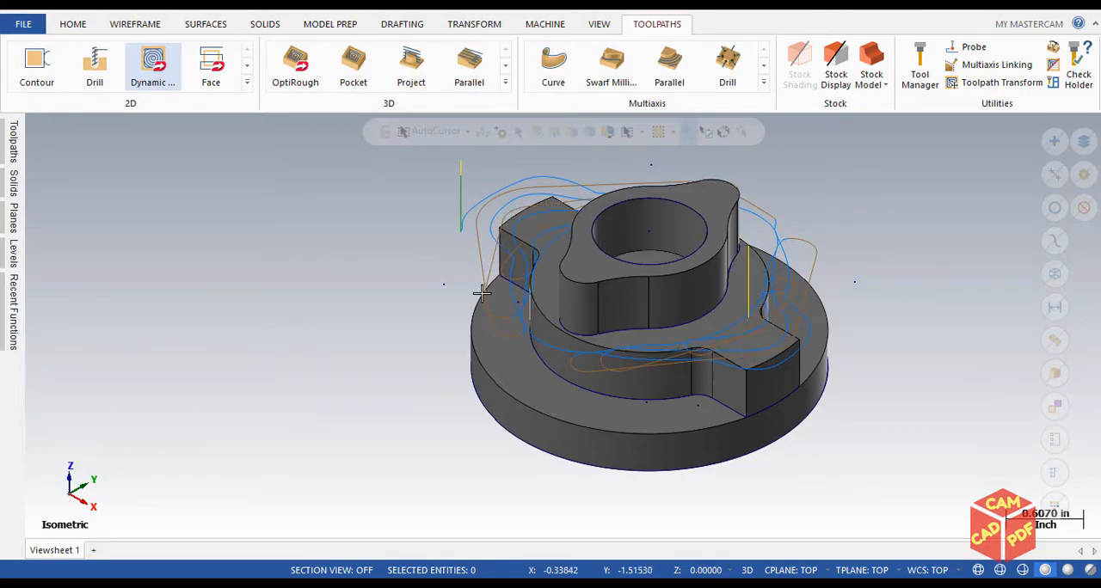
{"action": "scroll", "coordinate": [551, 248], "scroll_direction": "up", "scroll_amount": 1}
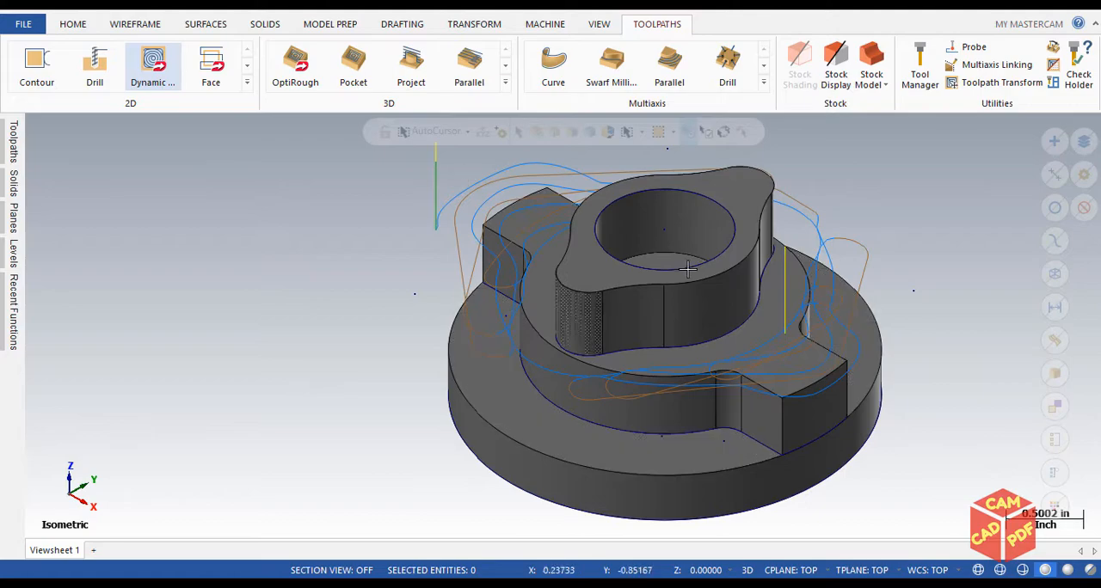
{"action": "scroll", "coordinate": [437, 280], "scroll_direction": "down", "scroll_amount": 2}
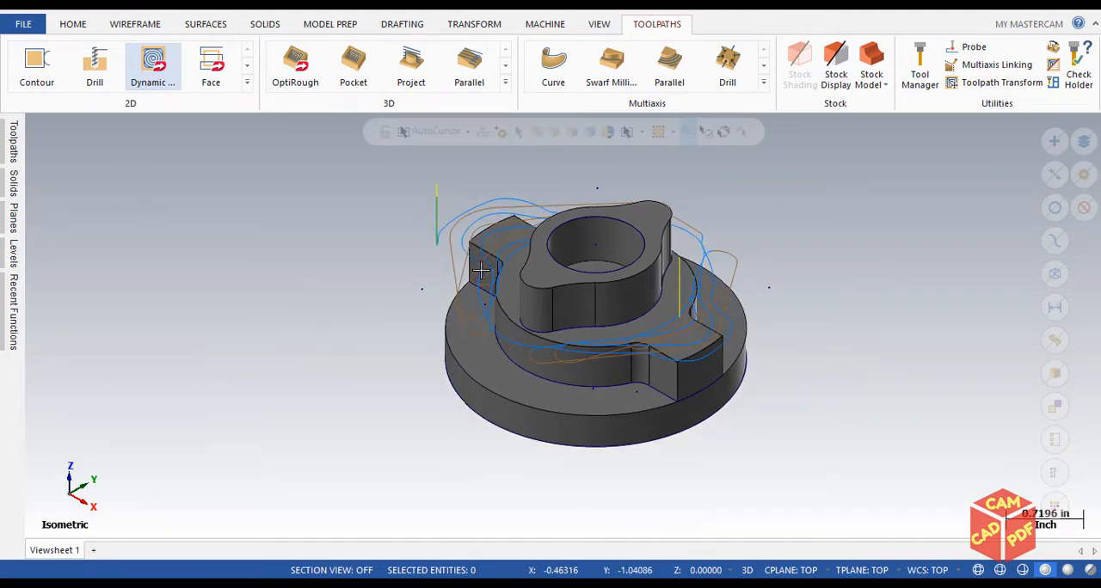
Check the toolpath from the top and front, and reopen the Dynamic Mill operation's cut parameters
{"action": "key", "text": "alt+1"}
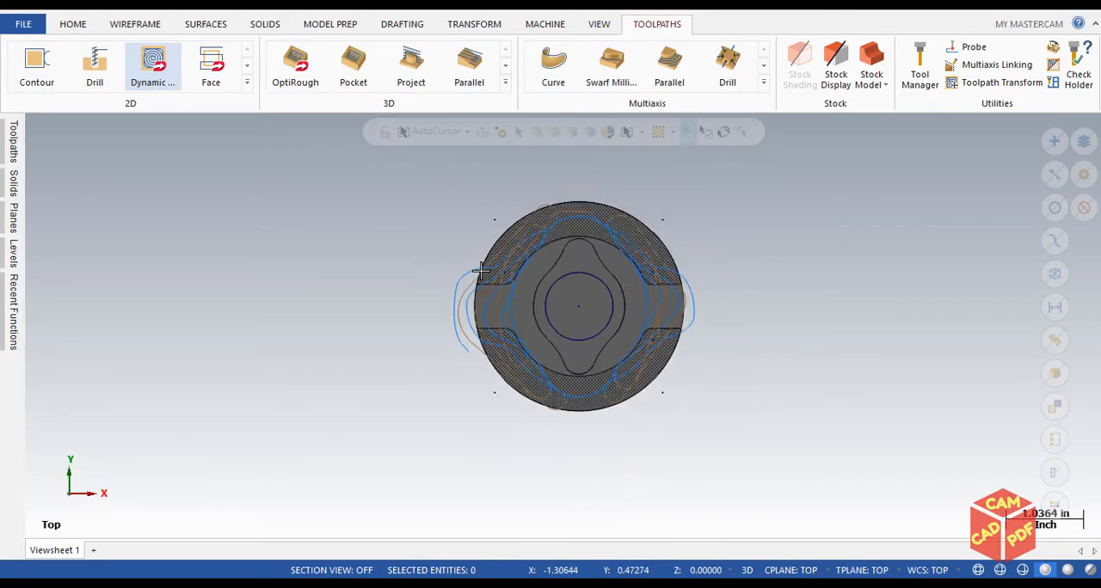
{"action": "middle_click_drag", "start_coordinate": [523, 475], "coordinate": [474, 265]}
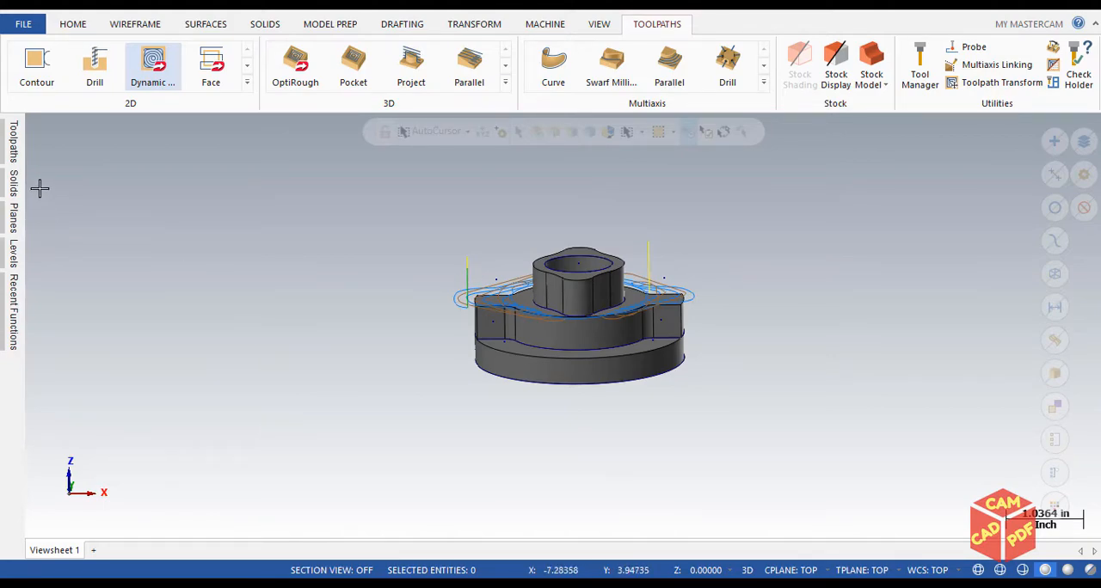
{"action": "left_click", "coordinate": [9, 142]}
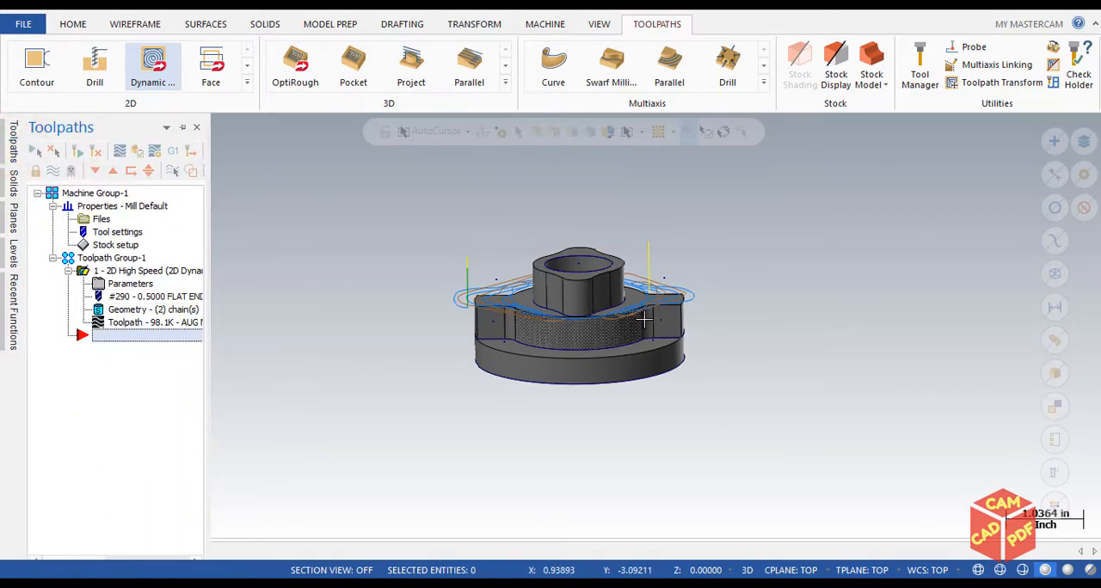
{"action": "left_click", "coordinate": [122, 283]}
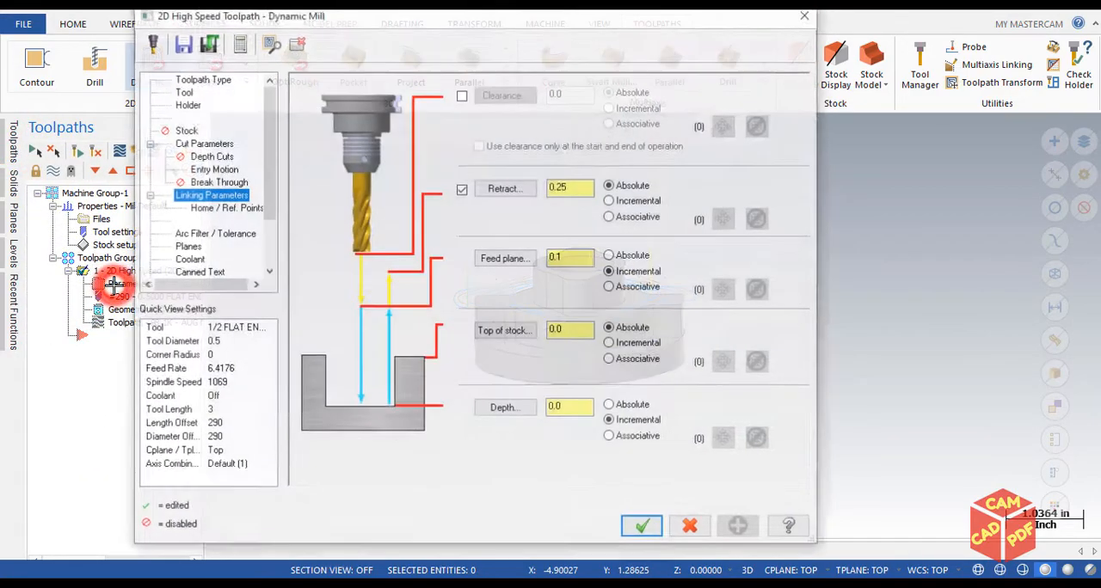
{"action": "left_click", "coordinate": [199, 143]}
{"action": "left_click_drag", "start_coordinate": [475, 19], "coordinate": [764, 63]}
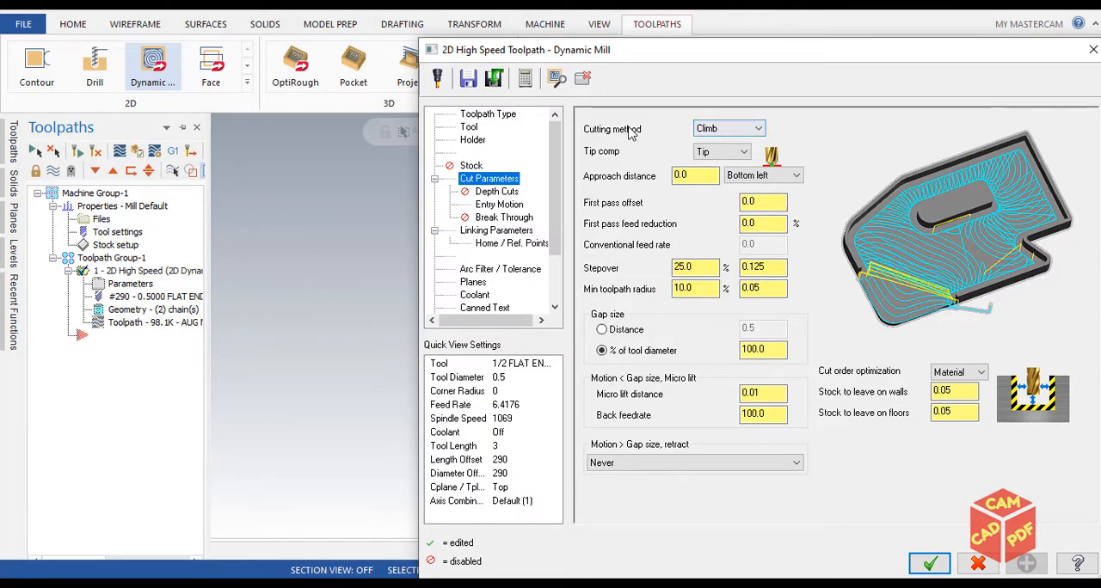
Try the Conventional cutting method for the Dynamic Mill toolpath and return it to Climb
{"action": "left_click", "coordinate": [712, 128]}
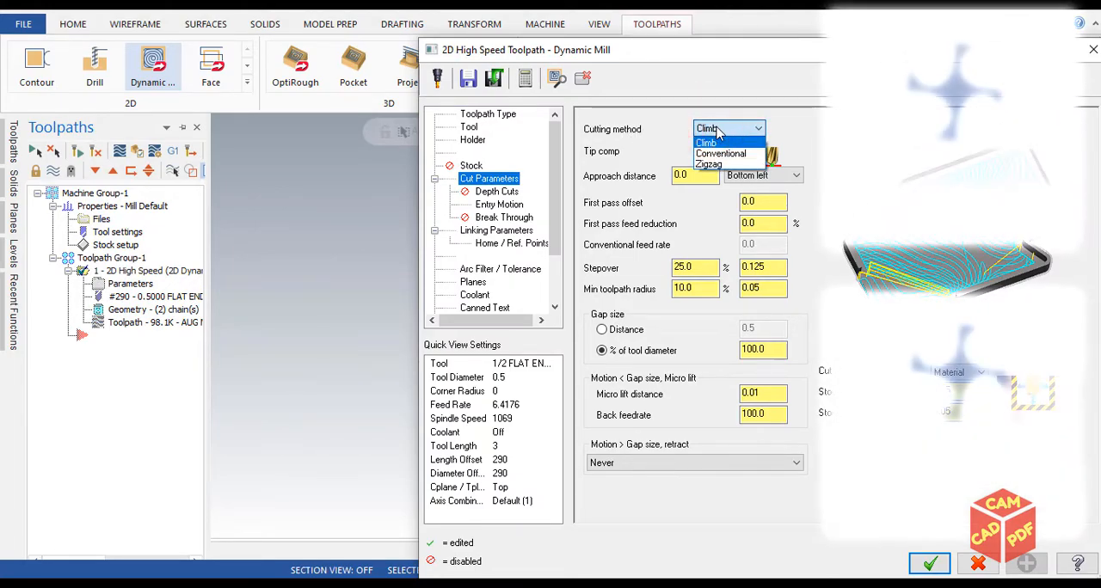
{"action": "left_click", "coordinate": [804, 129]}
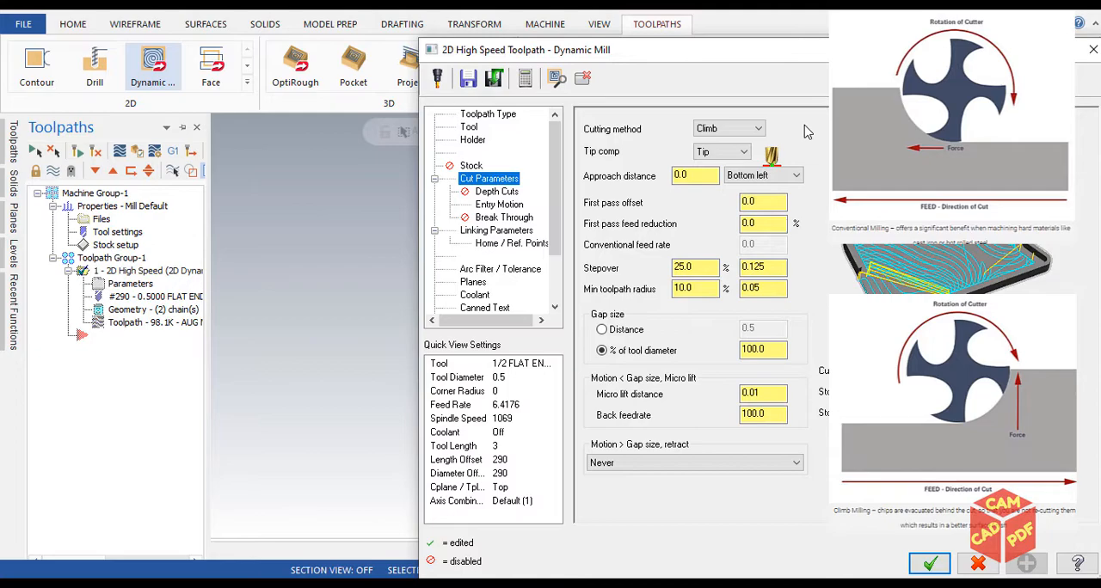
{"action": "left_click", "coordinate": [759, 129]}
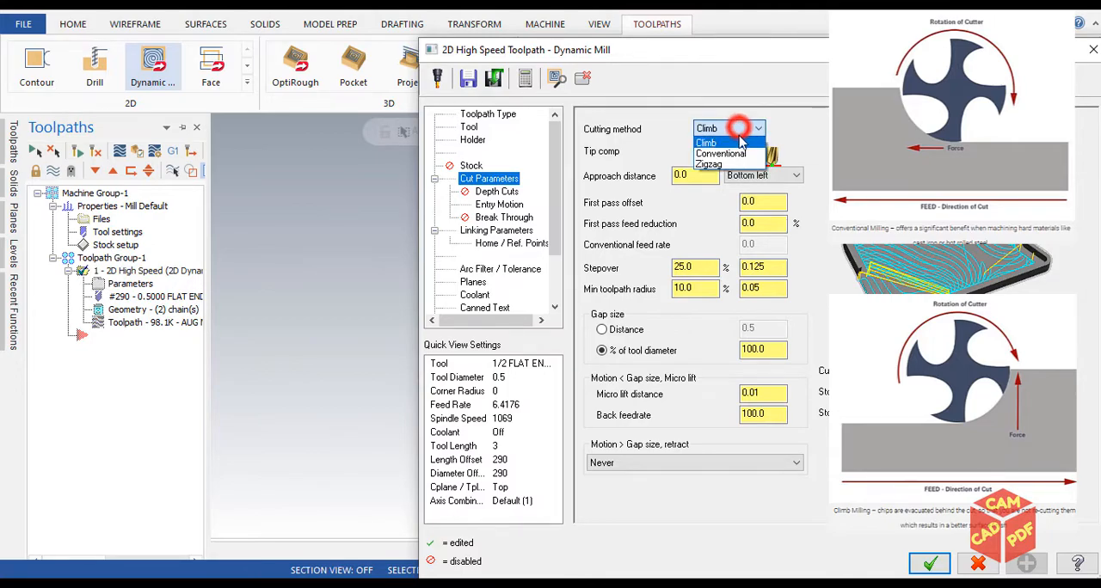
{"action": "left_click", "coordinate": [744, 152]}
{"action": "left_click_drag", "start_coordinate": [818, 58], "coordinate": [687, 37]}
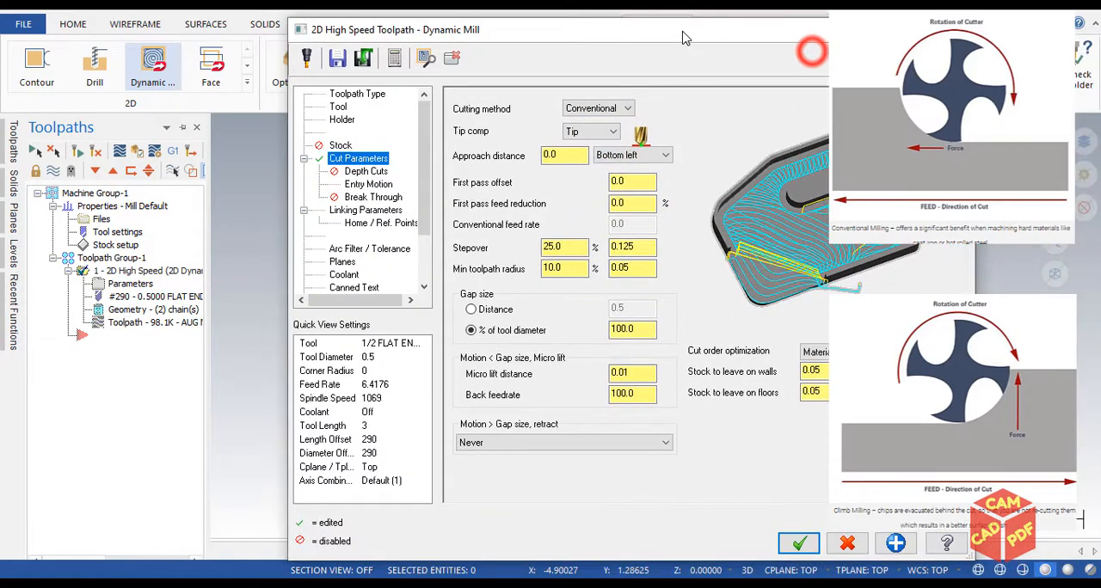
{"action": "left_click", "coordinate": [616, 111]}
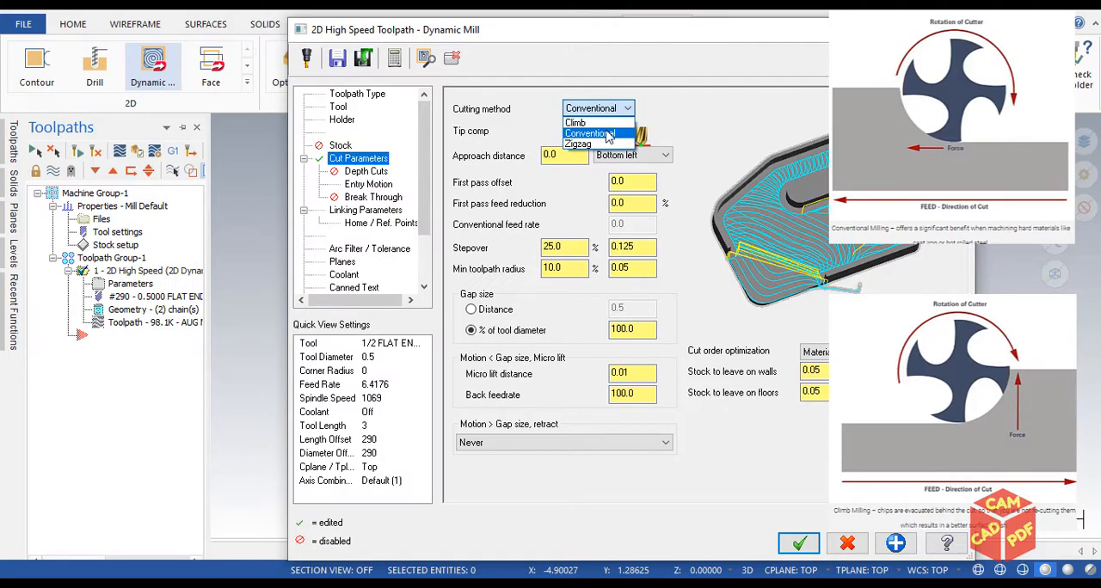
{"action": "left_click", "coordinate": [575, 123]}
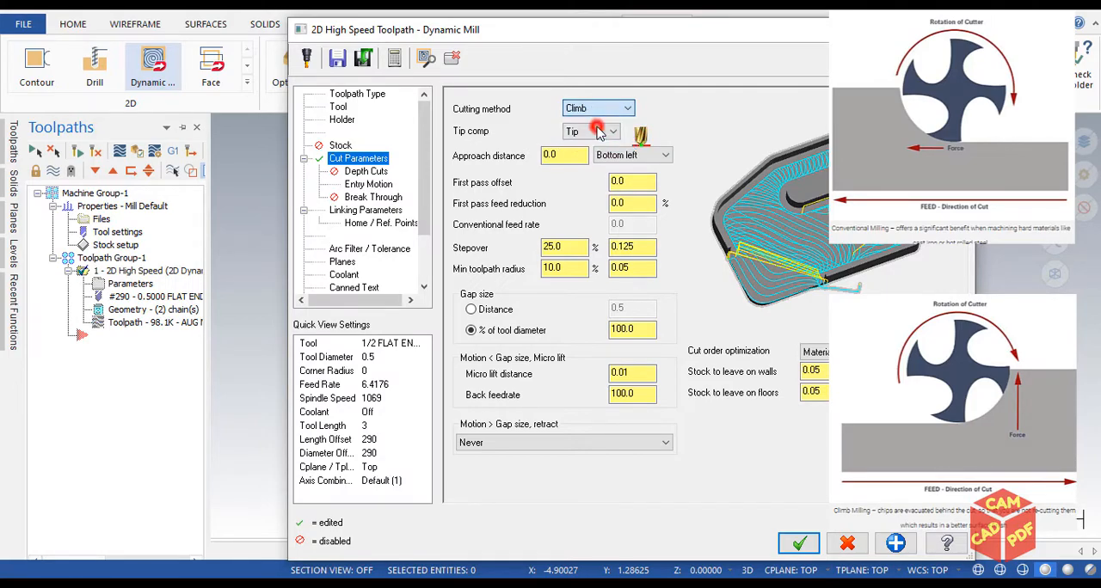
{"action": "left_click_drag", "start_coordinate": [717, 32], "coordinate": [711, 35]}
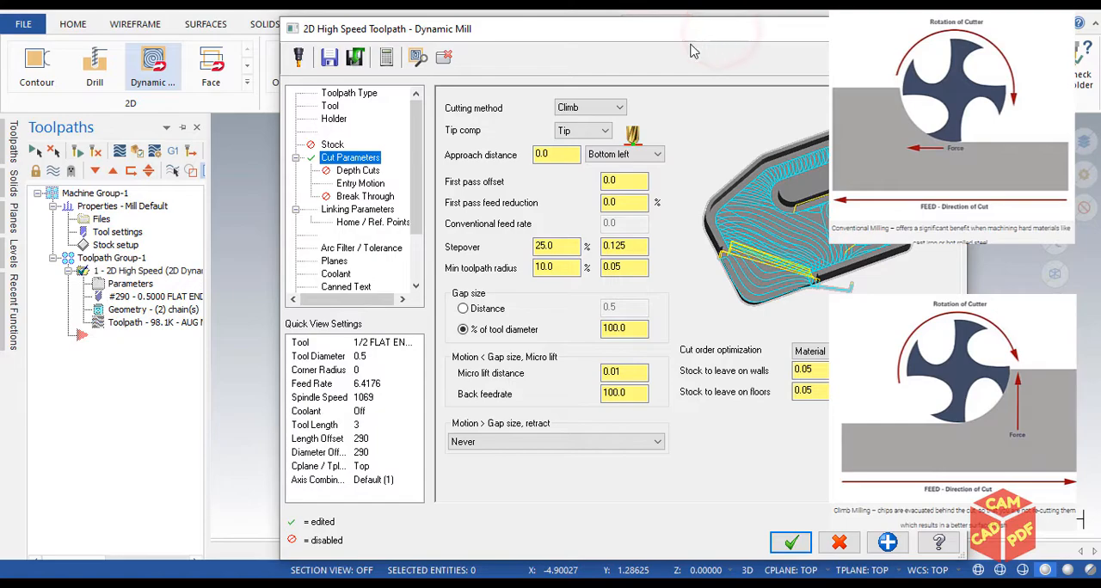
{"action": "left_click_drag", "start_coordinate": [640, 39], "coordinate": [655, 19]}
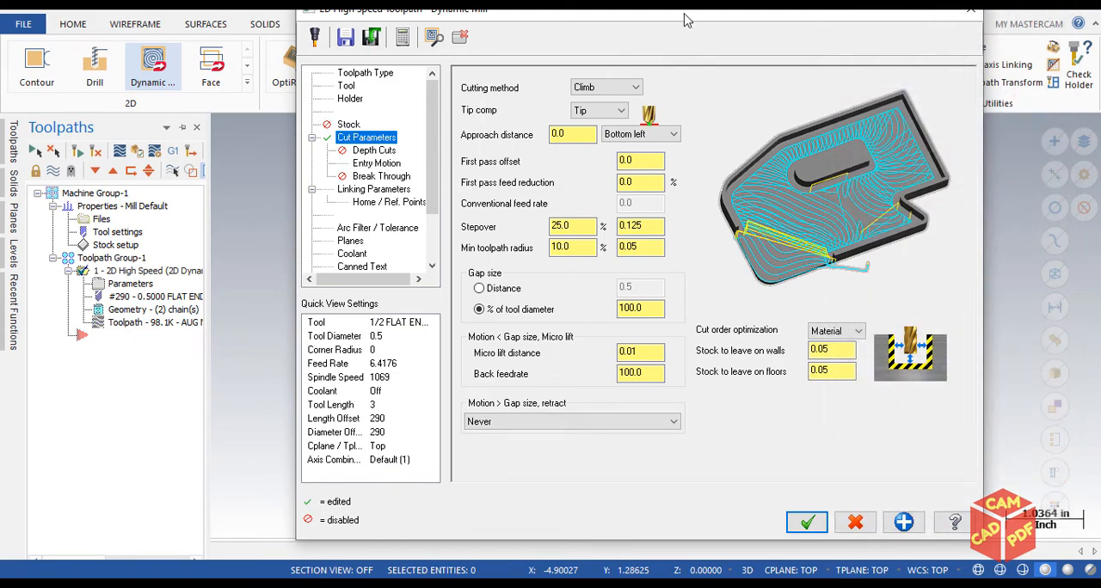
{"action": "left_click_drag", "start_coordinate": [686, 19], "coordinate": [634, 23]}
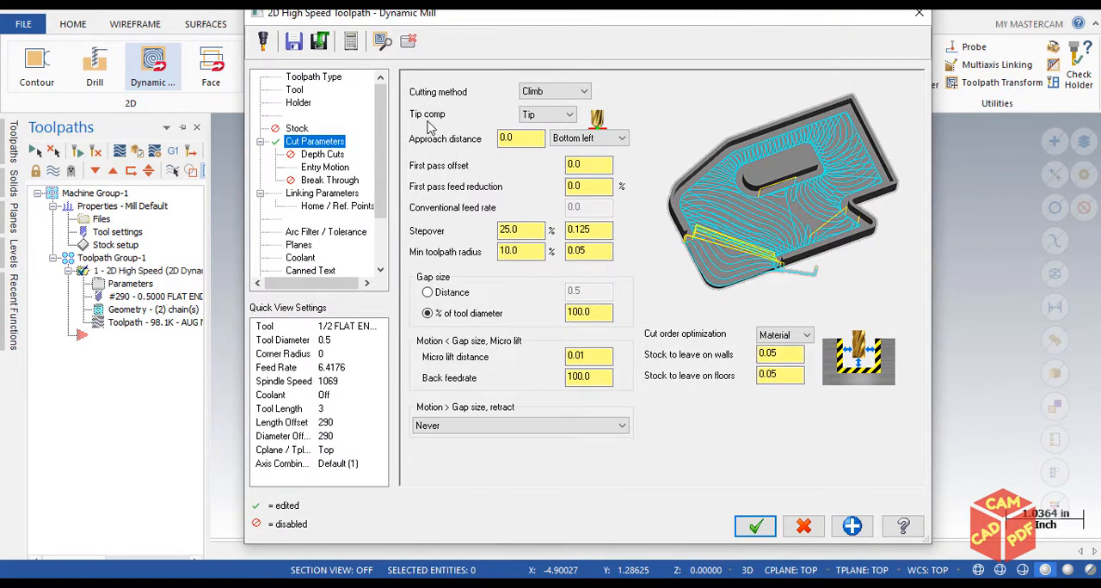
Try Center as the tip compensation and return it to Tip
{"action": "left_click", "coordinate": [457, 119]}
{"action": "left_click_drag", "start_coordinate": [679, 22], "coordinate": [635, 32]}
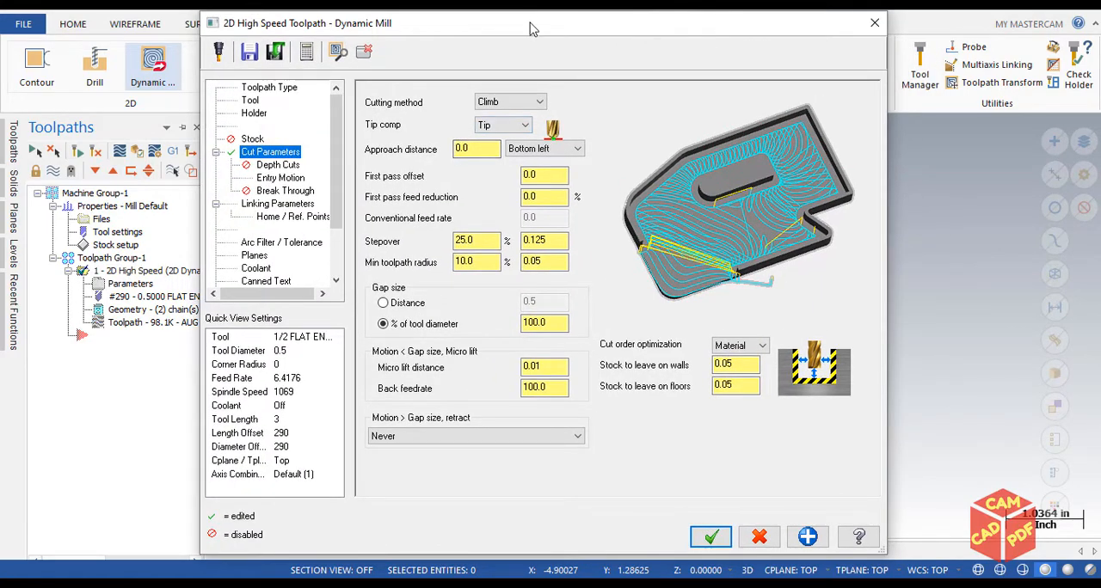
{"action": "left_click_drag", "start_coordinate": [531, 29], "coordinate": [621, 16]}
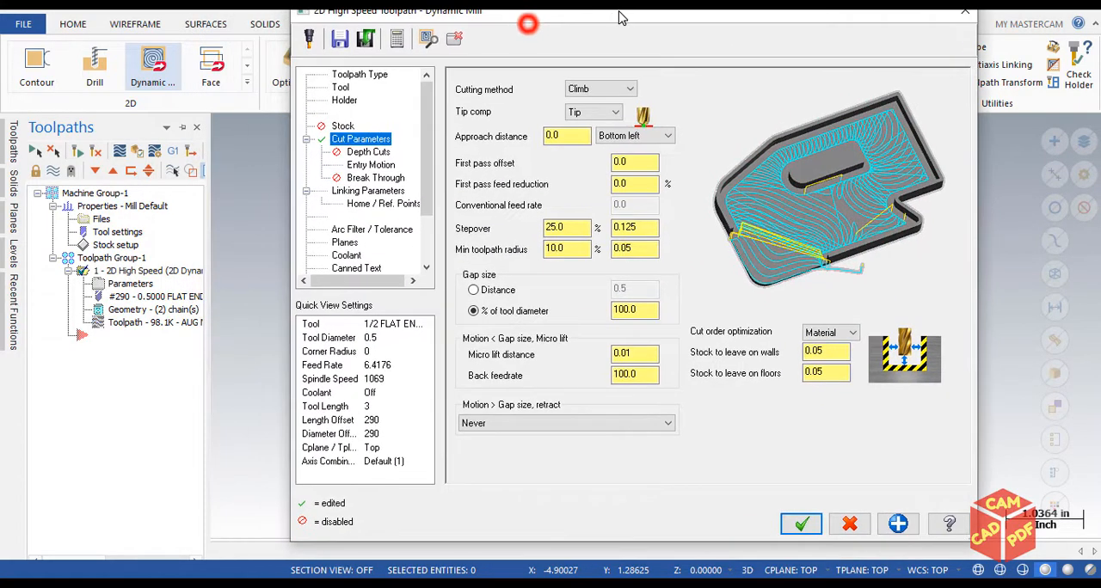
{"action": "left_click", "coordinate": [580, 112]}
{"action": "left_click", "coordinate": [583, 127]}
{"action": "mouse_move", "coordinate": [643, 120]}
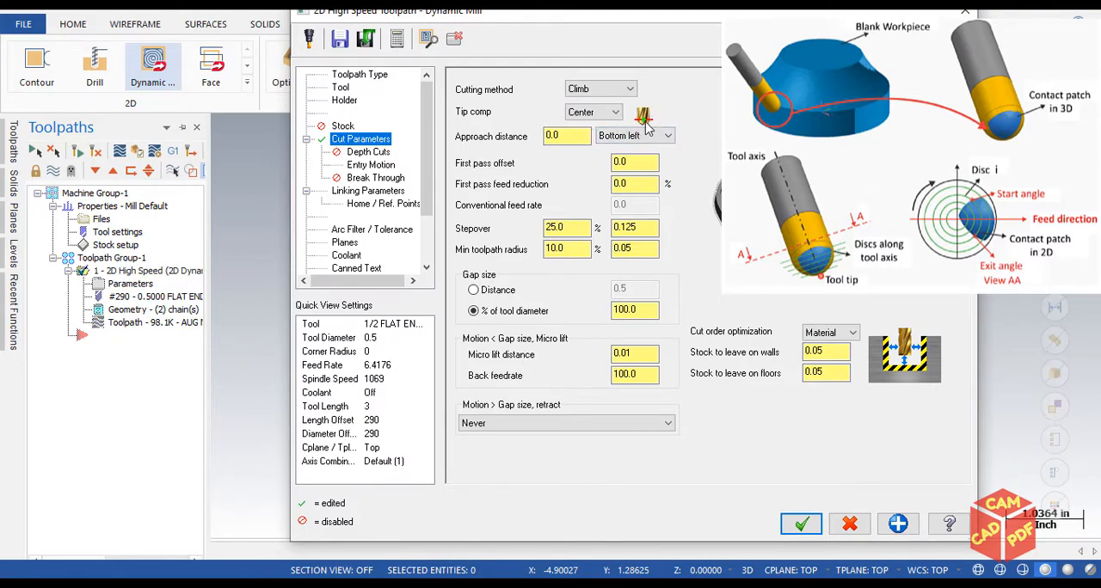
{"action": "left_click", "coordinate": [606, 113]}
{"action": "left_click", "coordinate": [575, 134]}
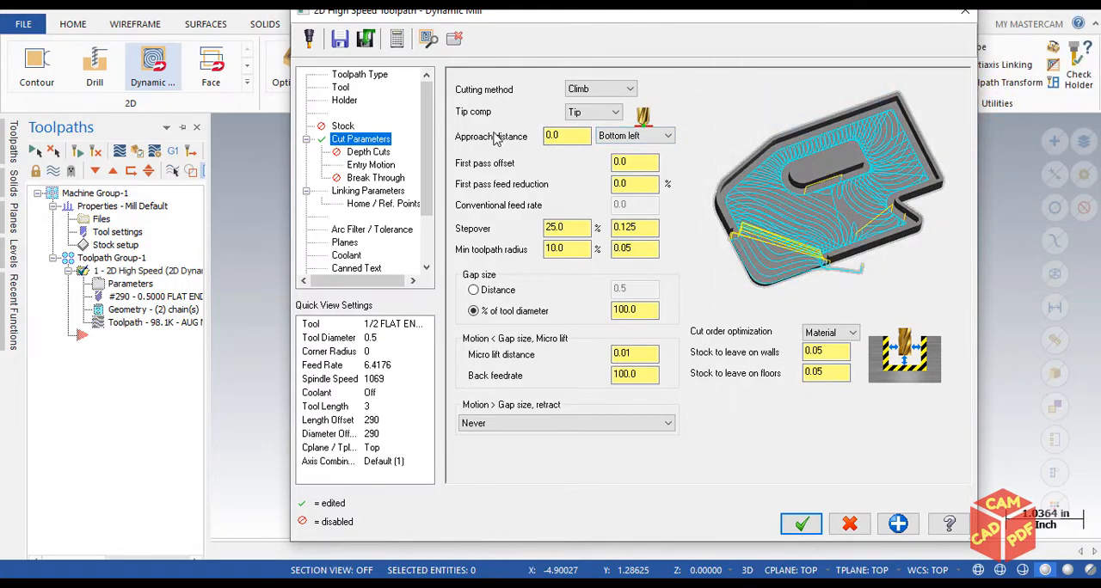
Set the Dynamic Mill approach distance to 2 and accept the parameters
{"action": "left_click_drag", "start_coordinate": [559, 17], "coordinate": [490, 30]}
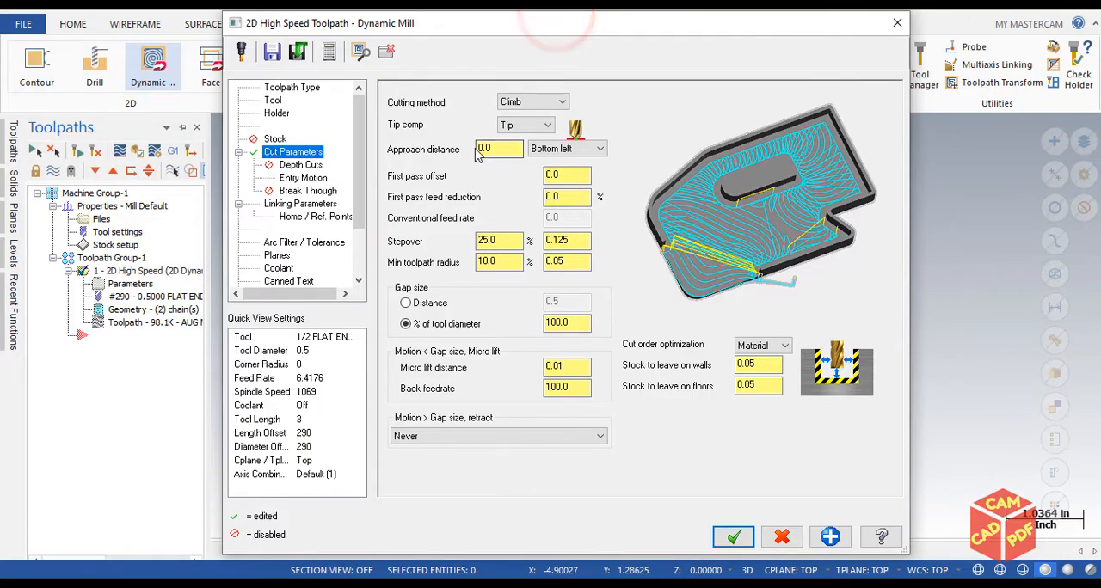
{"action": "left_click_drag", "start_coordinate": [526, 29], "coordinate": [617, 36]}
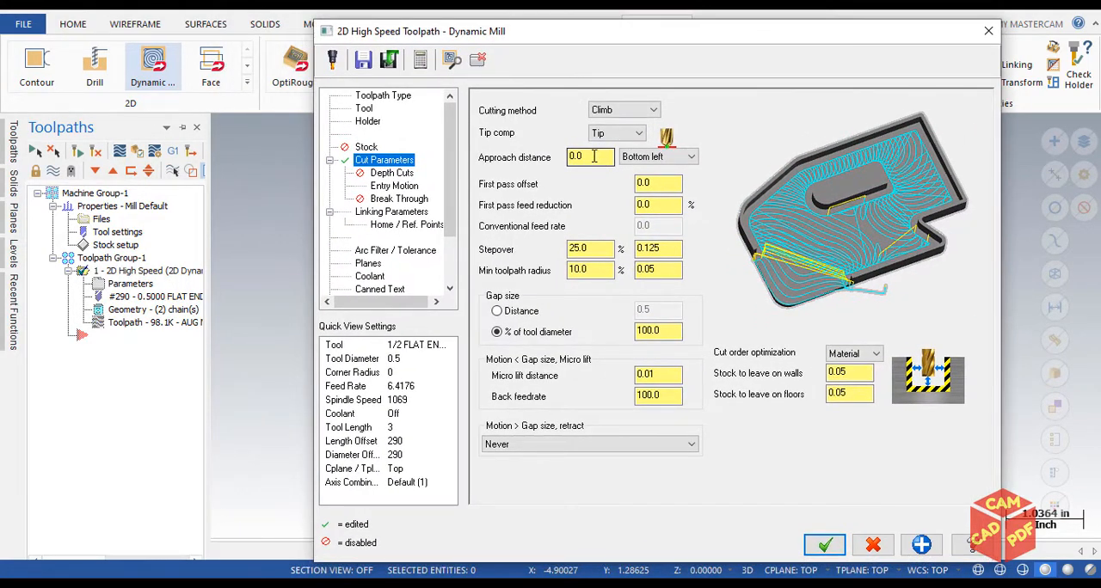
{"action": "double_click", "coordinate": [569, 157]}
{"action": "double_click", "coordinate": [593, 155]}
{"action": "left_click_drag", "start_coordinate": [592, 39], "coordinate": [840, 178]}
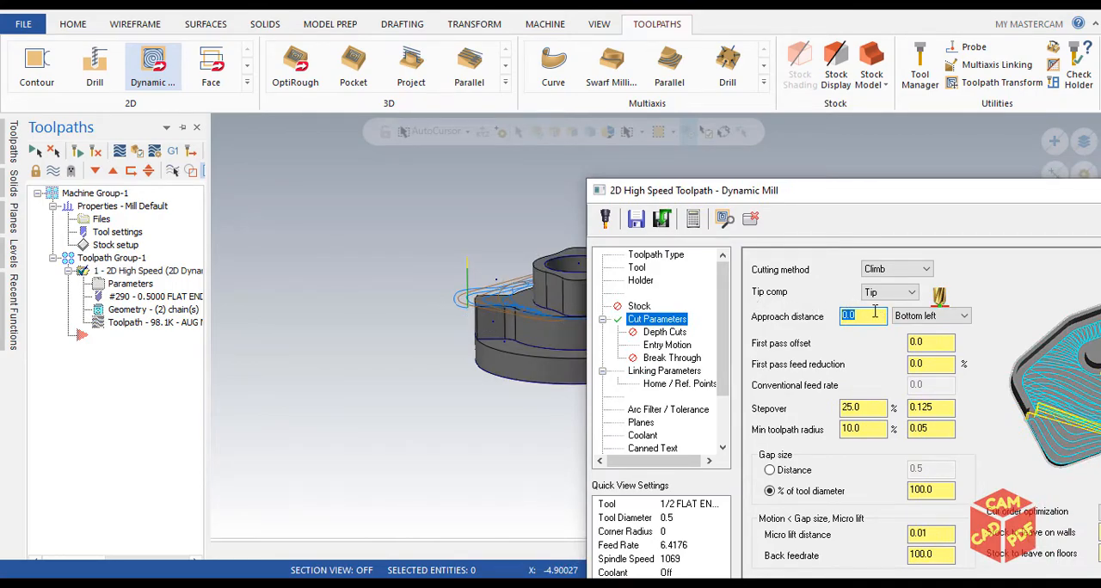
{"action": "left_click_drag", "start_coordinate": [869, 190], "coordinate": [526, 25]}
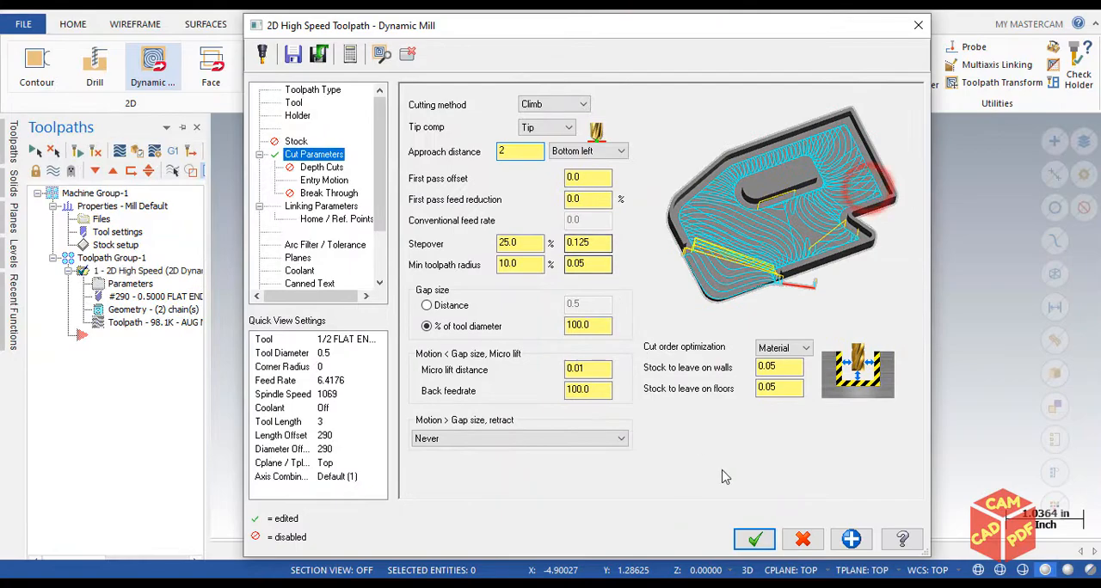
{"action": "left_click", "coordinate": [754, 538]}
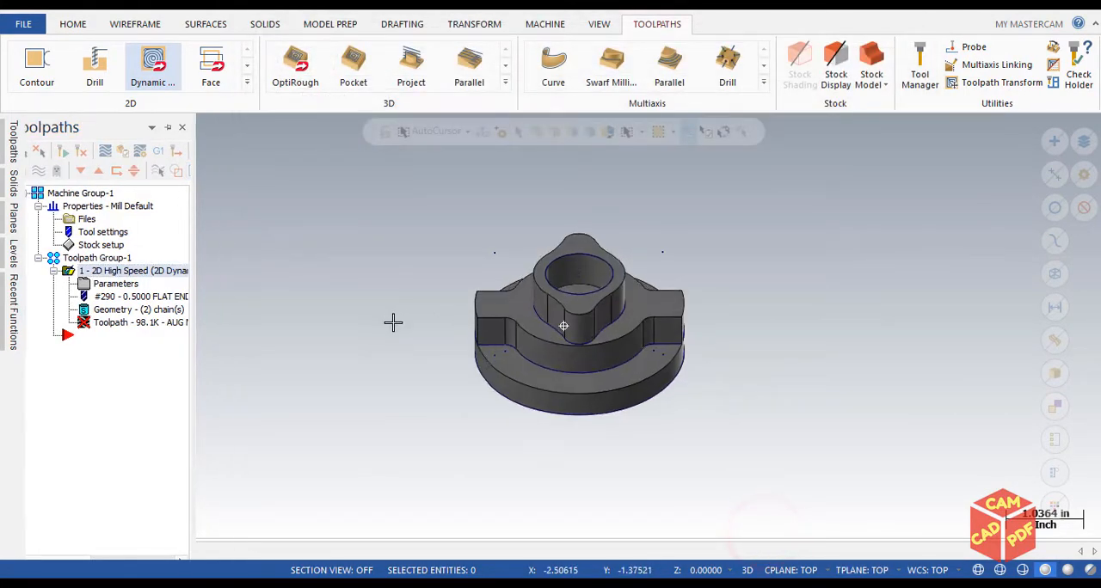
Keep the toolpath manager pinned open and regenerate the Dynamic Mill operation to inspect its approach move
{"action": "mouse_move", "coordinate": [13, 142]}
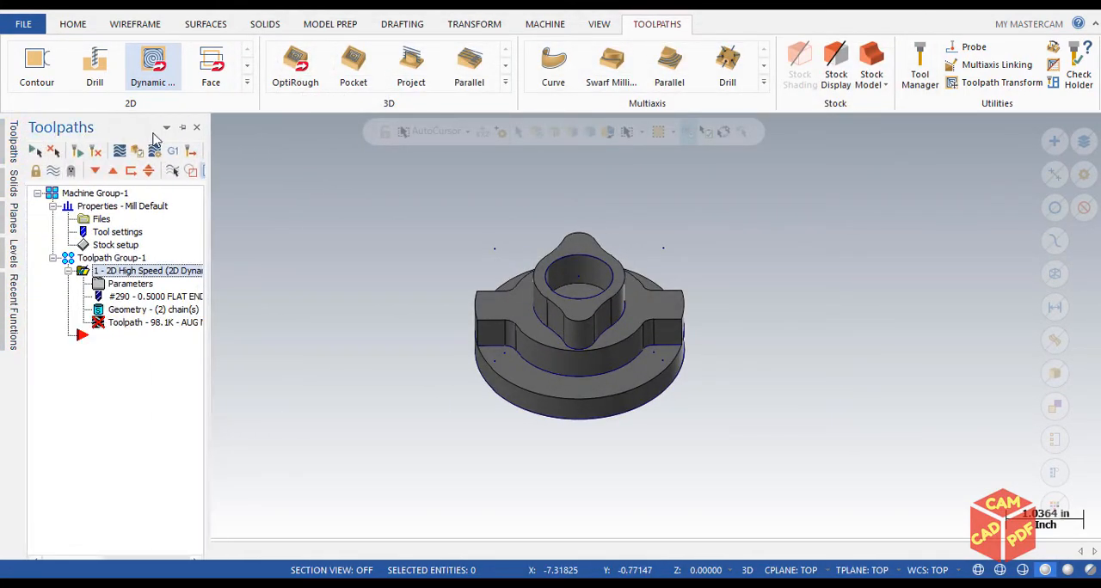
{"action": "left_click", "coordinate": [182, 128]}
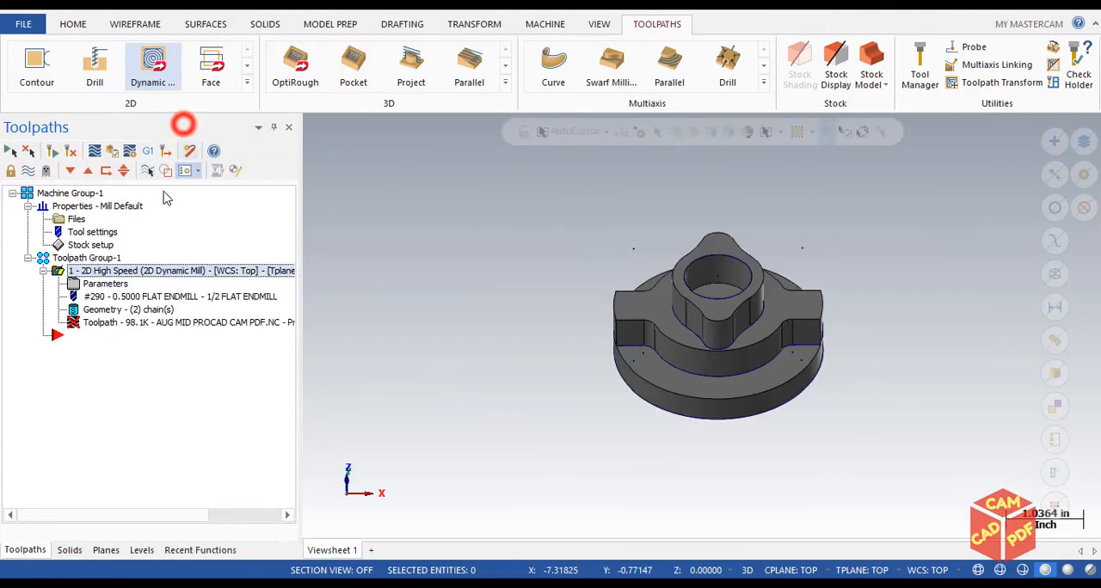
{"action": "left_click_drag", "start_coordinate": [298, 182], "coordinate": [197, 181]}
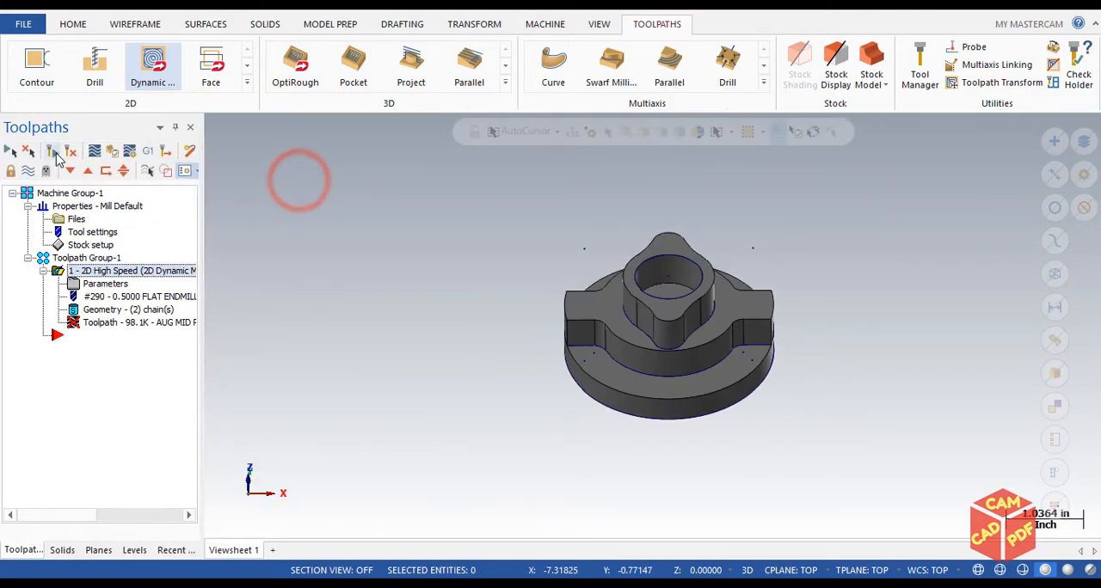
{"action": "left_click", "coordinate": [51, 152]}
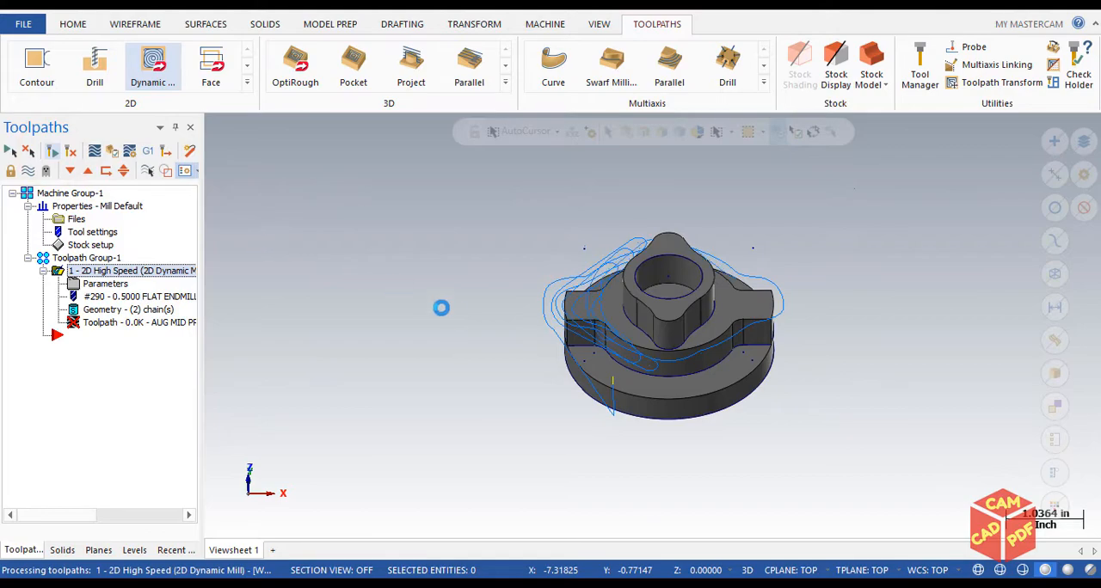
{"action": "middle_click_drag", "start_coordinate": [667, 401], "coordinate": [593, 482]}
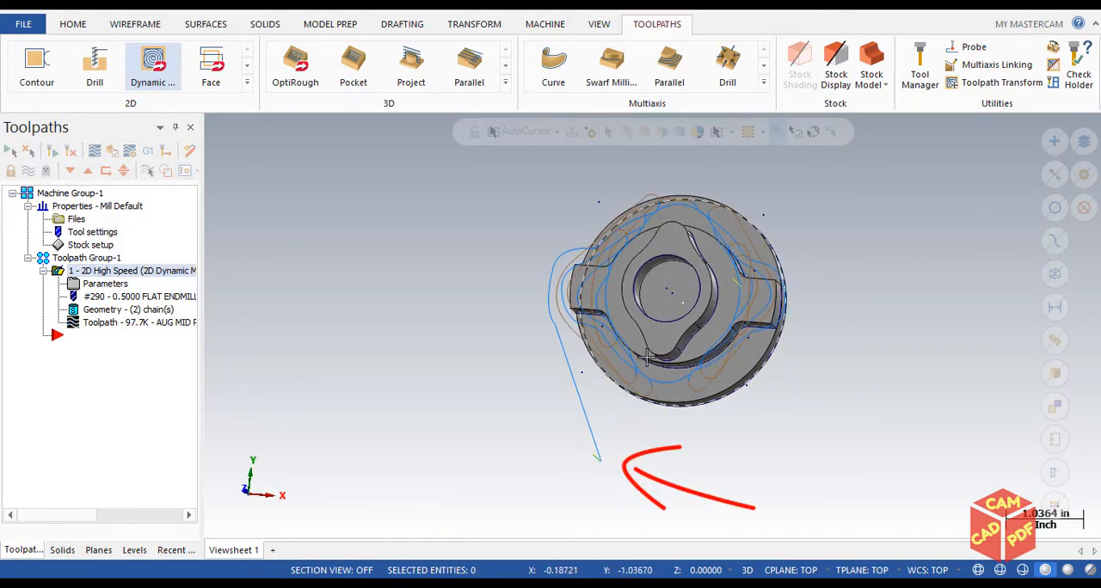
{"action": "mouse_move", "coordinate": [607, 459]}
{"action": "middle_mouse_down"}
{"action": "mouse_move", "coordinate": [619, 350]}
{"action": "mouse_move", "coordinate": [570, 362]}
{"action": "middle_mouse_up"}
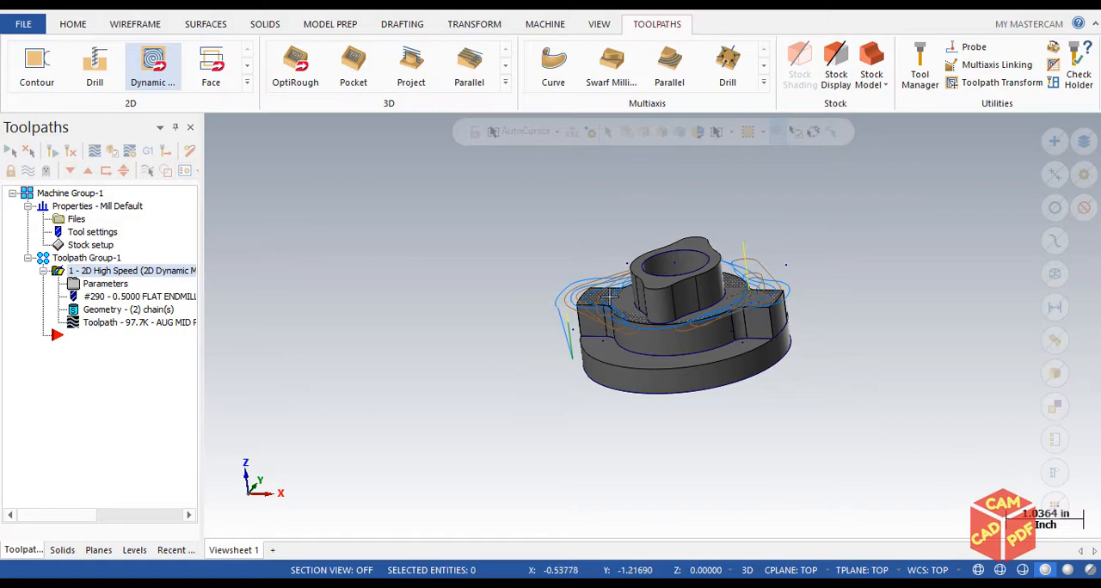
Change the approach position to Top right in the cut parameters and regenerate the Dynamic Mill toolpath
{"action": "left_click", "coordinate": [137, 271]}
{"action": "left_click", "coordinate": [102, 285]}
{"action": "double_click", "coordinate": [520, 151]}
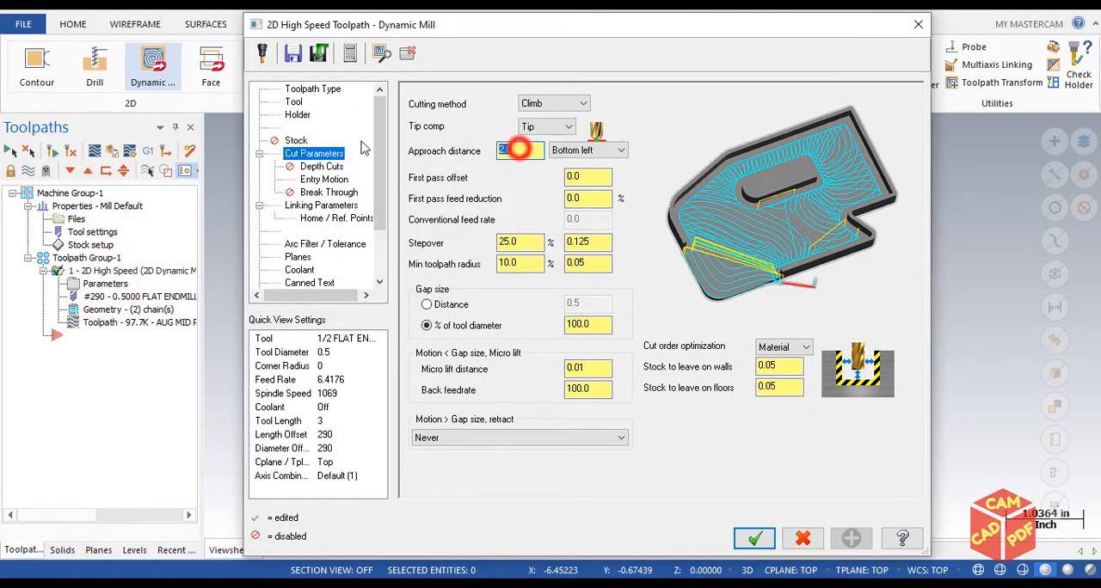
{"action": "left_click", "coordinate": [597, 151]}
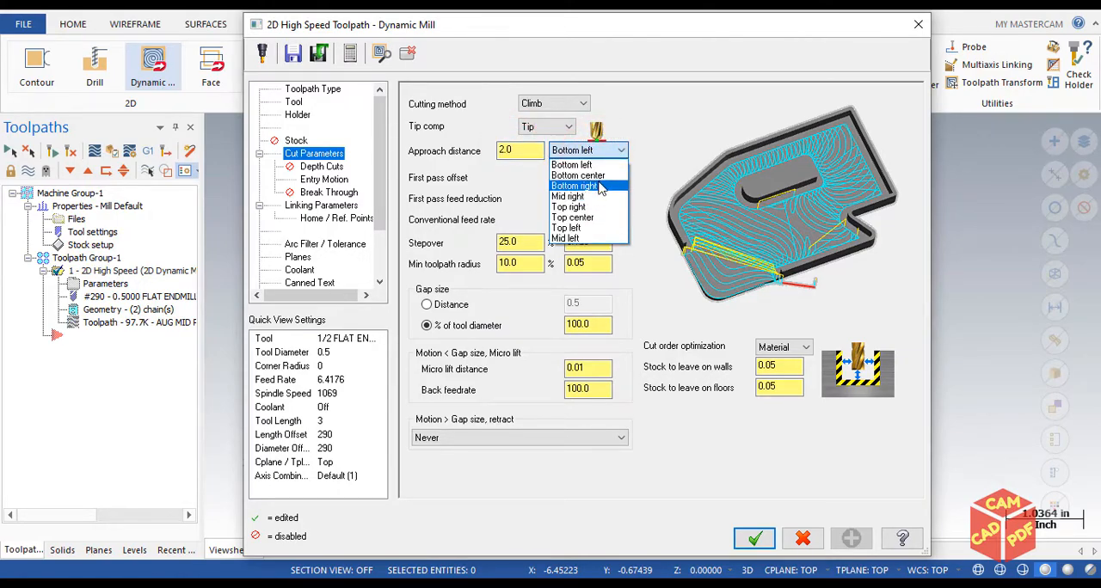
{"action": "left_click_drag", "start_coordinate": [689, 31], "coordinate": [619, 128]}
{"action": "left_click", "coordinate": [521, 252]}
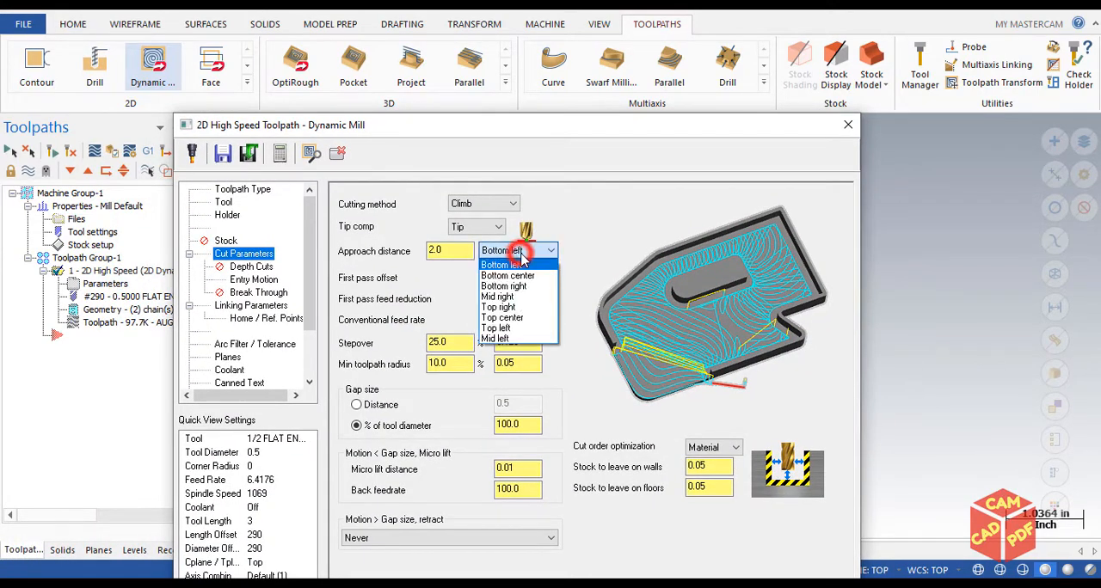
{"action": "left_click", "coordinate": [509, 307]}
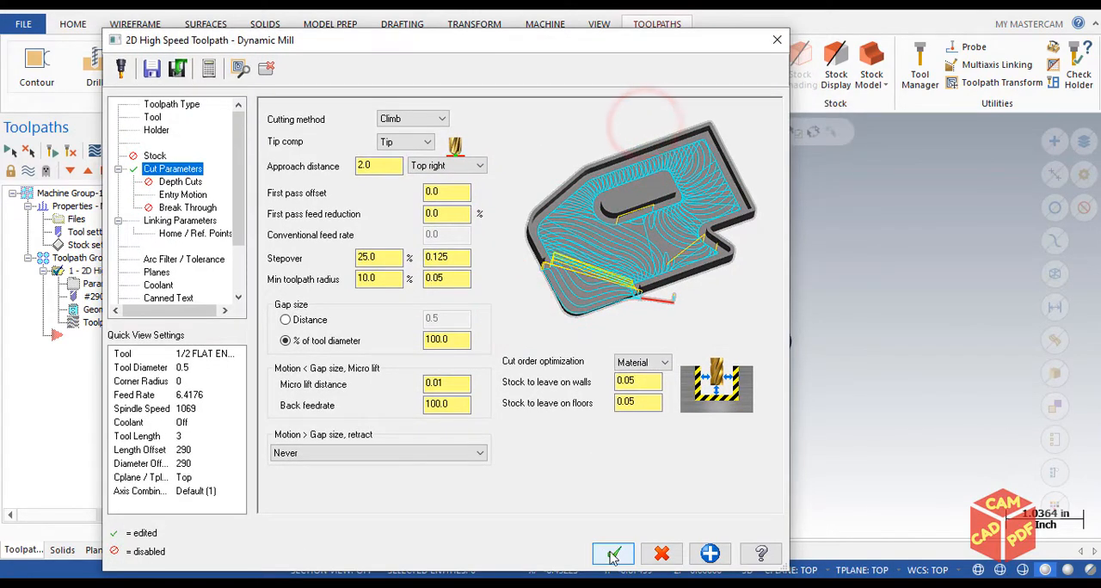
{"action": "left_click", "coordinate": [613, 550]}
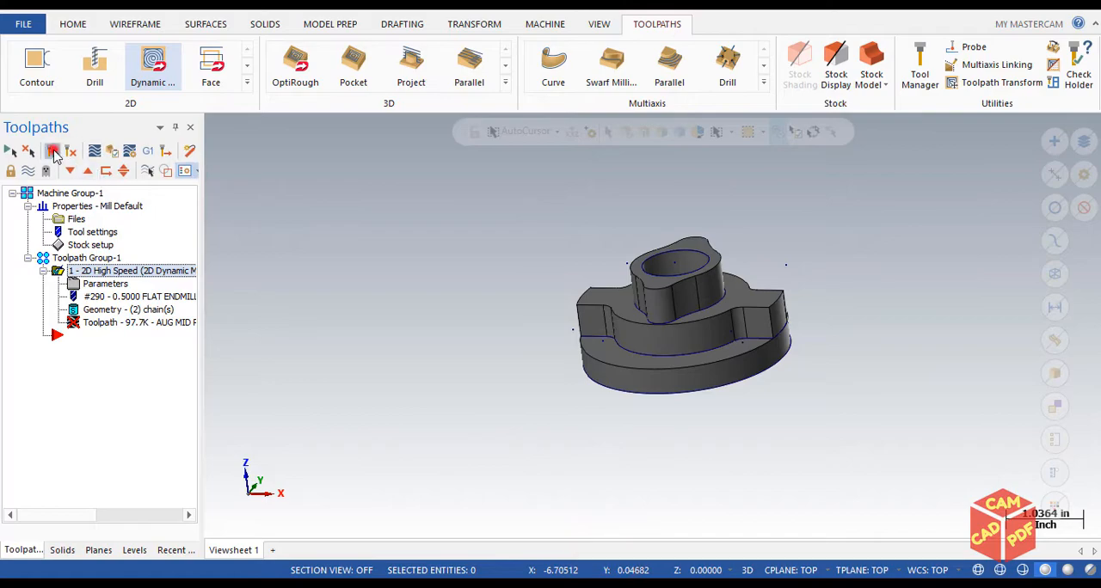
{"action": "left_click", "coordinate": [53, 152]}
{"action": "middle_click_drag", "start_coordinate": [587, 282], "coordinate": [743, 208]}
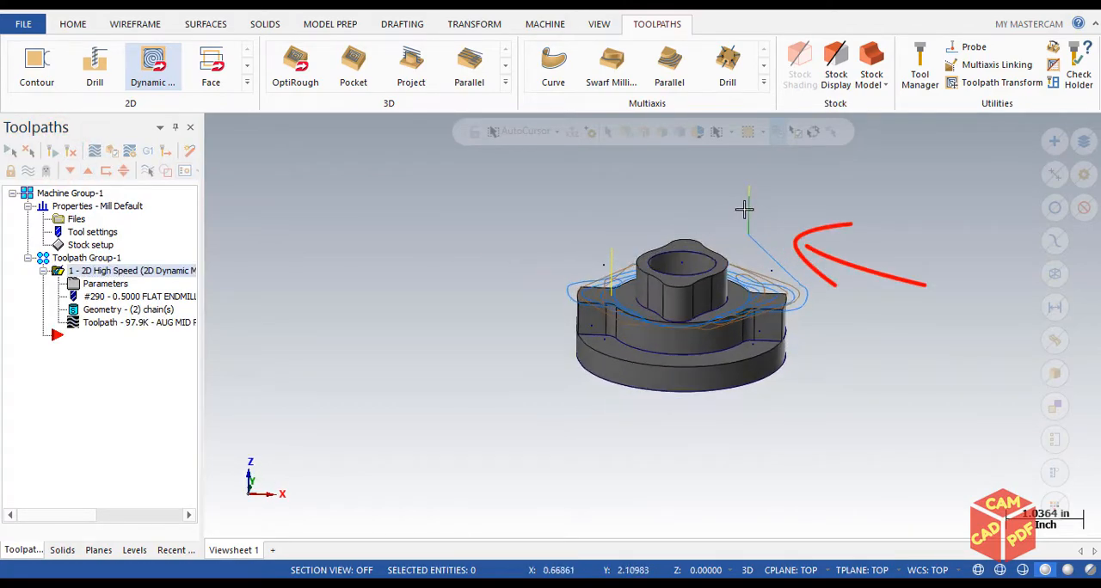
View the toolpath from the top and at an angle to examine its approach move
{"action": "key", "text": "alt+1"}
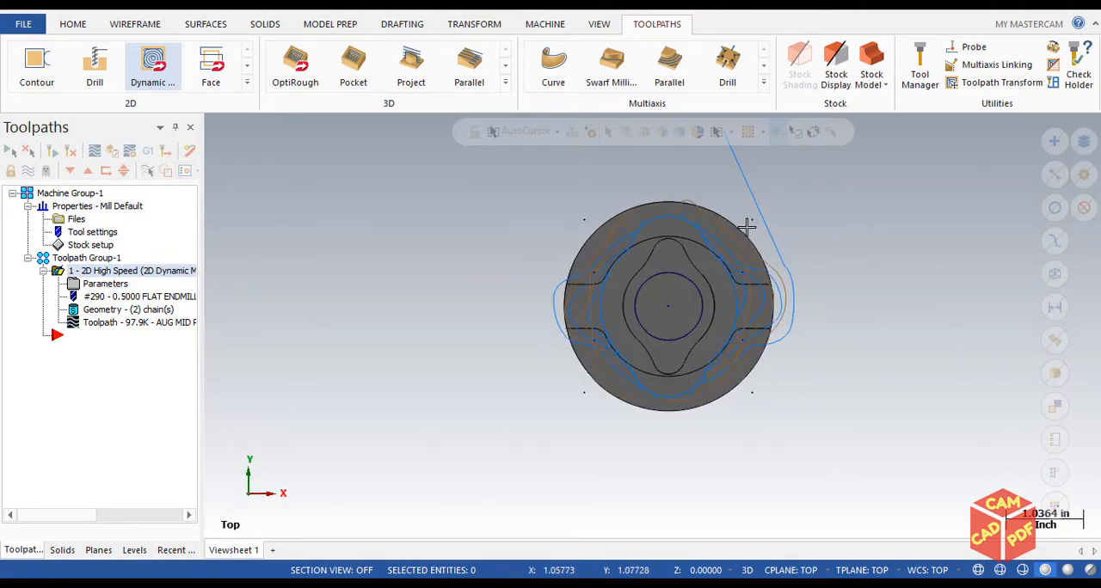
{"action": "scroll", "coordinate": [718, 176], "scroll_direction": "up", "scroll_amount": 5}
{"action": "mouse_move", "coordinate": [662, 264]}
{"action": "middle_mouse_down"}
{"action": "mouse_move", "coordinate": [675, 194]}
{"action": "mouse_move", "coordinate": [671, 225]}
{"action": "middle_mouse_up"}
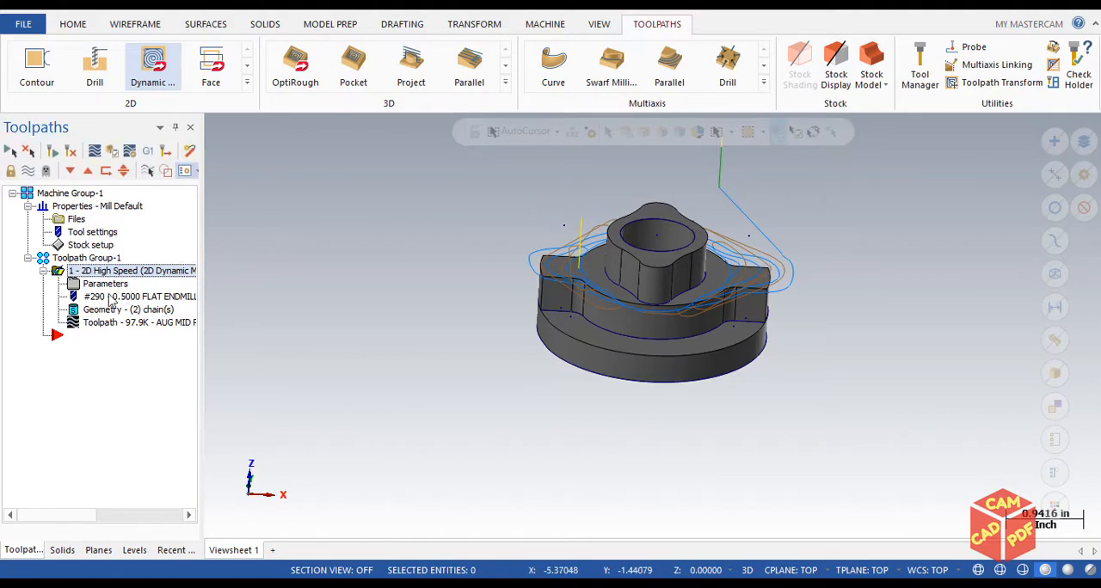
Check the first pass offset in the cut parameters, and examine the outermost pass around the part's side lug
{"action": "left_click", "coordinate": [99, 284]}
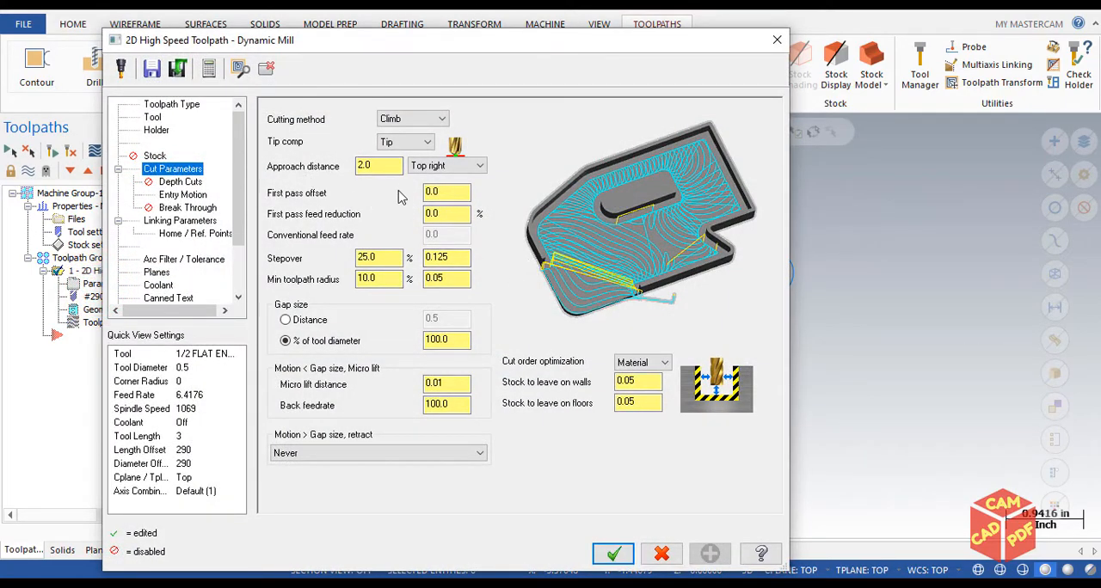
{"action": "left_click_drag", "start_coordinate": [453, 193], "coordinate": [263, 203]}
{"action": "left_click_drag", "start_coordinate": [557, 41], "coordinate": [305, 204]}
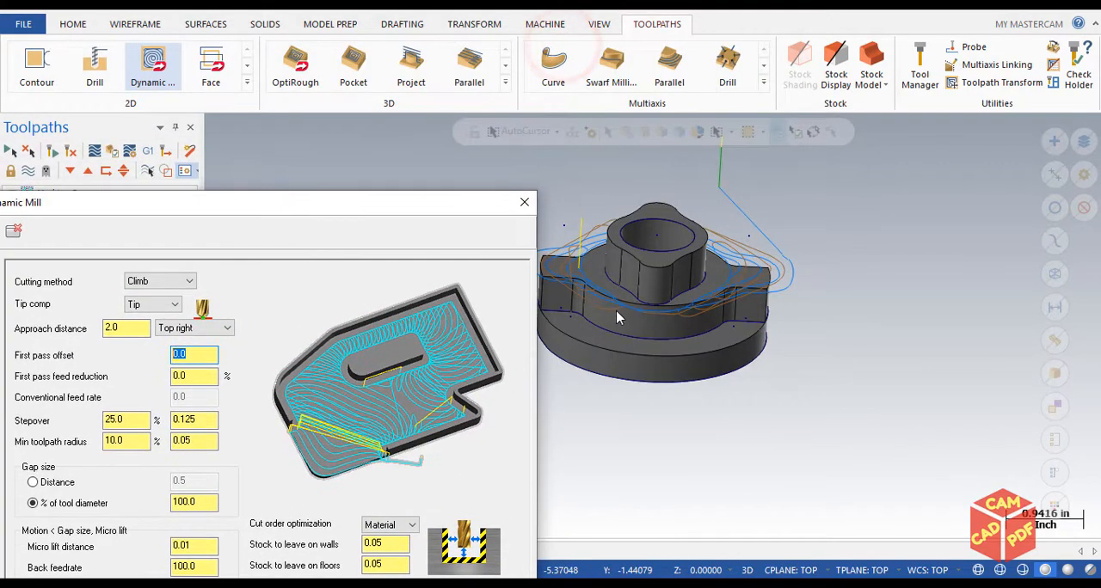
{"action": "left_click", "coordinate": [523, 202]}
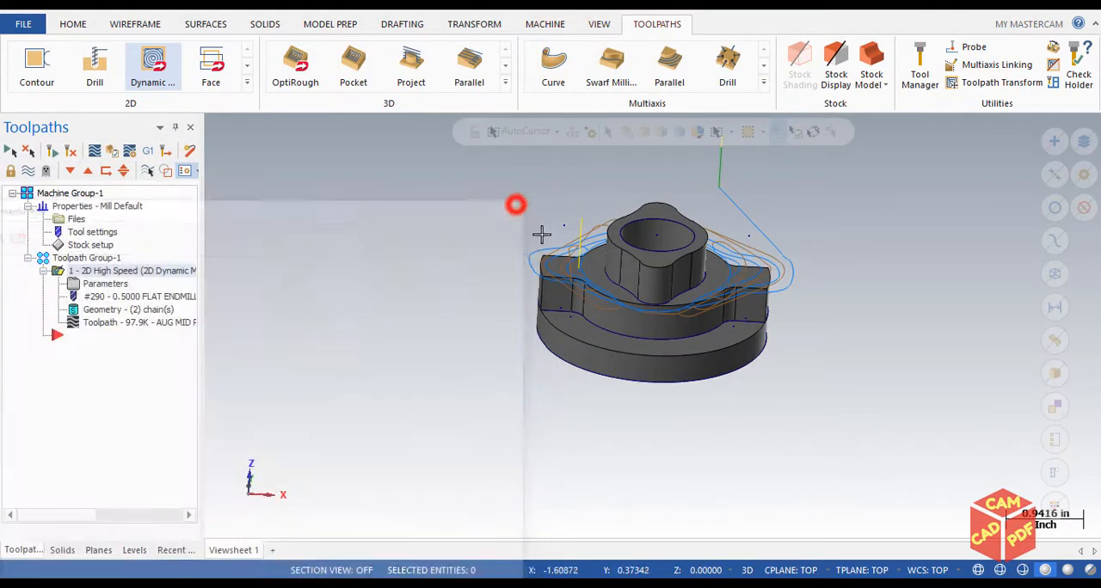
{"action": "scroll", "coordinate": [585, 294], "scroll_direction": "up", "scroll_amount": 3}
{"action": "scroll", "coordinate": [491, 298], "scroll_direction": "up", "scroll_amount": 5}
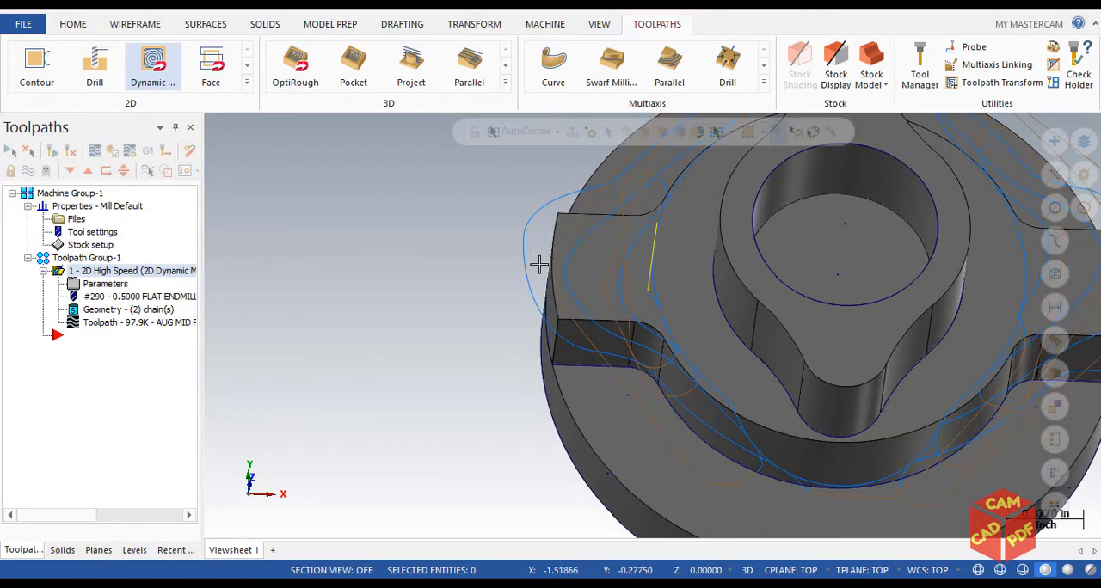
{"action": "mouse_move", "coordinate": [530, 263]}
{"action": "middle_mouse_down"}
{"action": "mouse_move", "coordinate": [511, 229]}
{"action": "mouse_move", "coordinate": [537, 240]}
{"action": "middle_mouse_up"}
{"action": "scroll", "coordinate": [536, 240], "scroll_direction": "down", "scroll_amount": 2}
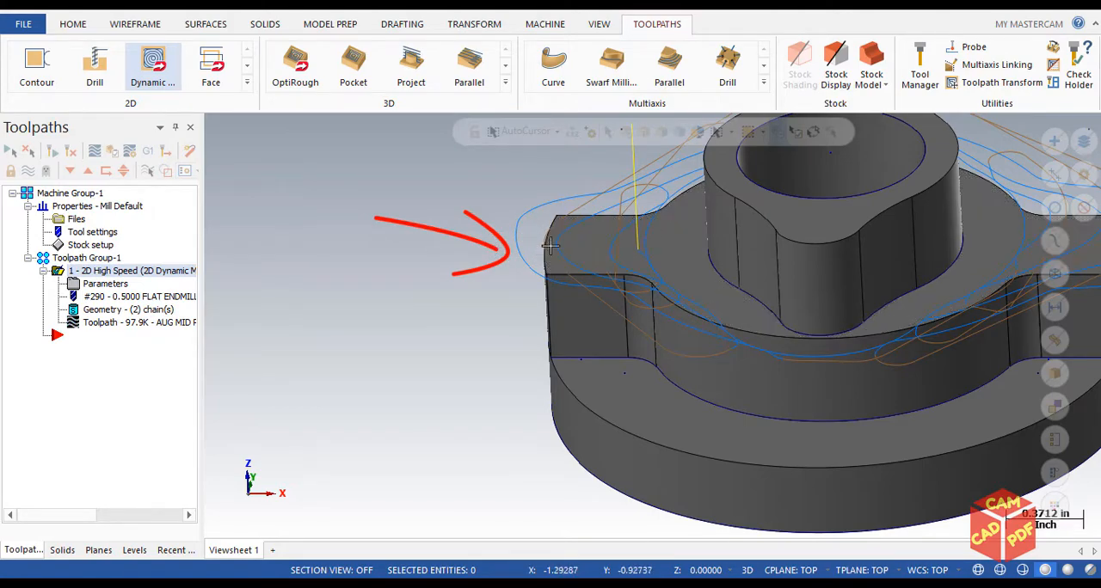
Set the first pass offset to 0.5 and the first pass feed reduction to 50% in the cut parameters
{"action": "left_click", "coordinate": [96, 284]}
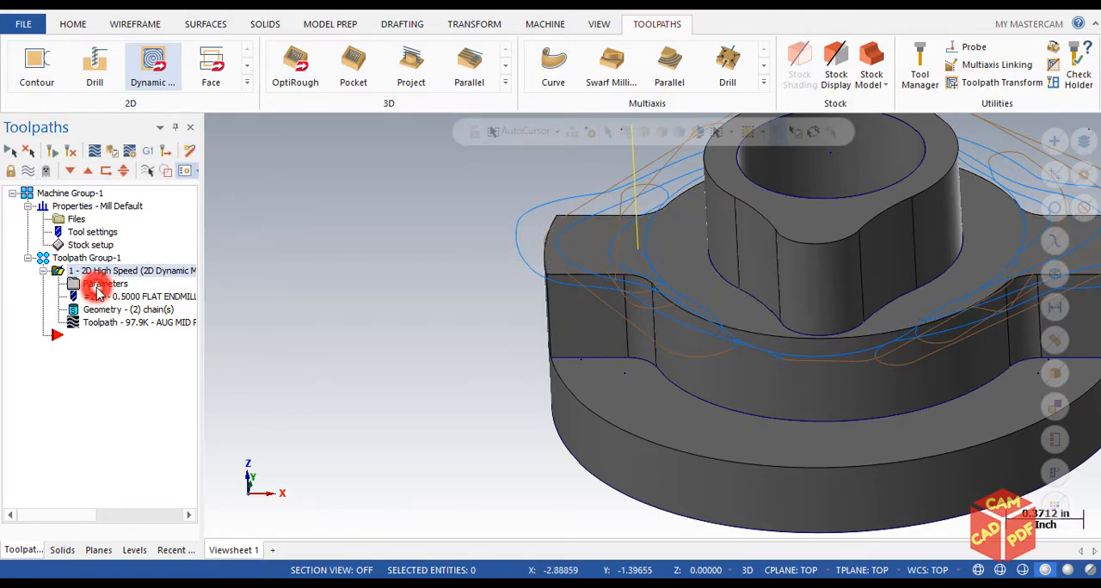
{"action": "left_click_drag", "start_coordinate": [188, 209], "coordinate": [140, 80]}
{"action": "double_click", "coordinate": [148, 224]}
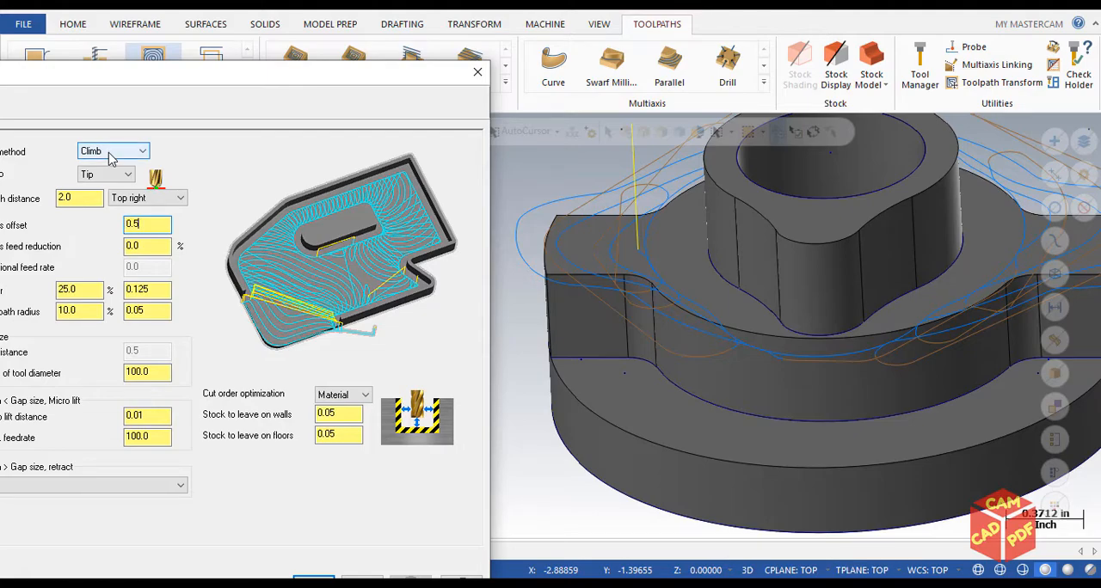
{"action": "left_click_drag", "start_coordinate": [240, 70], "coordinate": [324, 43]}
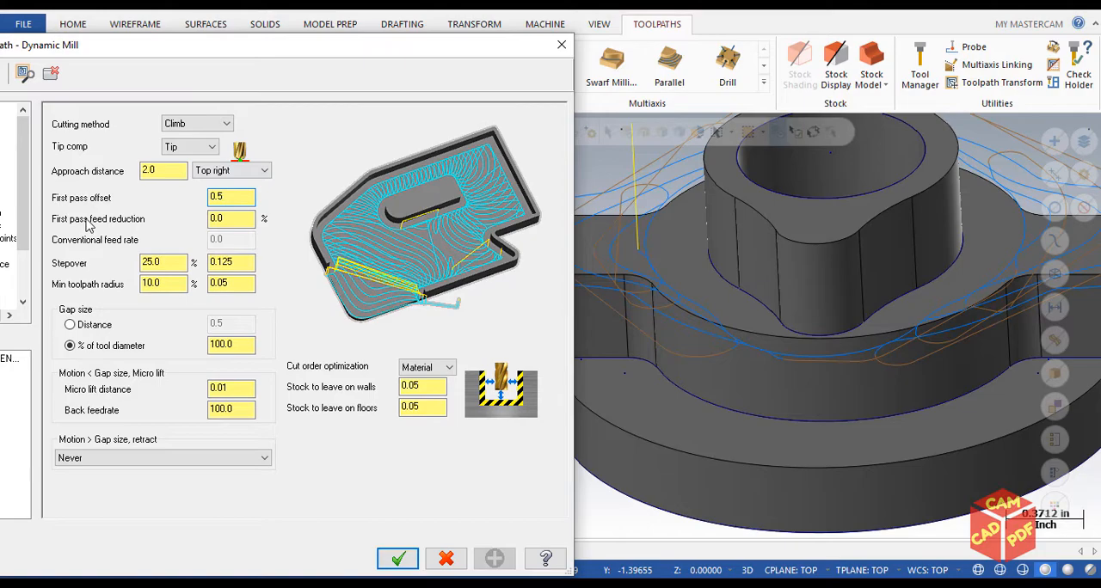
{"action": "double_click", "coordinate": [242, 198]}
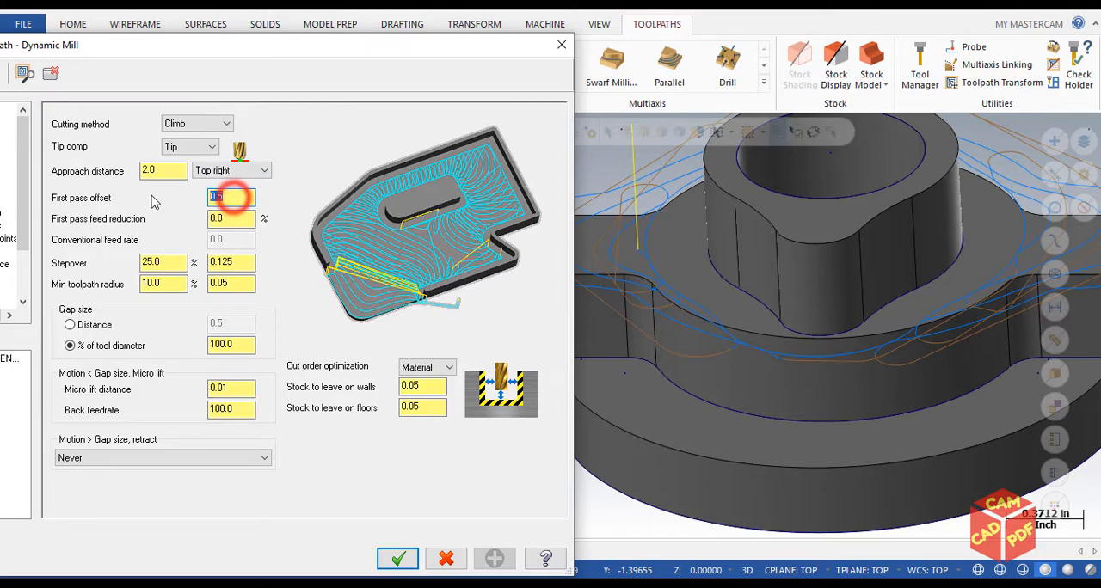
{"action": "double_click", "coordinate": [237, 217]}
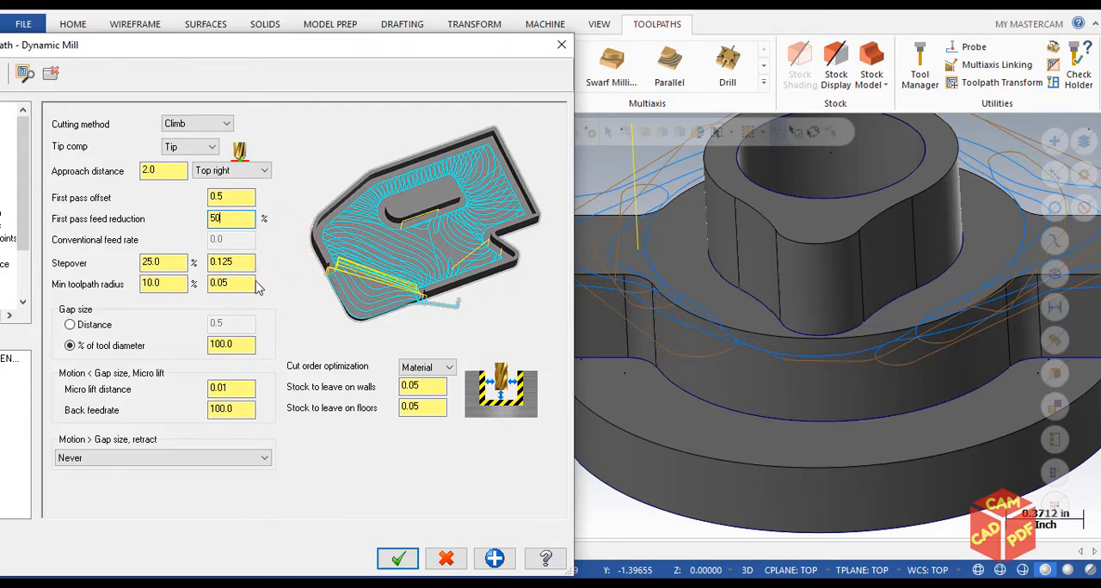
{"action": "left_click", "coordinate": [398, 558]}
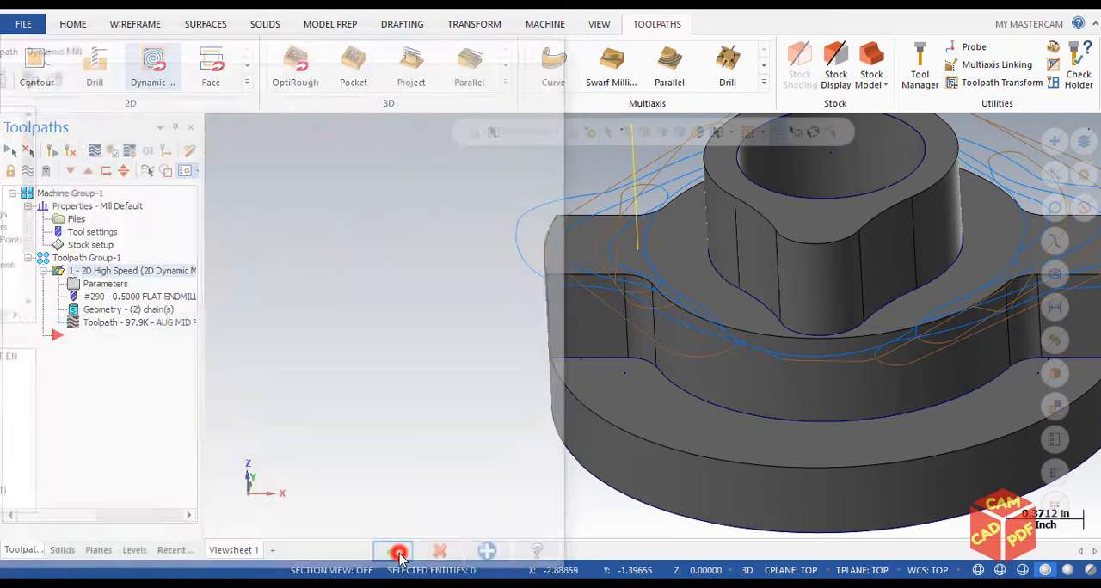
Regenerate the Dynamic Mill toolpath and inspect the outer passes around the part
{"action": "left_click", "coordinate": [52, 152]}
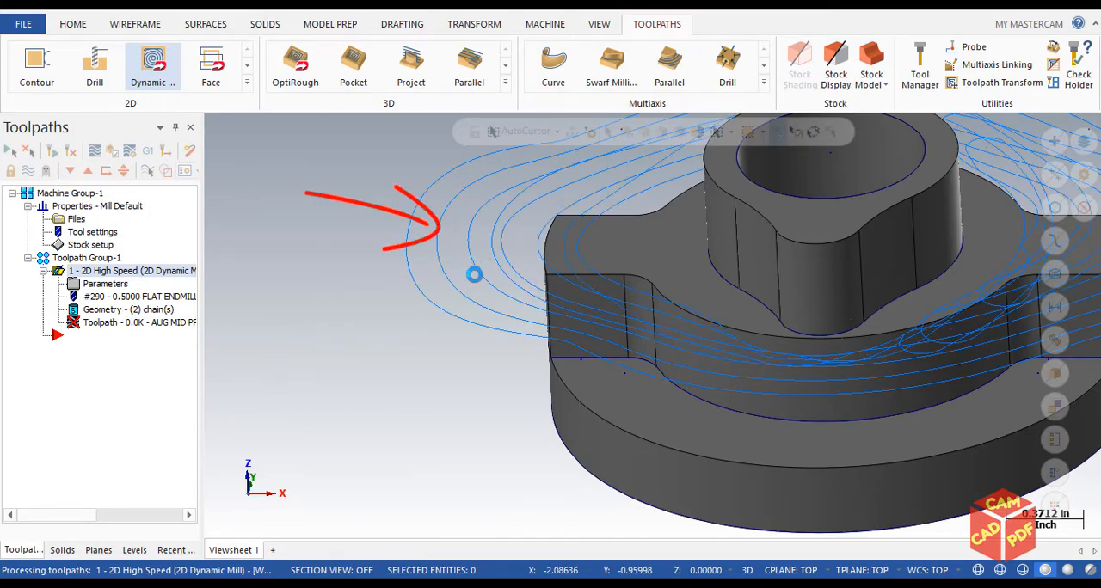
{"action": "scroll", "coordinate": [545, 277], "scroll_direction": "up", "scroll_amount": 2}
{"action": "scroll", "coordinate": [544, 278], "scroll_direction": "down", "scroll_amount": 3}
{"action": "mouse_move", "coordinate": [544, 277]}
{"action": "middle_mouse_down"}
{"action": "mouse_move", "coordinate": [540, 310]}
{"action": "mouse_move", "coordinate": [541, 283]}
{"action": "middle_mouse_up"}
{"action": "scroll", "coordinate": [541, 283], "scroll_direction": "down", "scroll_amount": 3}
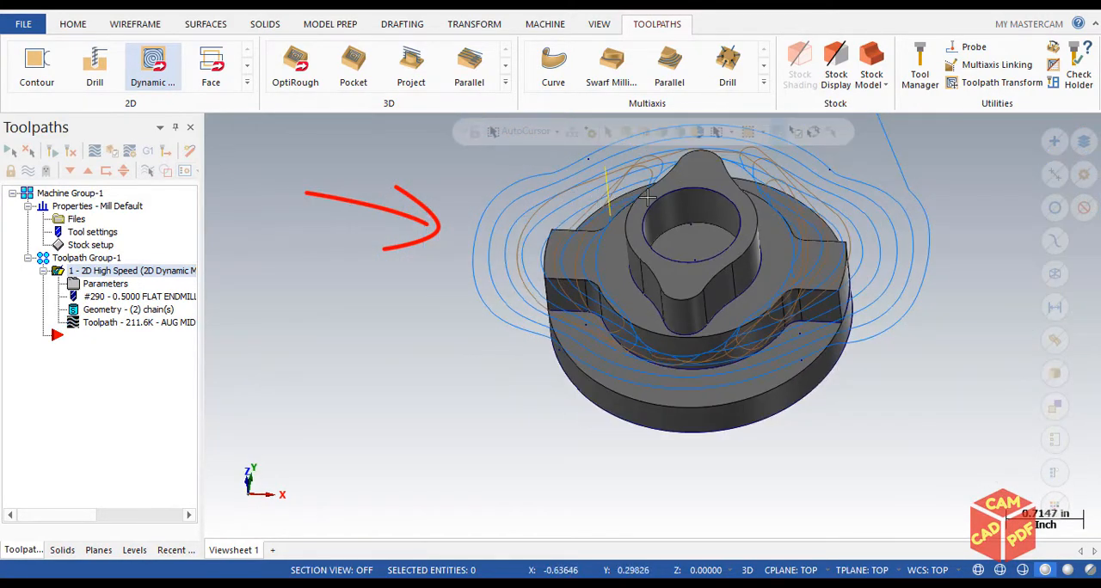
{"action": "scroll", "coordinate": [493, 291], "scroll_direction": "up", "scroll_amount": 2}
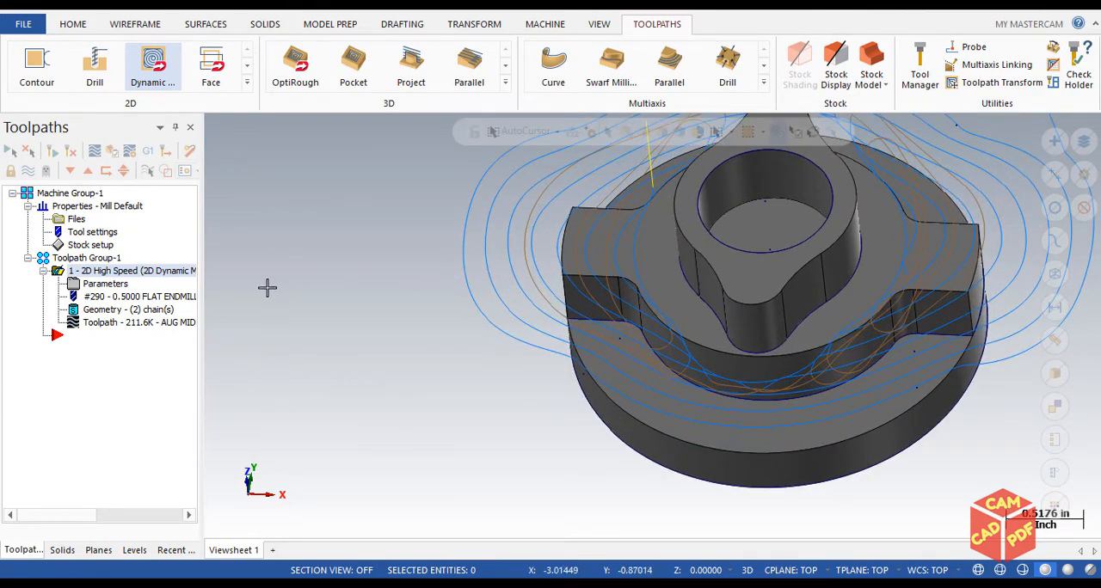
{"action": "mouse_move", "coordinate": [359, 298]}
{"action": "middle_mouse_down"}
{"action": "mouse_move", "coordinate": [387, 258]}
{"action": "mouse_move", "coordinate": [459, 231]}
{"action": "mouse_move", "coordinate": [390, 251]}
{"action": "middle_mouse_up"}
Change the first pass offset to 0.25 and regenerate the Dynamic Mill toolpath
{"action": "left_click", "coordinate": [114, 287]}
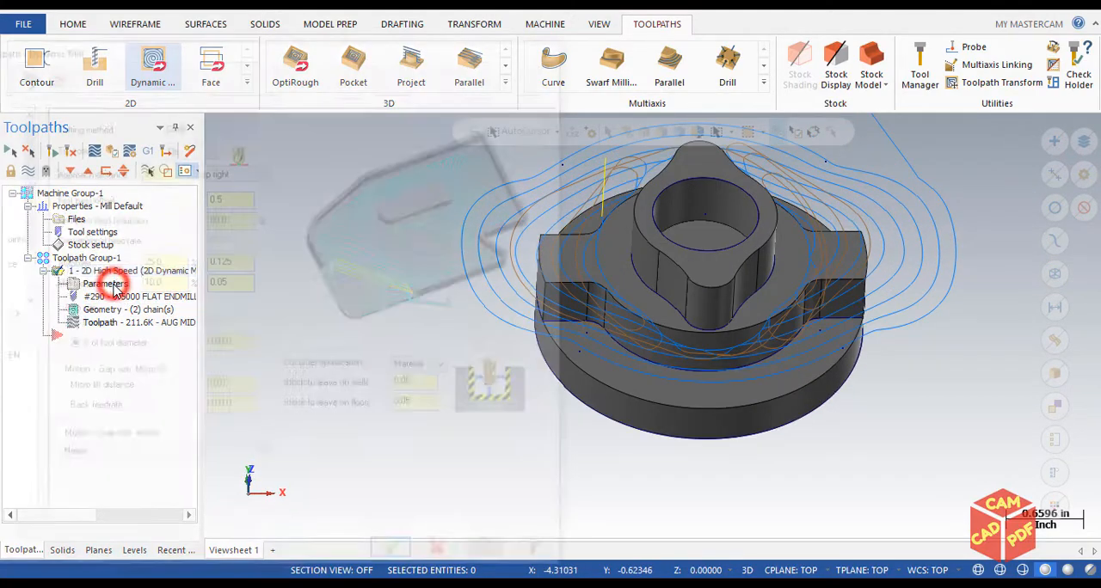
{"action": "left_click", "coordinate": [233, 196]}
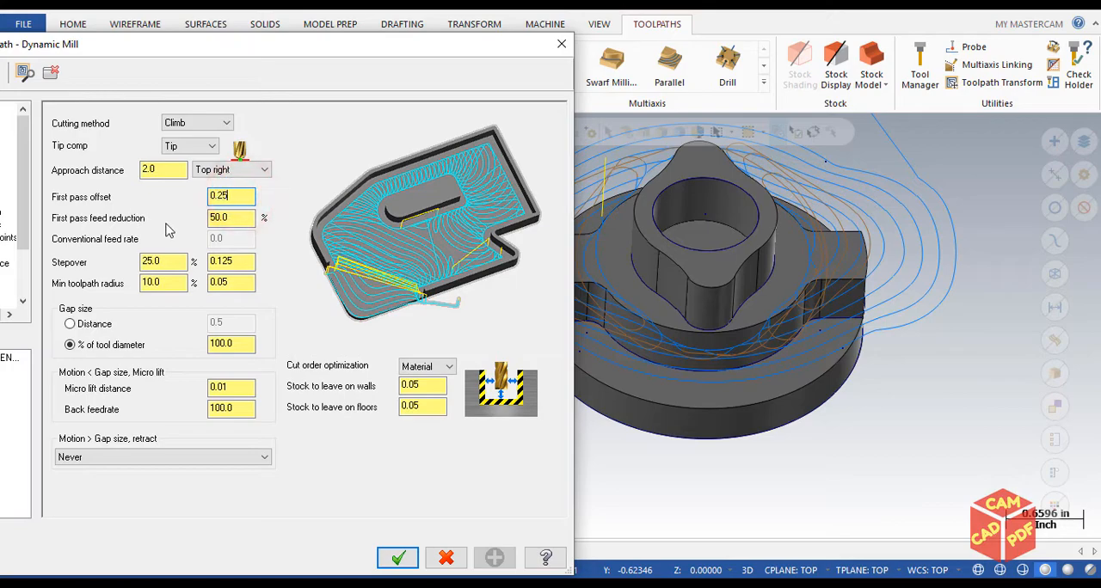
{"action": "left_click", "coordinate": [398, 557]}
{"action": "left_click", "coordinate": [53, 152]}
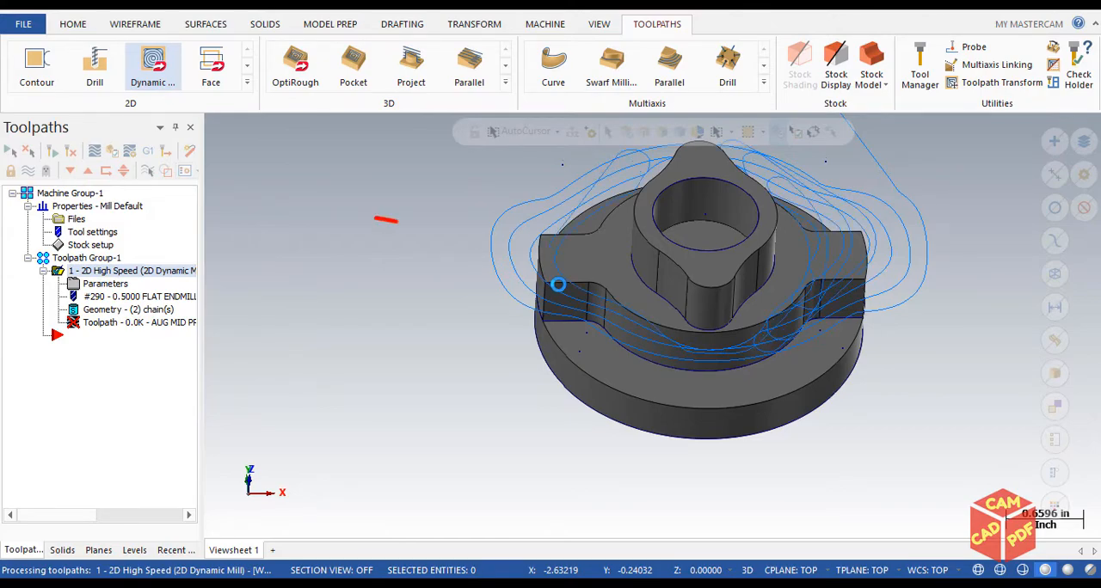
Try Zigzag as the cutting method, check the conventional feed rate, and return the method to Climb
{"action": "left_click", "coordinate": [92, 286]}
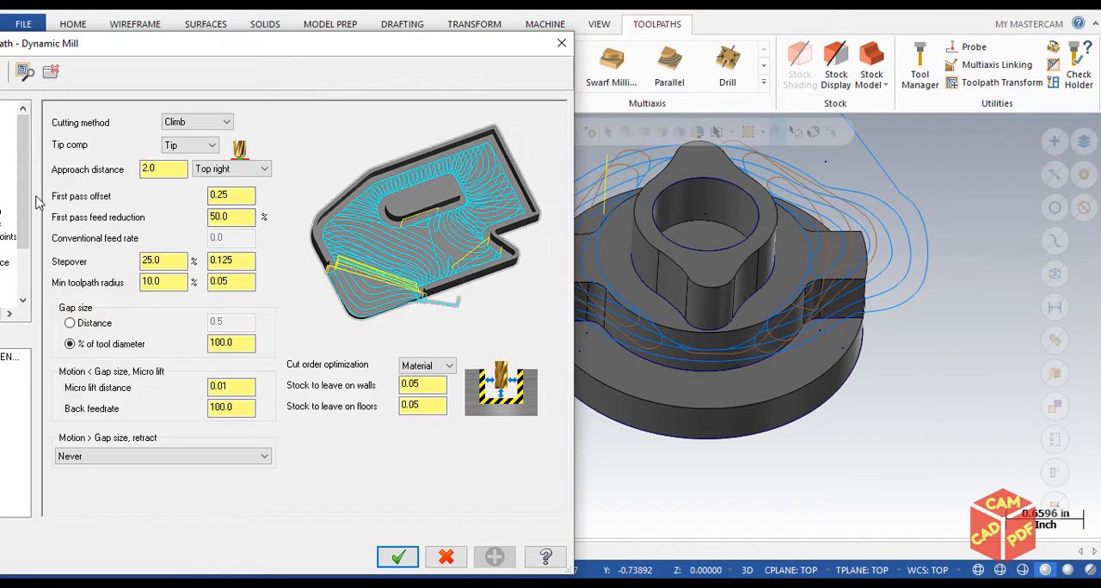
{"action": "left_click_drag", "start_coordinate": [314, 52], "coordinate": [353, 49]}
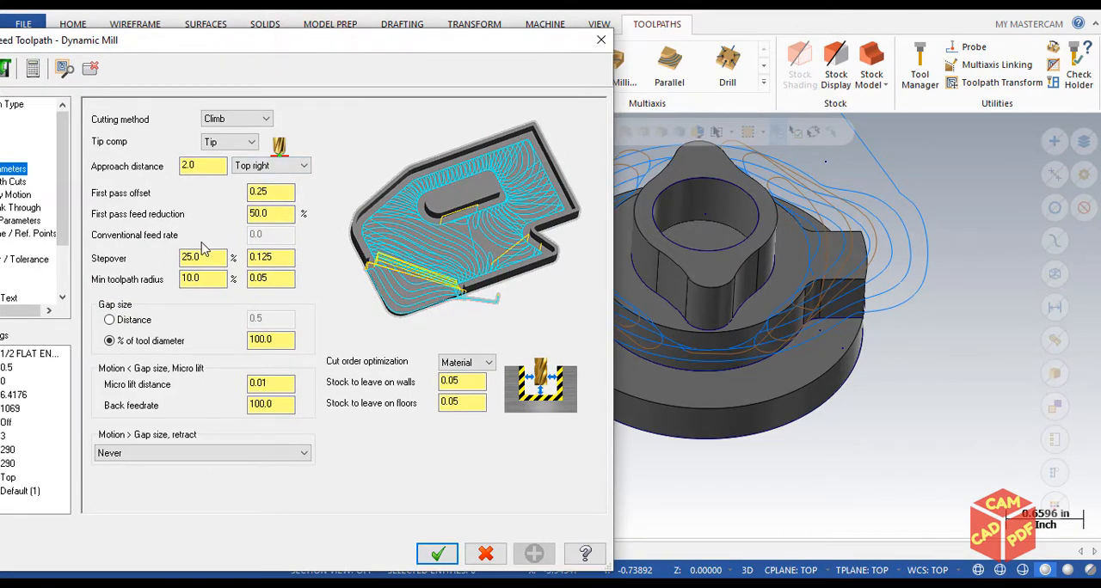
{"action": "left_click", "coordinate": [250, 119]}
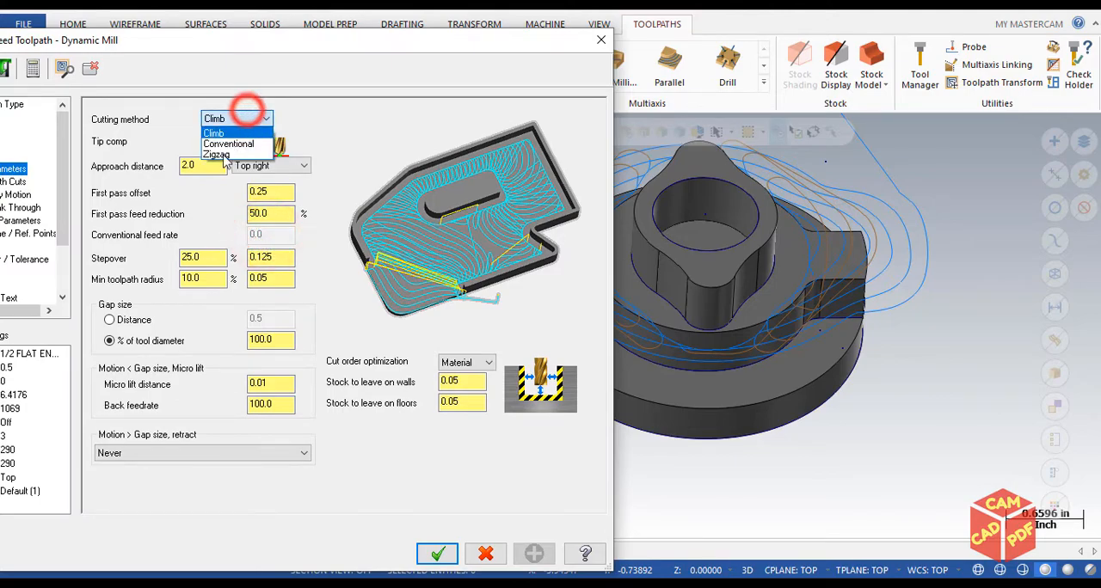
{"action": "left_click", "coordinate": [217, 155]}
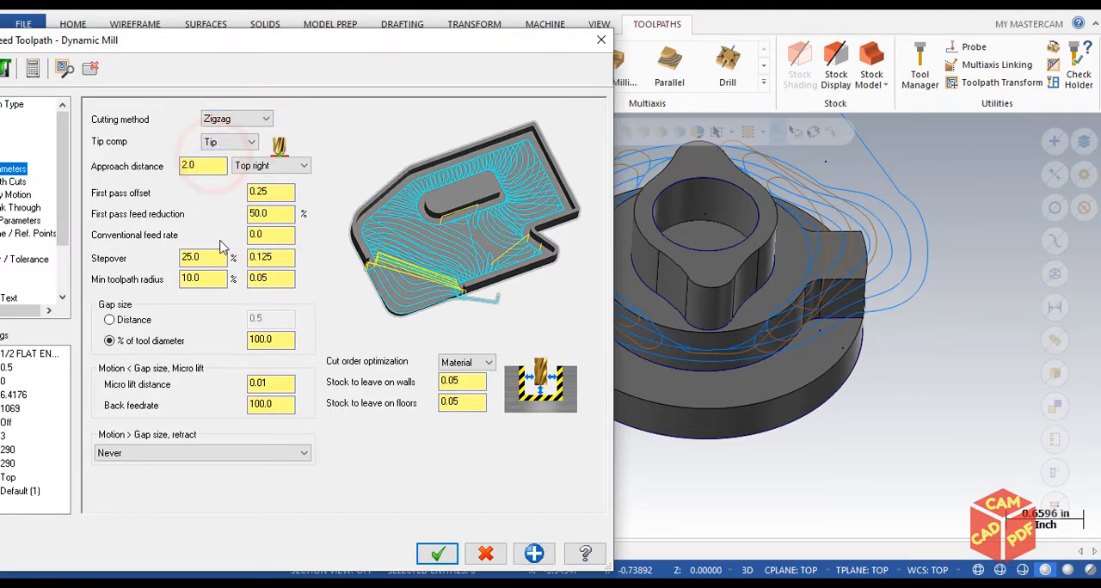
{"action": "left_click_drag", "start_coordinate": [275, 232], "coordinate": [171, 226]}
{"action": "left_click", "coordinate": [231, 113]}
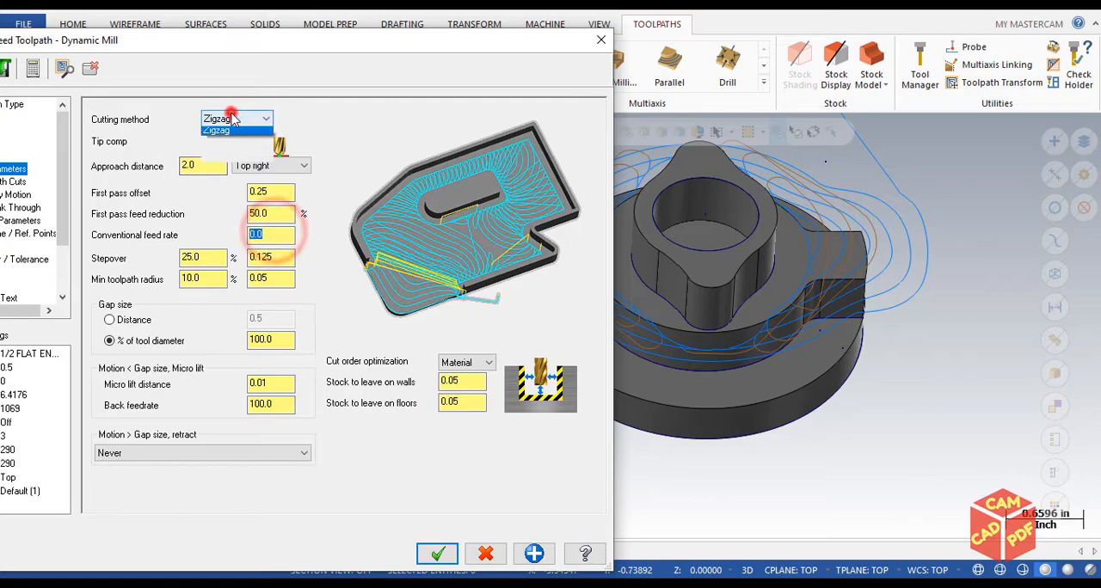
{"action": "left_click", "coordinate": [217, 131]}
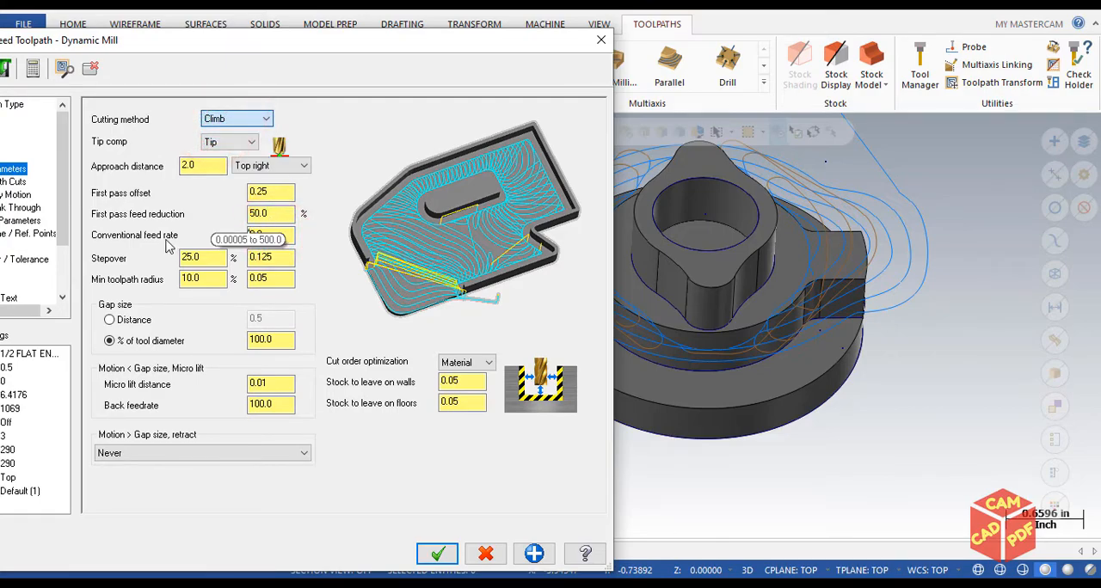
{"action": "left_click", "coordinate": [306, 232]}
{"action": "left_click", "coordinate": [184, 234]}
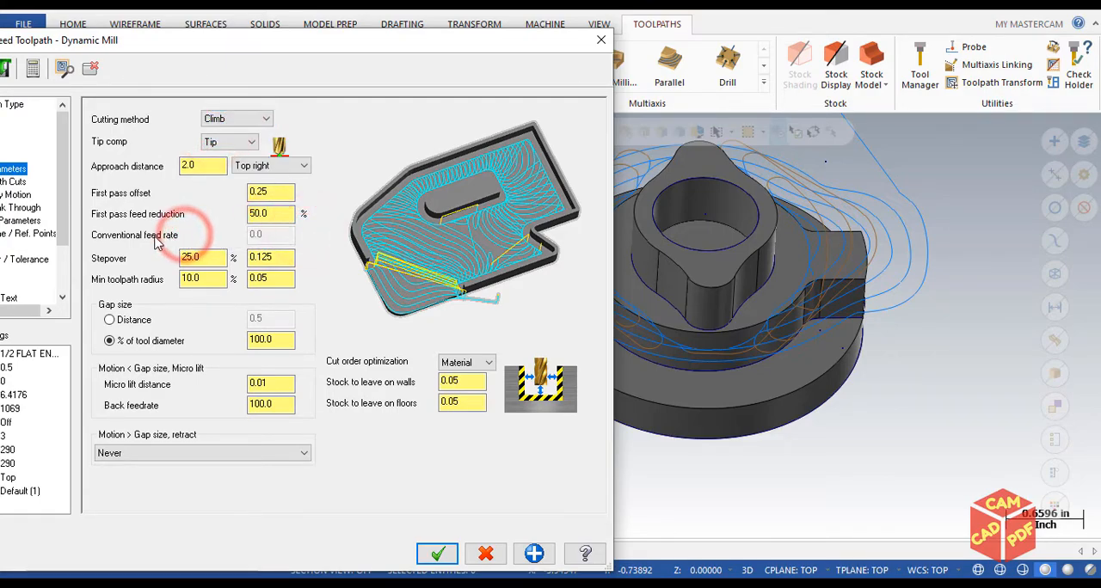
{"action": "left_click", "coordinate": [216, 121]}
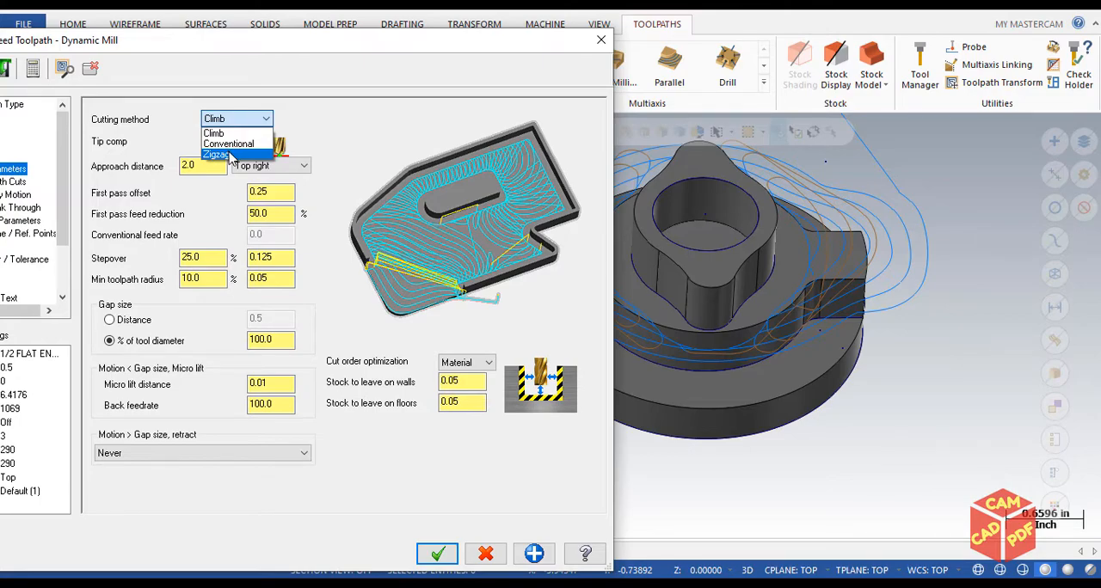
{"action": "left_click", "coordinate": [345, 158]}
Set the stepover to 50% in the Dynamic Mill cut parameters
{"action": "left_click_drag", "start_coordinate": [350, 41], "coordinate": [380, 15]}
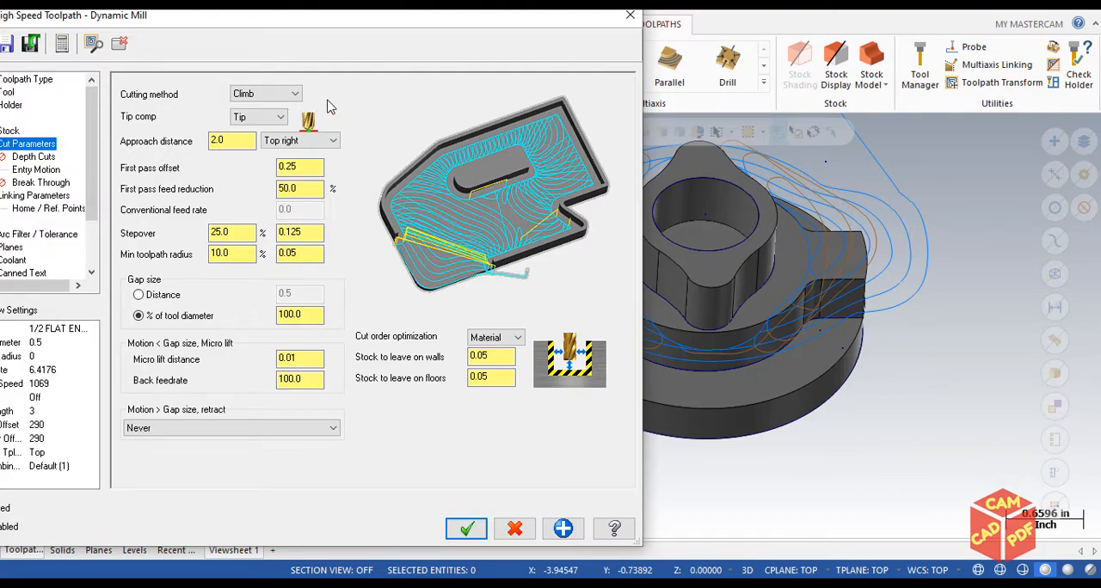
{"action": "left_click", "coordinate": [222, 138]}
{"action": "left_click", "coordinate": [239, 234]}
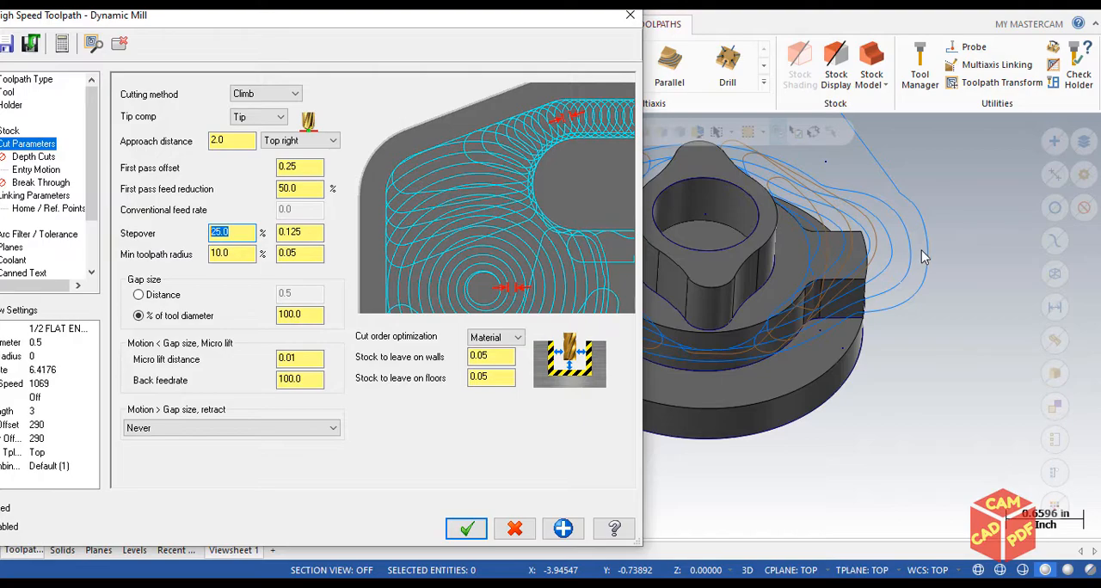
{"action": "double_click", "coordinate": [302, 231]}
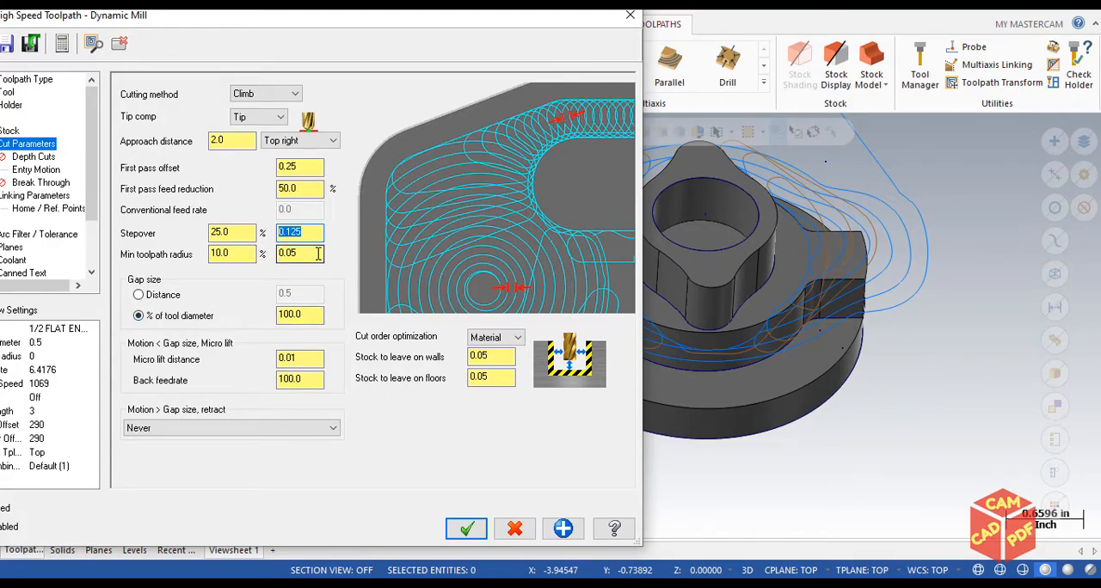
{"action": "double_click", "coordinate": [219, 232]}
{"action": "type", "text": "50"}
{"action": "left_click", "coordinate": [227, 219]}
{"action": "left_click", "coordinate": [288, 273]}
{"action": "left_click", "coordinate": [224, 246]}
{"action": "left_click_drag", "start_coordinate": [298, 230], "coordinate": [223, 233]}
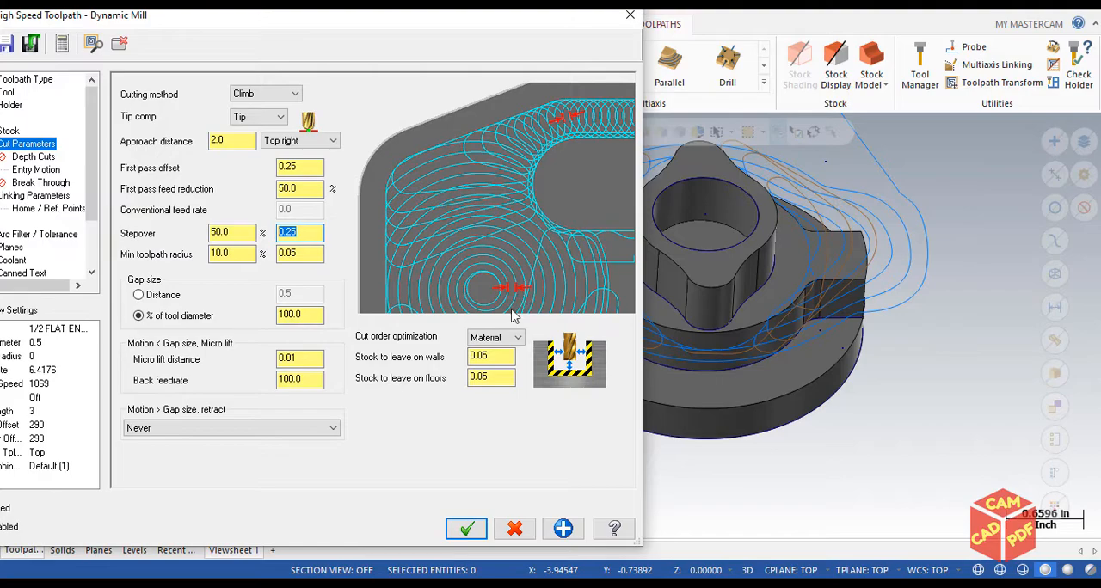
Accept the cut parameters, regenerate the Dynamic Mill toolpath and inspect the spacing of its passes
{"action": "left_click", "coordinate": [465, 528]}
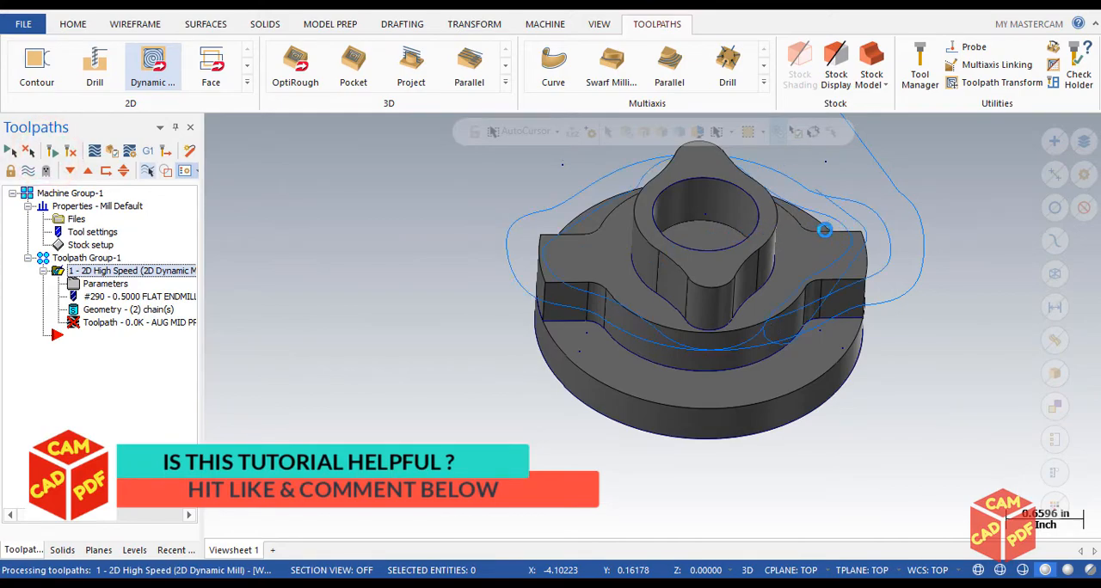
{"action": "scroll", "coordinate": [934, 251], "scroll_direction": "up", "scroll_amount": 3}
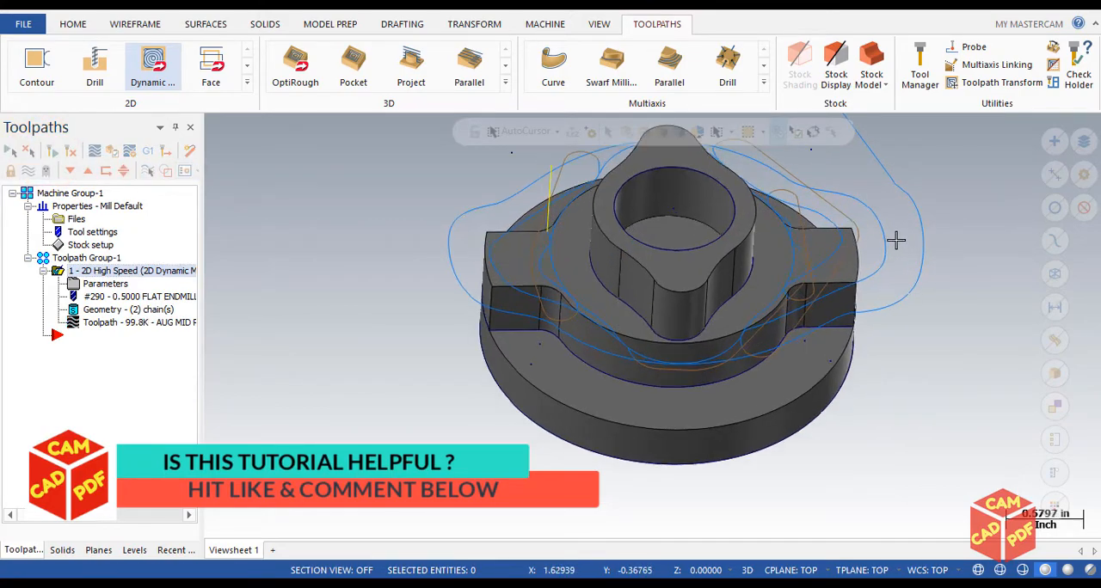
{"action": "scroll", "coordinate": [920, 249], "scroll_direction": "up", "scroll_amount": 2}
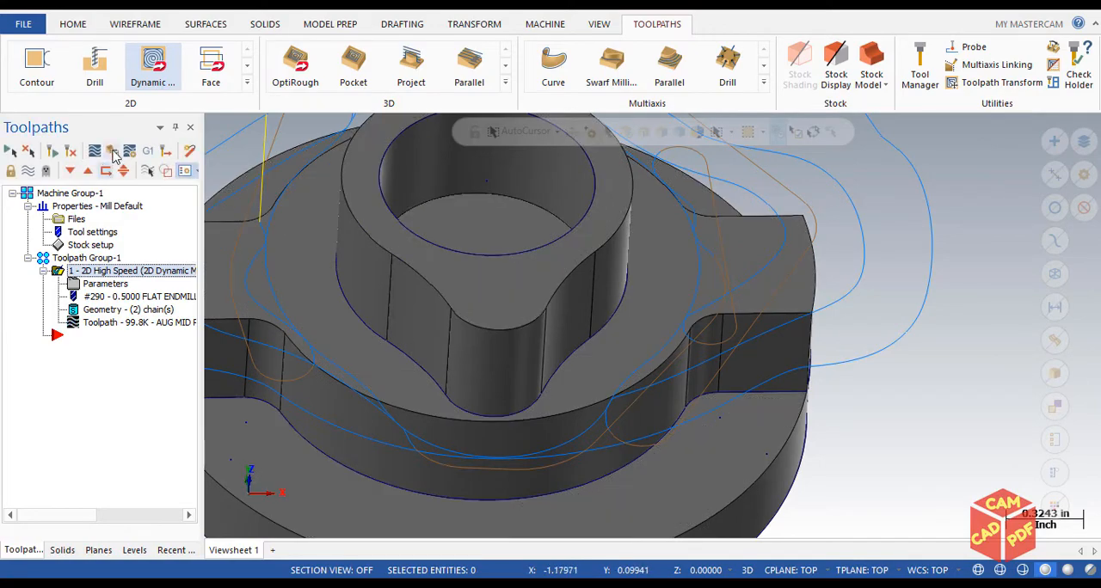
Analyze the Dynamic Mill toolpath from the top view, reading positions and feed data along its passes
{"action": "left_click", "coordinate": [64, 26]}
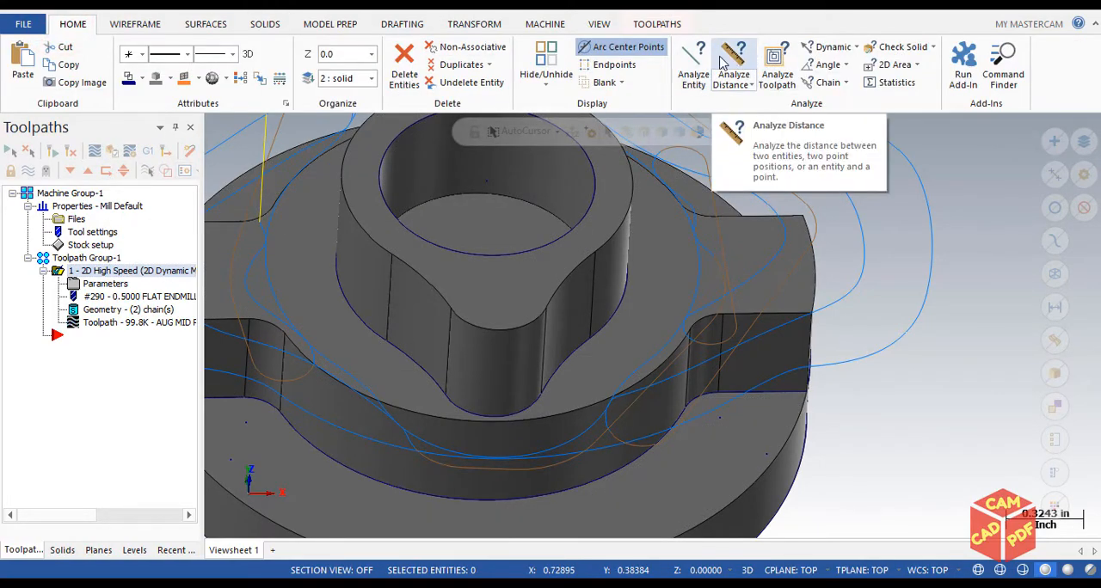
{"action": "left_click", "coordinate": [767, 55]}
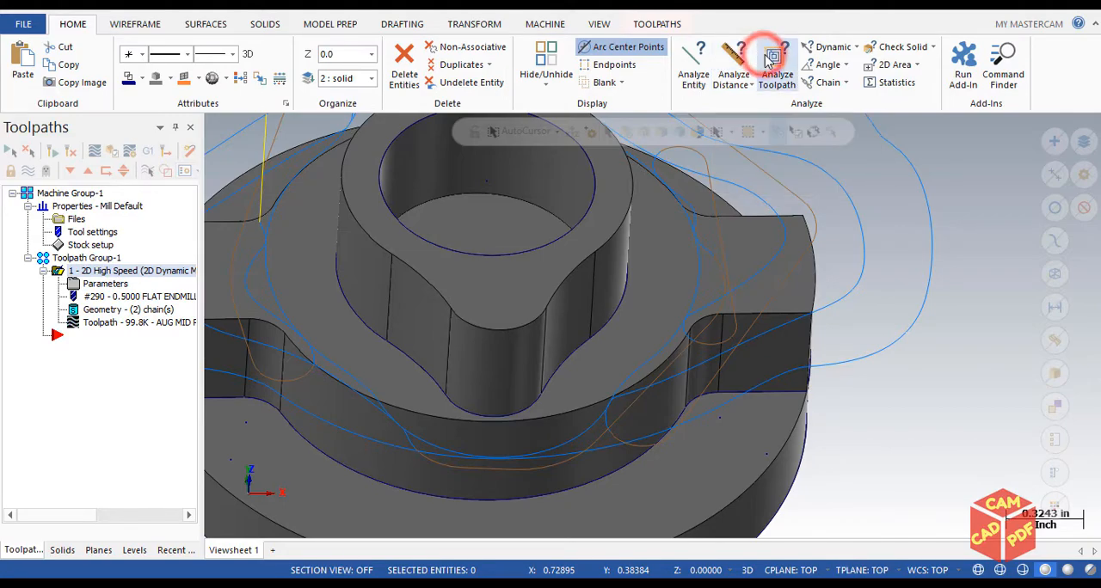
{"action": "mouse_move", "coordinate": [934, 248]}
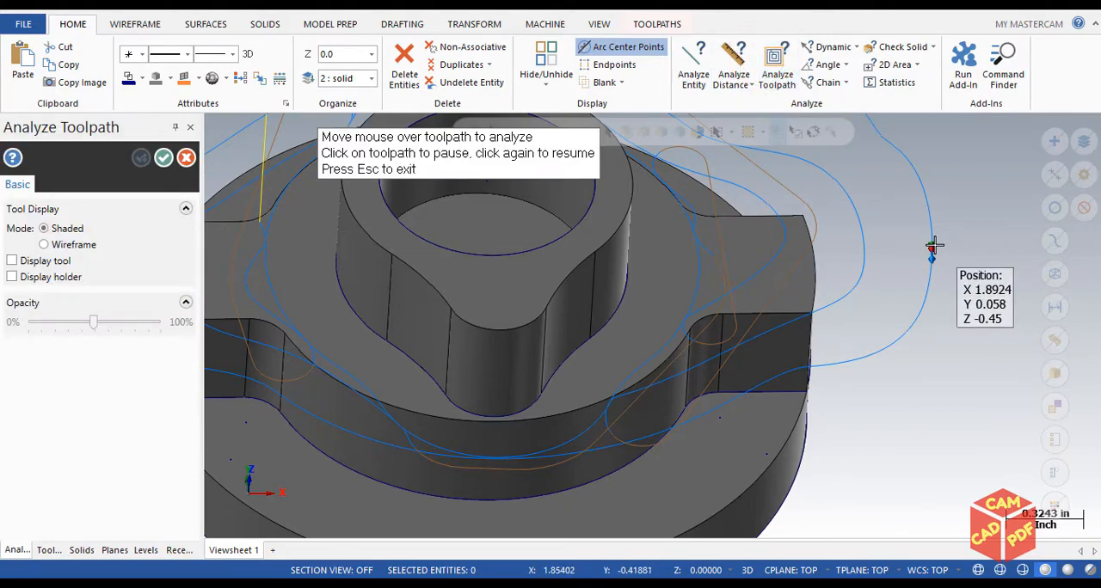
{"action": "key", "text": "alt+1"}
{"action": "scroll", "coordinate": [835, 364], "scroll_direction": "up", "scroll_amount": 4}
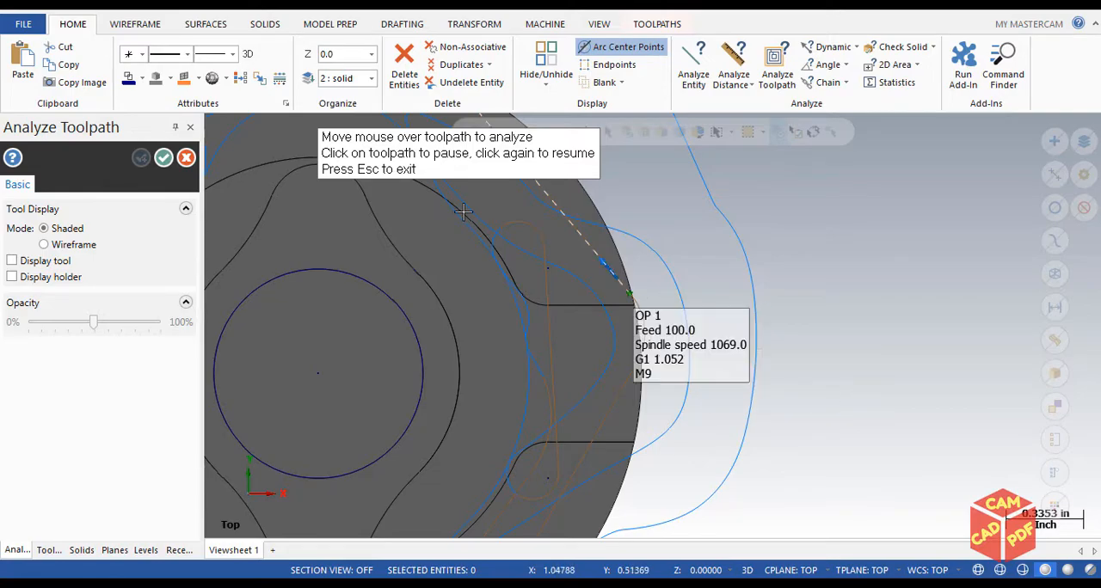
{"action": "left_click", "coordinate": [187, 157]}
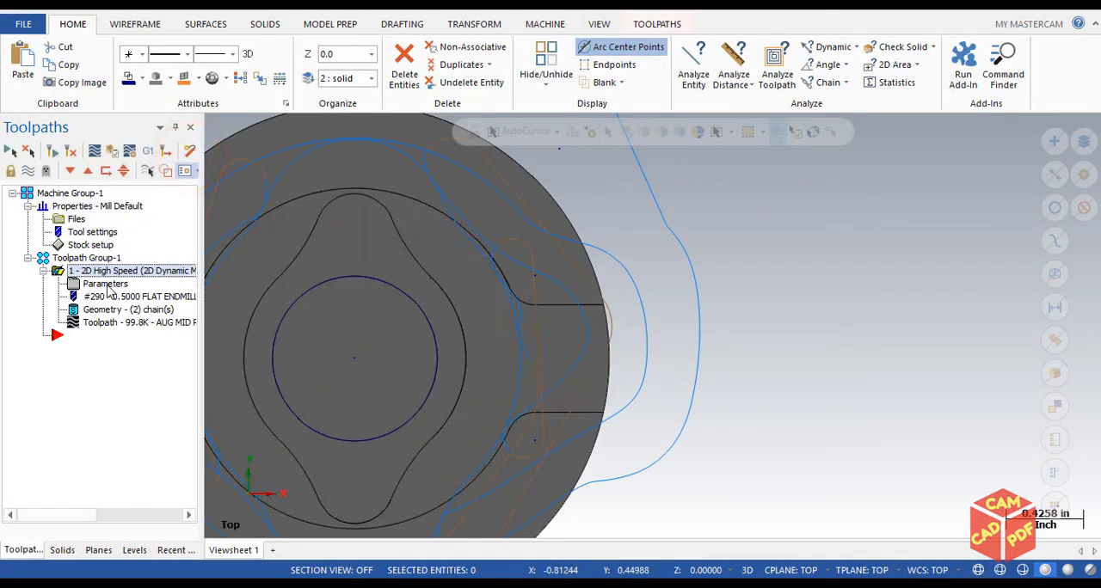
Open the Dynamic Mill cut parameters and examine the gap size, micro lift distance and back feedrate settings
{"action": "left_click", "coordinate": [105, 285]}
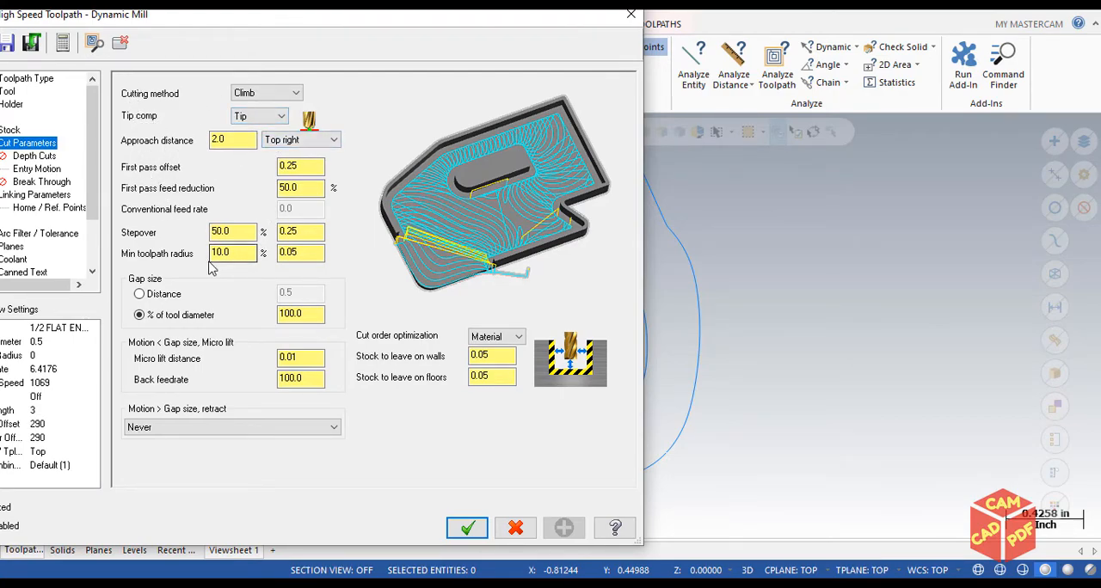
{"action": "mouse_move", "coordinate": [361, 26]}
{"action": "left_mouse_down"}
{"action": "mouse_move", "coordinate": [412, 22]}
{"action": "mouse_move", "coordinate": [375, 22]}
{"action": "left_mouse_up"}
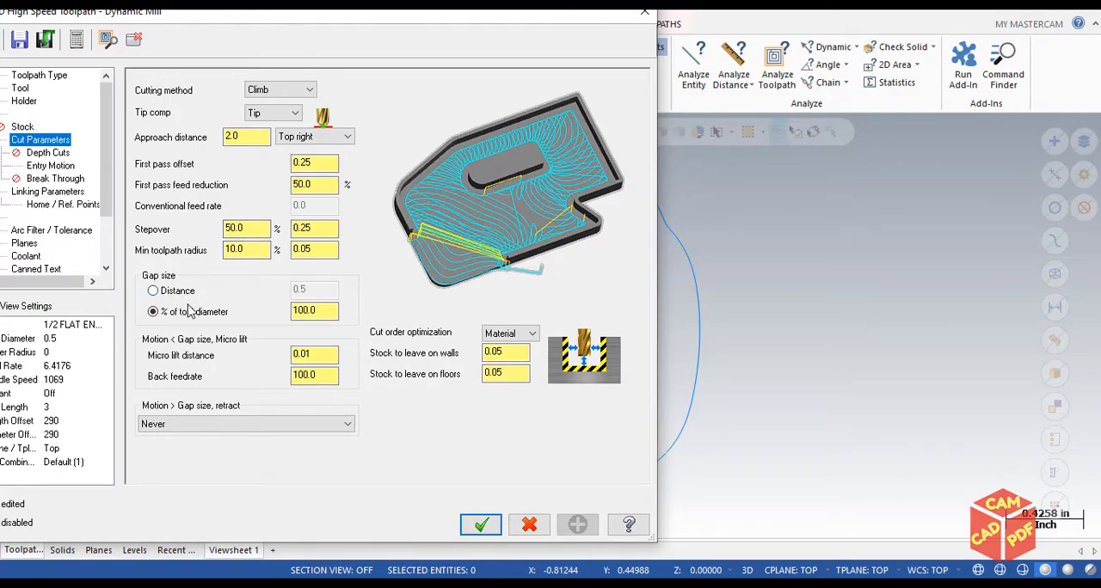
{"action": "left_click_drag", "start_coordinate": [361, 12], "coordinate": [430, 12]}
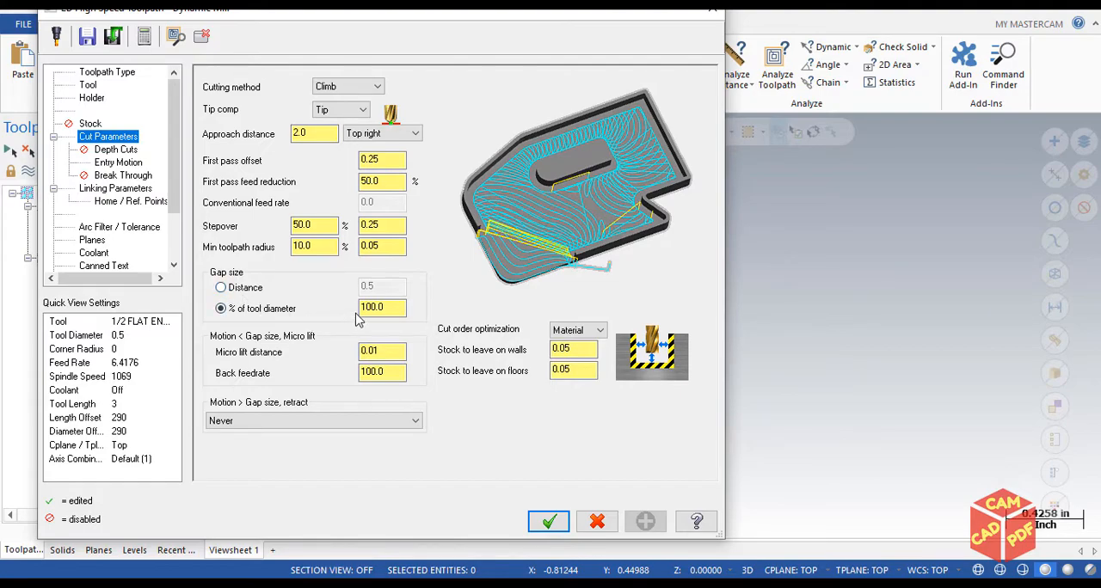
{"action": "left_click", "coordinate": [372, 349]}
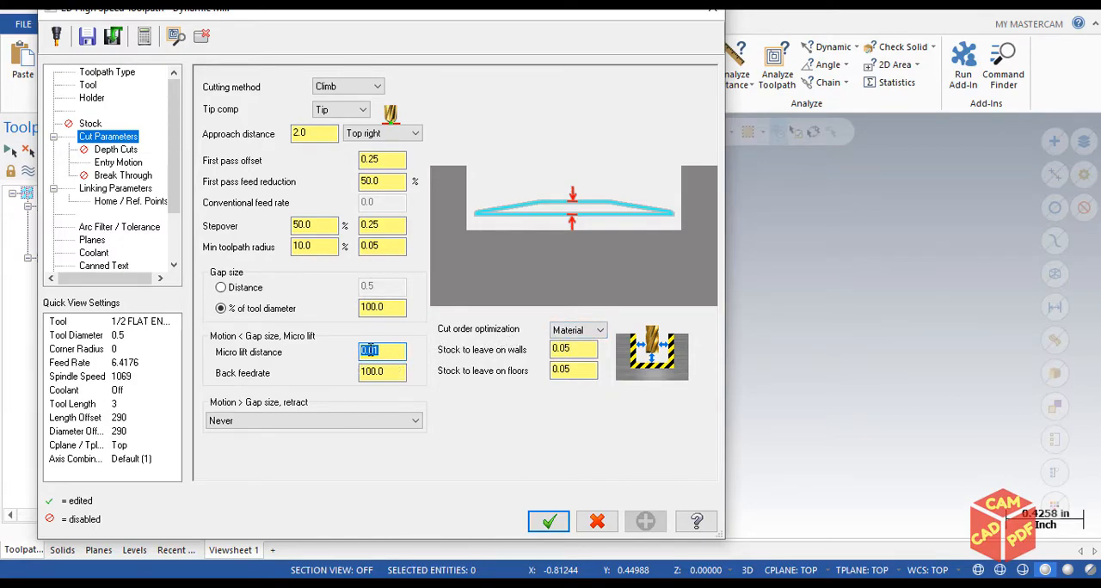
{"action": "left_click", "coordinate": [389, 307]}
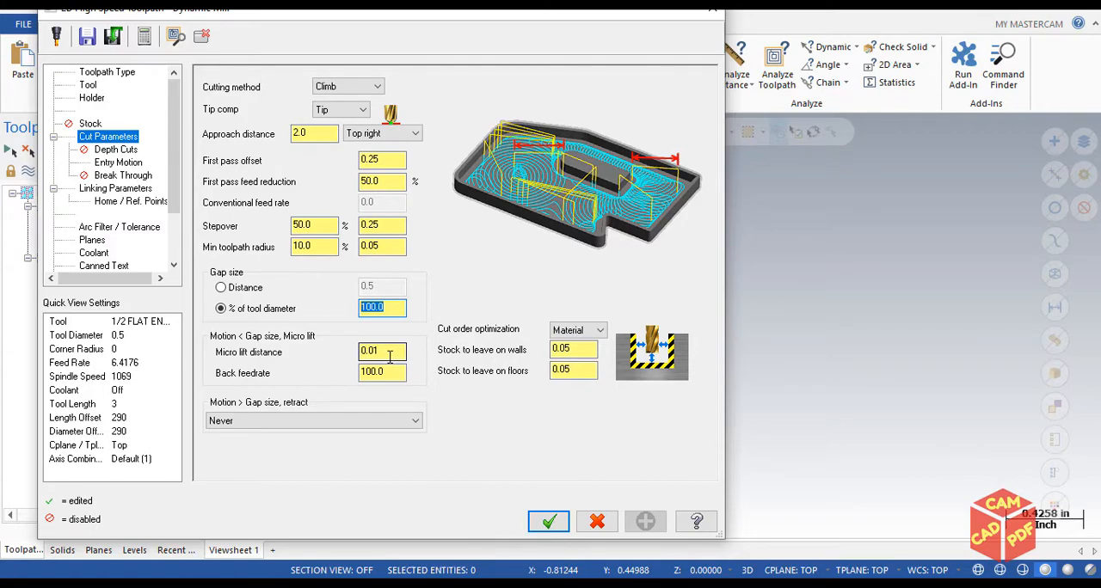
{"action": "left_click_drag", "start_coordinate": [368, 352], "coordinate": [350, 355]}
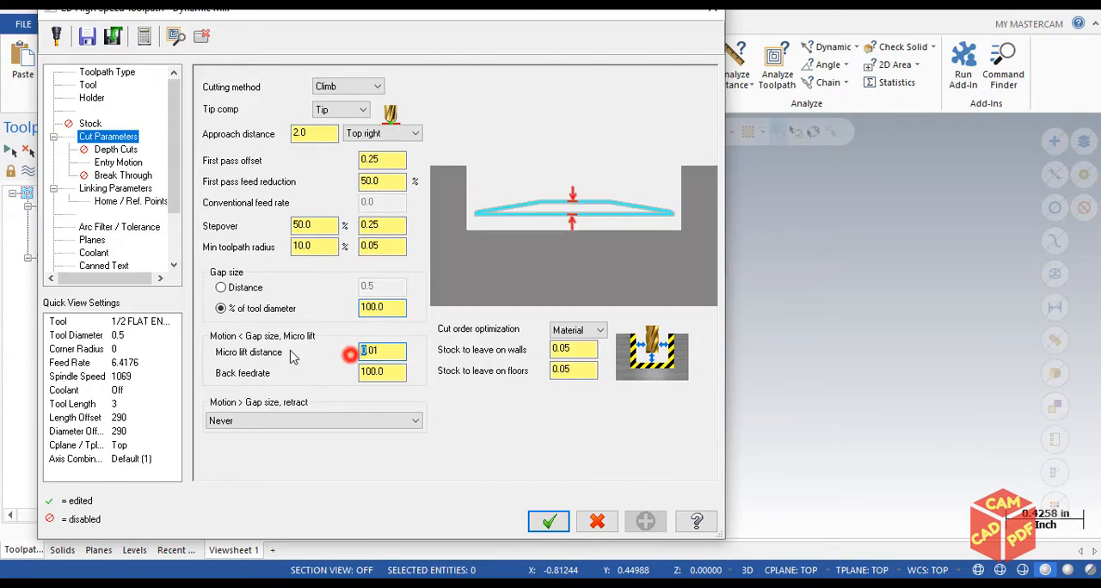
{"action": "double_click", "coordinate": [370, 351]}
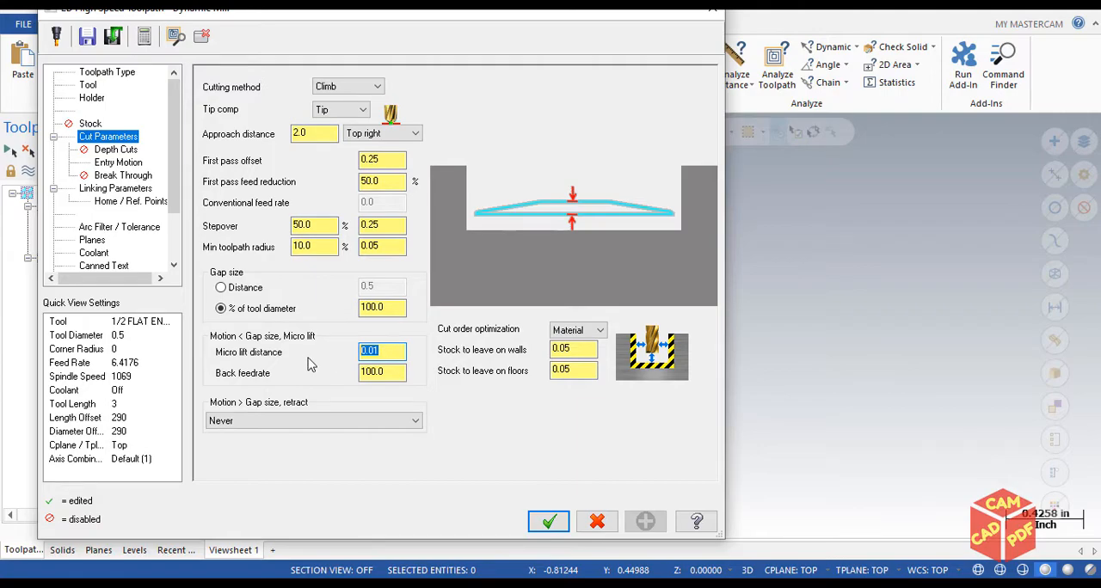
{"action": "left_click", "coordinate": [264, 356]}
{"action": "left_click", "coordinate": [378, 348]}
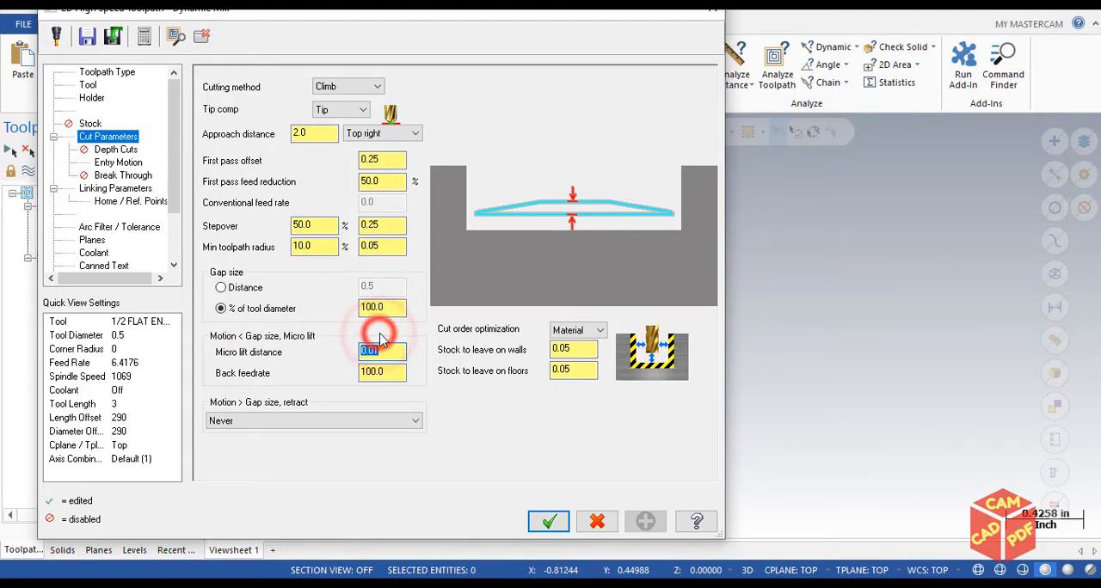
{"action": "left_click", "coordinate": [412, 341]}
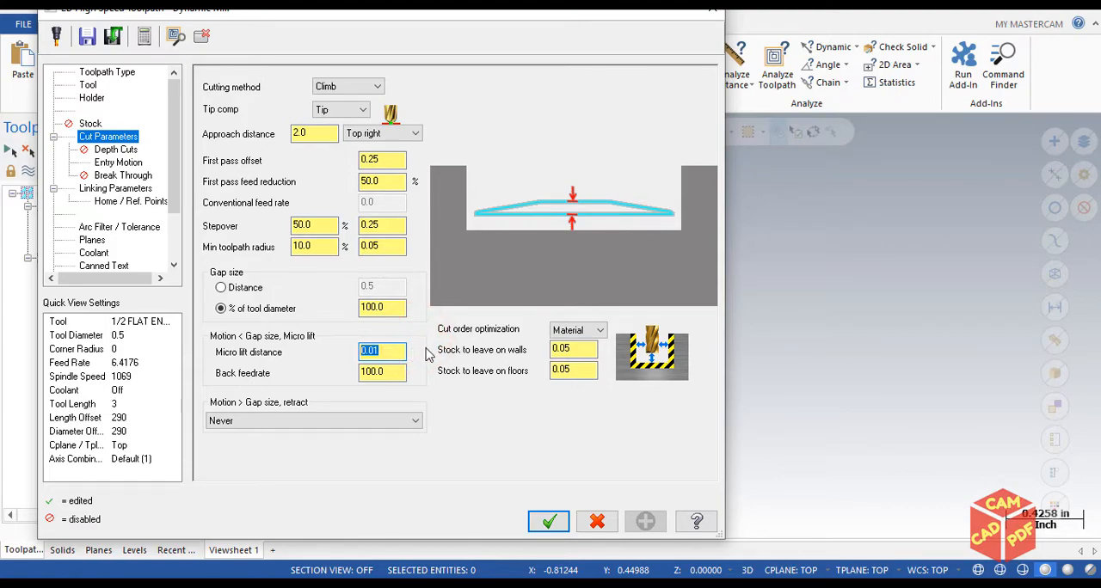
{"action": "left_click", "coordinate": [372, 372]}
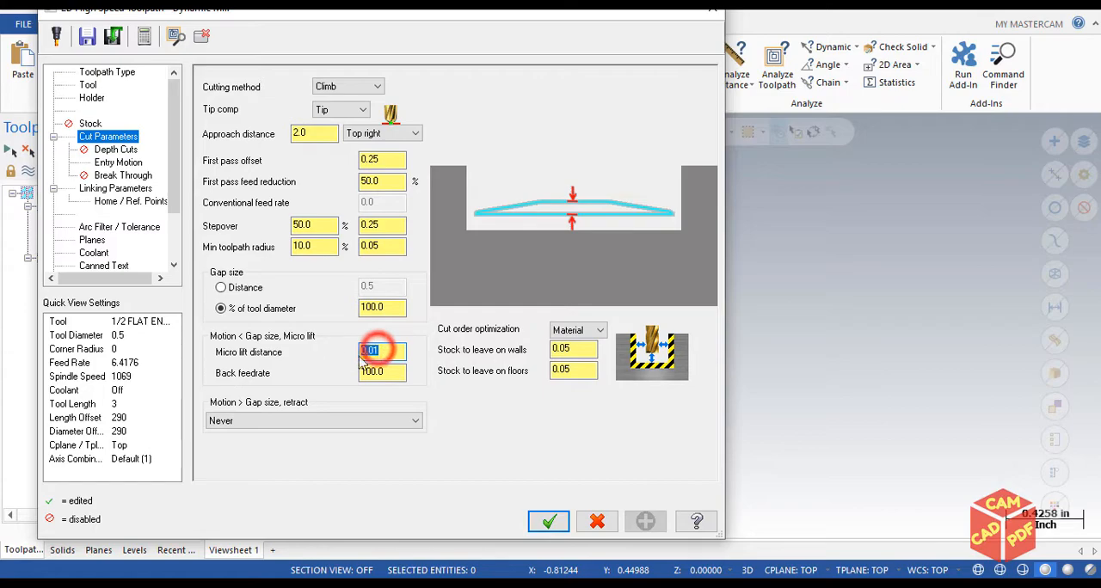
{"action": "left_click", "coordinate": [382, 372]}
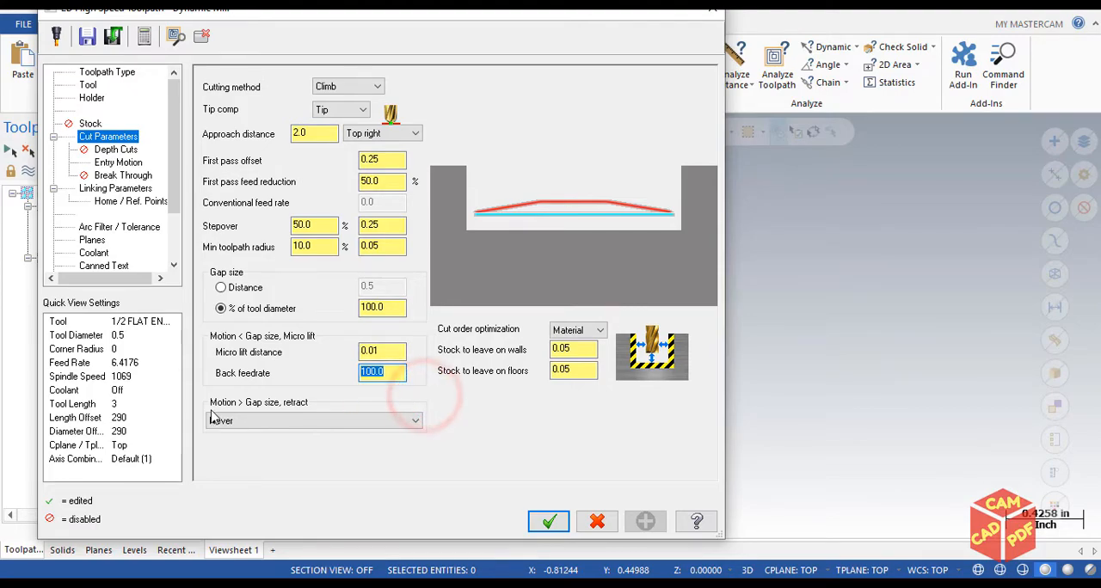
Try retracting when exceeding a distance for motion above the gap size, and return the option to Never
{"action": "left_click", "coordinate": [255, 424]}
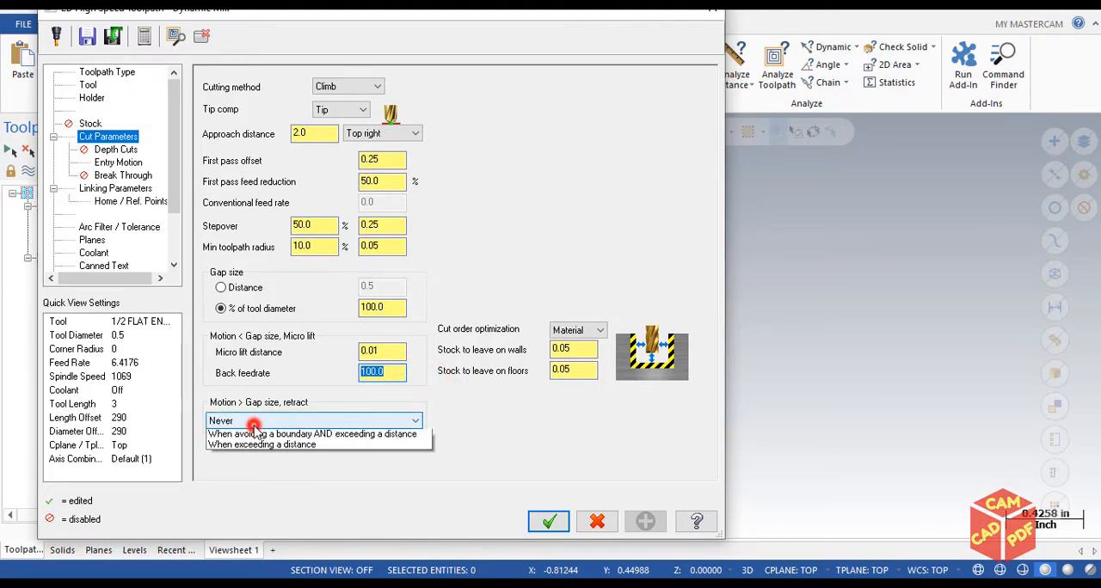
{"action": "left_click", "coordinate": [233, 442]}
{"action": "left_click", "coordinate": [282, 421]}
{"action": "left_click", "coordinate": [258, 432]}
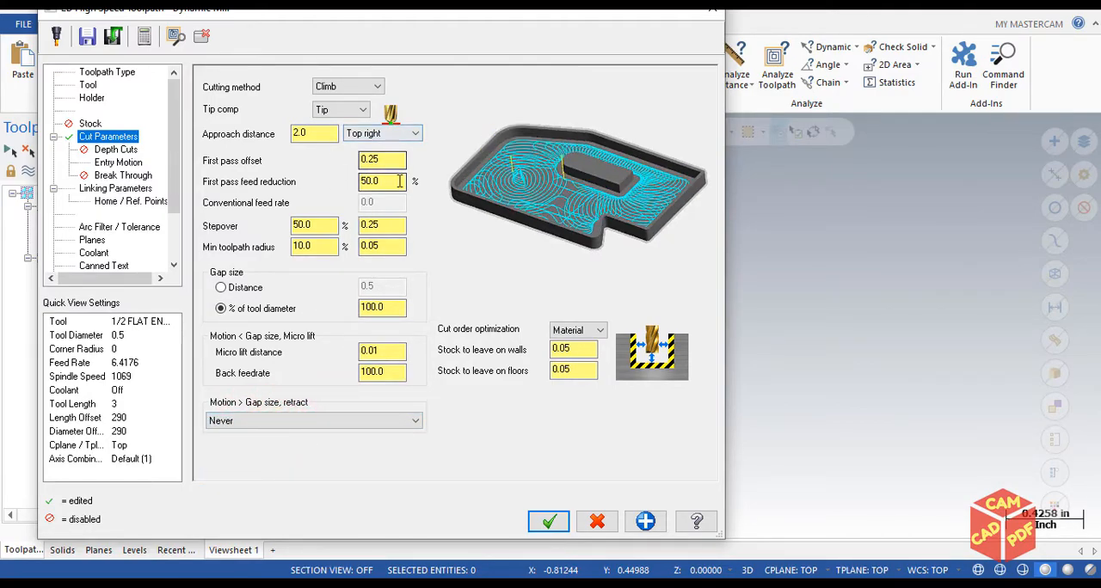
Set the stock to leave to 0 on floors and 0.03 on walls in the Dynamic Mill cut parameters
{"action": "left_click", "coordinate": [572, 348]}
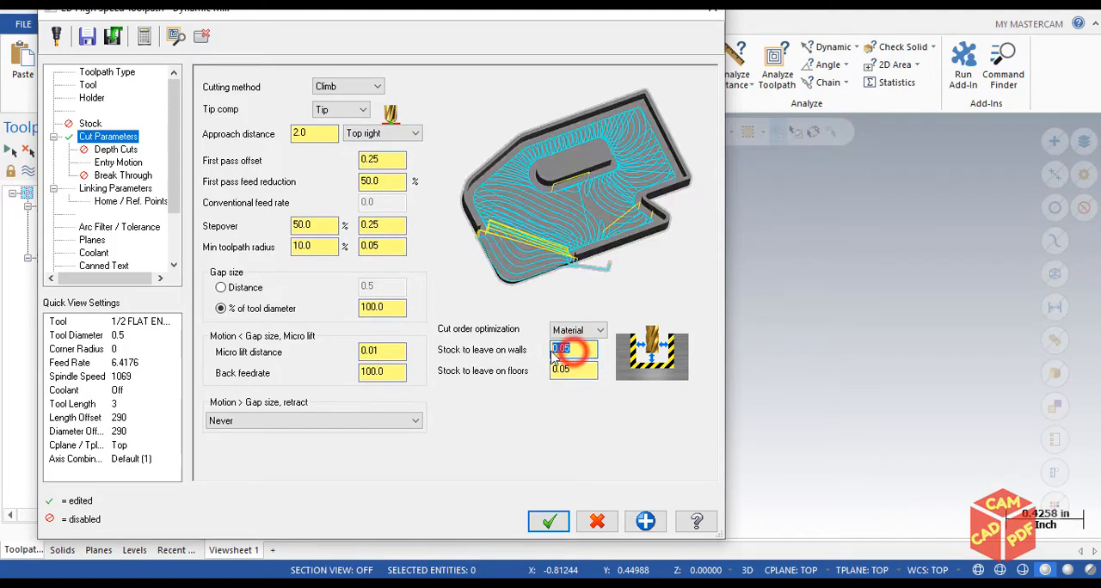
{"action": "left_click", "coordinate": [557, 370]}
{"action": "left_click", "coordinate": [581, 341]}
{"action": "left_click_drag", "start_coordinate": [587, 343], "coordinate": [496, 344]}
{"action": "left_click", "coordinate": [572, 348]}
{"action": "left_click_drag", "start_coordinate": [564, 371], "coordinate": [510, 365]}
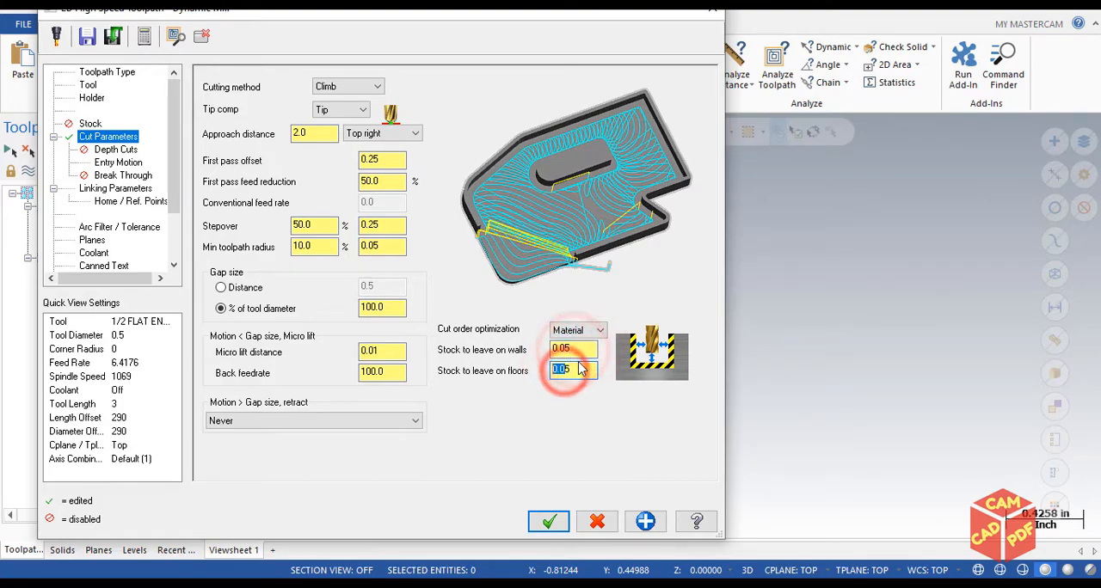
{"action": "left_click_drag", "start_coordinate": [587, 345], "coordinate": [509, 355]}
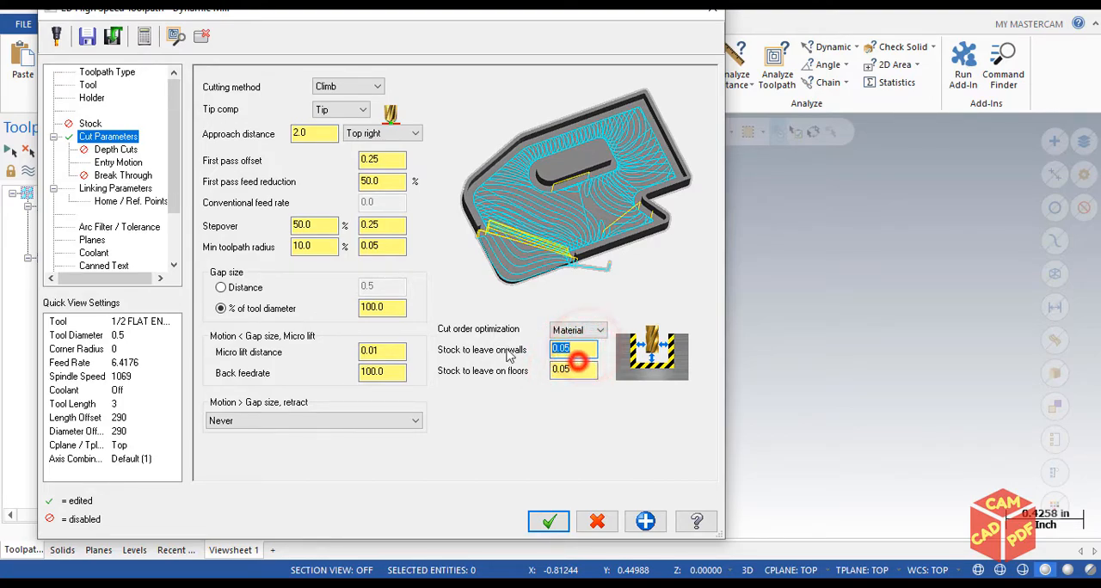
{"action": "left_click_drag", "start_coordinate": [589, 365], "coordinate": [467, 357]}
{"action": "type", "text": "0"}
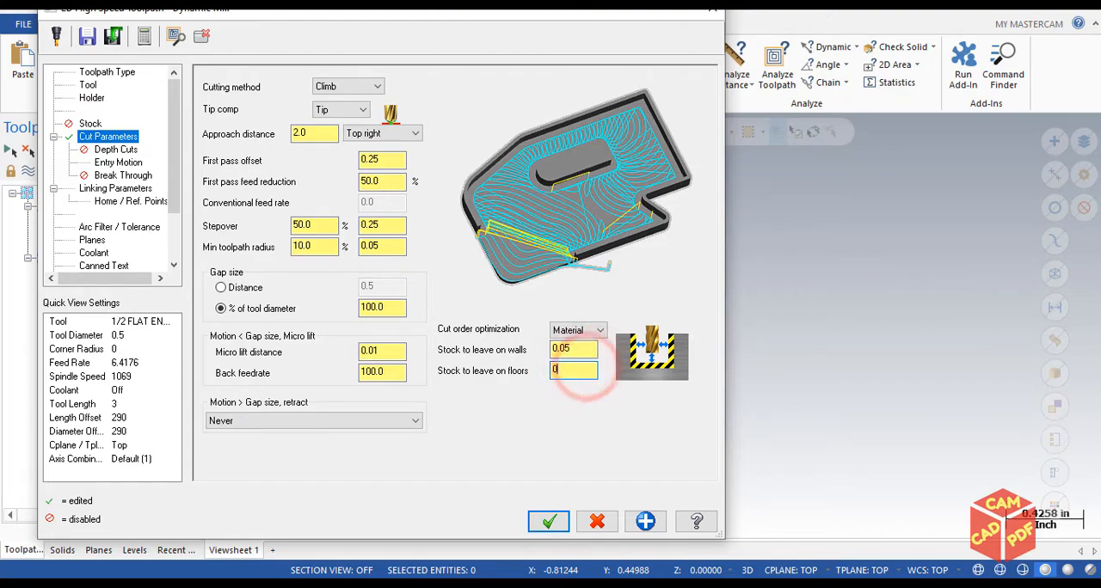
{"action": "left_click", "coordinate": [574, 345]}
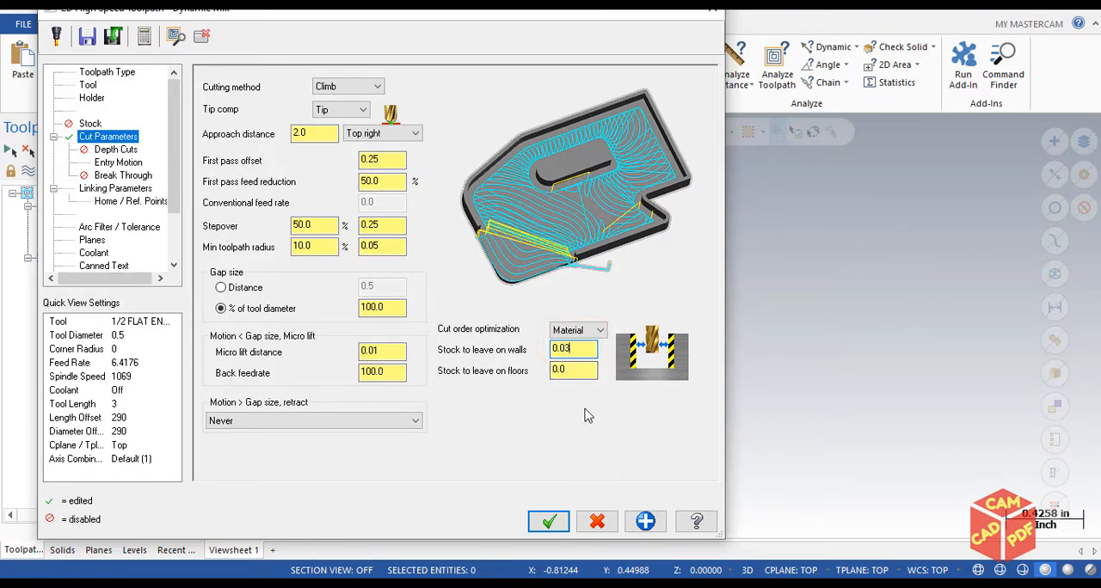
Accept the cut parameters, regenerate the Dynamic Mill toolpath and open it in the Verify simulation
{"action": "left_click", "coordinate": [550, 522]}
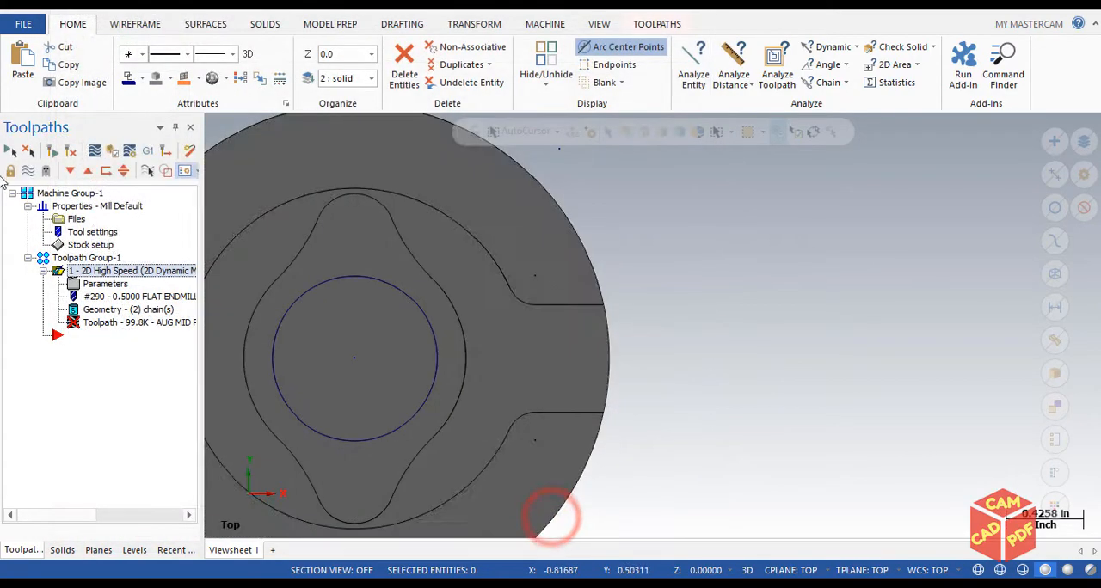
{"action": "left_click", "coordinate": [54, 152]}
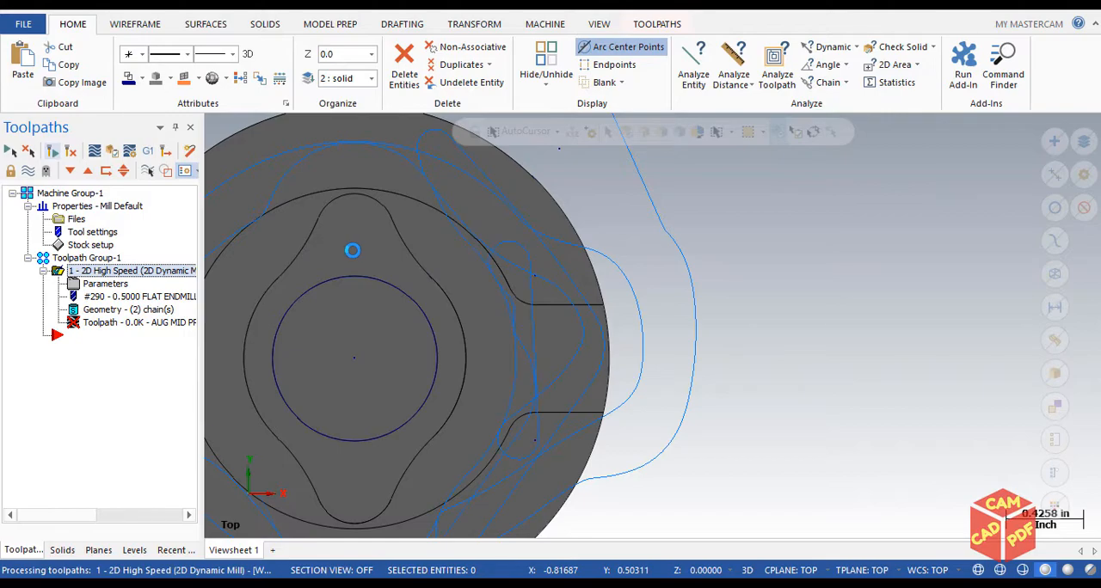
{"action": "left_click", "coordinate": [113, 151]}
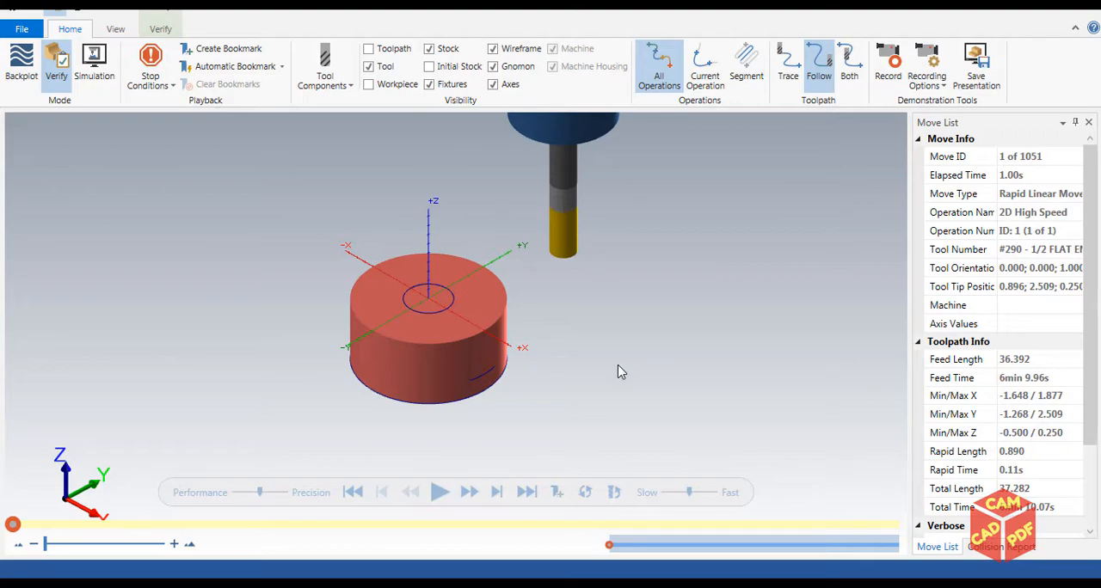
Hide the axes in the simulation and turn on Color Loop for the machined stock
{"action": "scroll", "coordinate": [621, 369], "scroll_direction": "down", "scroll_amount": 2}
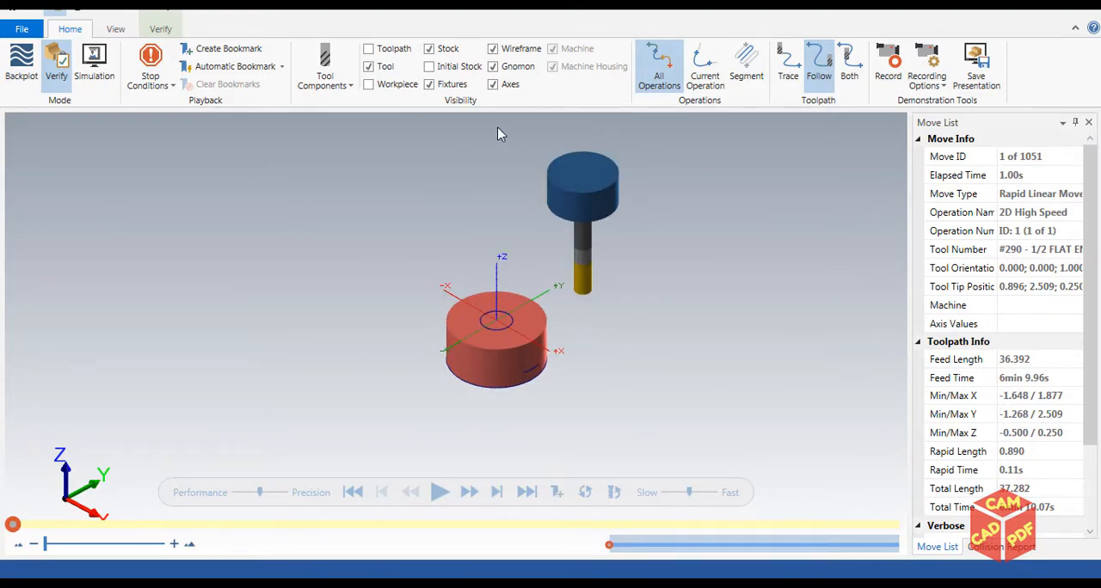
{"action": "left_click", "coordinate": [493, 84]}
{"action": "left_click", "coordinate": [158, 29]}
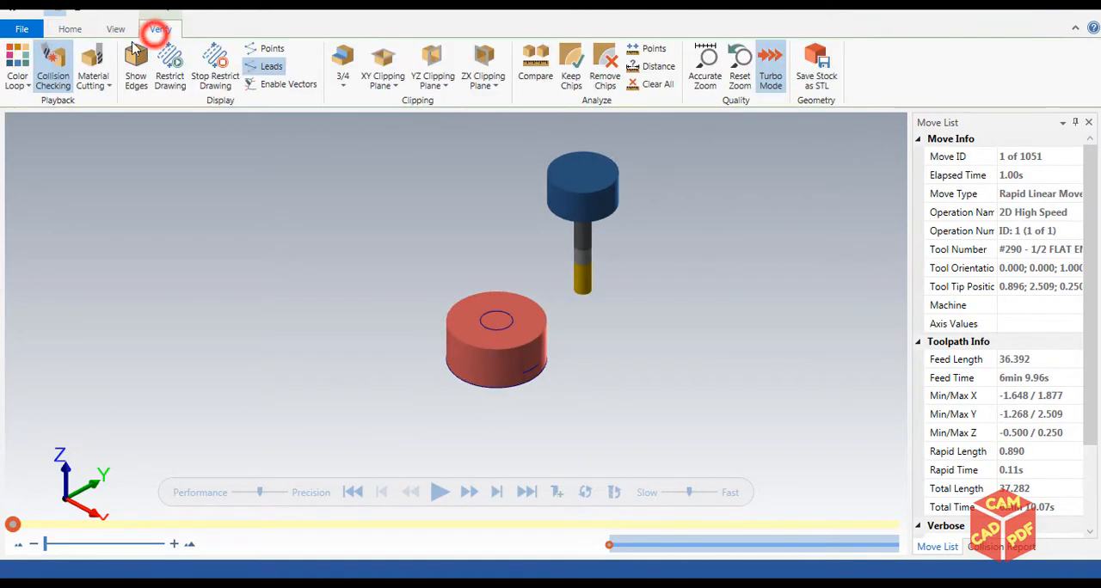
{"action": "left_click", "coordinate": [17, 60]}
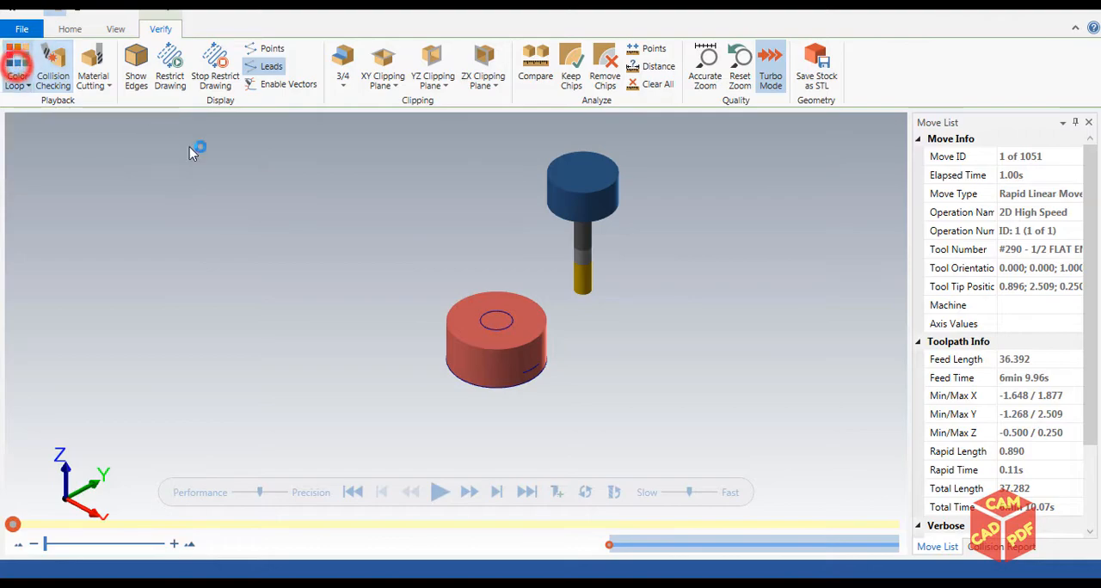
Play the verification at increased speed to the end of the operation and inspect the machined boss and floor
{"action": "left_click", "coordinate": [442, 493]}
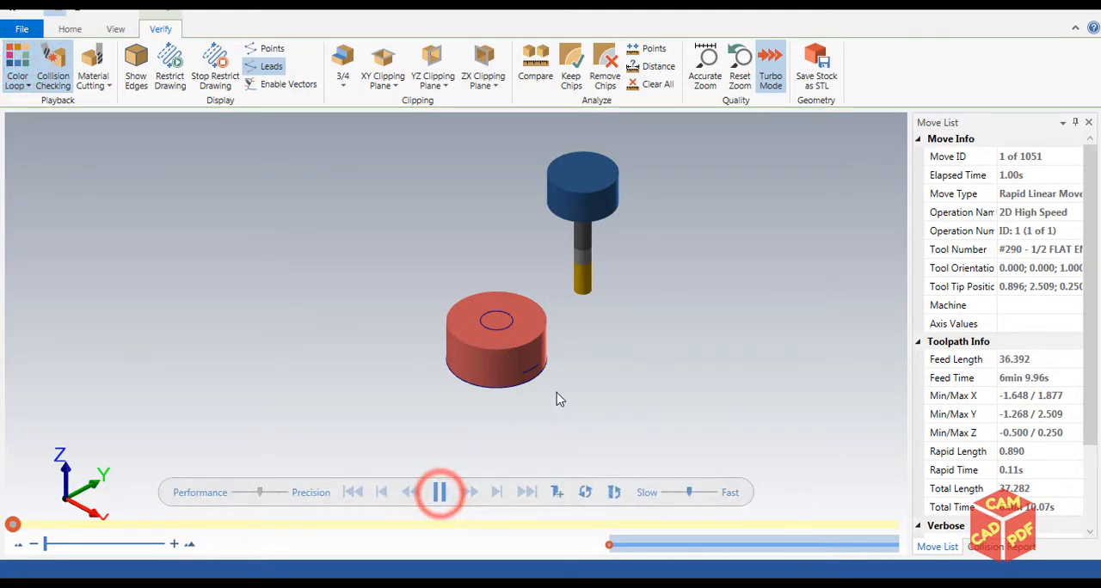
{"action": "left_click", "coordinate": [700, 492]}
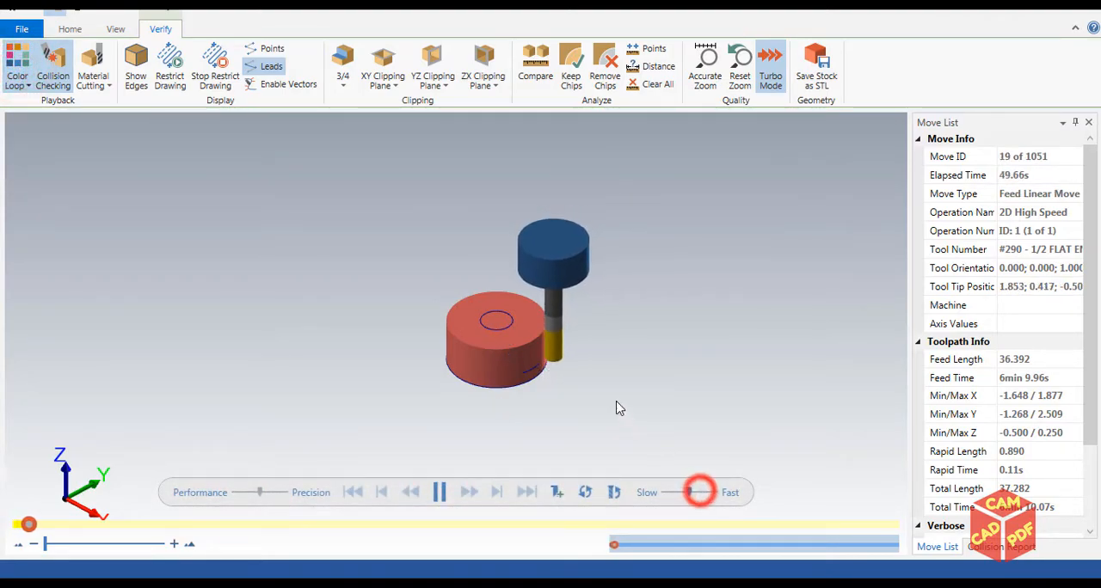
{"action": "middle_click_drag", "start_coordinate": [541, 372], "coordinate": [580, 361]}
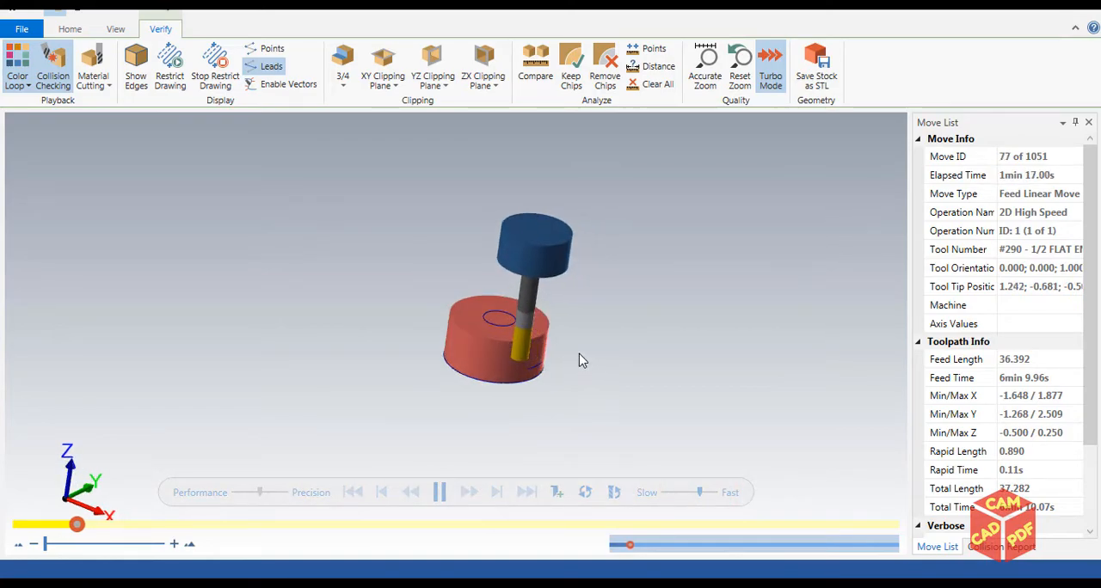
{"action": "middle_click_drag", "start_coordinate": [558, 315], "coordinate": [543, 334]}
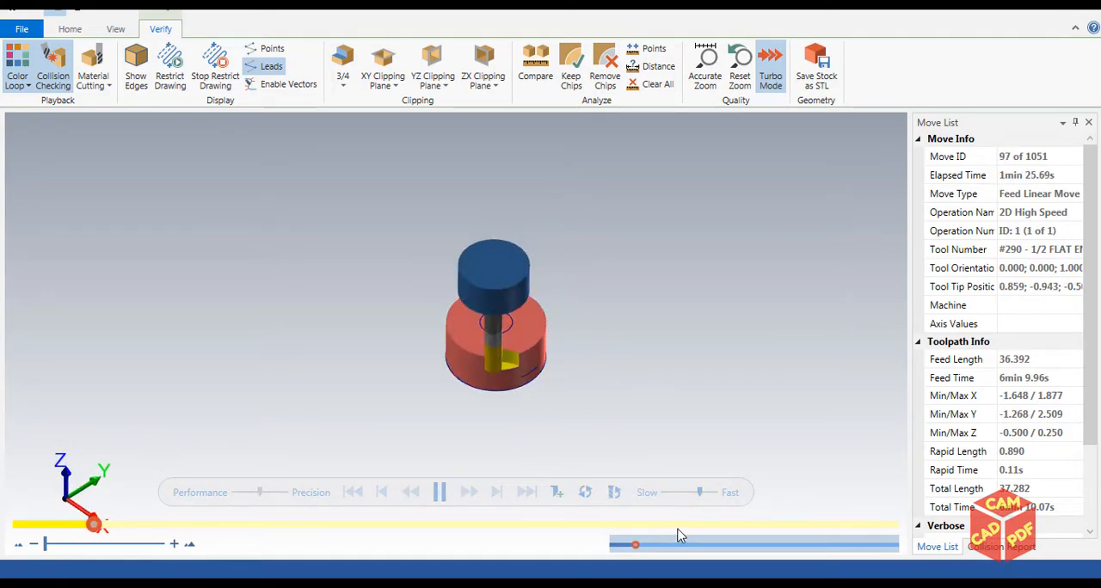
{"action": "left_click", "coordinate": [706, 492]}
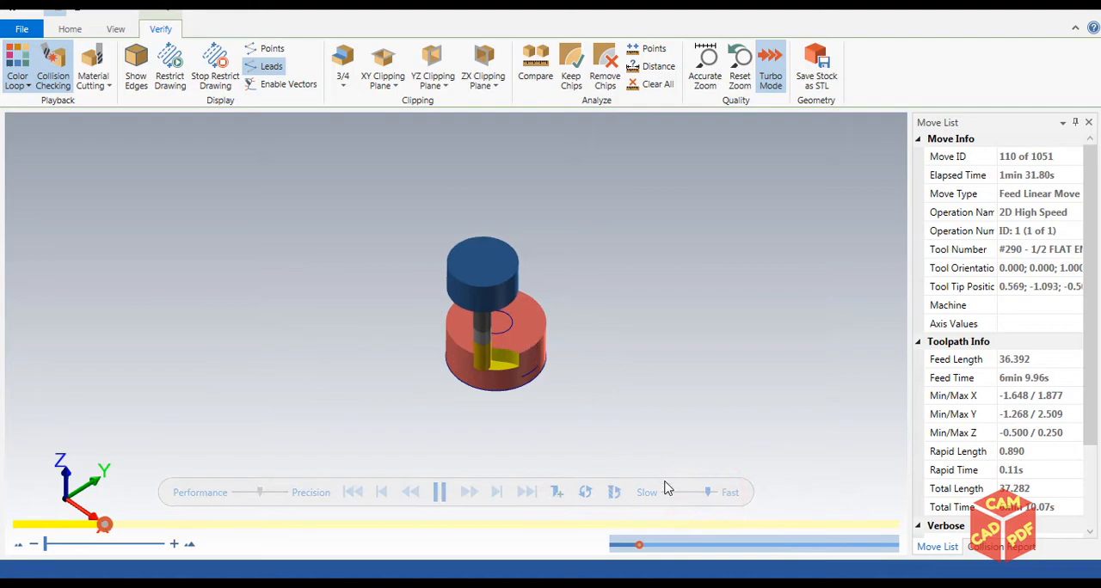
{"action": "left_click", "coordinate": [710, 492]}
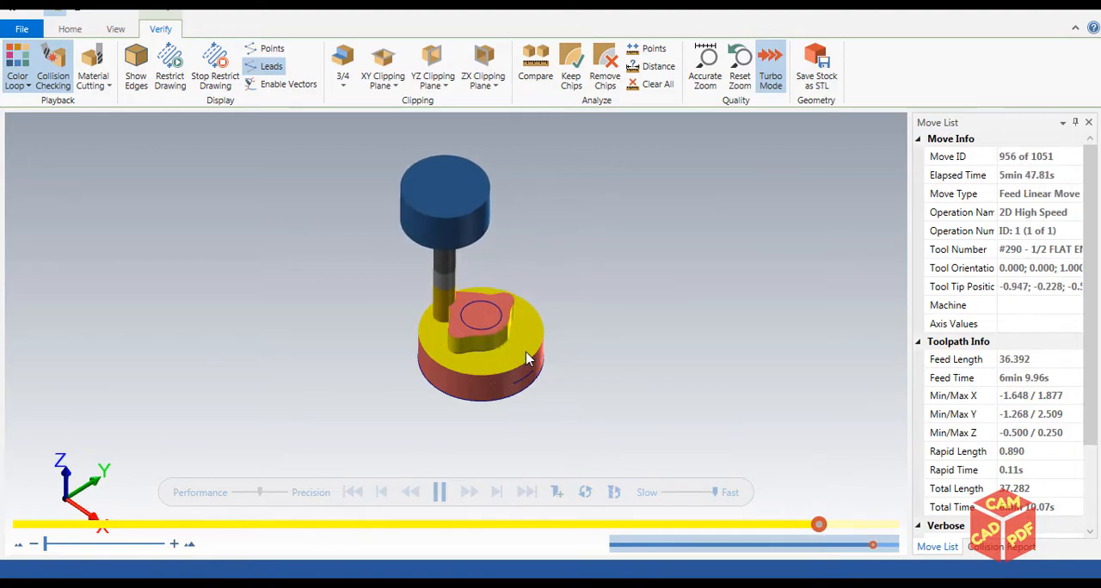
{"action": "scroll", "coordinate": [514, 345], "scroll_direction": "up", "scroll_amount": 3}
{"action": "middle_click_drag", "start_coordinate": [464, 324], "coordinate": [447, 396]}
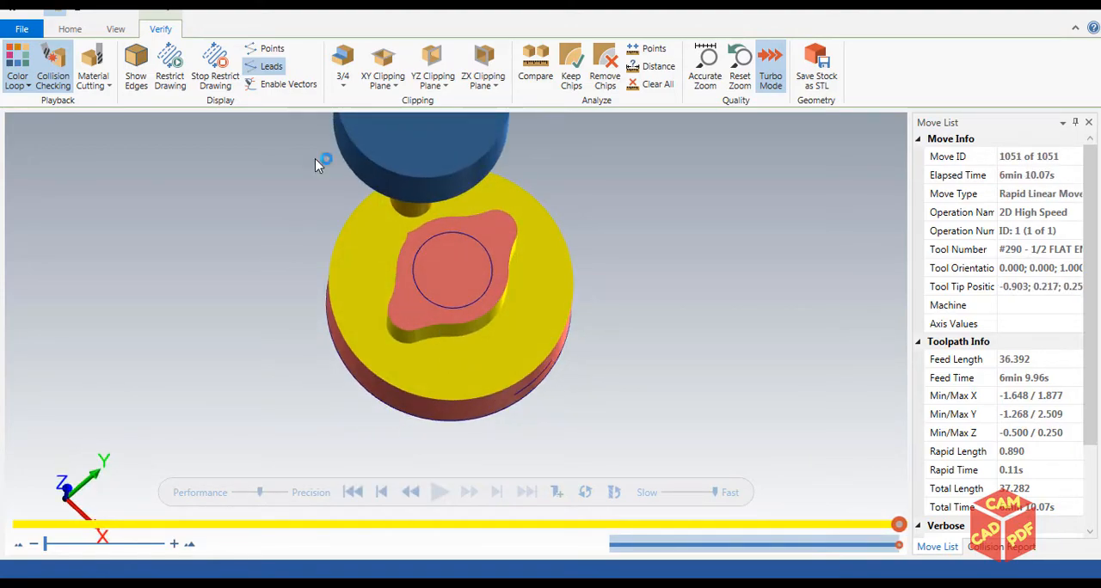
Toggle the wireframe display off and back on in the simulation while examining the machined boss up close
{"action": "left_click", "coordinate": [117, 31]}
{"action": "left_click", "coordinate": [151, 31]}
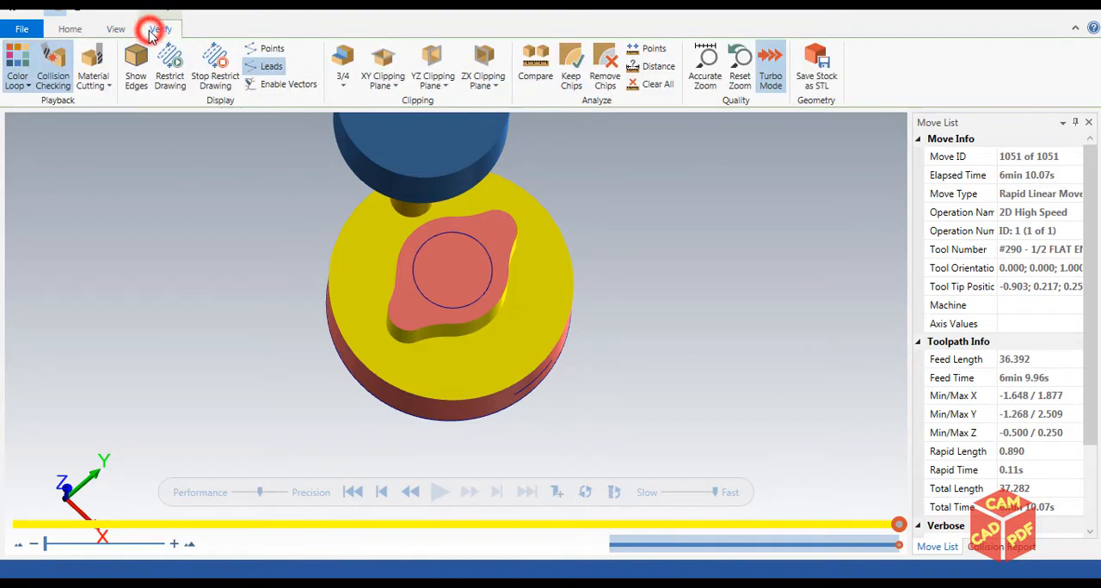
{"action": "left_click", "coordinate": [68, 28]}
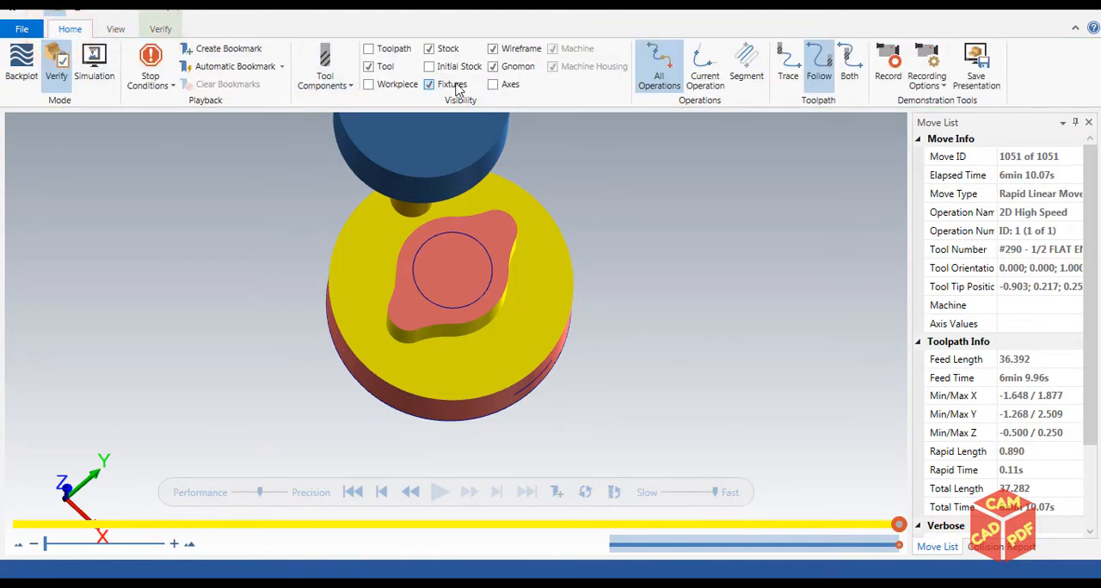
{"action": "left_click", "coordinate": [491, 49]}
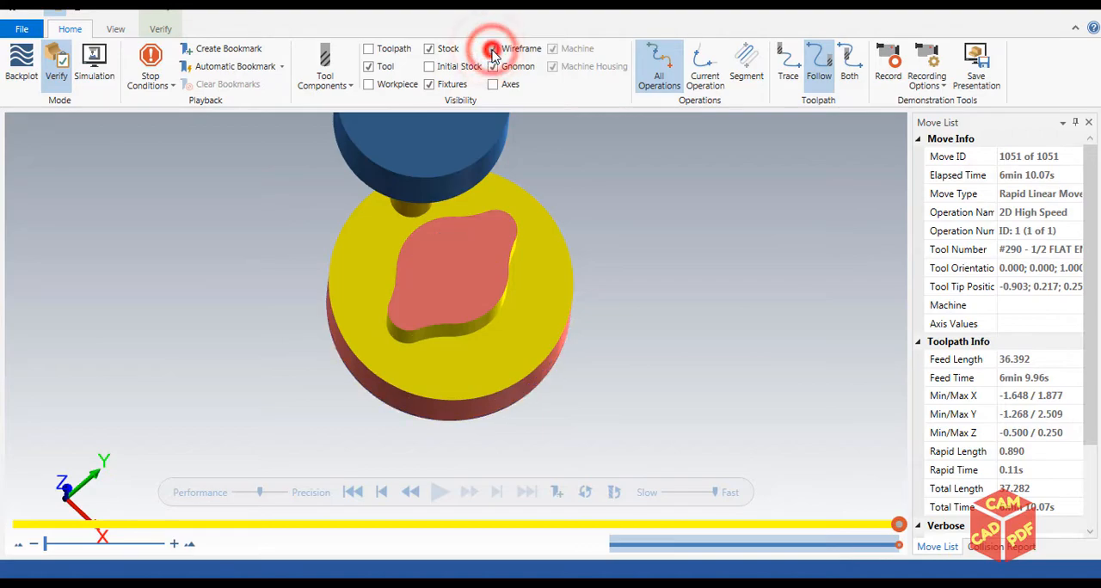
{"action": "scroll", "coordinate": [494, 209], "scroll_direction": "up", "scroll_amount": 1}
{"action": "middle_click_drag", "start_coordinate": [495, 205], "coordinate": [492, 174]}
{"action": "scroll", "coordinate": [485, 133], "scroll_direction": "up", "scroll_amount": 2}
{"action": "middle_click_drag", "start_coordinate": [456, 230], "coordinate": [457, 201]}
{"action": "left_click", "coordinate": [492, 49]}
{"action": "left_click", "coordinate": [492, 49]}
{"action": "middle_click_drag", "start_coordinate": [424, 396], "coordinate": [393, 437]}
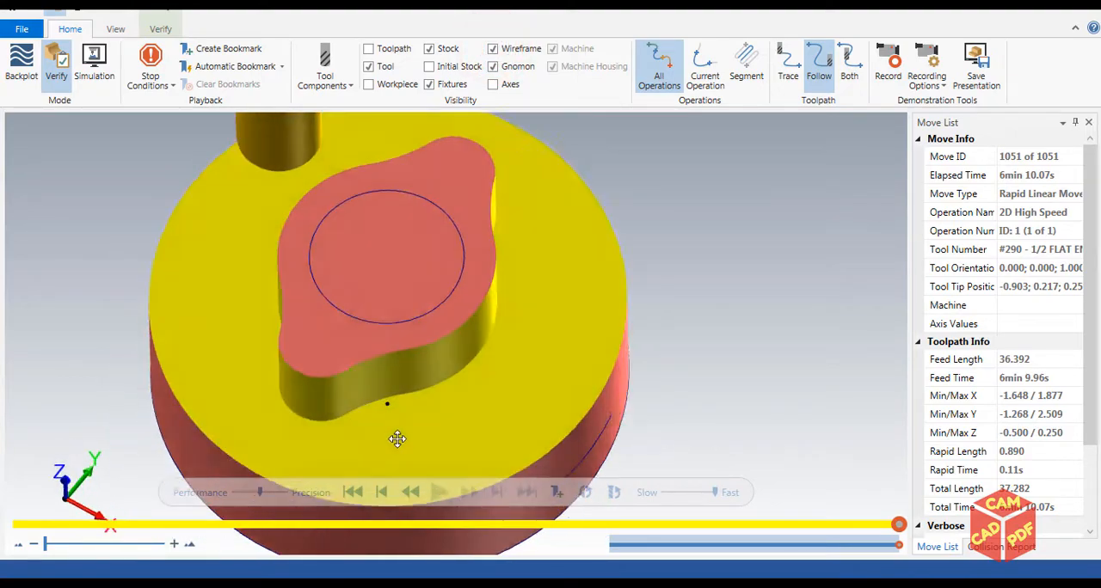
Display the machined stock as translucent and hide the tool, viewing the part from the top
{"action": "left_click", "coordinate": [429, 49]}
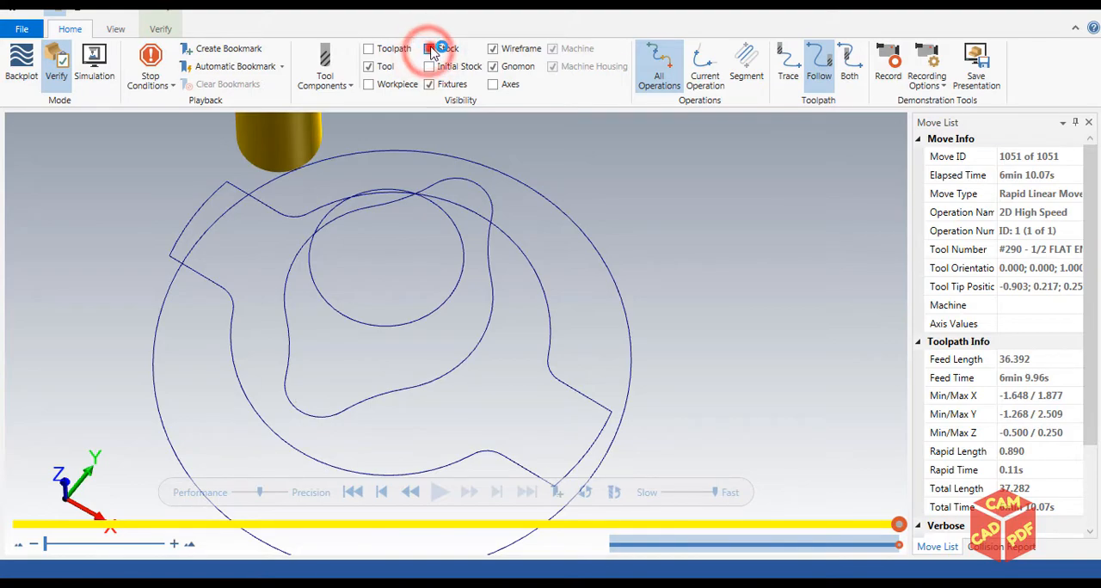
{"action": "left_click", "coordinate": [428, 49]}
{"action": "left_click", "coordinate": [428, 49]}
{"action": "middle_click_drag", "start_coordinate": [403, 271], "coordinate": [411, 279]}
{"action": "key", "text": "alt+1"}
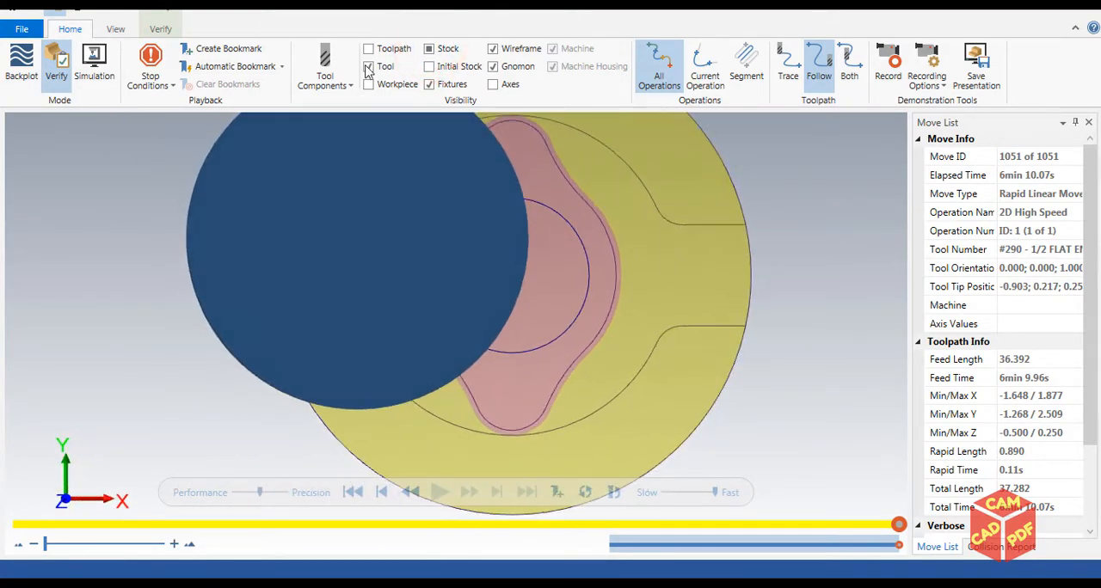
{"action": "left_click", "coordinate": [367, 67]}
{"action": "left_click", "coordinate": [367, 67]}
Examine the stock left between the machined boss wall and its wireframe profile, and leave the simulation
{"action": "scroll", "coordinate": [418, 283], "scroll_direction": "up", "scroll_amount": 6}
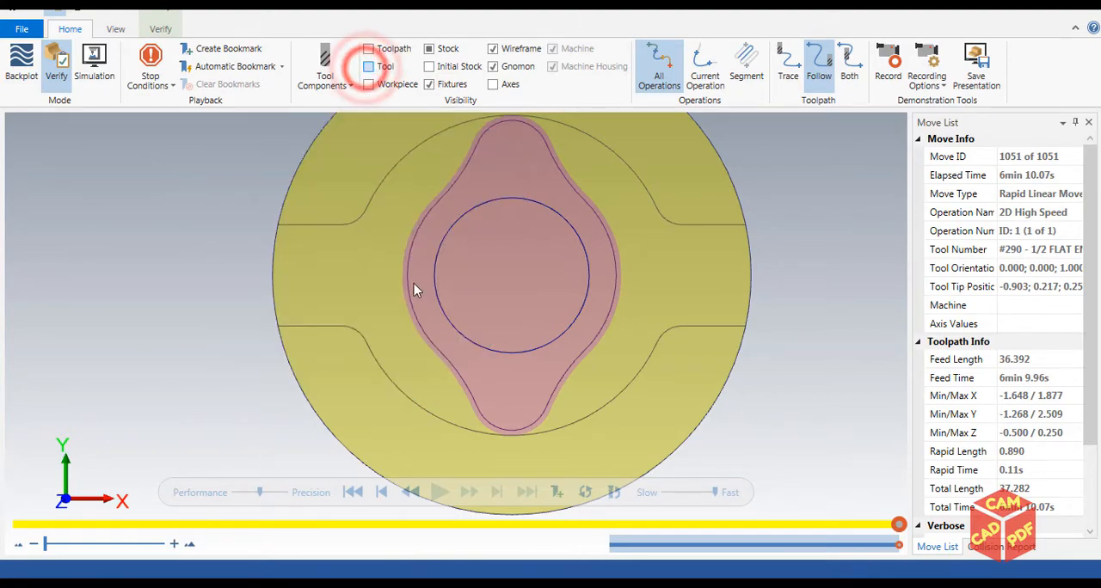
{"action": "scroll", "coordinate": [401, 238], "scroll_direction": "up", "scroll_amount": 3}
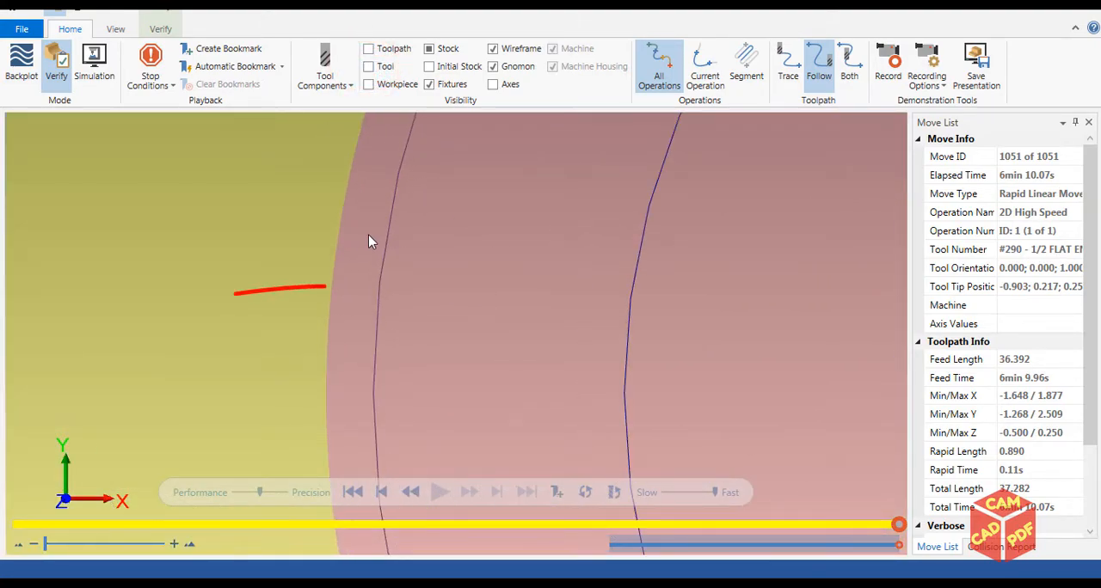
{"action": "scroll", "coordinate": [379, 258], "scroll_direction": "down", "scroll_amount": 3}
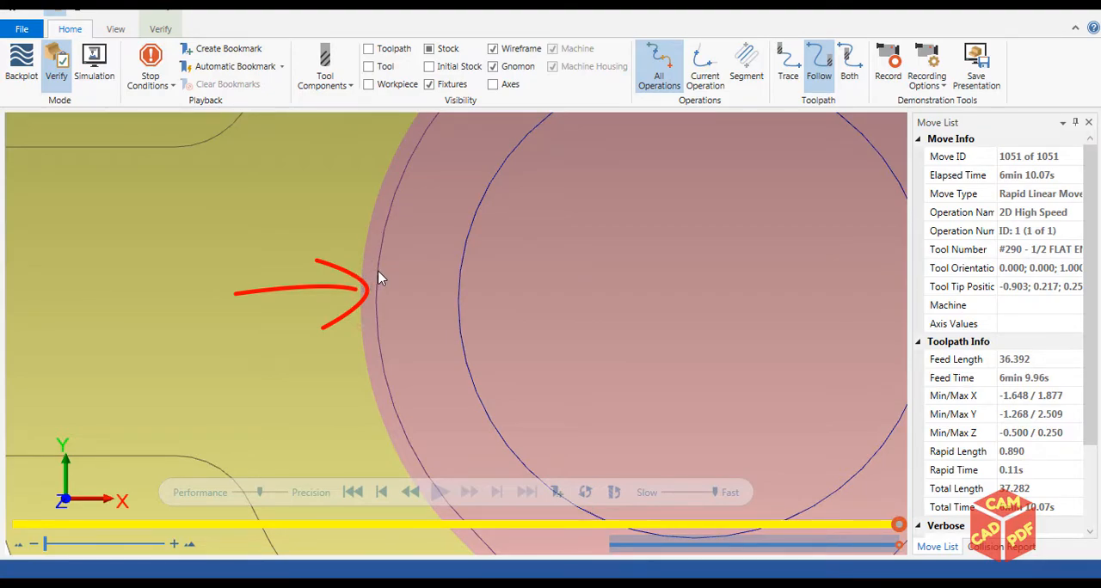
{"action": "scroll", "coordinate": [359, 293], "scroll_direction": "up", "scroll_amount": 5}
{"action": "middle_click_drag", "start_coordinate": [358, 291], "coordinate": [427, 284]}
{"action": "scroll", "coordinate": [380, 279], "scroll_direction": "down", "scroll_amount": 6}
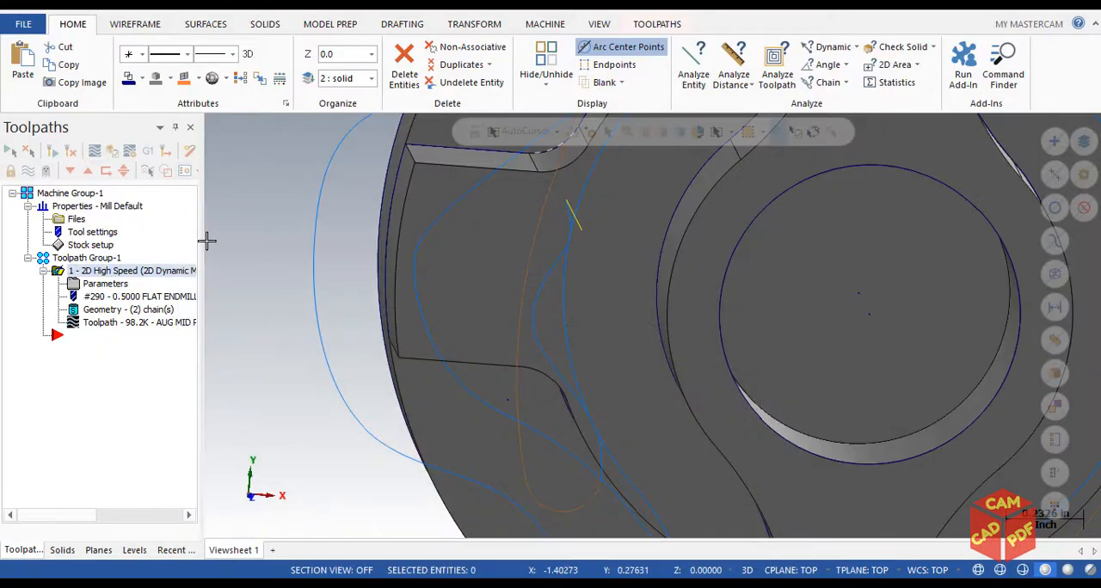
Set the Dynamic Mill stock to leave on walls to 0, regenerate the toolpath and open it in Verify
{"action": "left_click", "coordinate": [103, 284]}
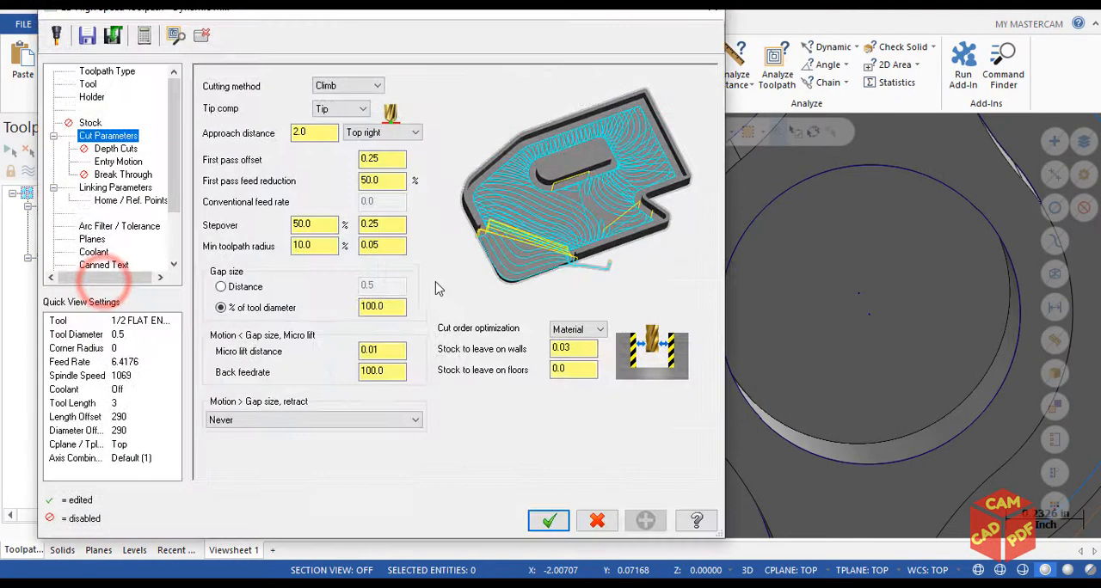
{"action": "type", "text": "0"}
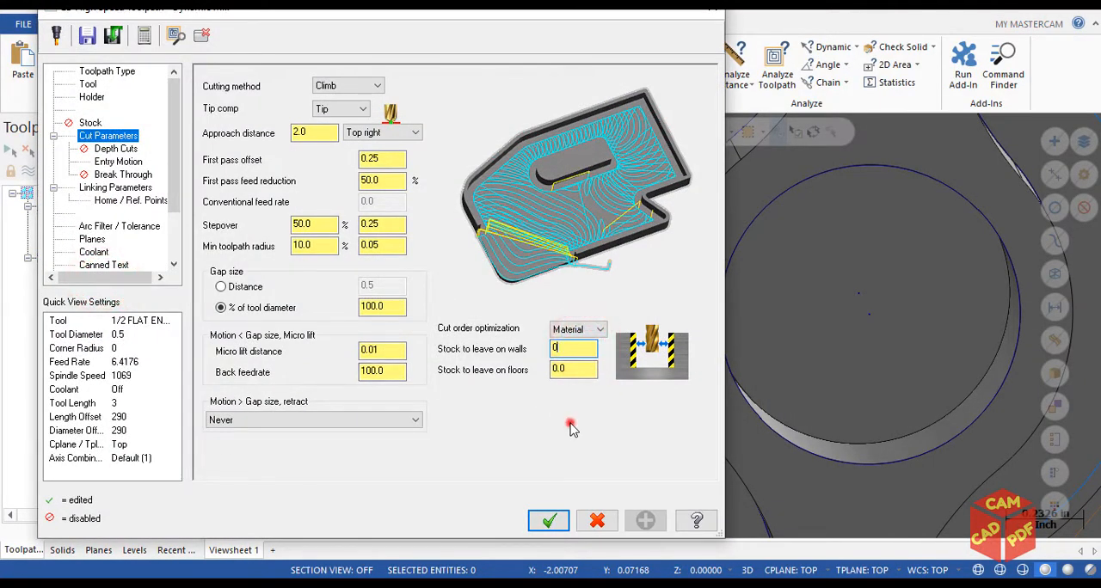
{"action": "left_click", "coordinate": [550, 522]}
{"action": "left_click", "coordinate": [52, 150]}
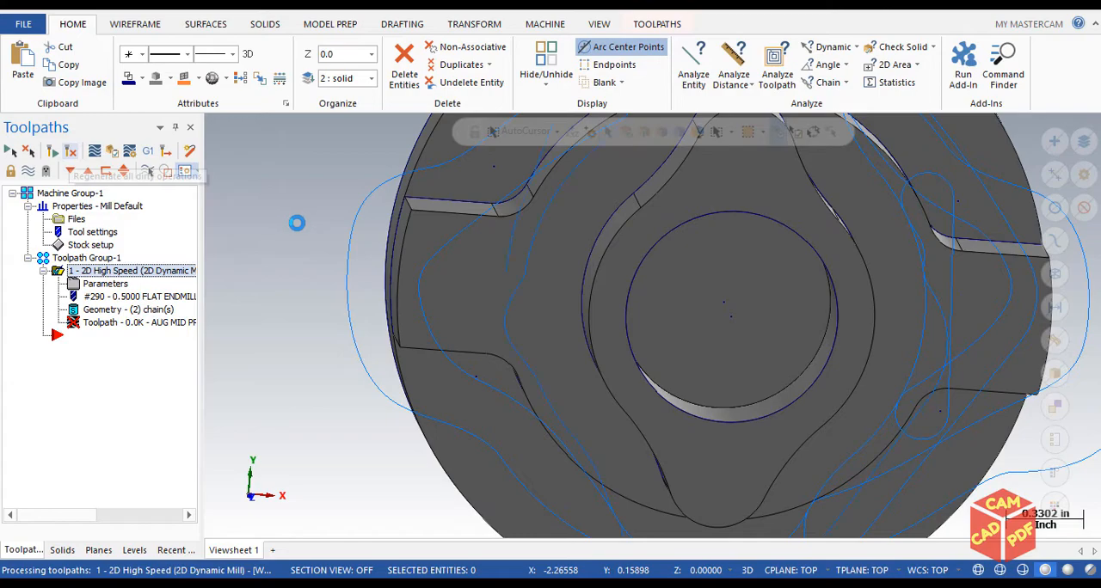
{"action": "left_click", "coordinate": [109, 158]}
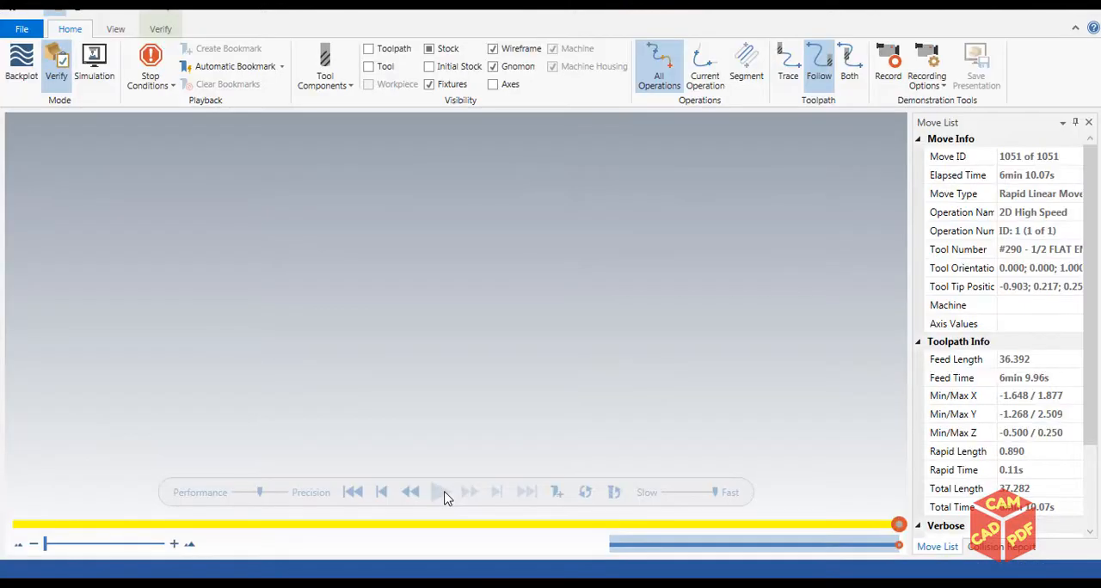
Play the verification to the end of the operation while watching the boss profile from the top
{"action": "left_click", "coordinate": [438, 496]}
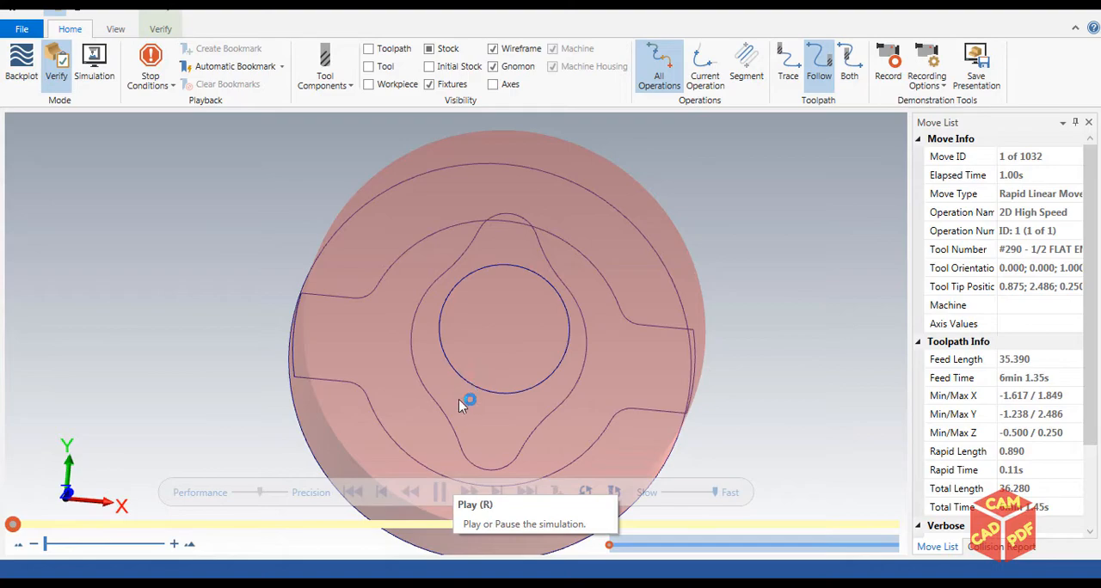
{"action": "left_click", "coordinate": [438, 492]}
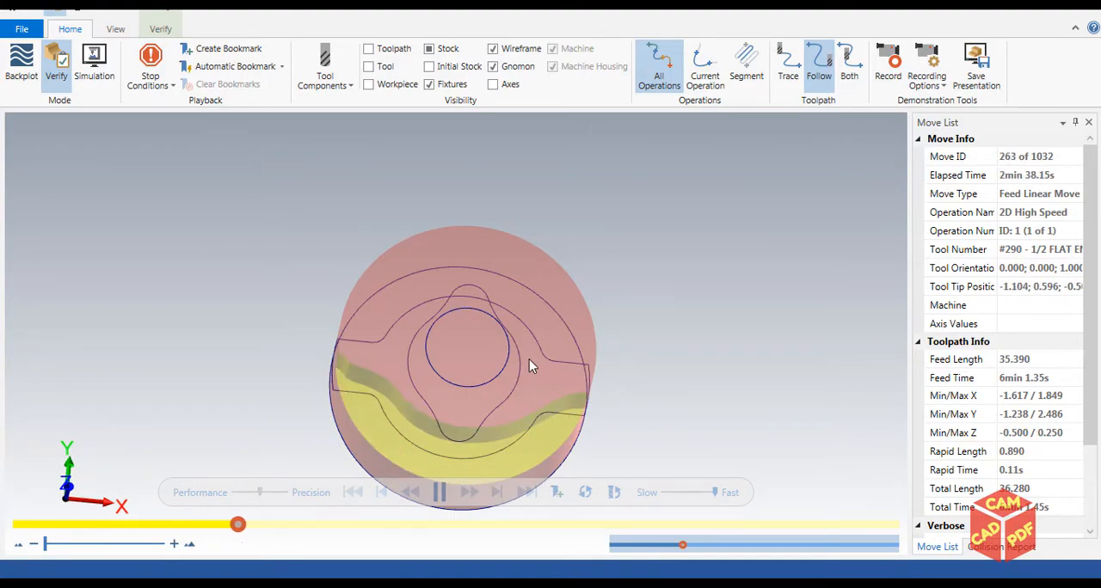
{"action": "key", "text": "alt+1"}
{"action": "scroll", "coordinate": [482, 367], "scroll_direction": "up", "scroll_amount": 5}
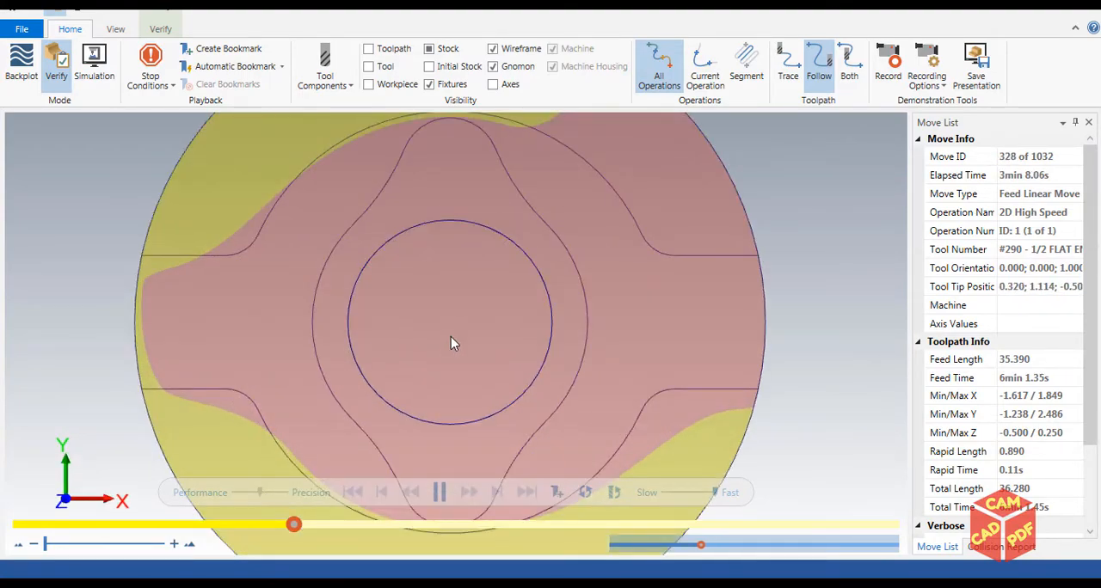
{"action": "scroll", "coordinate": [283, 175], "scroll_direction": "up", "scroll_amount": 4}
{"action": "scroll", "coordinate": [293, 184], "scroll_direction": "down", "scroll_amount": 2}
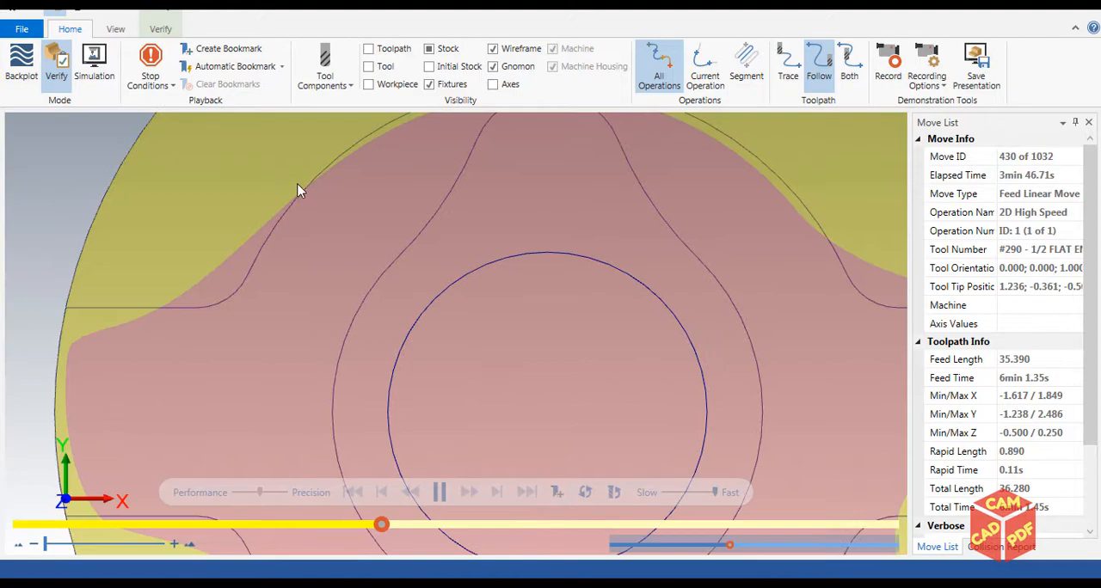
{"action": "scroll", "coordinate": [413, 220], "scroll_direction": "down", "scroll_amount": 7}
{"action": "scroll", "coordinate": [430, 193], "scroll_direction": "up", "scroll_amount": 4}
{"action": "scroll", "coordinate": [432, 206], "scroll_direction": "down", "scroll_amount": 3}
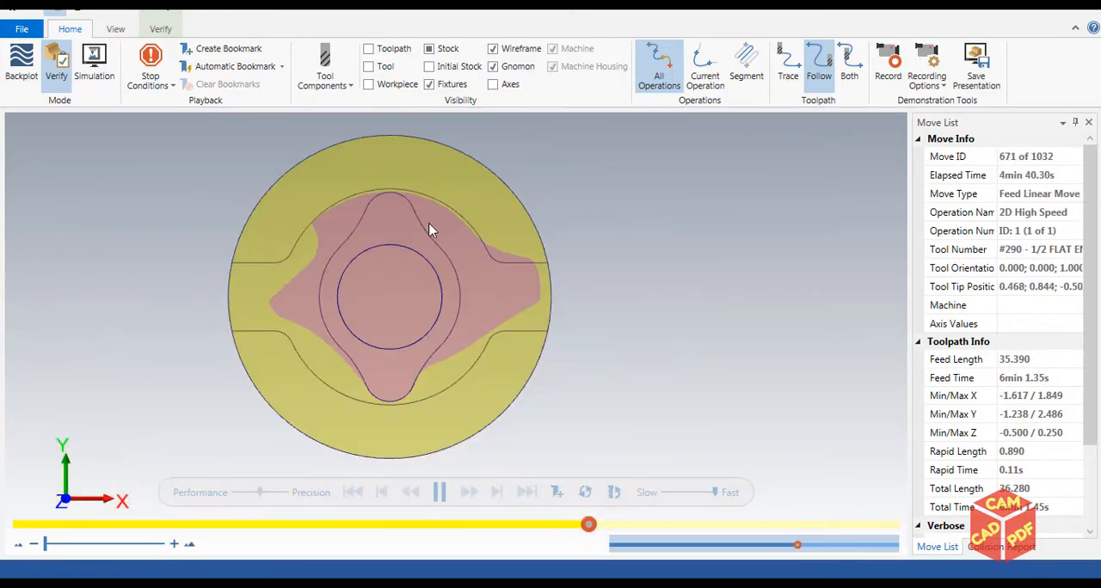
{"action": "scroll", "coordinate": [421, 232], "scroll_direction": "up", "scroll_amount": 6}
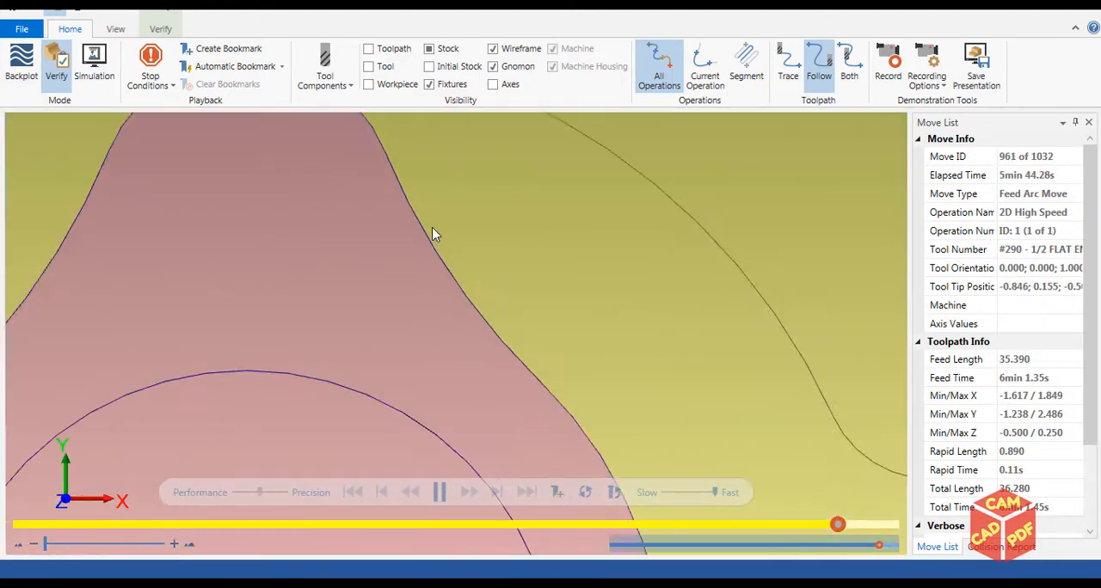
{"action": "scroll", "coordinate": [434, 230], "scroll_direction": "down", "scroll_amount": 5}
{"action": "scroll", "coordinate": [445, 236], "scroll_direction": "up", "scroll_amount": 4}
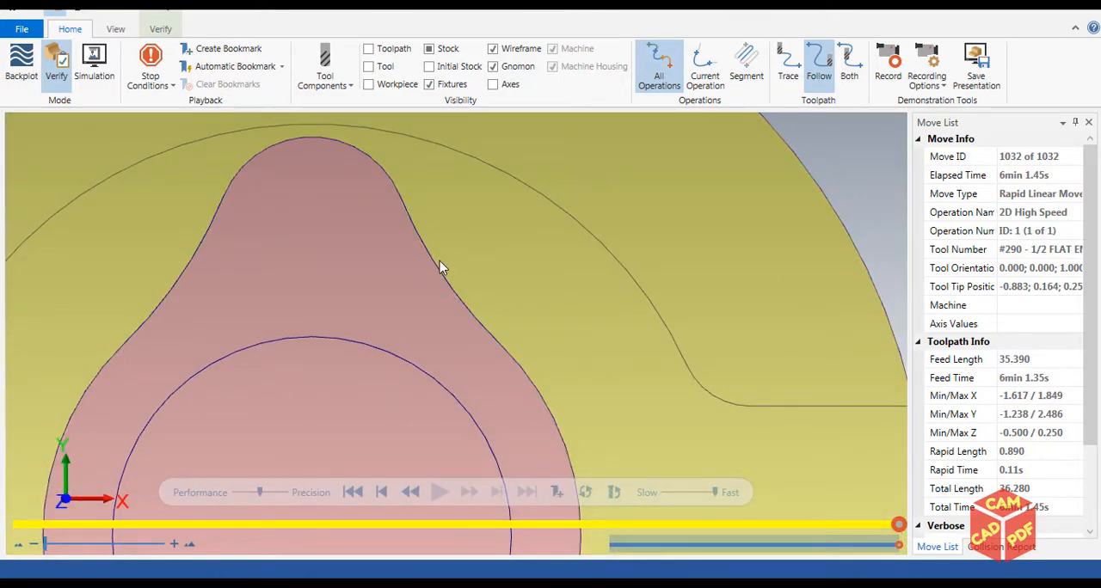
Compare the machined boss wall with the wireframe profile from the top, and close the simulation
{"action": "scroll", "coordinate": [446, 270], "scroll_direction": "up", "scroll_amount": 3}
{"action": "middle_click_drag", "start_coordinate": [448, 271], "coordinate": [309, 288]}
{"action": "scroll", "coordinate": [389, 294], "scroll_direction": "down", "scroll_amount": 4}
{"action": "scroll", "coordinate": [336, 285], "scroll_direction": "down", "scroll_amount": 6}
{"action": "scroll", "coordinate": [311, 295], "scroll_direction": "up", "scroll_amount": 5}
{"action": "scroll", "coordinate": [327, 247], "scroll_direction": "down", "scroll_amount": 4}
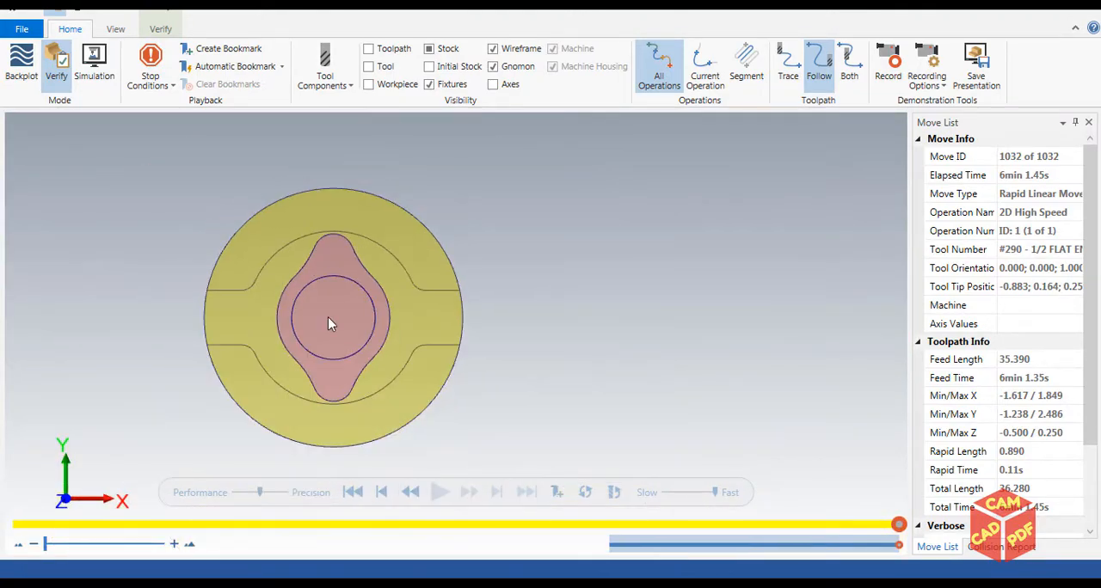
{"action": "scroll", "coordinate": [350, 330], "scroll_direction": "up", "scroll_amount": 3}
{"action": "mouse_move", "coordinate": [408, 278]}
{"action": "middle_mouse_down"}
{"action": "mouse_move", "coordinate": [393, 241]}
{"action": "mouse_move", "coordinate": [416, 295]}
{"action": "middle_mouse_up"}
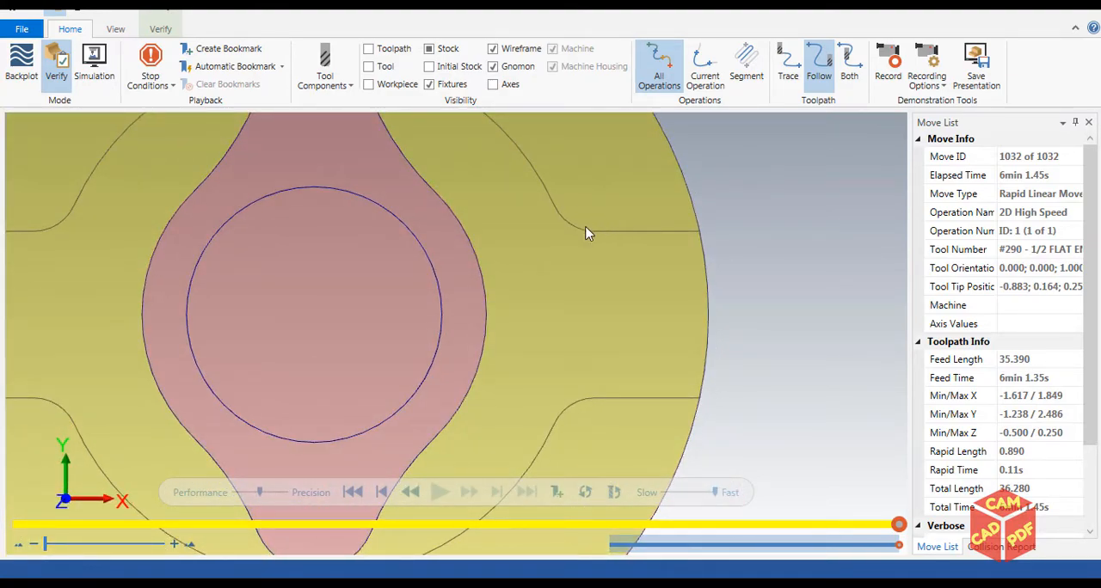
{"action": "scroll", "coordinate": [491, 252], "scroll_direction": "down", "scroll_amount": 3}
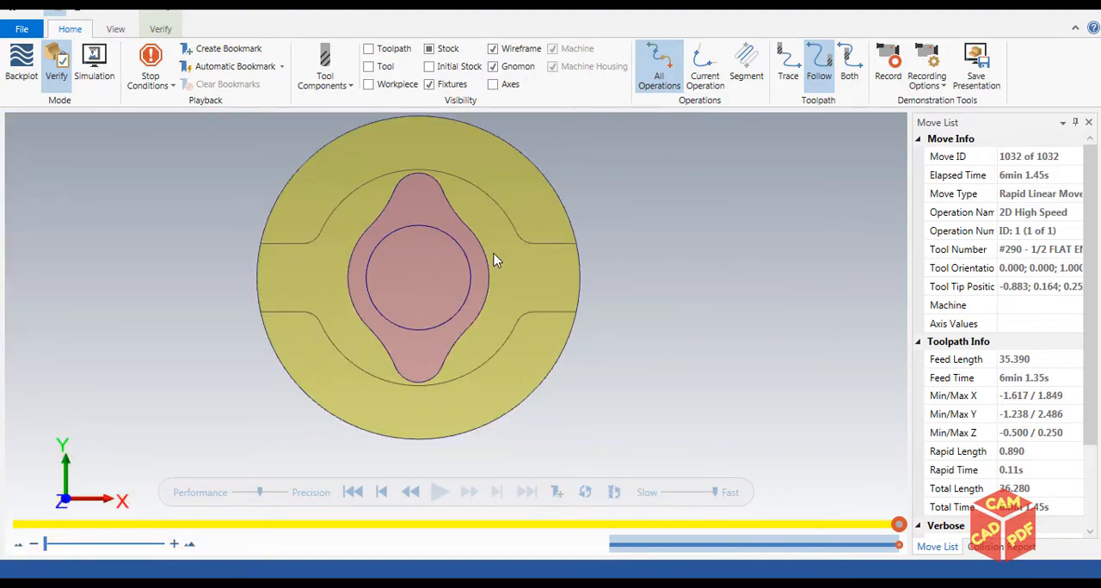
{"action": "double_click", "coordinate": [989, 6]}
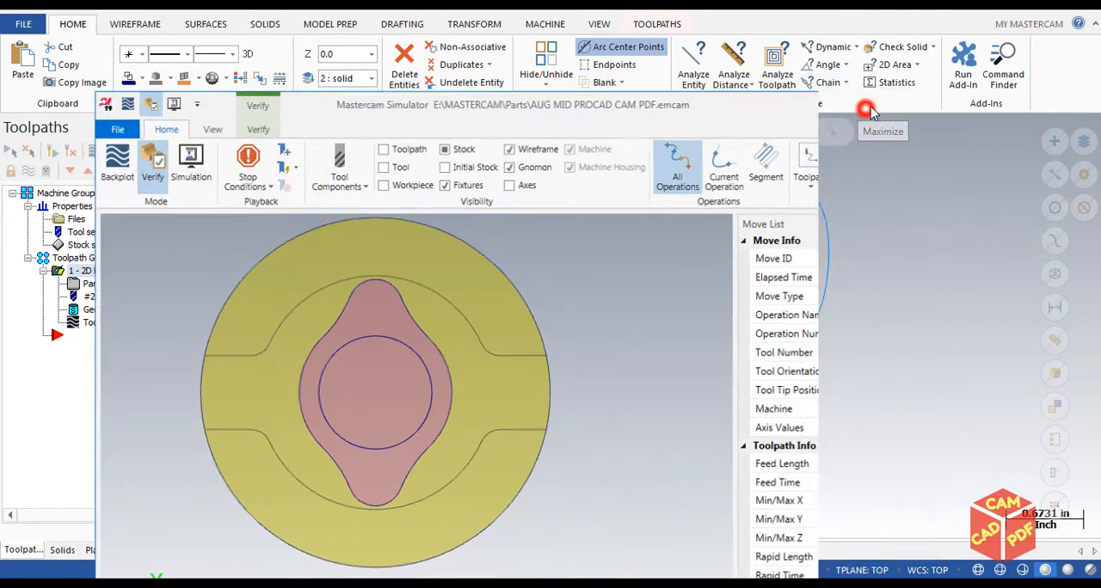
{"action": "left_click", "coordinate": [870, 109]}
{"action": "left_click", "coordinate": [1023, 15]}
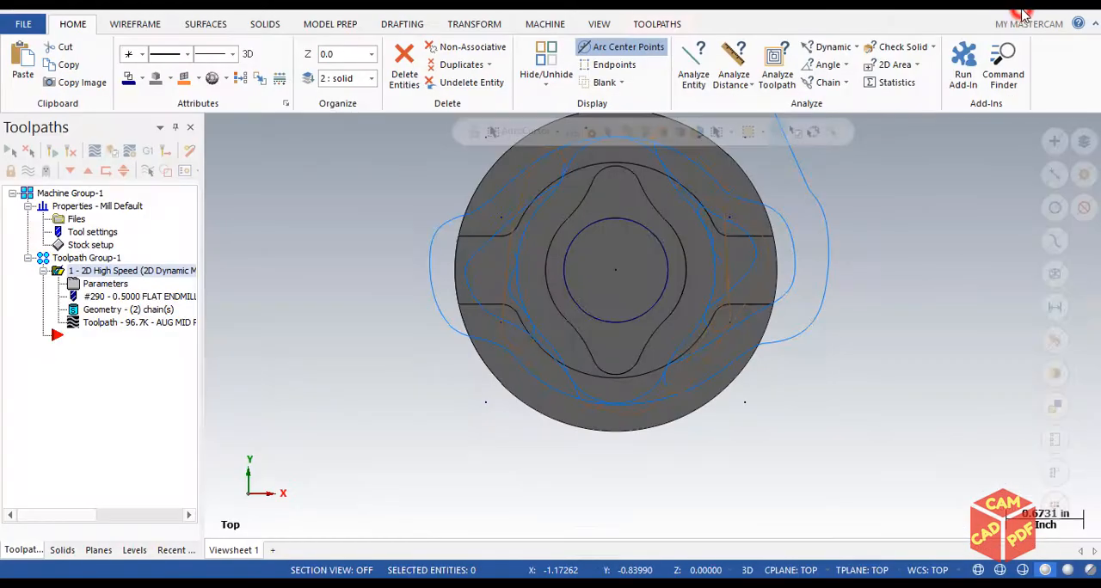
Set the stock to leave on walls to 0.03 in the Dynamic Mill cut parameters
{"action": "left_click", "coordinate": [105, 286]}
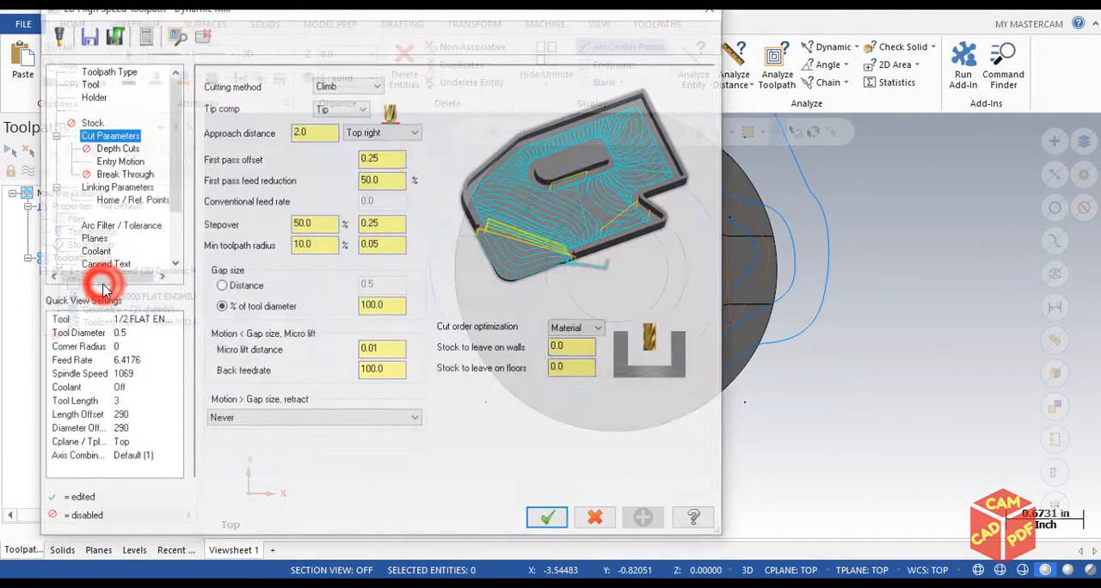
{"action": "left_click", "coordinate": [575, 348]}
{"action": "type", "text": "3"}
{"action": "left_click", "coordinate": [590, 445]}
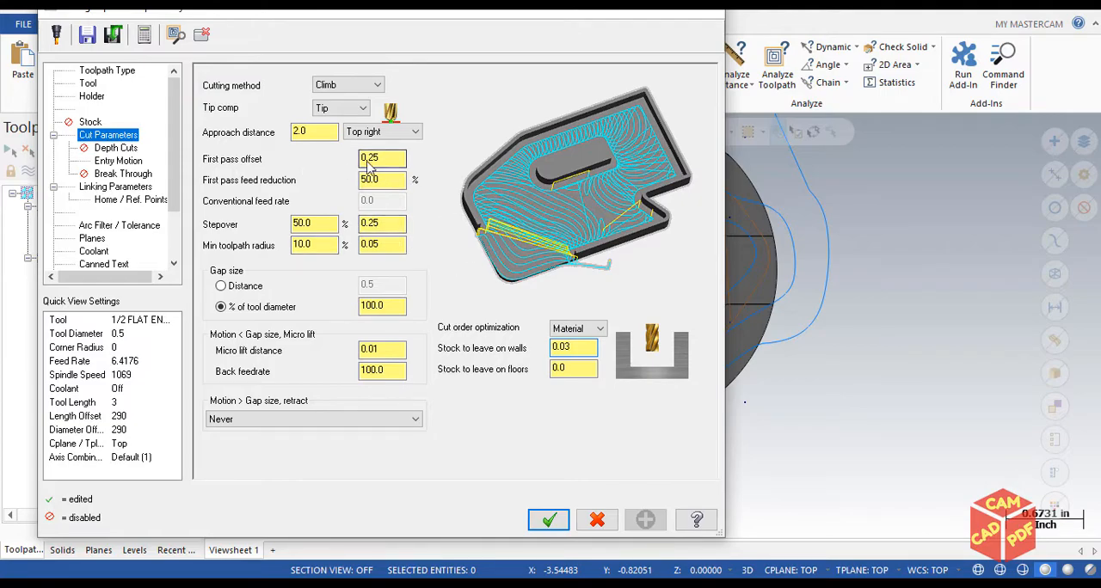
Enable depth cuts for the Dynamic Mill toolpath and set the max rough step to 0.25
{"action": "left_click_drag", "start_coordinate": [439, 19], "coordinate": [653, 24]}
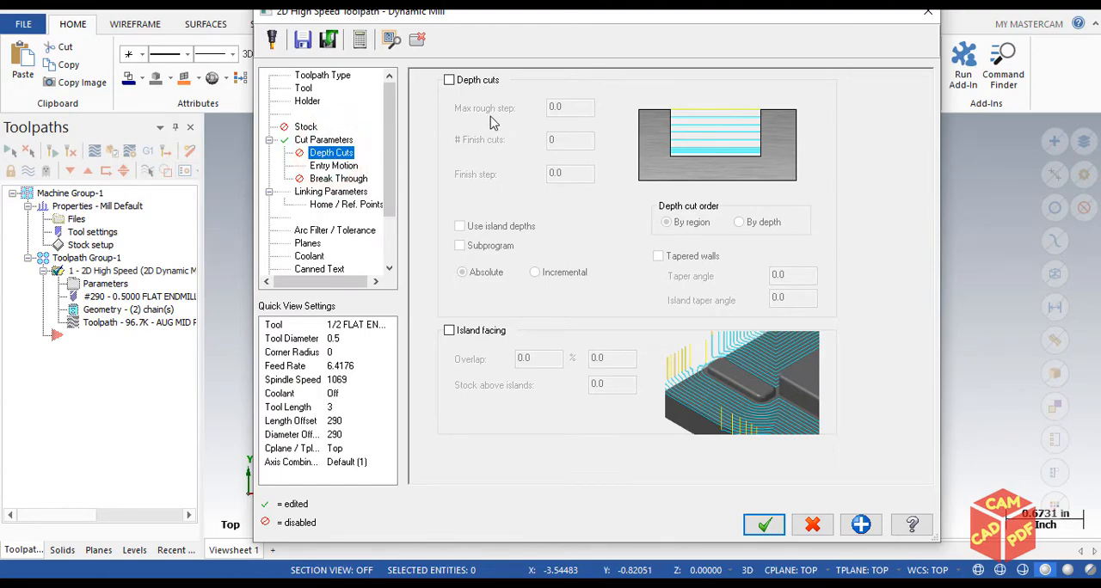
{"action": "left_click", "coordinate": [449, 80]}
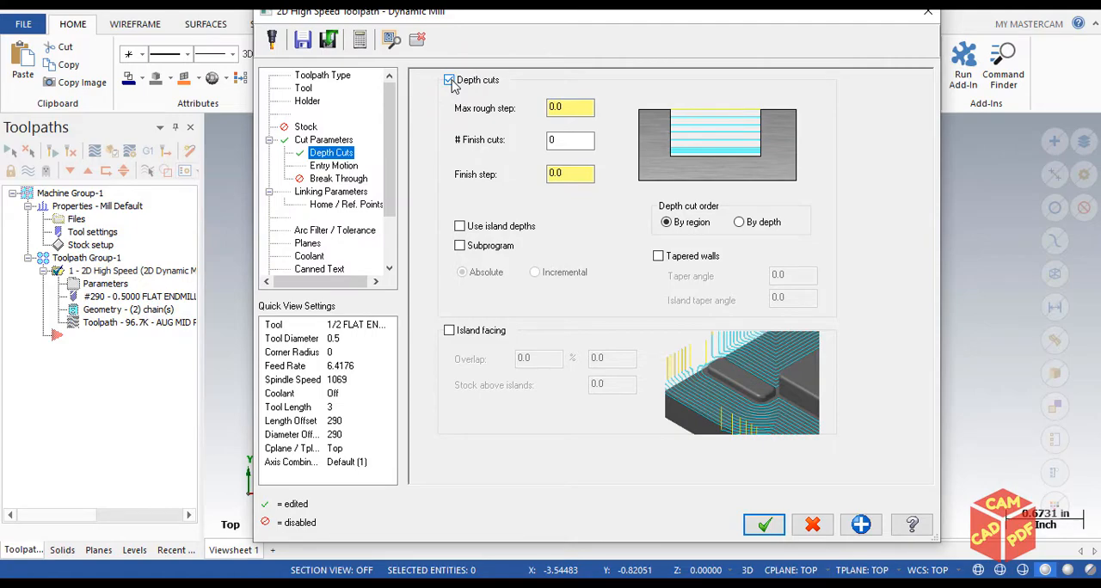
{"action": "left_click_drag", "start_coordinate": [538, 18], "coordinate": [229, 386]}
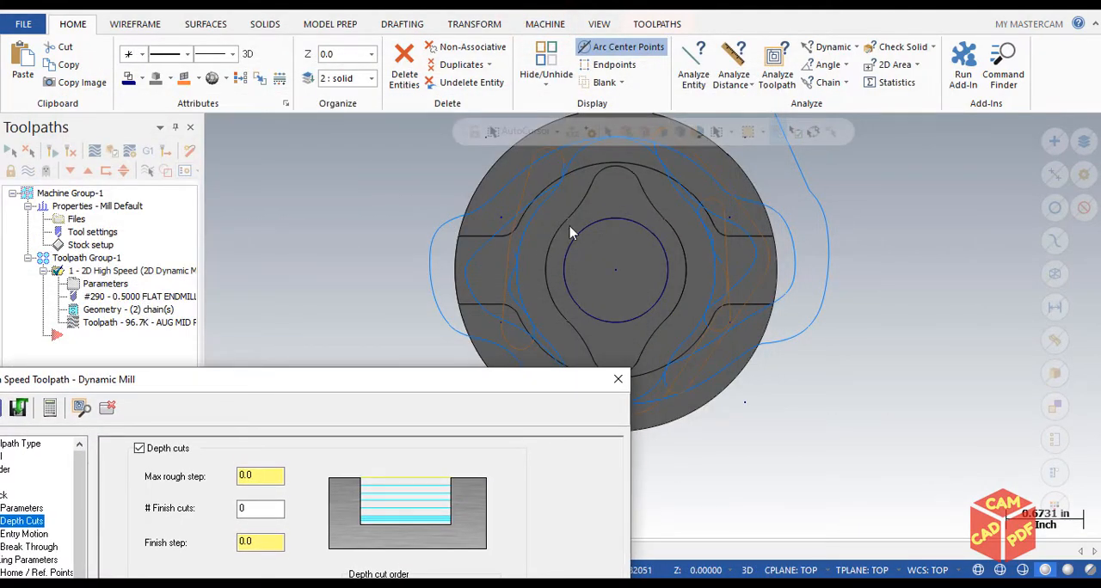
{"action": "left_click_drag", "start_coordinate": [454, 368], "coordinate": [455, 297]}
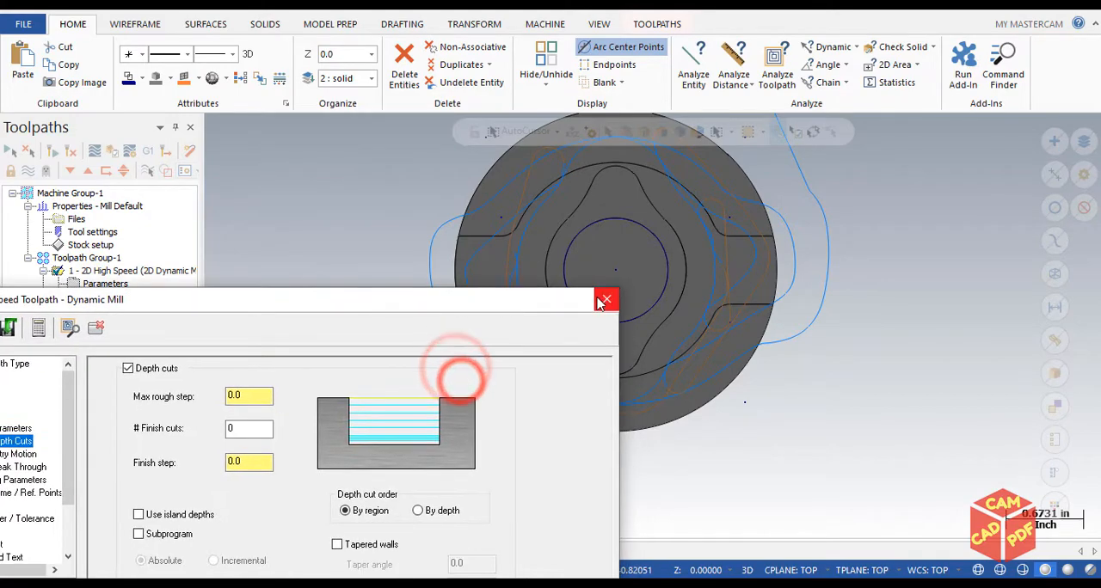
{"action": "left_click_drag", "start_coordinate": [526, 296], "coordinate": [818, 147]}
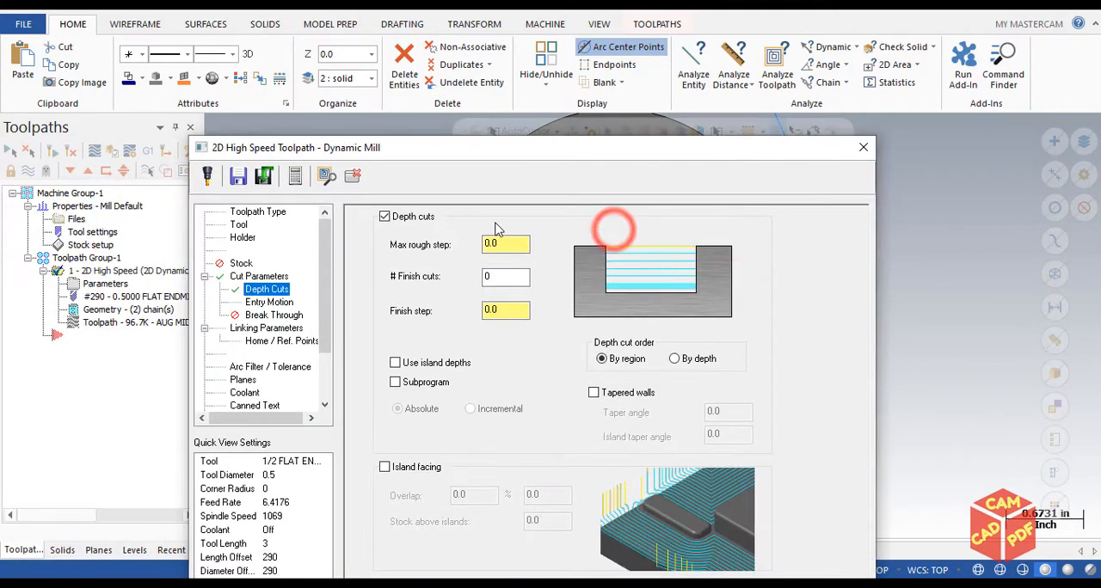
{"action": "left_click_drag", "start_coordinate": [558, 148], "coordinate": [667, 135]}
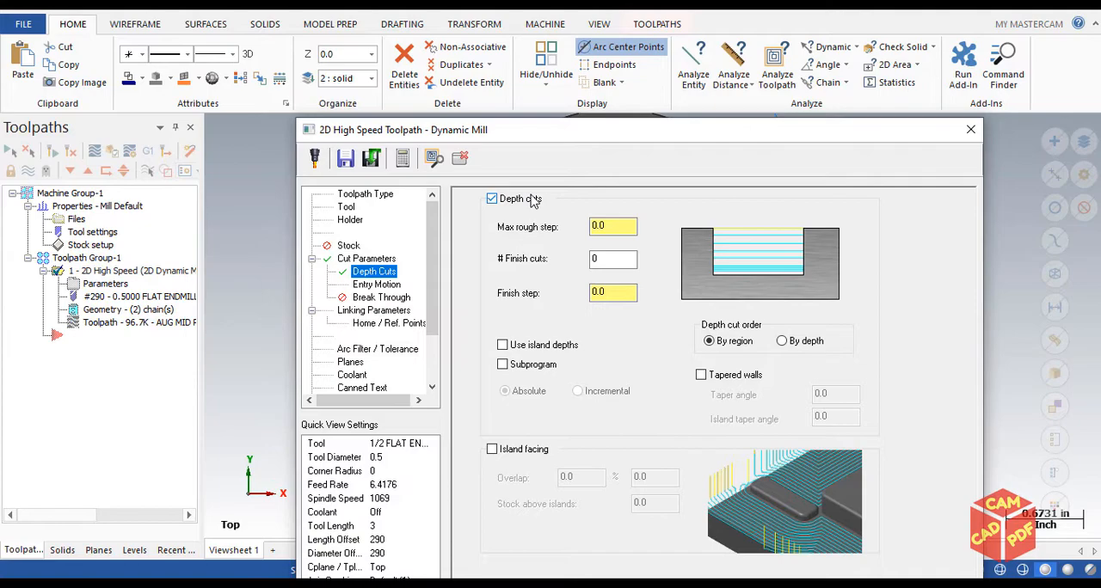
{"action": "left_click", "coordinate": [606, 225]}
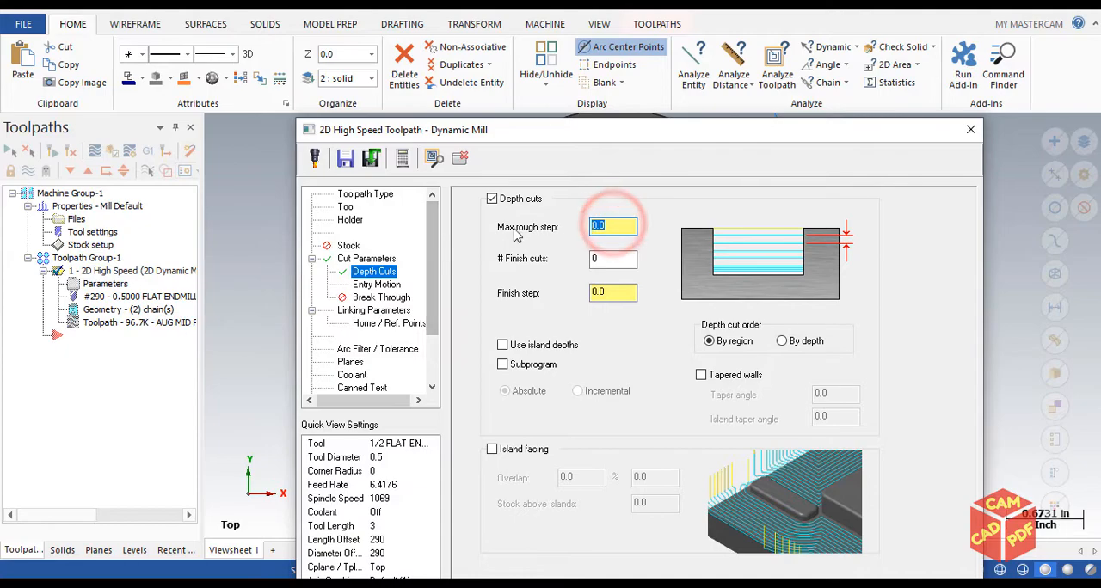
{"action": "left_click_drag", "start_coordinate": [645, 128], "coordinate": [565, 62]}
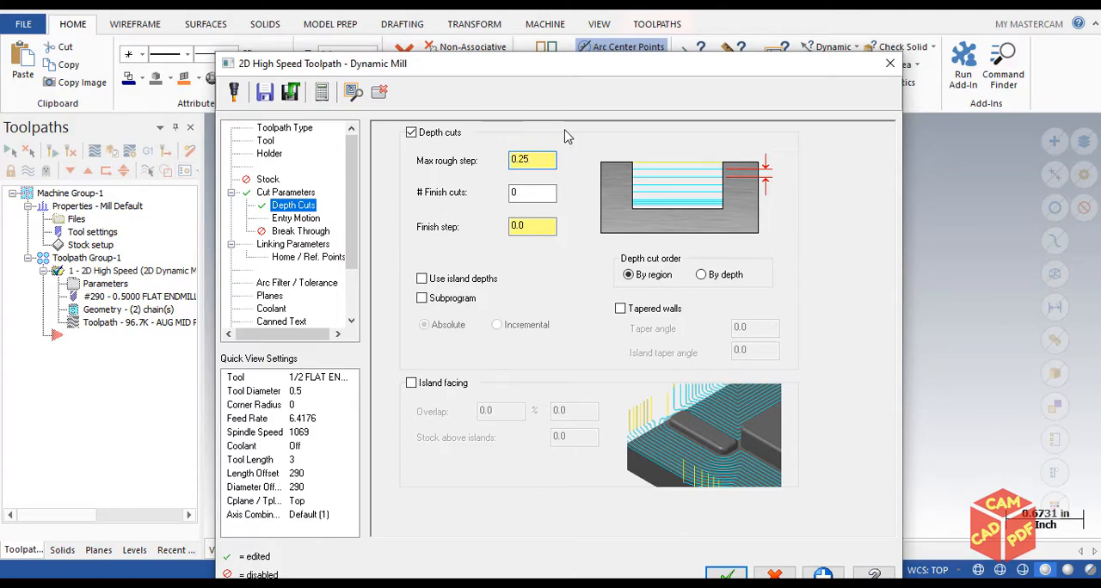
{"action": "left_click", "coordinate": [414, 243]}
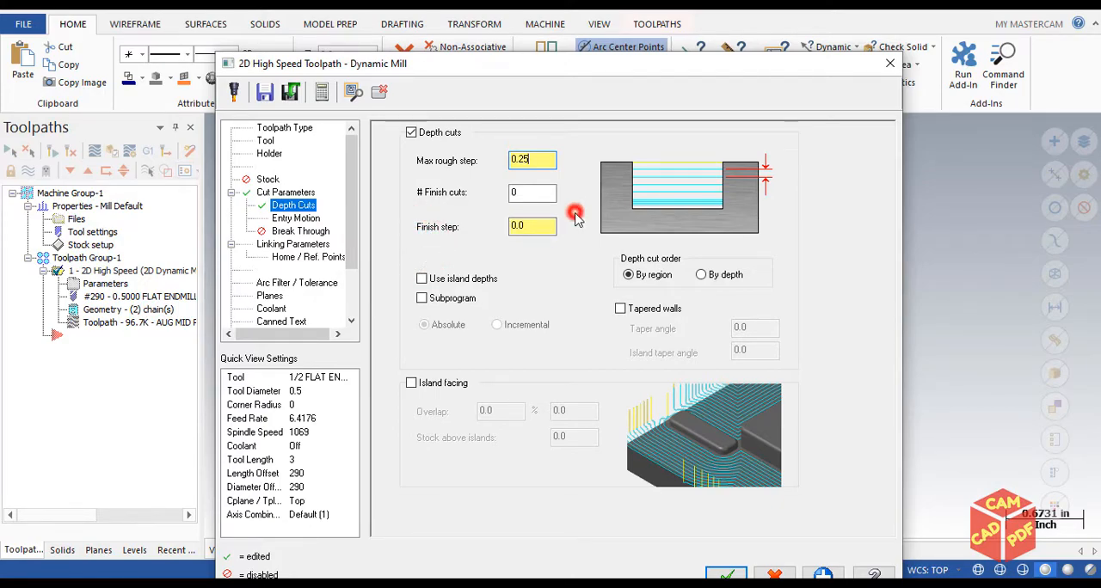
Set the depth cuts to 1 finish cut with a finish step of 0.125
{"action": "left_click", "coordinate": [520, 192]}
{"action": "left_click_drag", "start_coordinate": [528, 195], "coordinate": [327, 188]}
{"action": "type", "text": "1"}
{"action": "left_click", "coordinate": [573, 273]}
{"action": "left_click", "coordinate": [535, 229]}
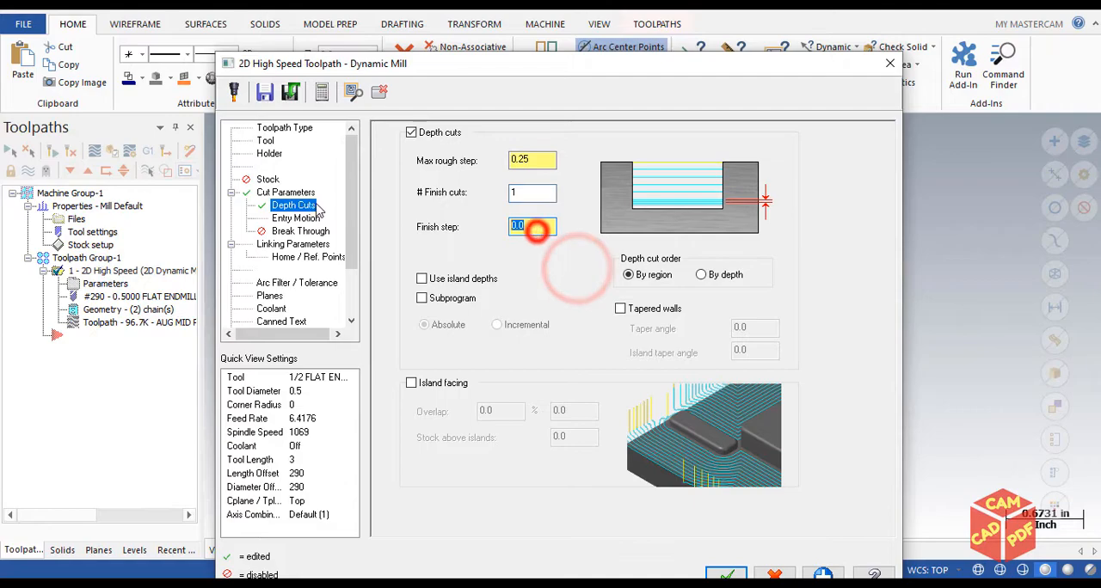
{"action": "type", "text": "0.125"}
{"action": "left_click", "coordinate": [621, 274]}
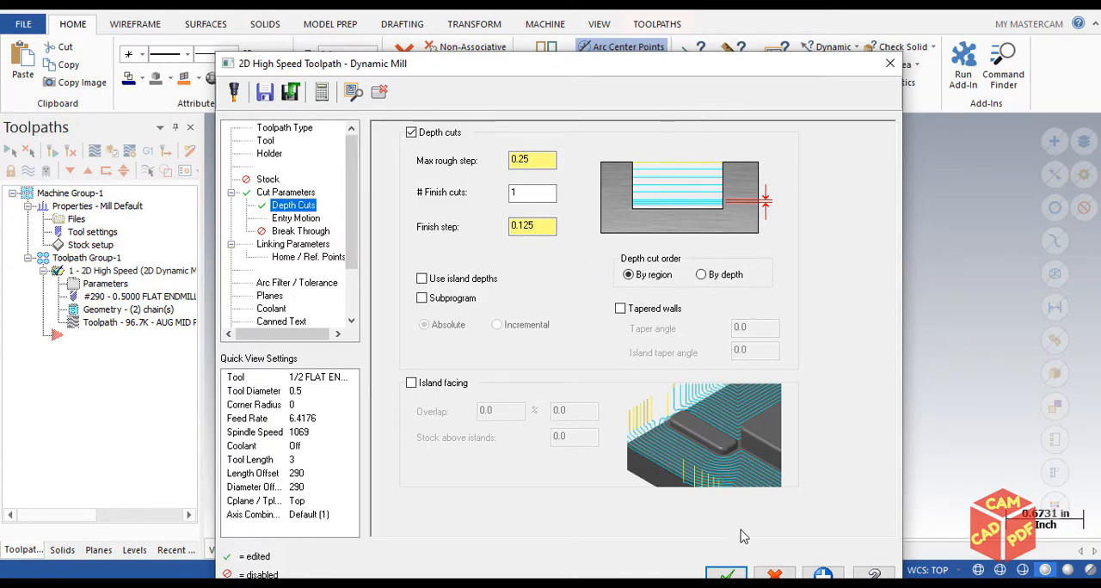
Accept the Dynamic Mill parameters and regenerate the toolpath with the depth cuts
{"action": "left_click", "coordinate": [726, 574]}
{"action": "middle_click_drag", "start_coordinate": [536, 453], "coordinate": [528, 397]}
{"action": "left_click", "coordinate": [10, 150]}
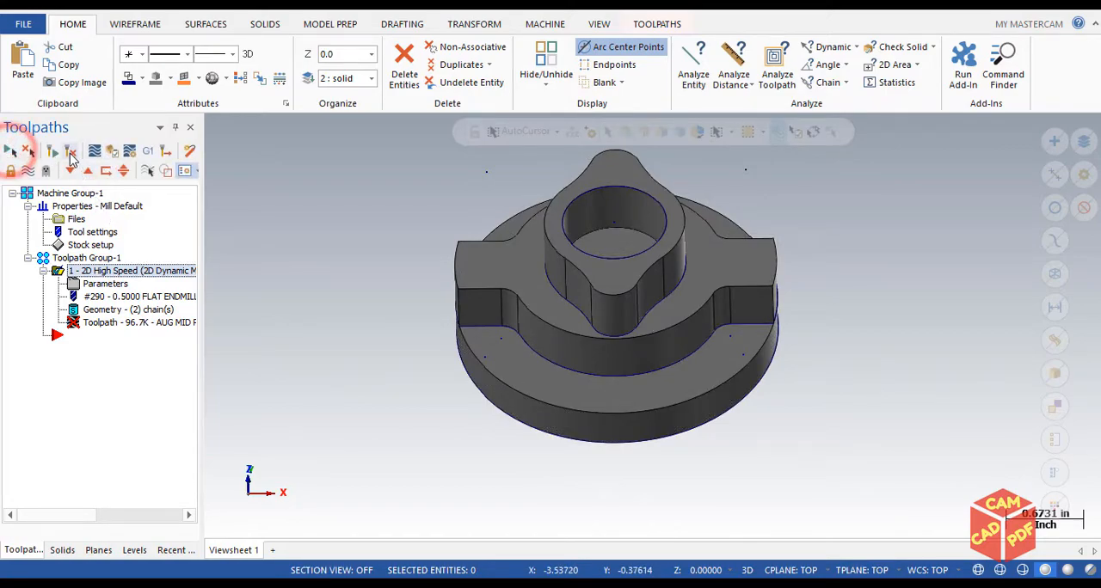
{"action": "left_click", "coordinate": [70, 153]}
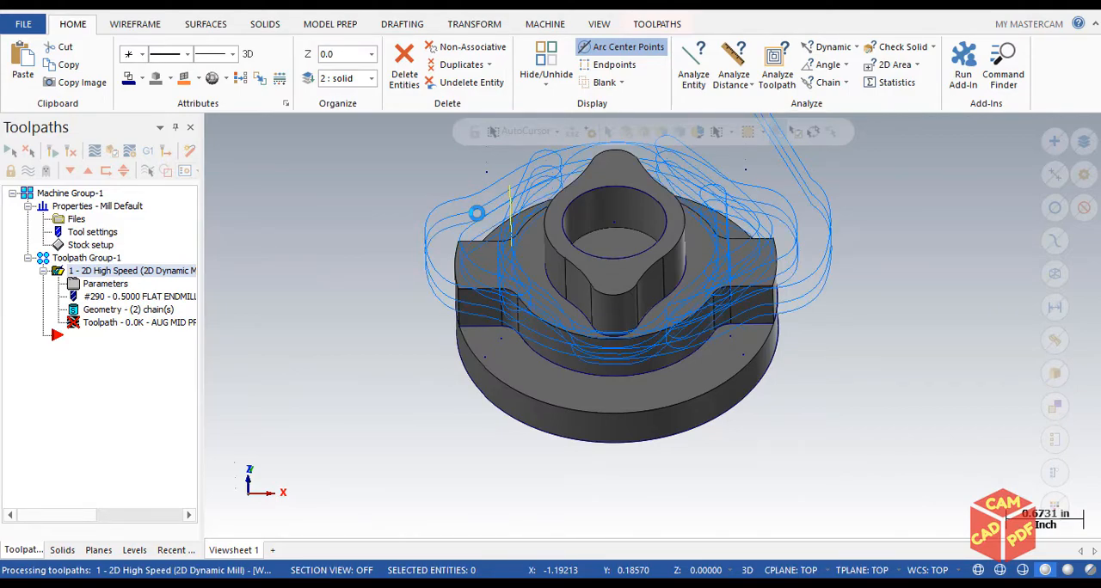
Examine the depth levels of the regenerated toolpath around the boss from the front and at an angle
{"action": "scroll", "coordinate": [599, 264], "scroll_direction": "up", "scroll_amount": 3}
{"action": "mouse_move", "coordinate": [548, 265]}
{"action": "middle_mouse_down"}
{"action": "mouse_move", "coordinate": [444, 214]}
{"action": "mouse_move", "coordinate": [441, 223]}
{"action": "middle_mouse_up"}
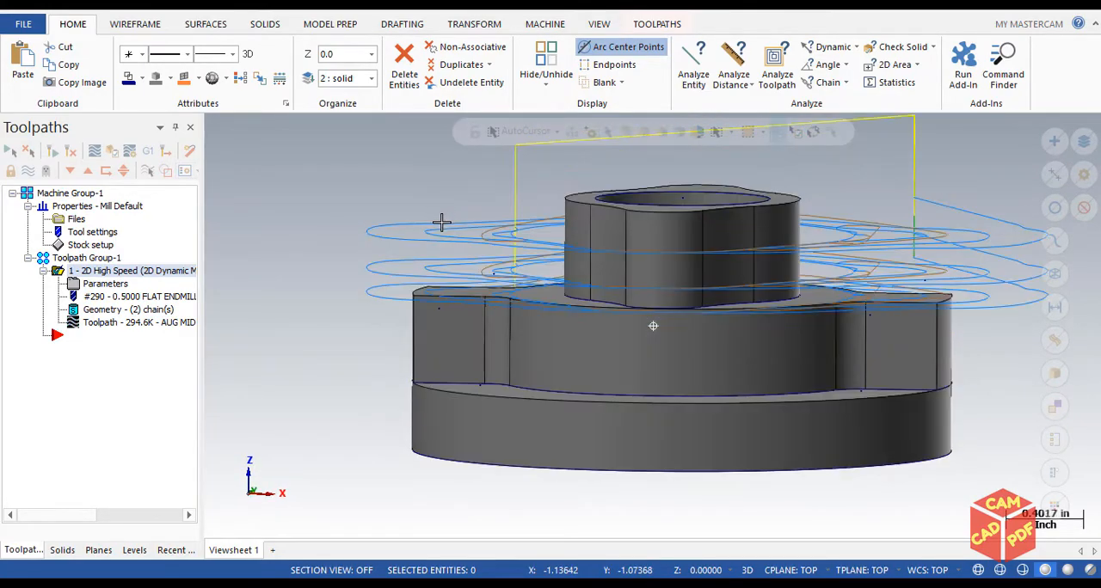
{"action": "scroll", "coordinate": [441, 226], "scroll_direction": "up", "scroll_amount": 4}
{"action": "mouse_move", "coordinate": [402, 292]}
{"action": "middle_mouse_down"}
{"action": "mouse_move", "coordinate": [404, 280]}
{"action": "mouse_move", "coordinate": [418, 289]}
{"action": "middle_mouse_up"}
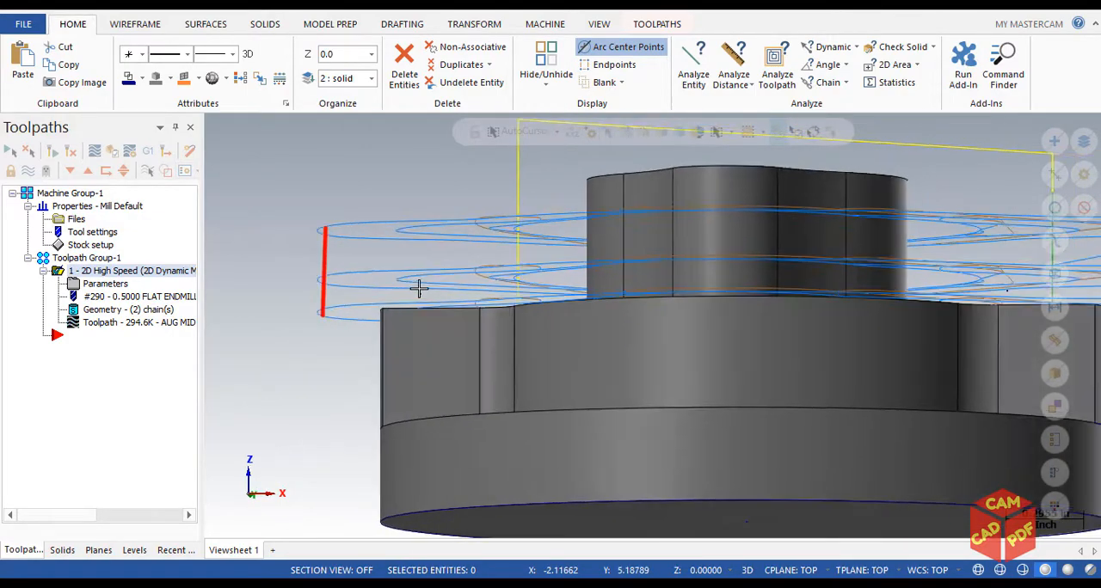
{"action": "key", "text": "alt+2"}
{"action": "scroll", "coordinate": [419, 289], "scroll_direction": "up", "scroll_amount": 2}
{"action": "scroll", "coordinate": [327, 287], "scroll_direction": "down", "scroll_amount": 3}
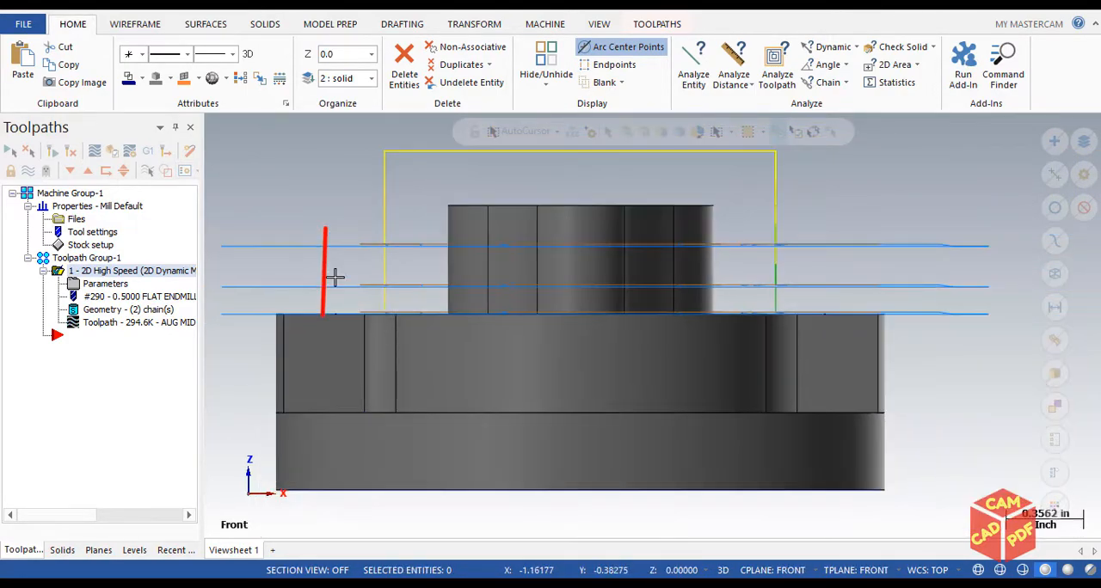
{"action": "scroll", "coordinate": [366, 267], "scroll_direction": "down", "scroll_amount": 1}
{"action": "middle_click_drag", "start_coordinate": [367, 267], "coordinate": [370, 297]}
{"action": "scroll", "coordinate": [369, 298], "scroll_direction": "up", "scroll_amount": 2}
{"action": "scroll", "coordinate": [373, 295], "scroll_direction": "down", "scroll_amount": 4}
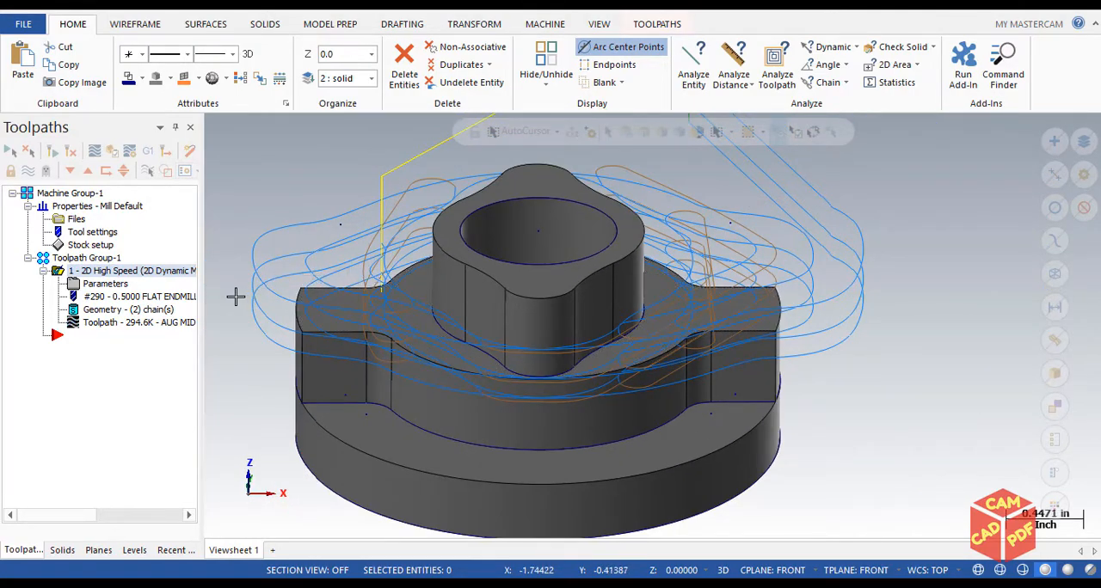
{"action": "scroll", "coordinate": [292, 284], "scroll_direction": "up", "scroll_amount": 3}
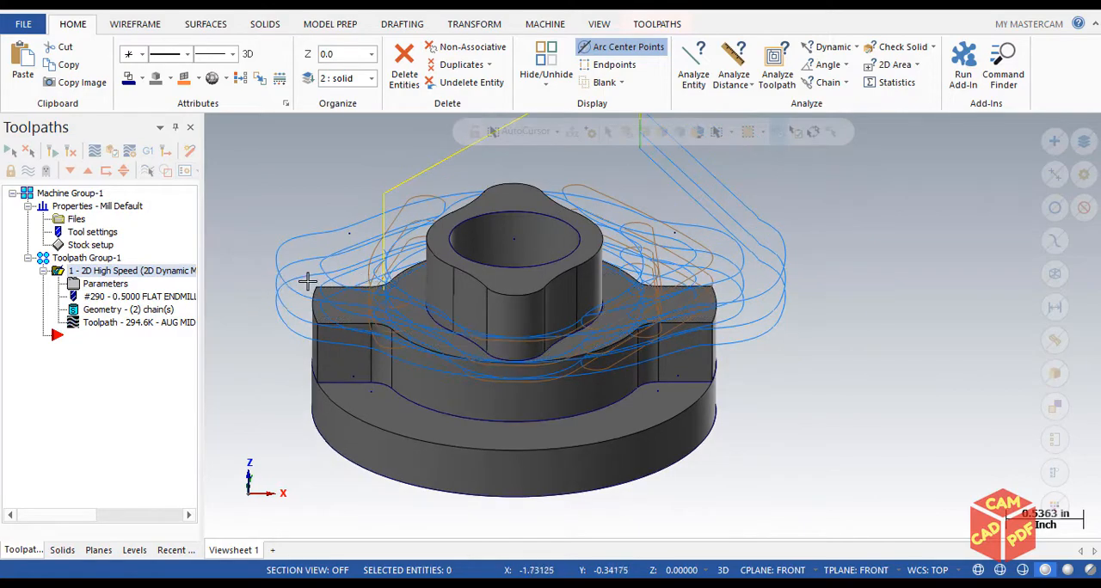
{"action": "middle_click_drag", "start_coordinate": [338, 279], "coordinate": [244, 298]}
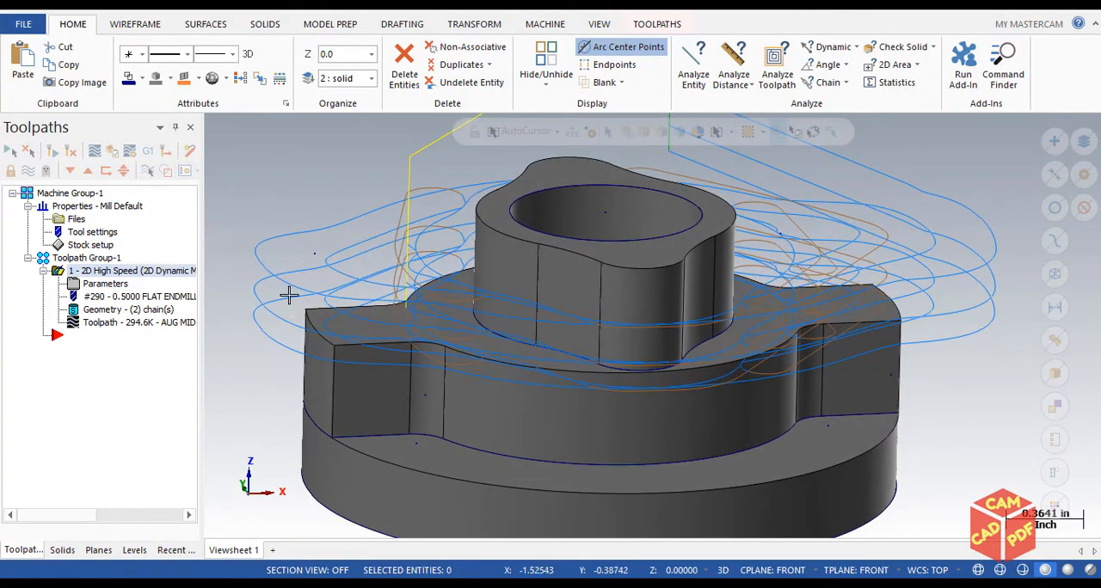
Start Analyze Toolpath for a close inspection of the passes beside the boss
{"action": "middle_click_drag", "start_coordinate": [338, 245], "coordinate": [381, 184]}
{"action": "key", "text": "alt+1"}
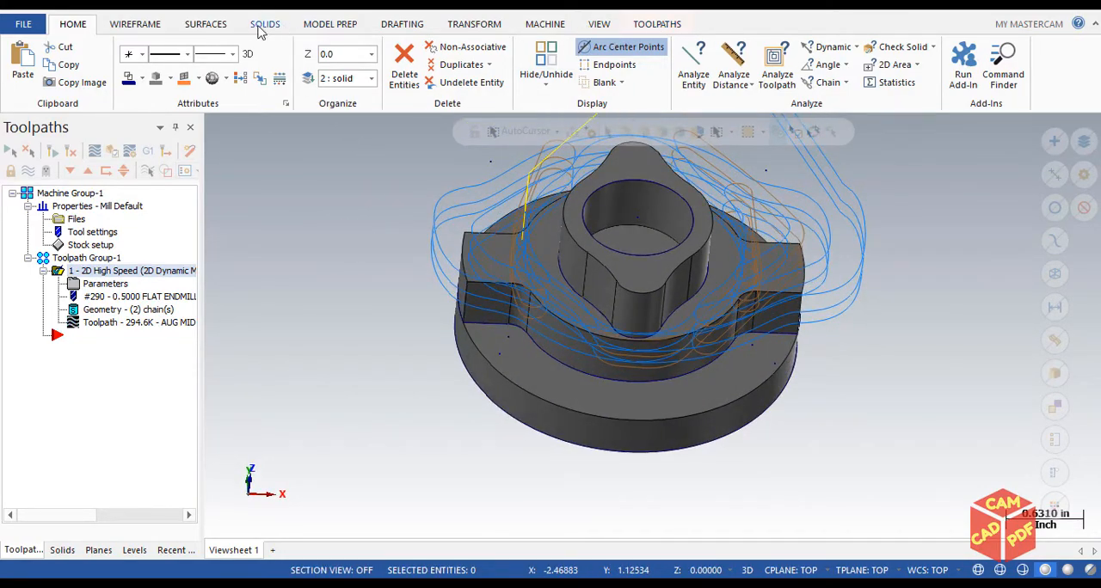
{"action": "left_click", "coordinate": [774, 58]}
{"action": "scroll", "coordinate": [446, 230], "scroll_direction": "up", "scroll_amount": 5}
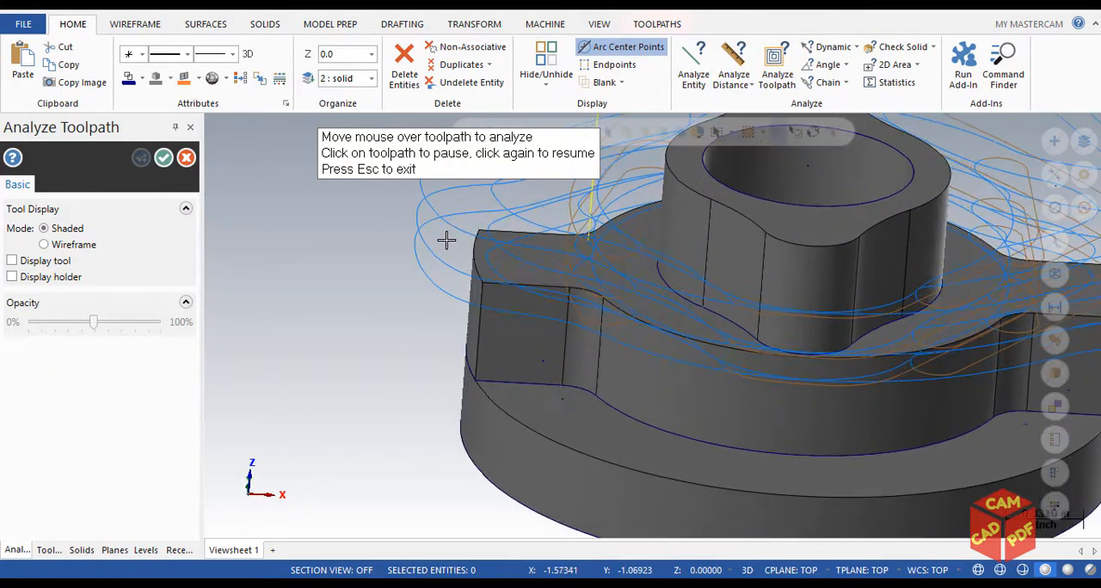
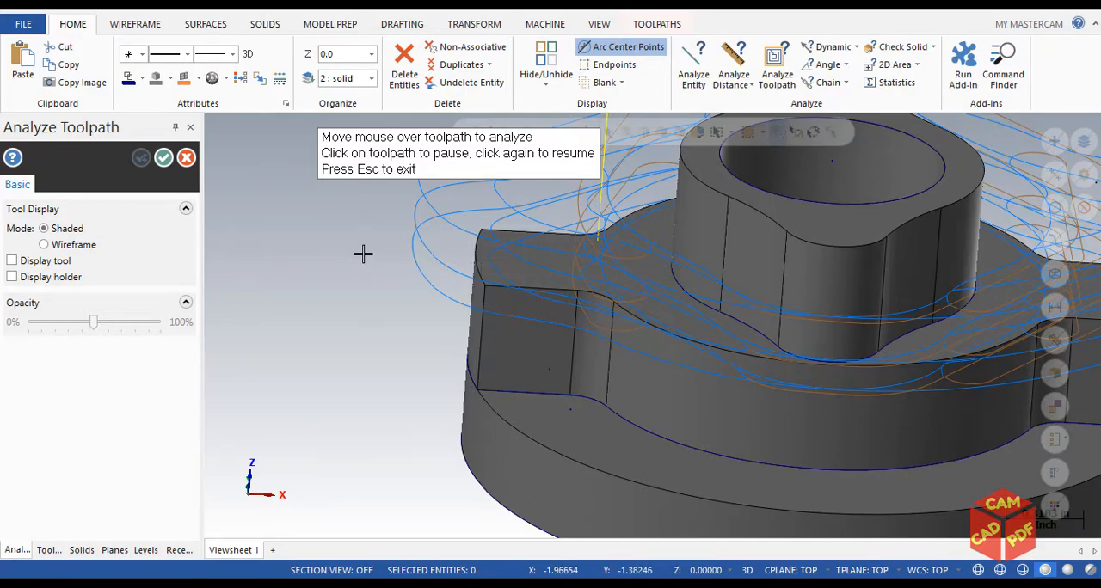
Leave the toolpath analysis and reopen the Dynamic Mill parameters to review the depth cut settings, including the island depths option
{"action": "key", "text": "Escape"}
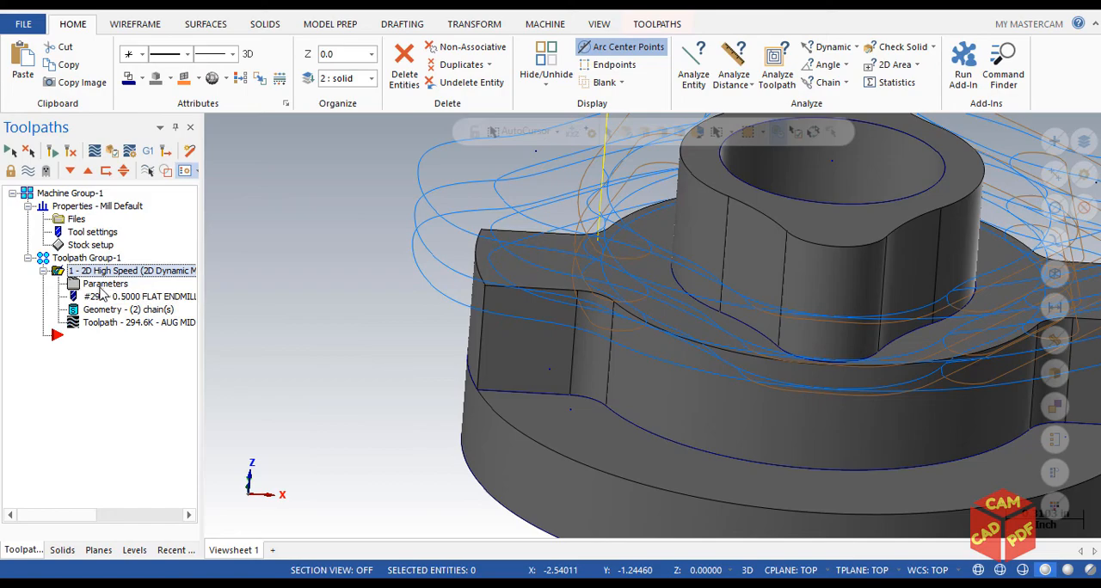
{"action": "left_click", "coordinate": [101, 284]}
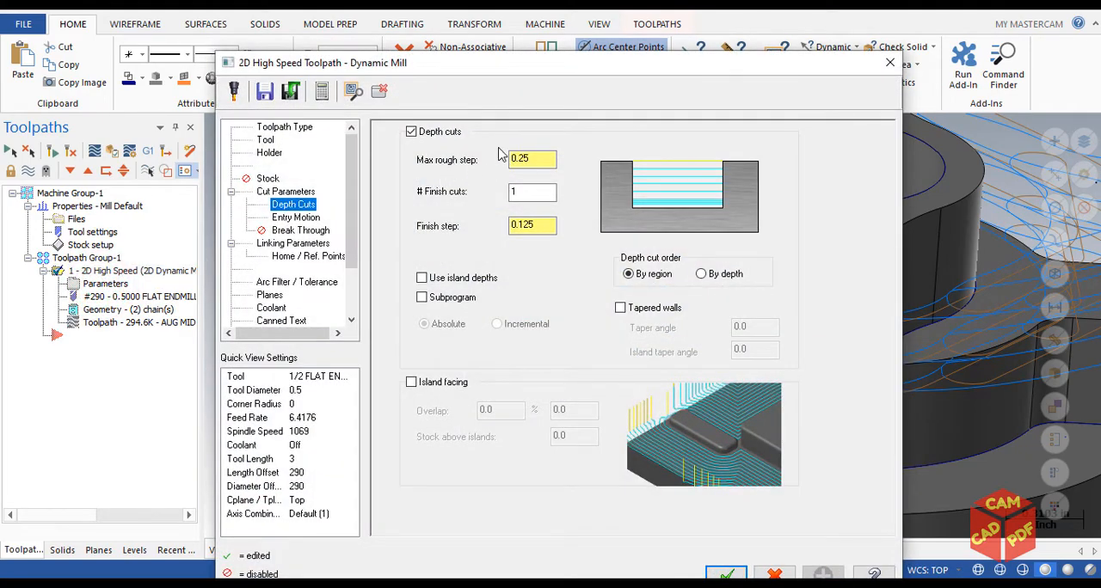
{"action": "left_click_drag", "start_coordinate": [551, 63], "coordinate": [545, 45]}
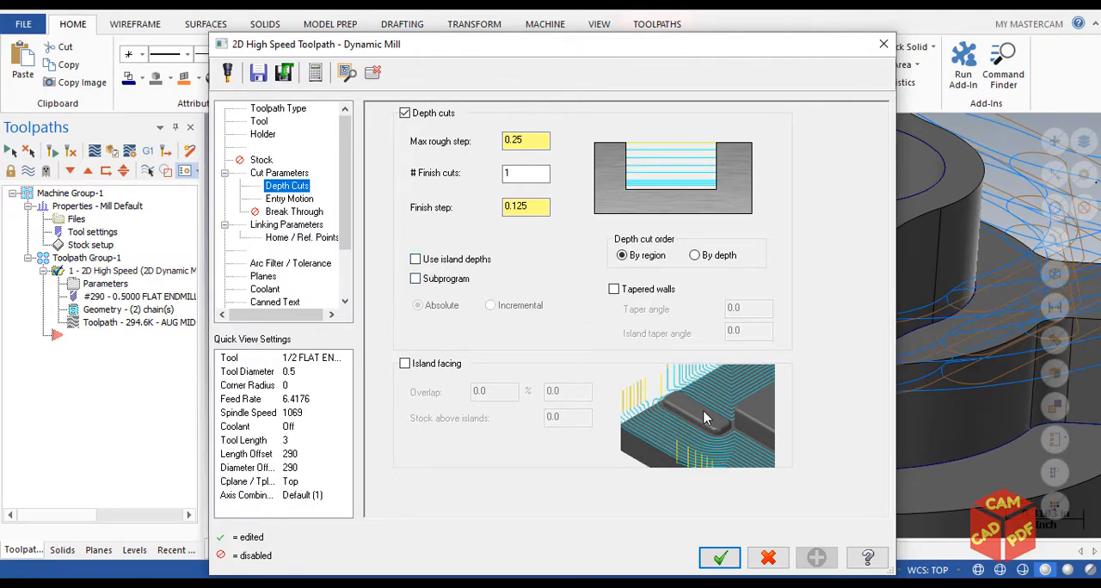
{"action": "left_click", "coordinate": [415, 259]}
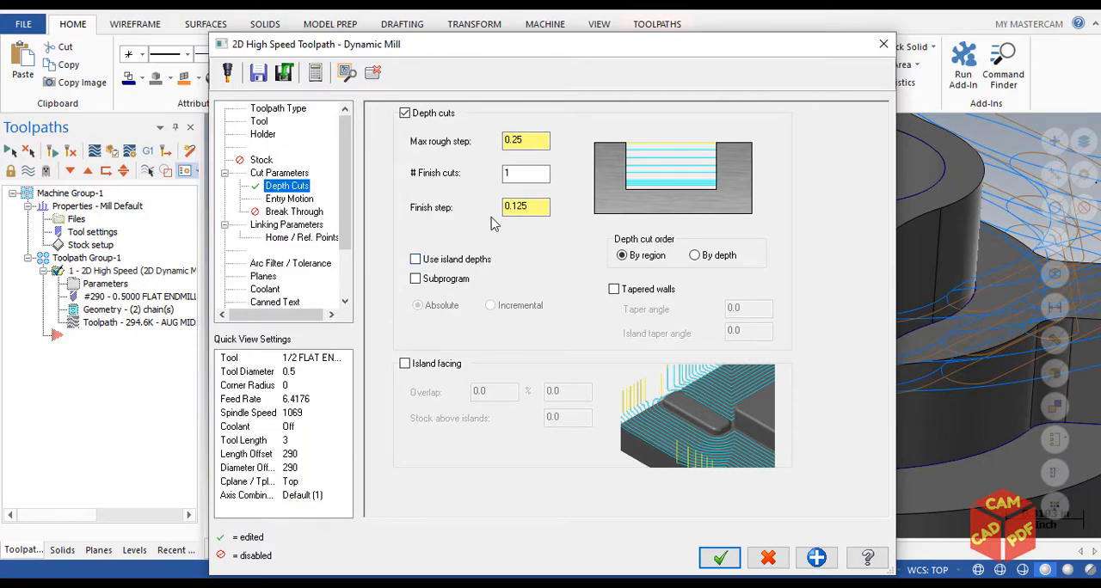
{"action": "left_click_drag", "start_coordinate": [516, 51], "coordinate": [505, 31]}
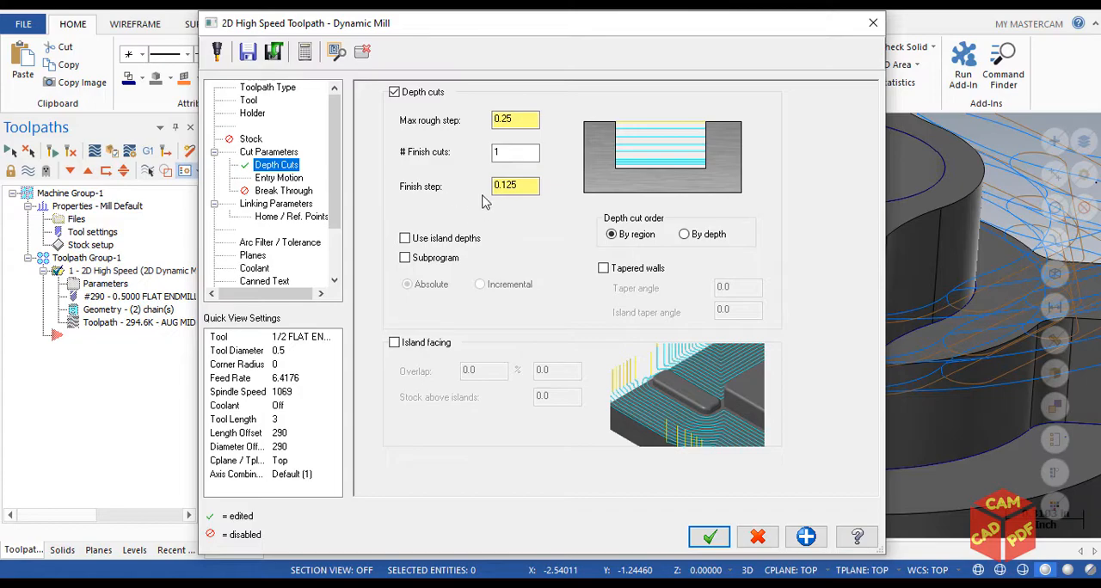
Review the Entry Motion settings and the available entry methods, keeping Helix only
{"action": "left_click", "coordinate": [278, 177]}
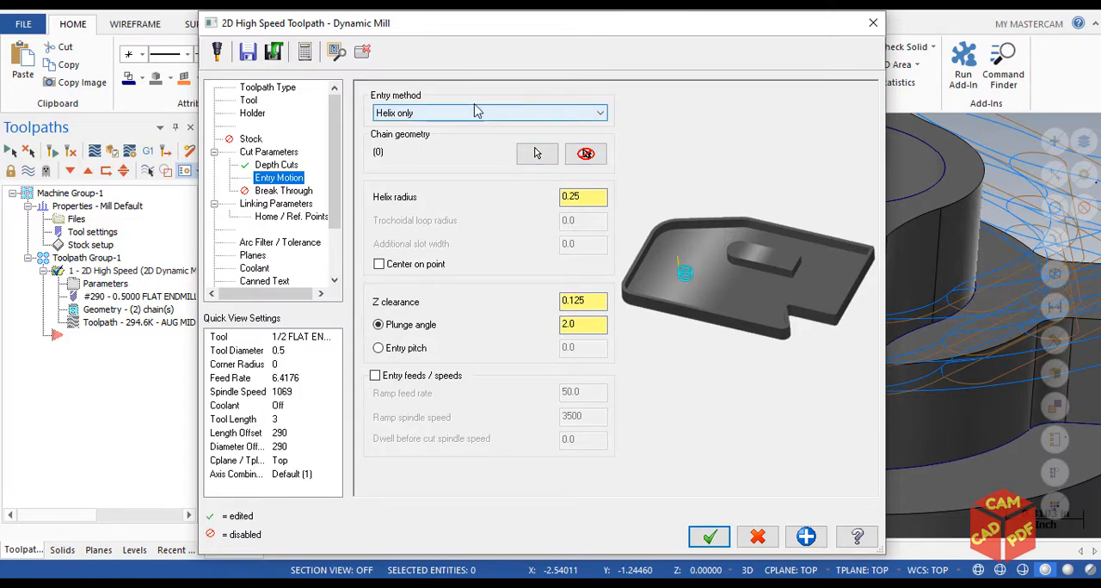
{"action": "left_click_drag", "start_coordinate": [478, 38], "coordinate": [456, 35]}
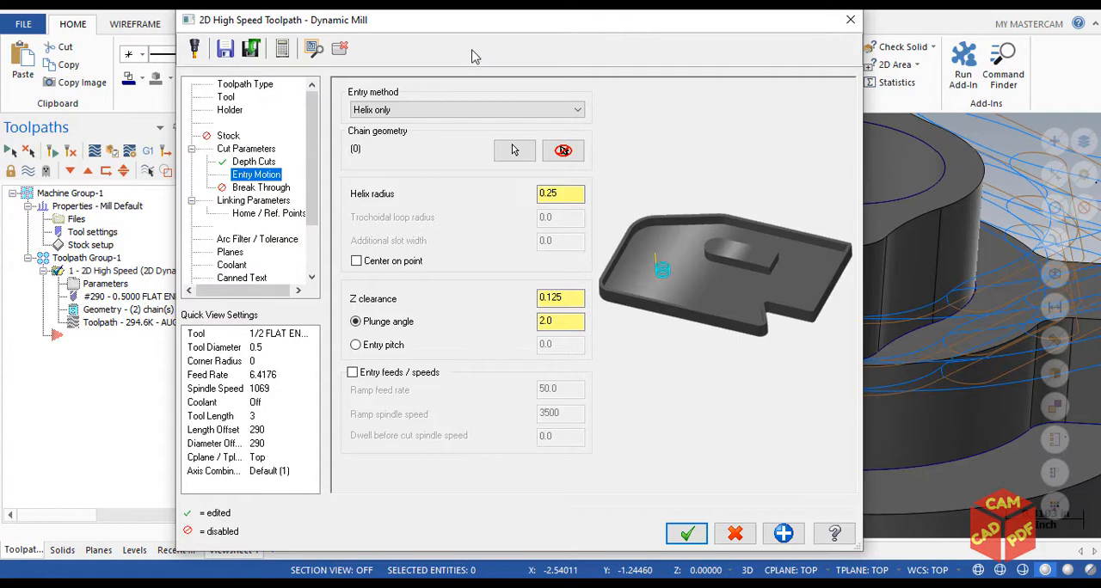
{"action": "left_click", "coordinate": [478, 112]}
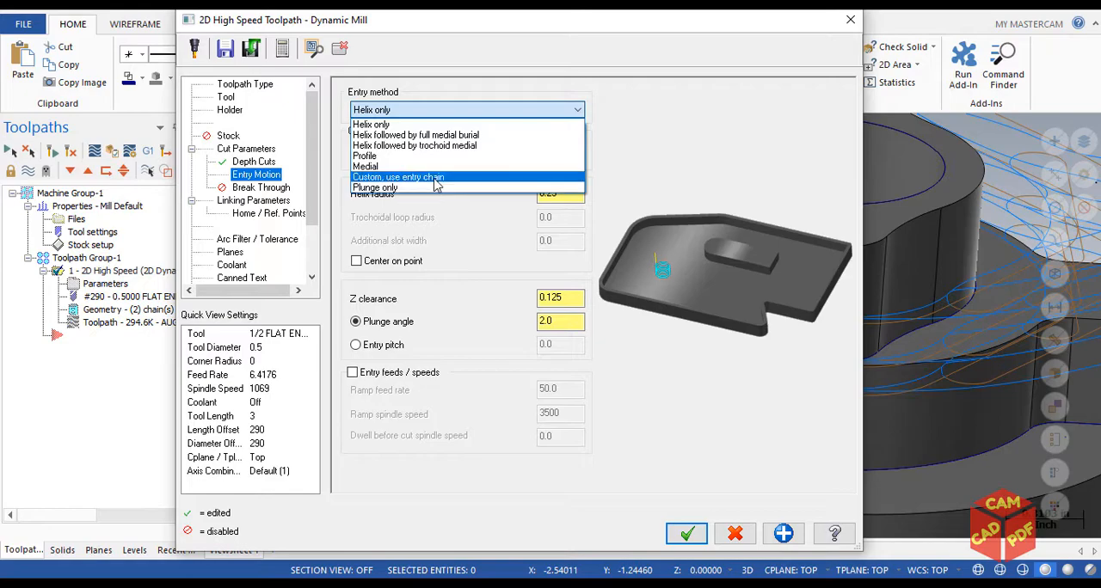
{"action": "left_click", "coordinate": [627, 156]}
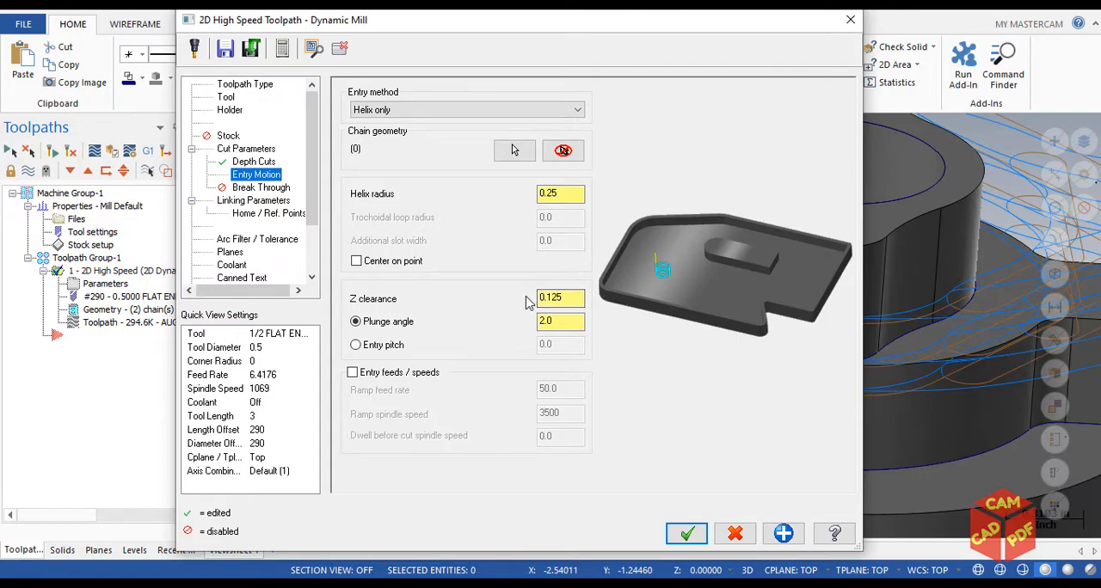
{"action": "left_click_drag", "start_coordinate": [456, 35], "coordinate": [443, 29]}
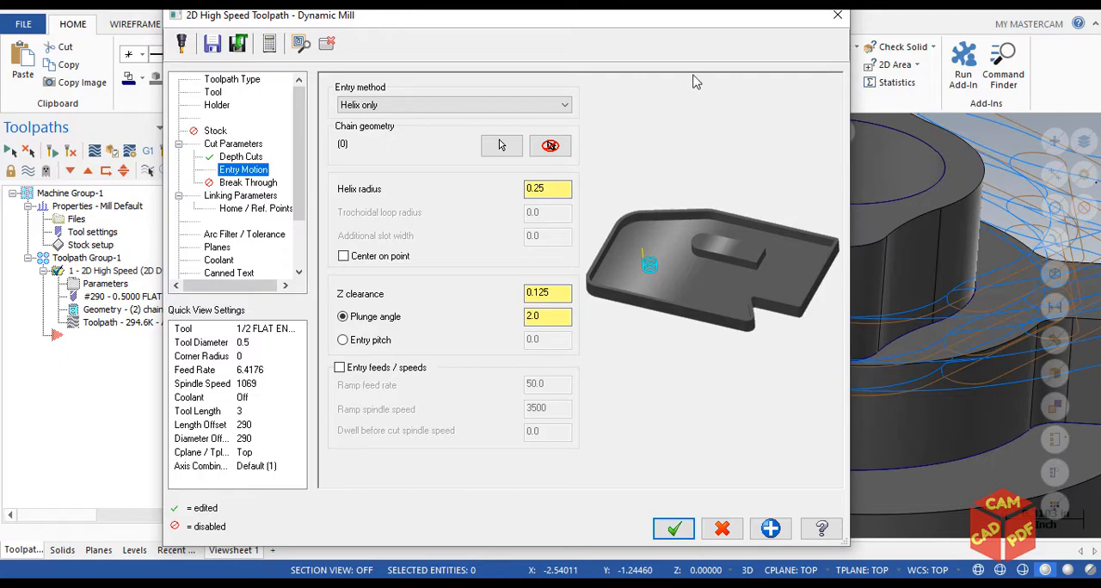
{"action": "left_click_drag", "start_coordinate": [679, 17], "coordinate": [663, 34]}
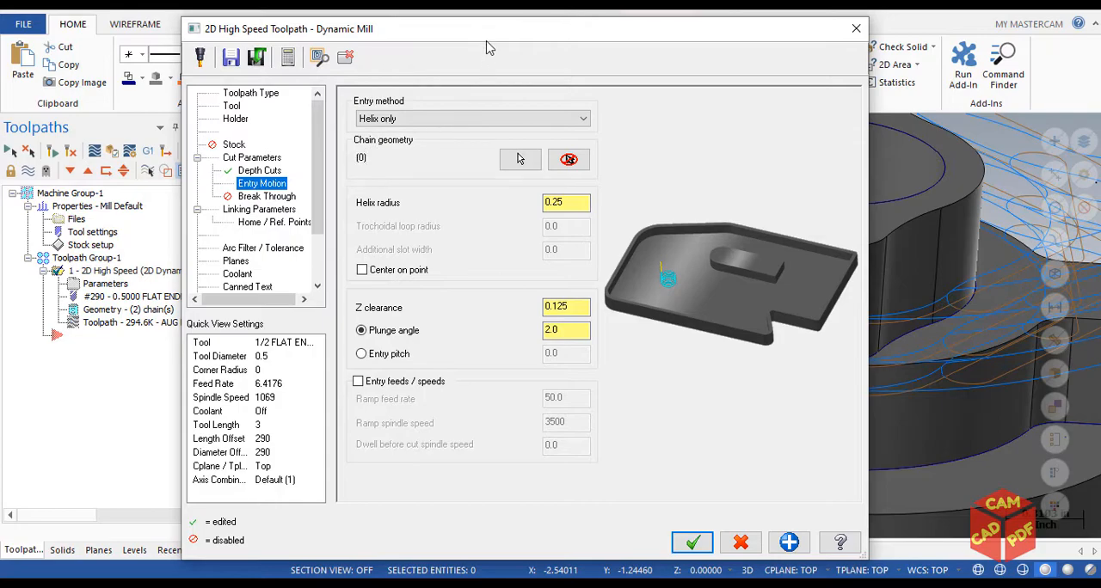
{"action": "left_click_drag", "start_coordinate": [483, 35], "coordinate": [481, 29]}
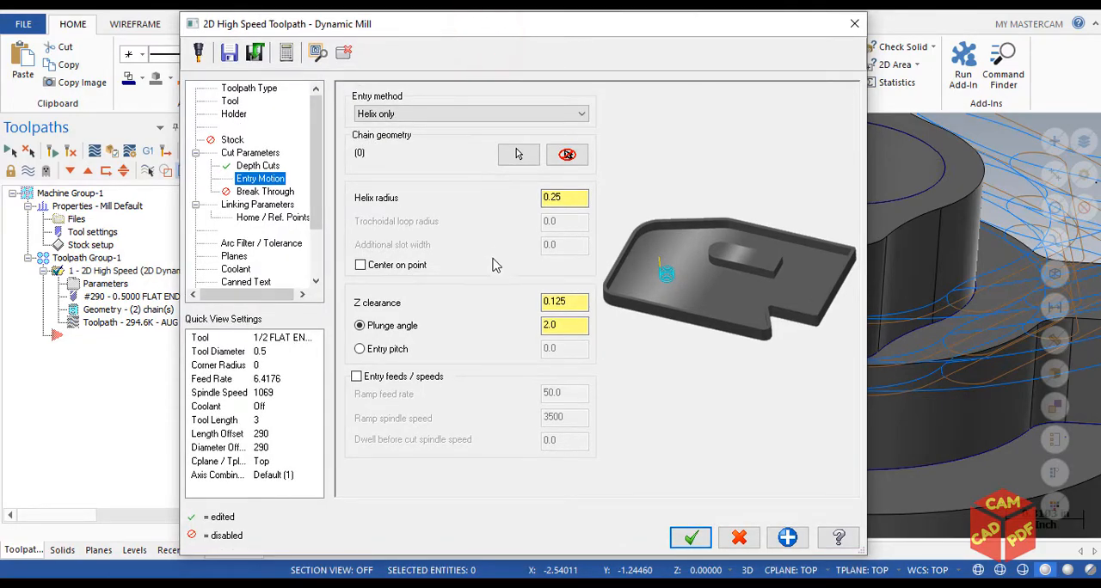
Review the Break Through settings of the Dynamic Mill toolpath with the model kept in sight
{"action": "left_click", "coordinate": [274, 191]}
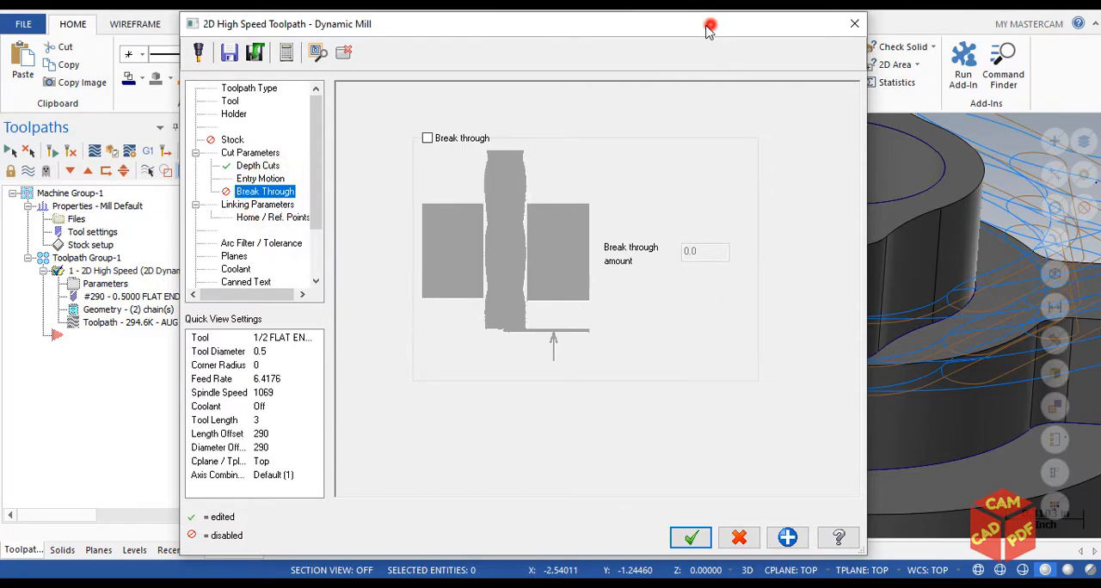
{"action": "left_click_drag", "start_coordinate": [707, 29], "coordinate": [557, 49]}
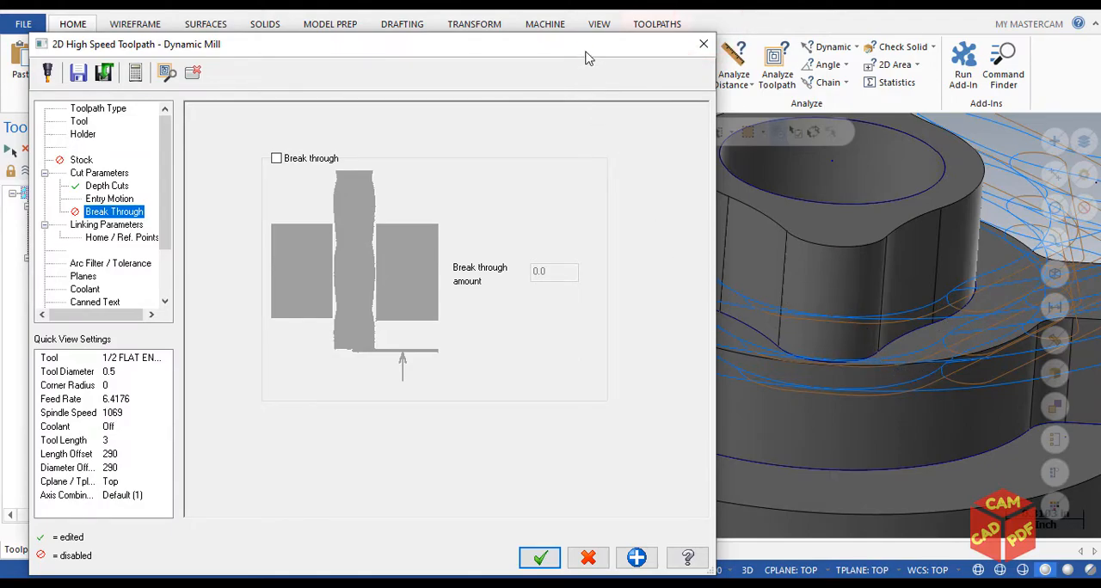
{"action": "left_click_drag", "start_coordinate": [585, 57], "coordinate": [628, 31]}
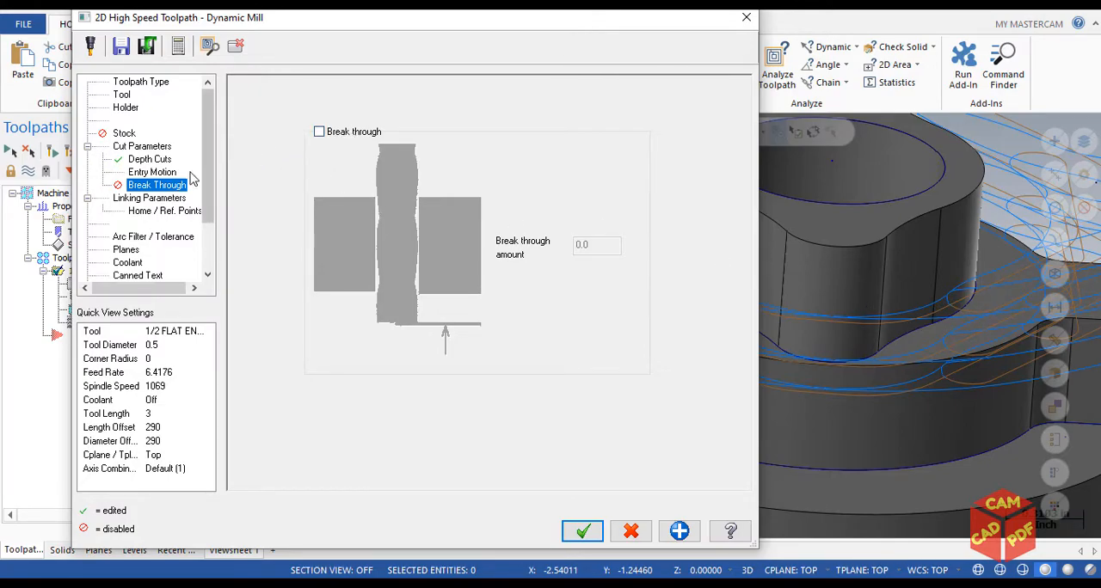
Review the retract, feed plane, top of stock and depth settings in Linking Parameters and accept the Dynamic Mill parameters
{"action": "left_click", "coordinate": [142, 199]}
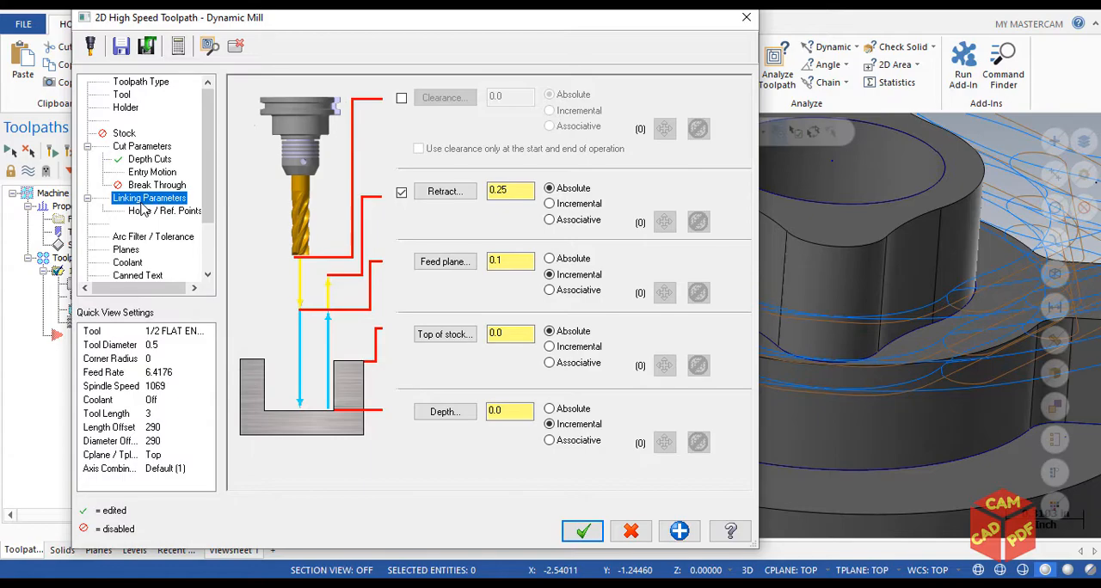
{"action": "left_click_drag", "start_coordinate": [476, 29], "coordinate": [389, 35]}
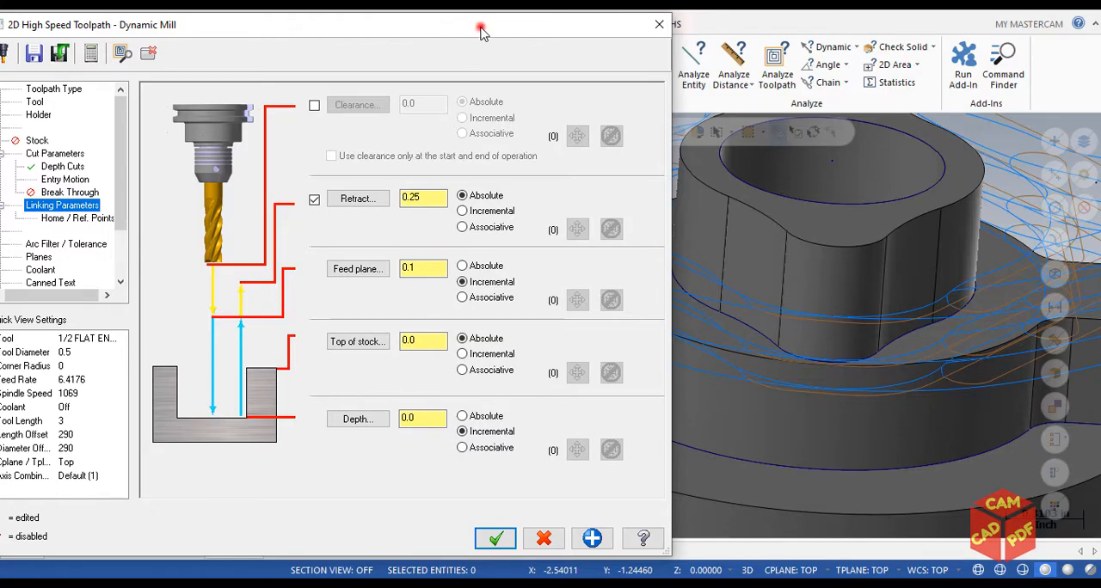
{"action": "left_click_drag", "start_coordinate": [481, 30], "coordinate": [484, 13]}
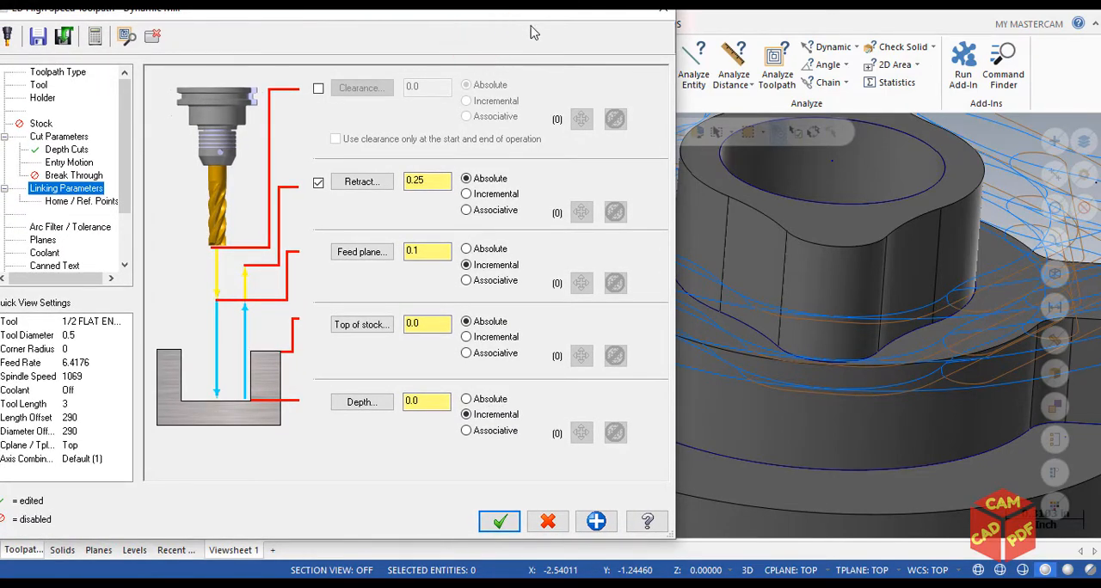
{"action": "left_click_drag", "start_coordinate": [505, 15], "coordinate": [528, 12]}
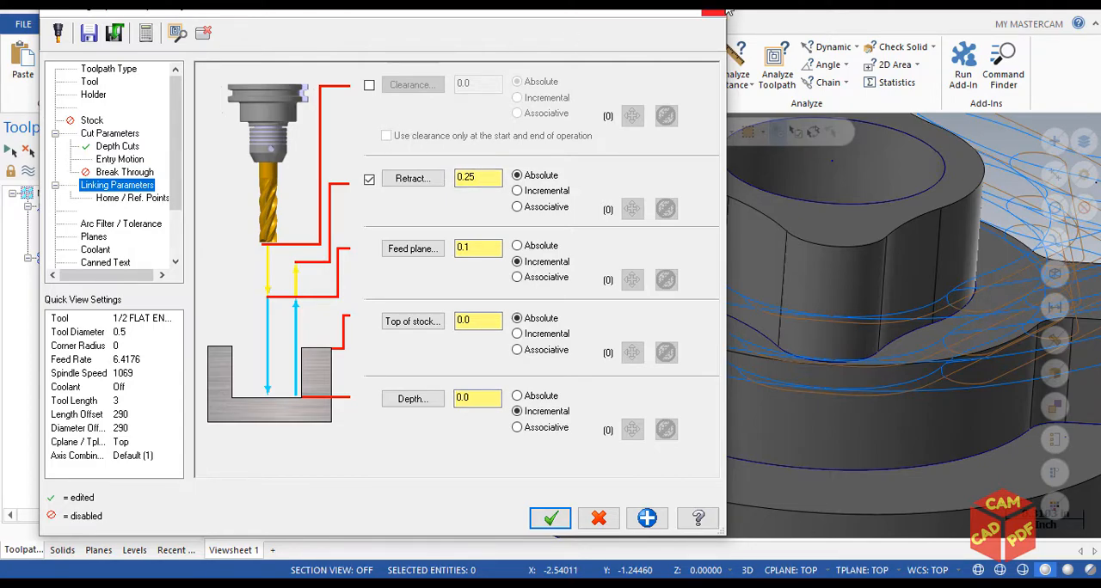
{"action": "left_click", "coordinate": [555, 518]}
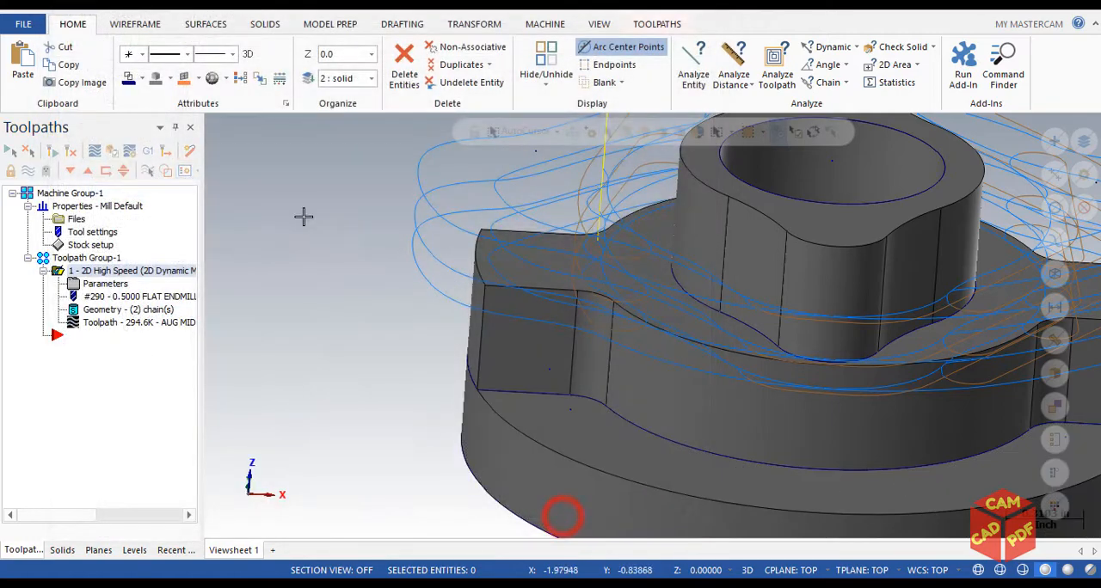
Hide the toolpath display and show the whole stepped part in the isometric view
{"action": "scroll", "coordinate": [340, 337], "scroll_direction": "down", "scroll_amount": 3}
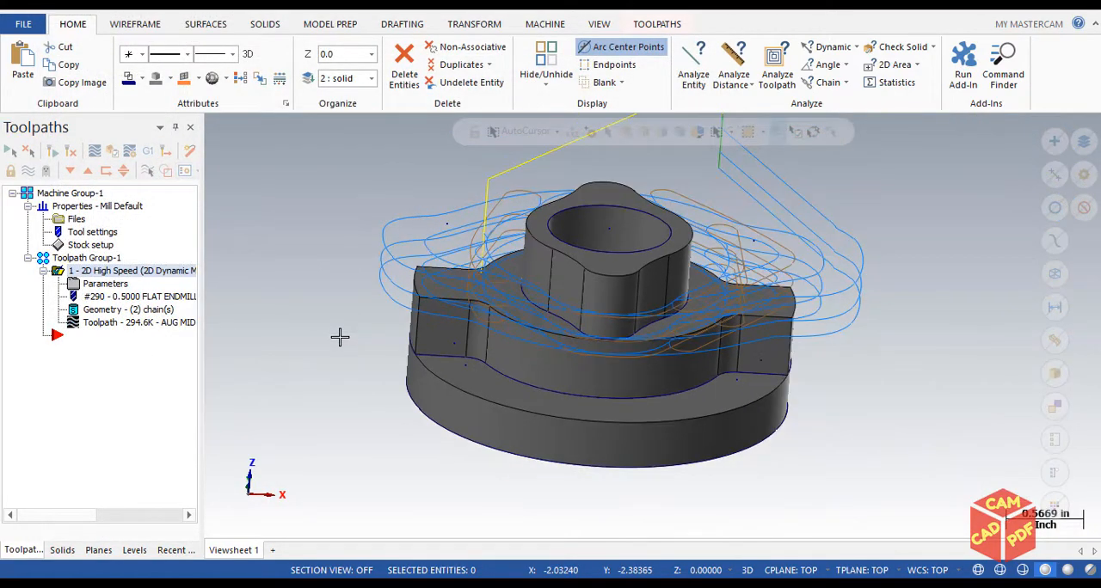
{"action": "key", "text": "alt+t"}
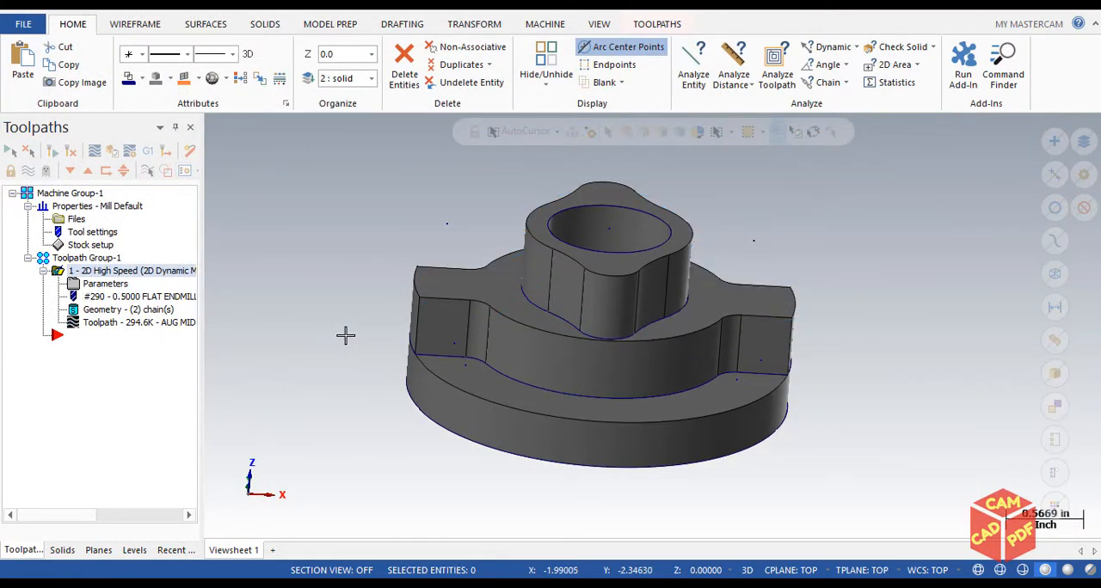
{"action": "key", "text": "alt+t"}
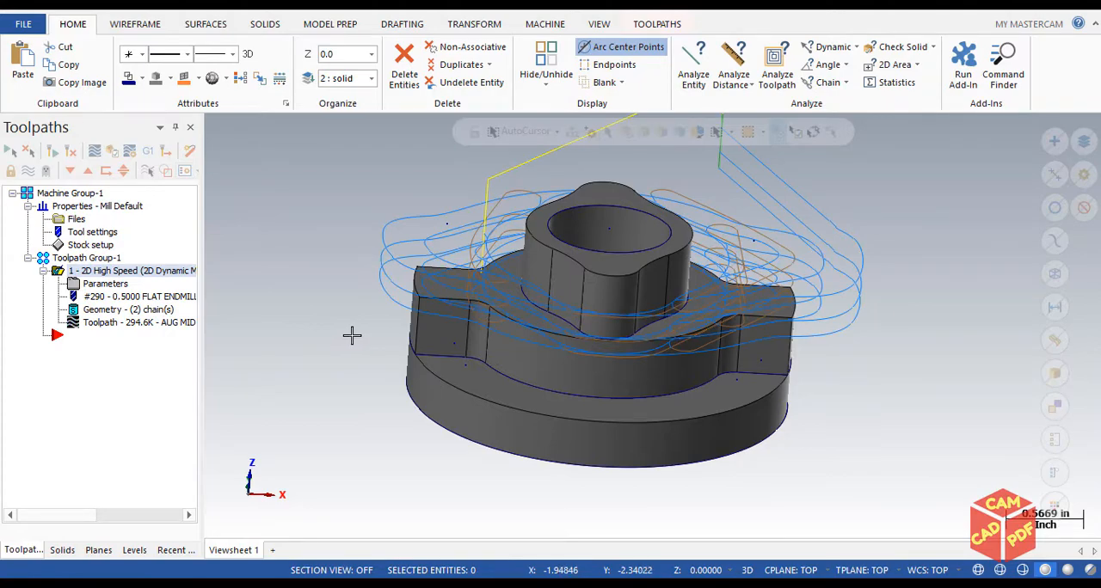
{"action": "key", "text": "alt+t"}
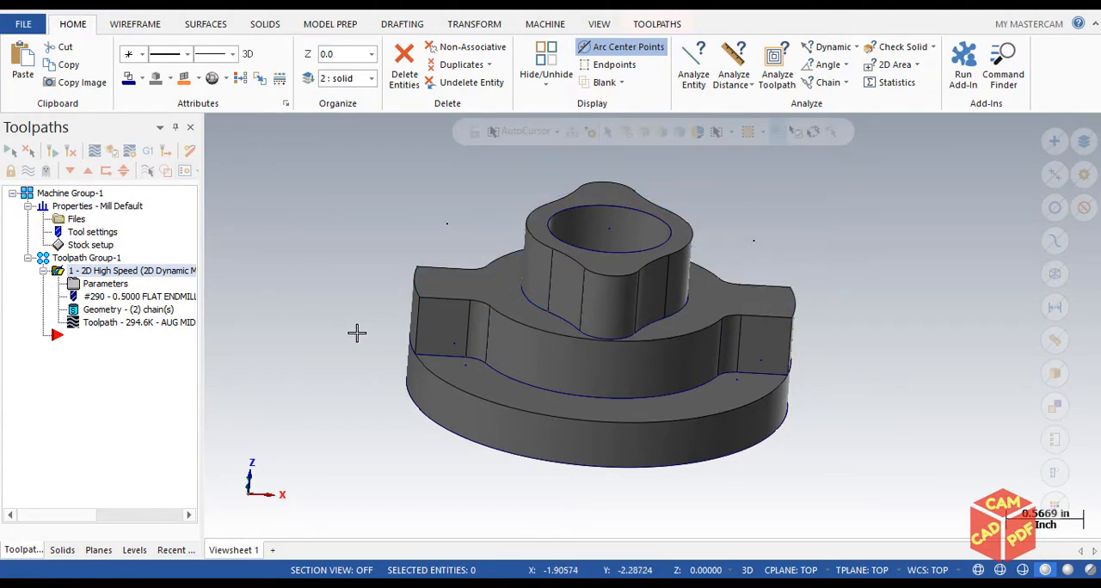
{"action": "key", "text": "alt+7"}
{"action": "scroll", "coordinate": [481, 297], "scroll_direction": "up", "scroll_amount": 2}
{"action": "scroll", "coordinate": [791, 350], "scroll_direction": "up", "scroll_amount": 5}
{"action": "middle_click_drag", "start_coordinate": [831, 350], "coordinate": [798, 321]}
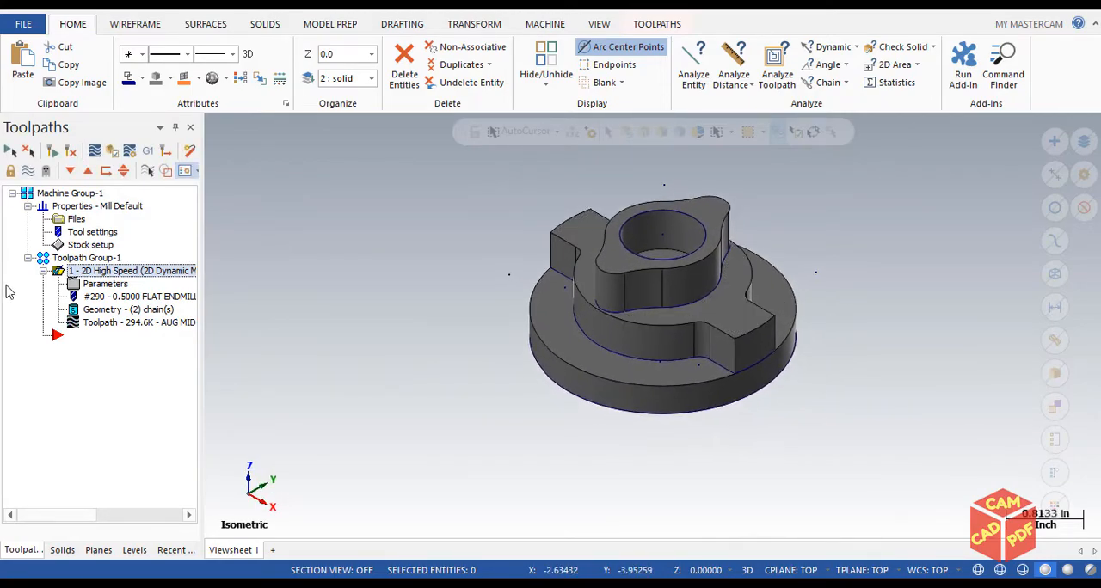
Reopen and accept the Dynamic Mill parameters, and regenerate the toolpath
{"action": "left_click", "coordinate": [105, 284]}
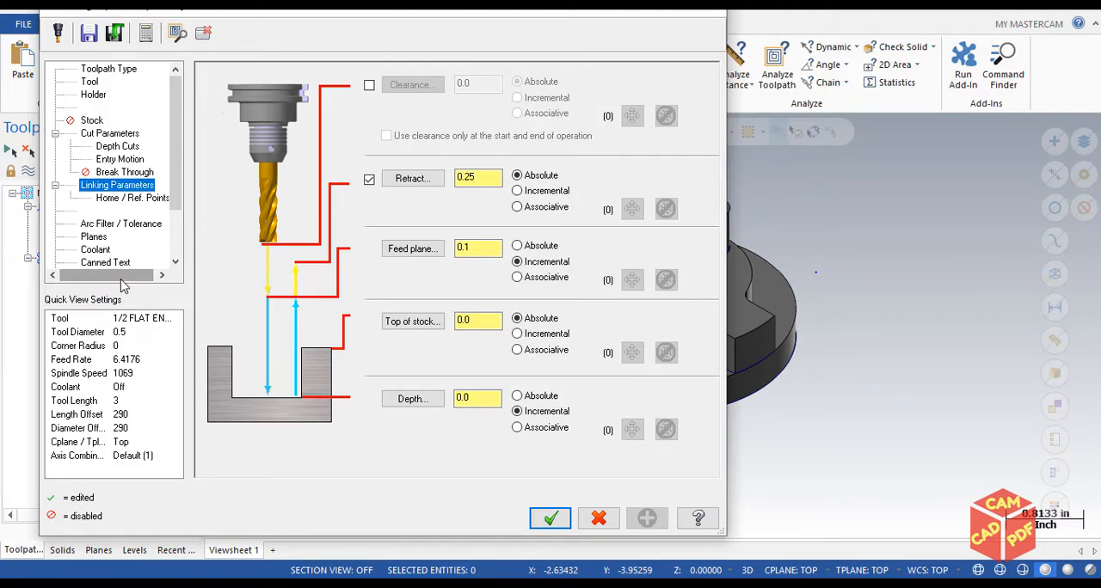
{"action": "left_click", "coordinate": [547, 520]}
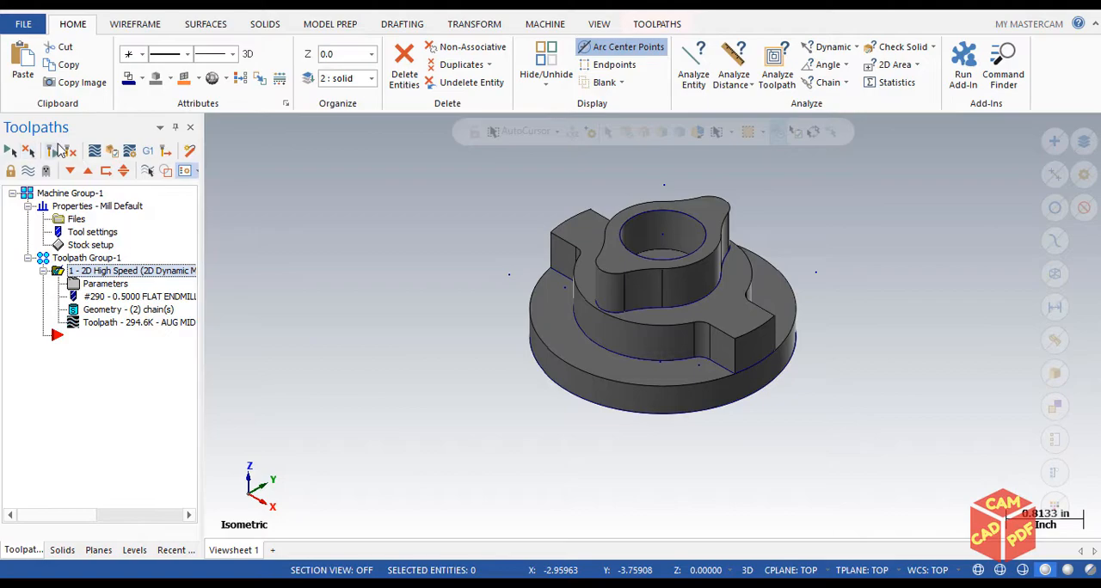
{"action": "left_click", "coordinate": [53, 151]}
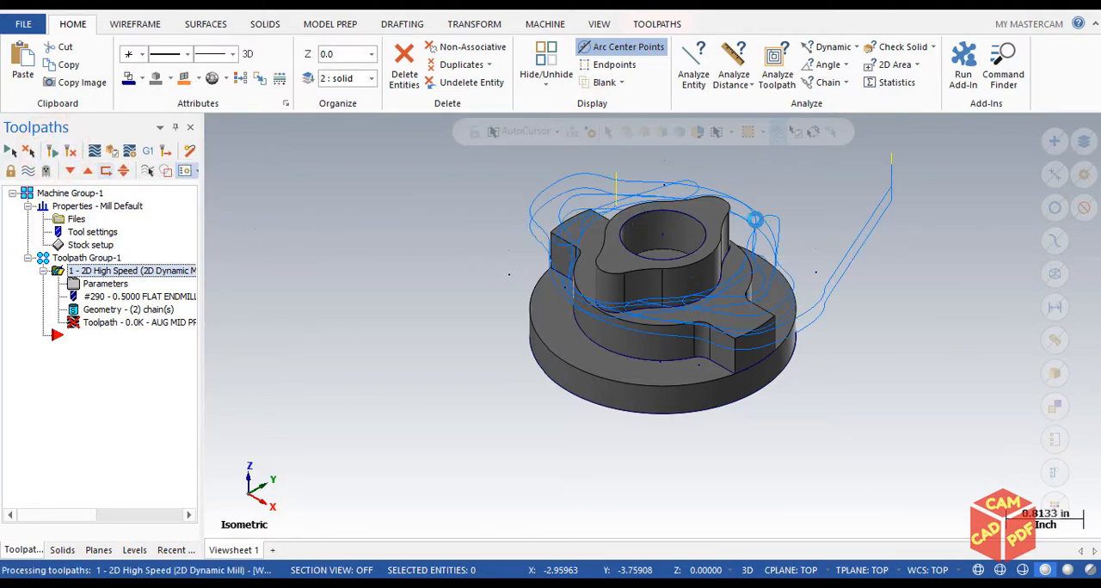
Examine the regenerated toolpath's retract moves and depth levels around the boss at an angle and from the front
{"action": "scroll", "coordinate": [938, 195], "scroll_direction": "up", "scroll_amount": 2}
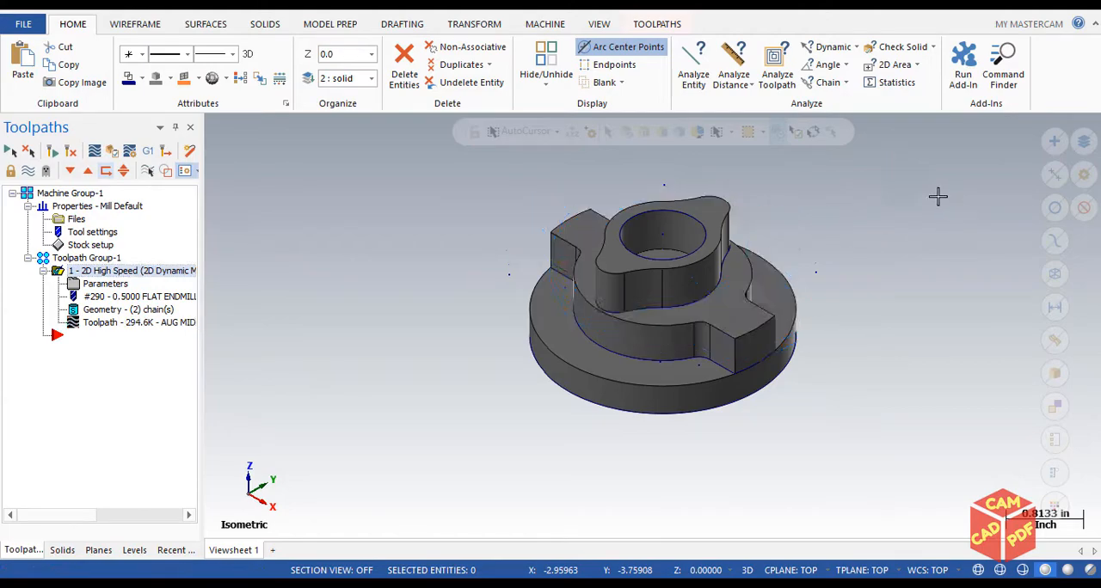
{"action": "scroll", "coordinate": [910, 177], "scroll_direction": "down", "scroll_amount": 1}
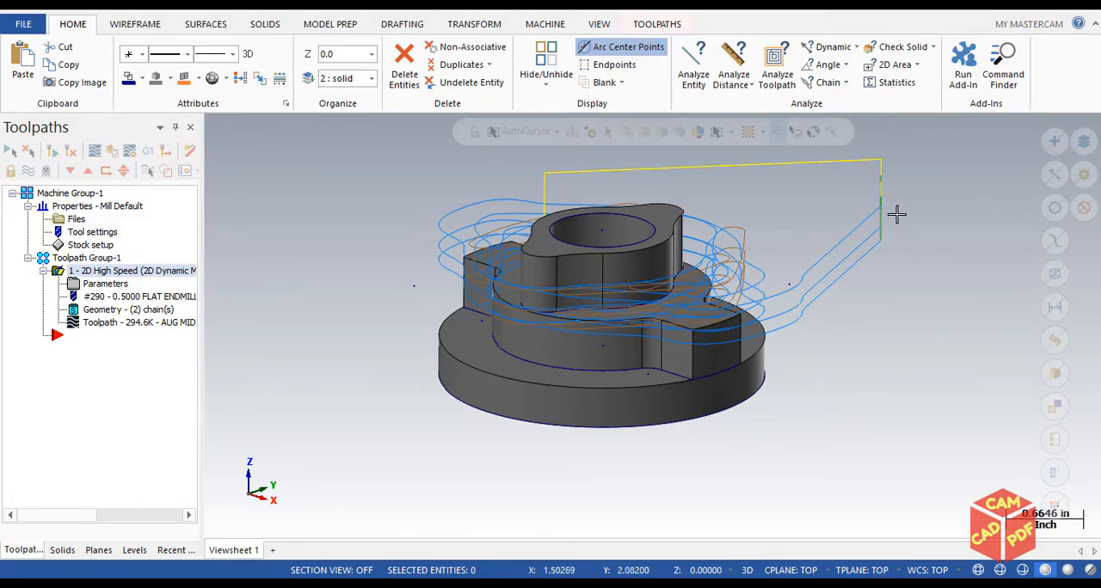
{"action": "scroll", "coordinate": [890, 223], "scroll_direction": "up", "scroll_amount": 2}
{"action": "scroll", "coordinate": [888, 192], "scroll_direction": "up", "scroll_amount": 2}
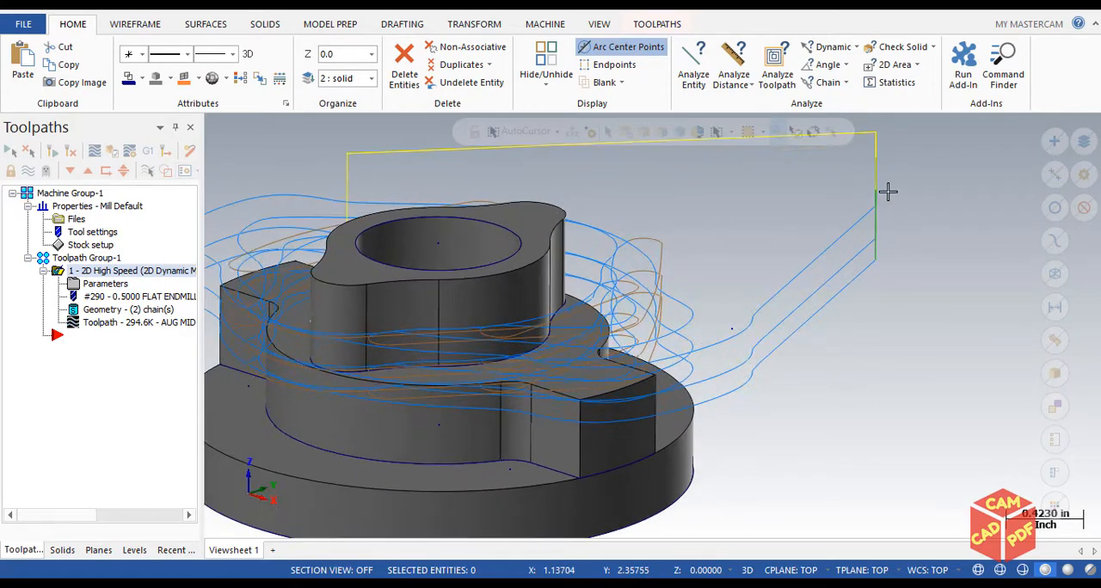
{"action": "key", "text": "alt+1"}
{"action": "key", "text": "alt+2"}
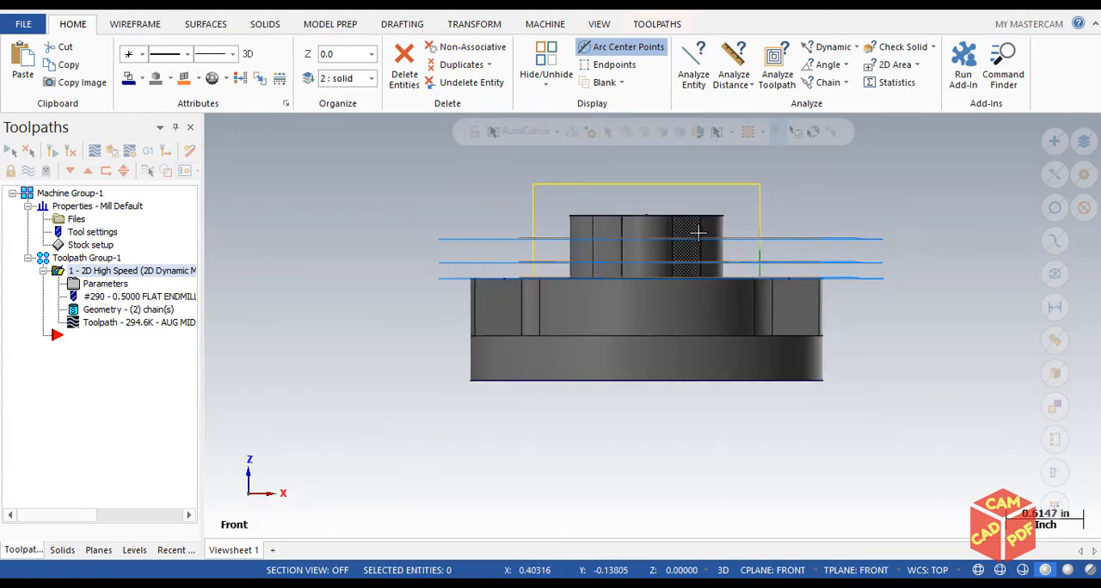
{"action": "scroll", "coordinate": [813, 240], "scroll_direction": "up", "scroll_amount": 3}
{"action": "scroll", "coordinate": [759, 258], "scroll_direction": "up", "scroll_amount": 1}
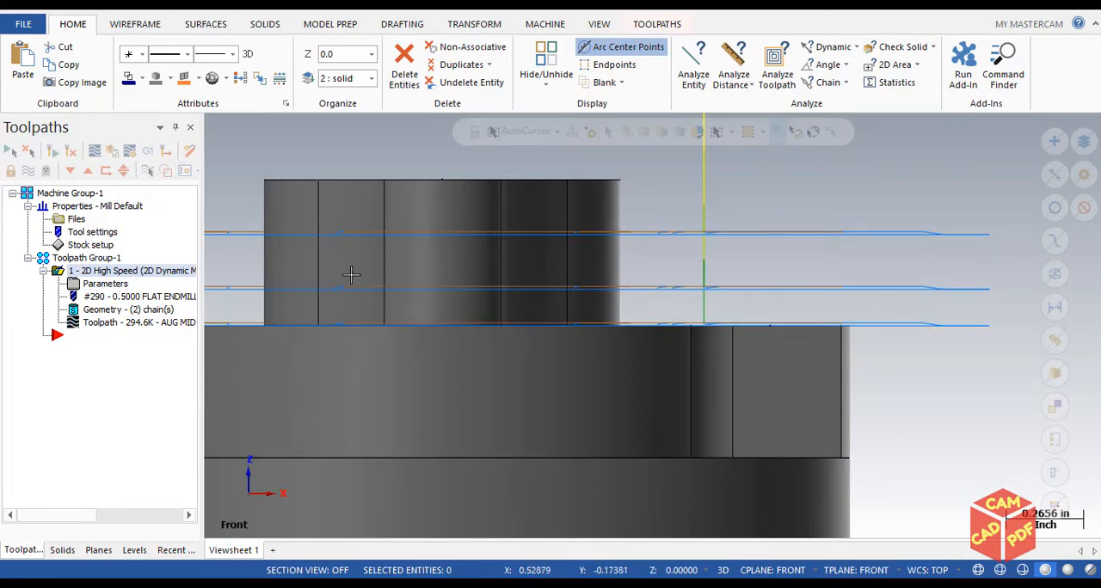
Review the absolute retract height and the Cut Parameters of the Dynamic Mill operation, and regenerate the toolpath
{"action": "left_click", "coordinate": [107, 286]}
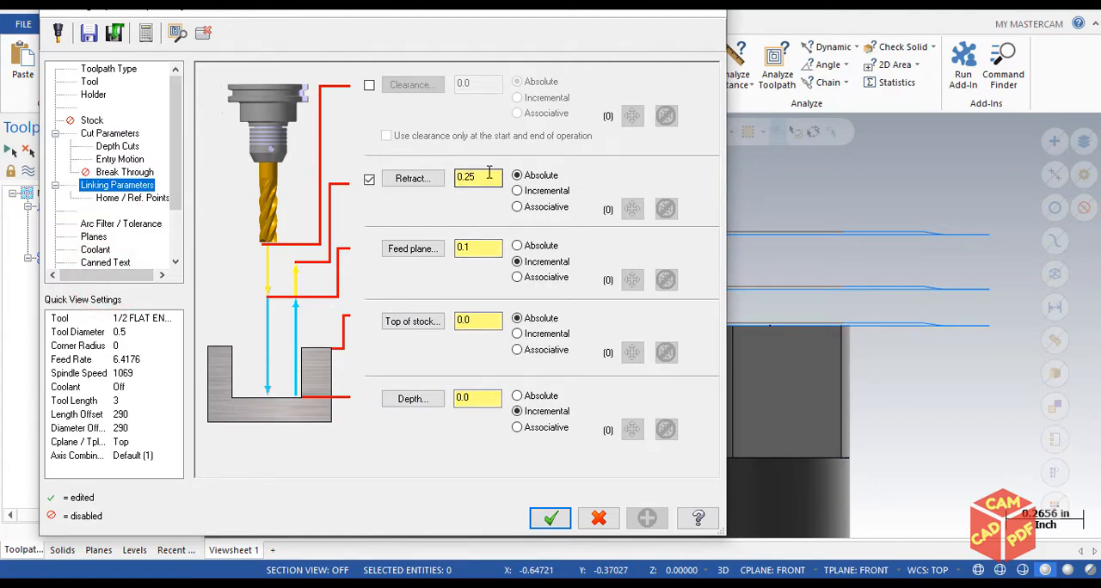
{"action": "mouse_move", "coordinate": [507, 34]}
{"action": "left_mouse_down"}
{"action": "mouse_move", "coordinate": [208, 256]}
{"action": "mouse_move", "coordinate": [246, 285]}
{"action": "mouse_move", "coordinate": [442, 292]}
{"action": "mouse_move", "coordinate": [456, 320]}
{"action": "left_mouse_up"}
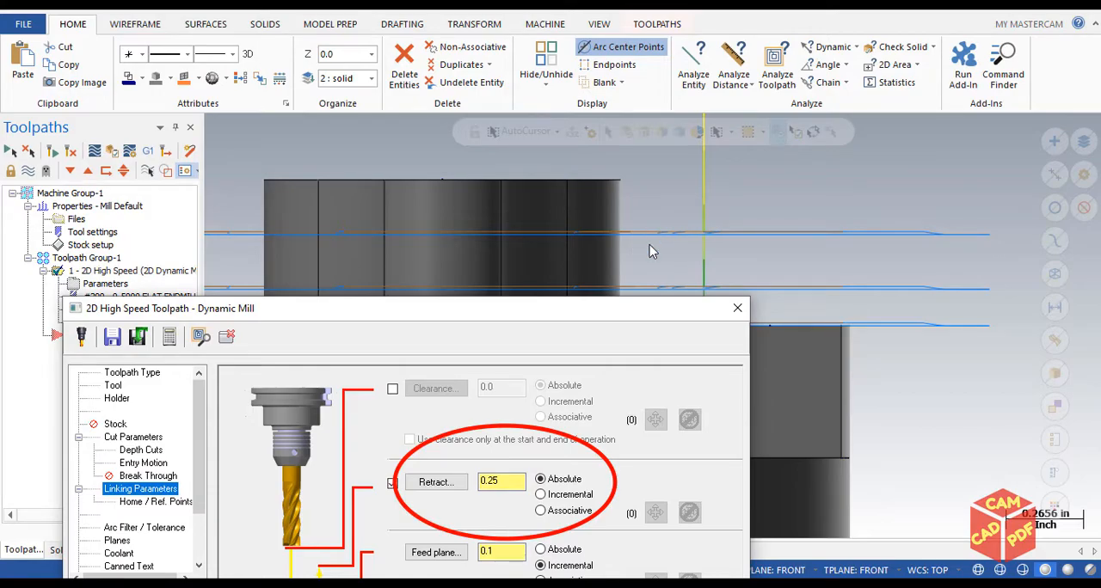
{"action": "left_click_drag", "start_coordinate": [612, 310], "coordinate": [835, 43]}
{"action": "left_click", "coordinate": [348, 168]}
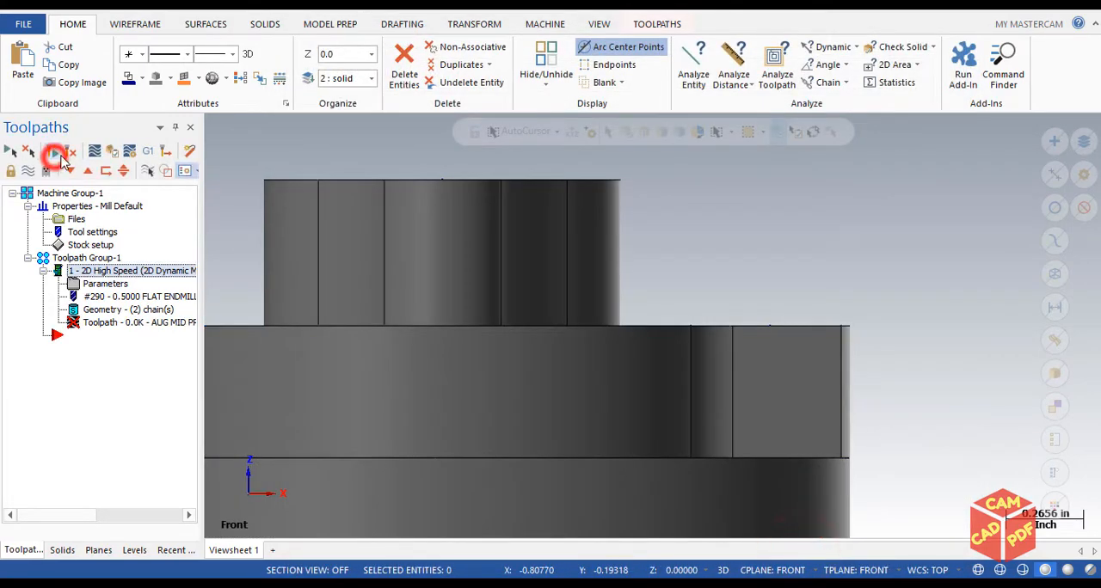
{"action": "left_click", "coordinate": [52, 150]}
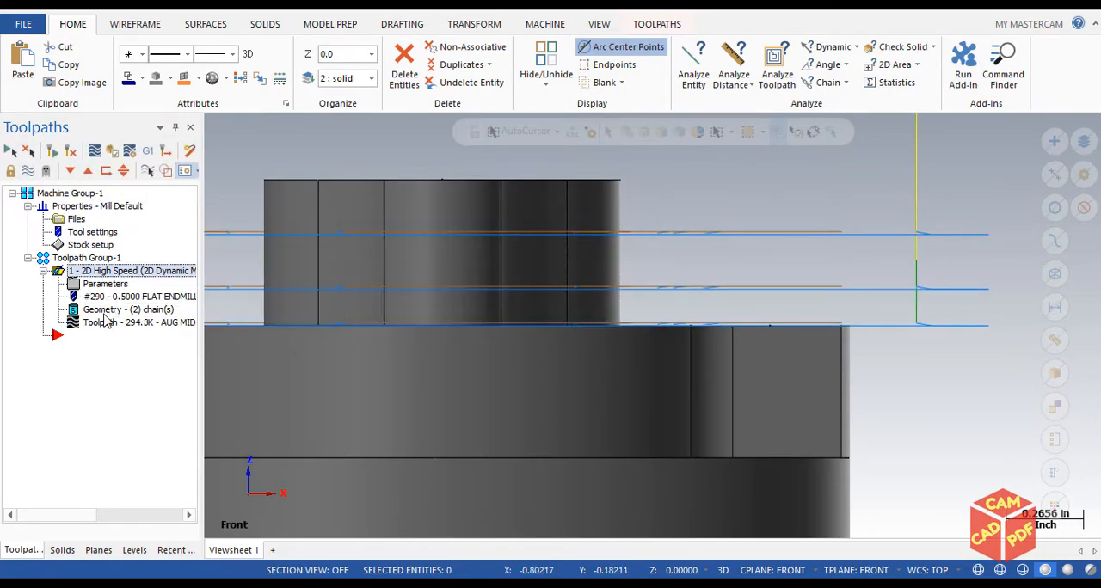
Enable the clearance height in the operation's Linking Parameters, set it to 2.0 absolute, and accept the parameters
{"action": "left_click", "coordinate": [103, 285]}
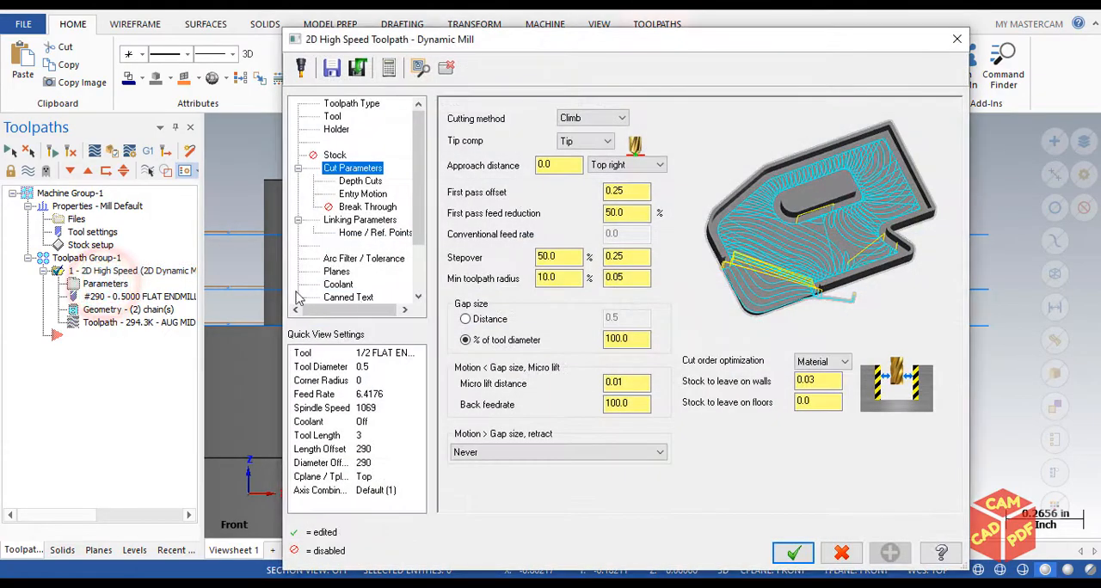
{"action": "left_click", "coordinate": [365, 219]}
{"action": "left_click_drag", "start_coordinate": [742, 39], "coordinate": [392, 37]}
{"action": "left_click", "coordinate": [401, 99]}
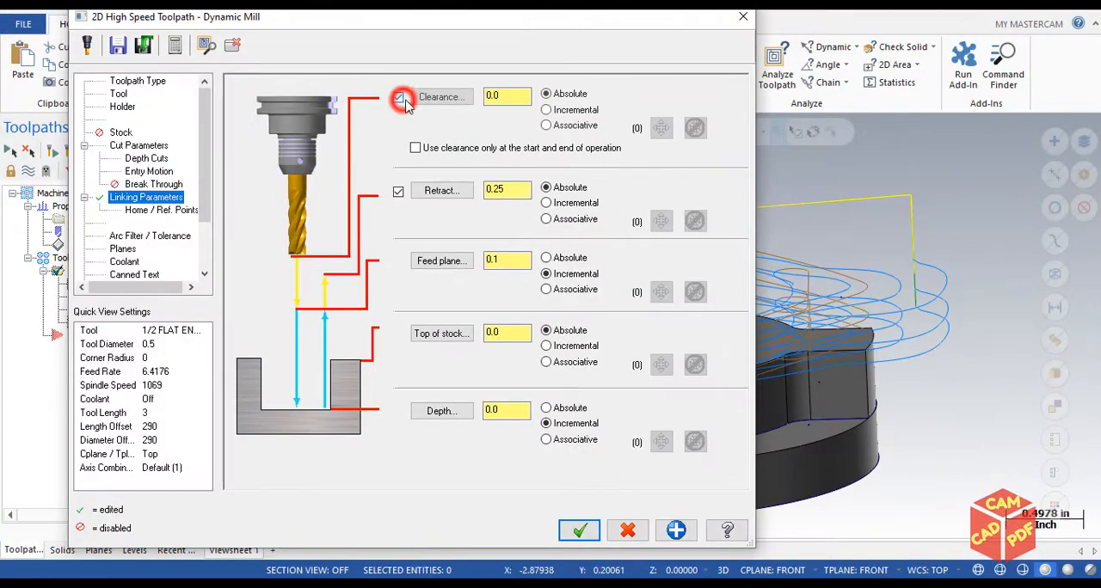
{"action": "left_click_drag", "start_coordinate": [505, 98], "coordinate": [279, 84]}
{"action": "type", "text": "2.0"}
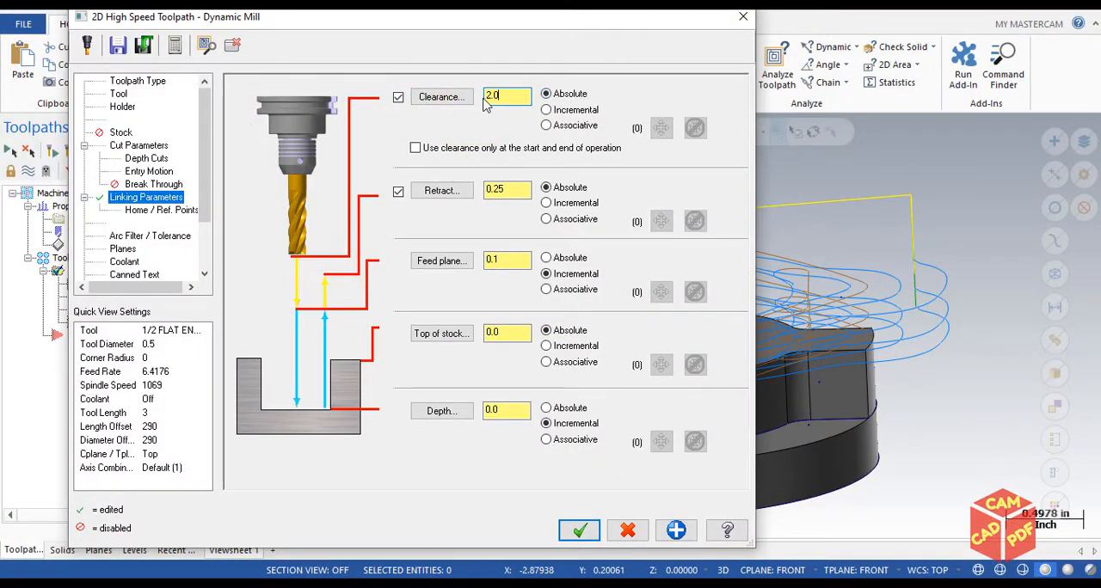
{"action": "left_click_drag", "start_coordinate": [560, 21], "coordinate": [380, 52]}
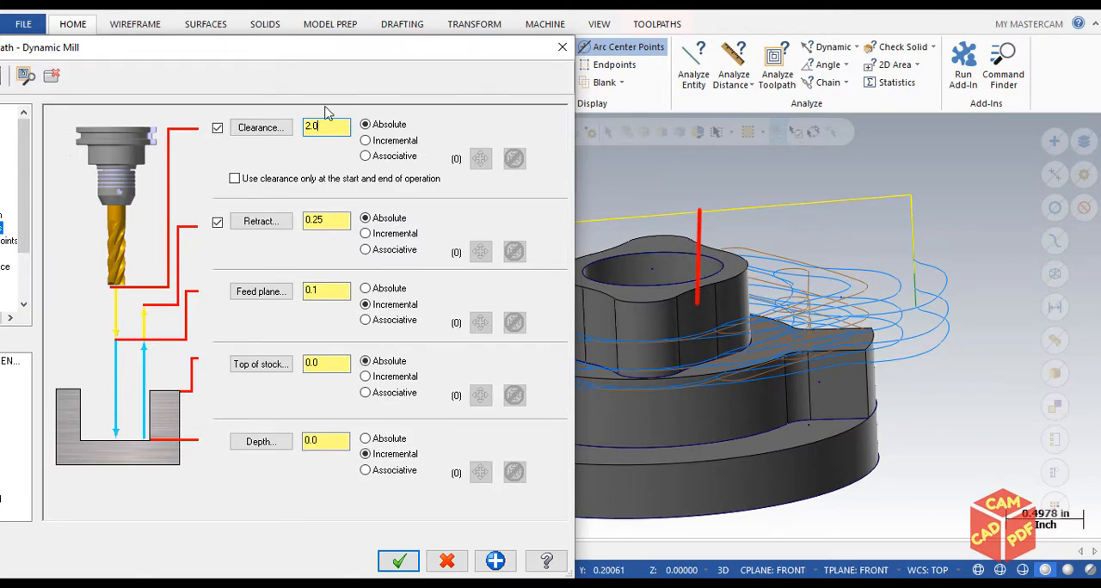
{"action": "left_click", "coordinate": [398, 560]}
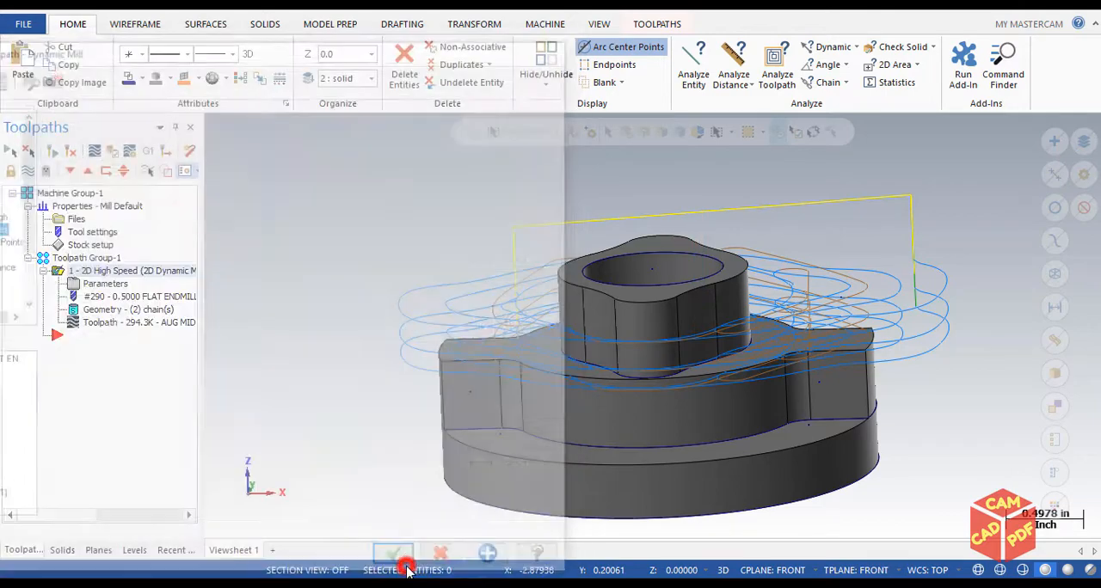
Select all operations, regenerate the toolpath, and inspect the clearance moves above the part
{"action": "left_click", "coordinate": [9, 151]}
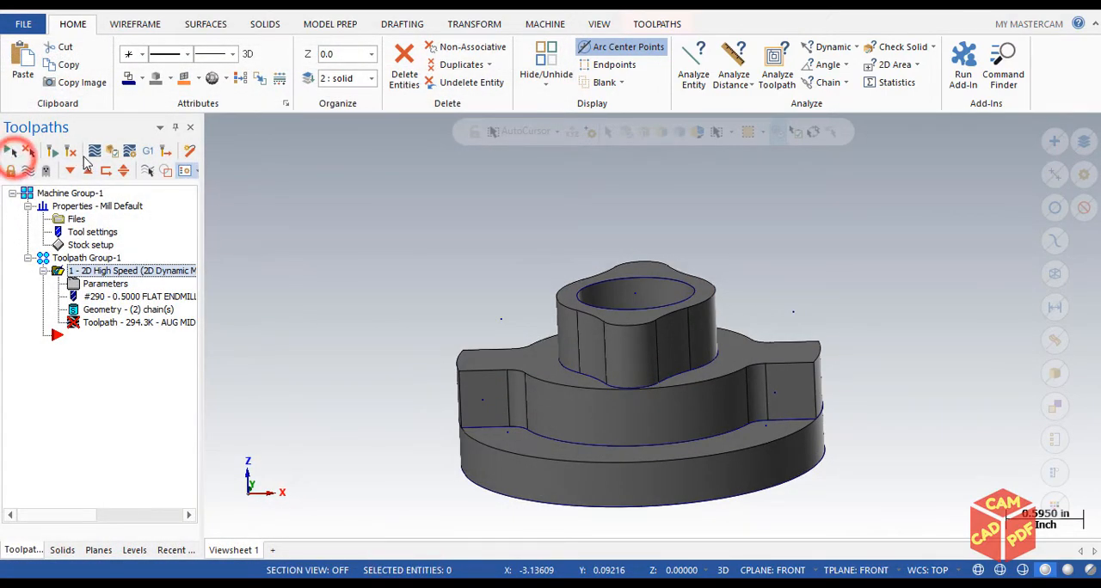
{"action": "left_click", "coordinate": [55, 151]}
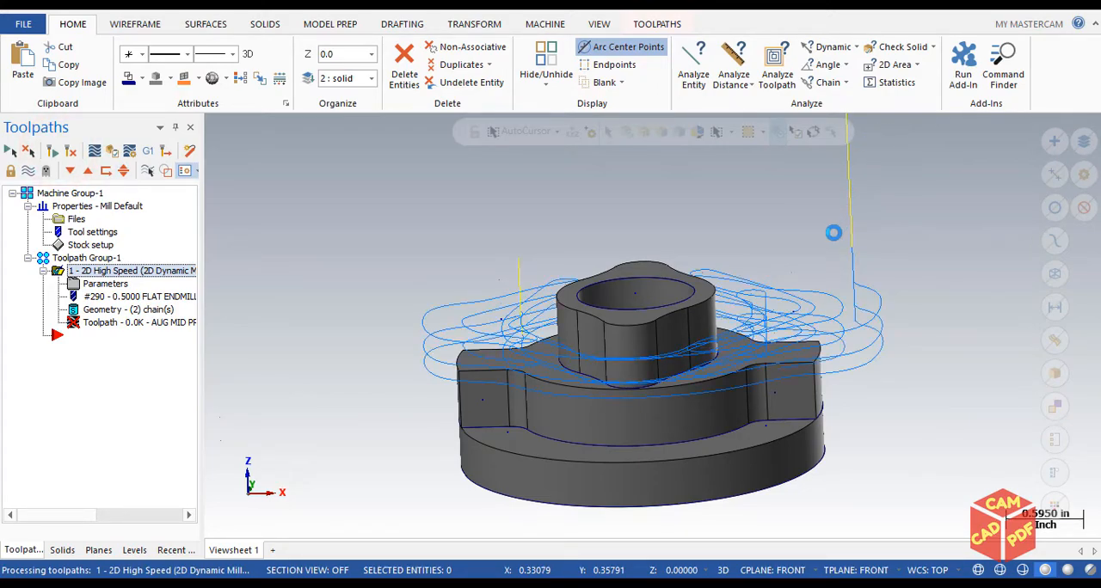
{"action": "scroll", "coordinate": [804, 233], "scroll_direction": "down", "scroll_amount": 4}
{"action": "middle_click_drag", "start_coordinate": [739, 258], "coordinate": [732, 370]}
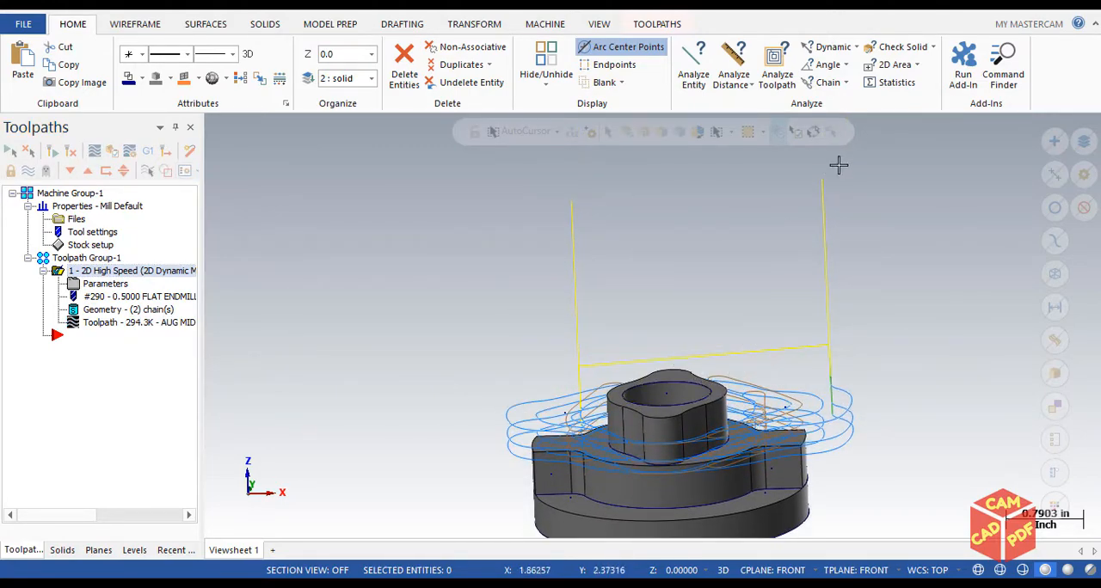
Make the cut depth associative to a point on the boss's base edge and accept the Linking Parameters
{"action": "left_click", "coordinate": [105, 283]}
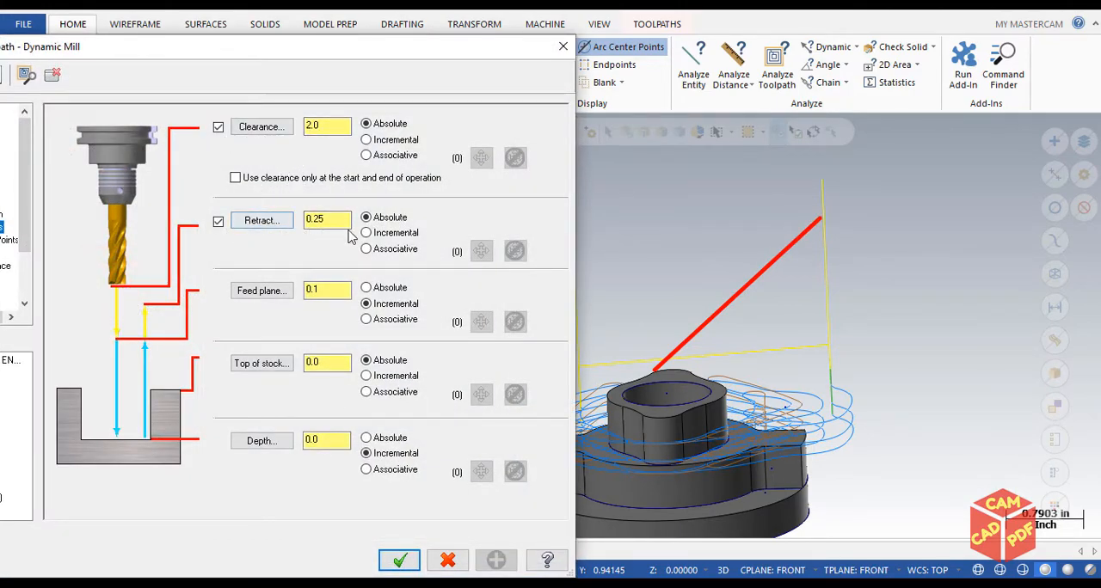
{"action": "left_click", "coordinate": [367, 360]}
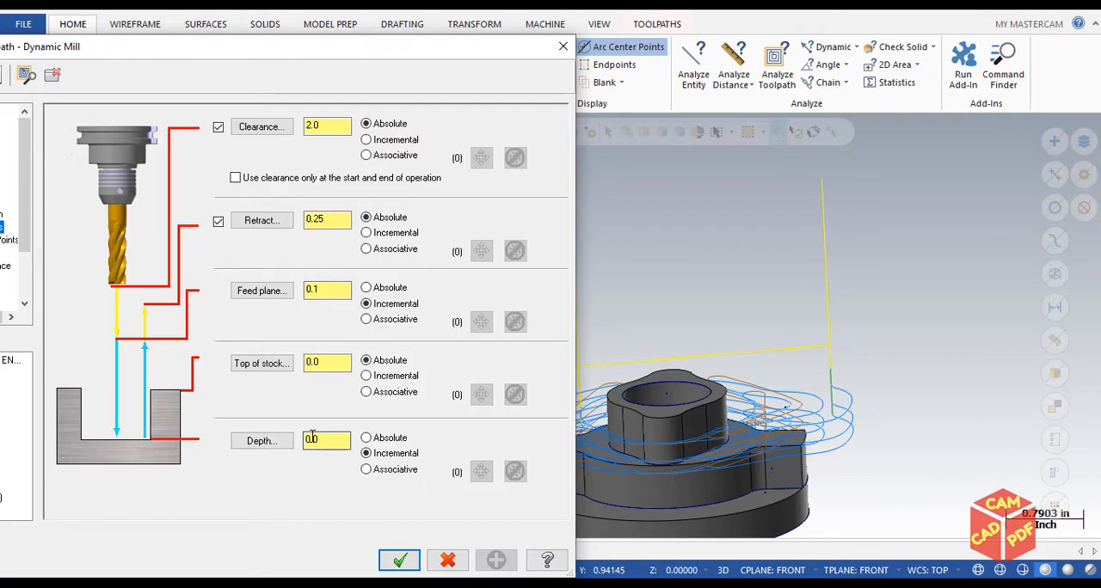
{"action": "left_click", "coordinate": [370, 470]}
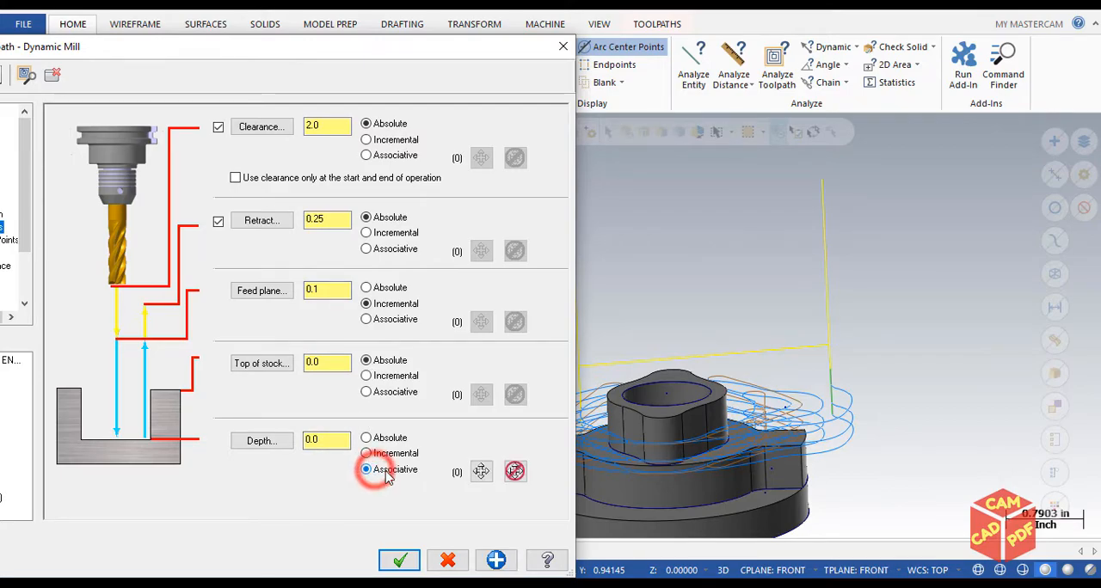
{"action": "left_click", "coordinate": [481, 472]}
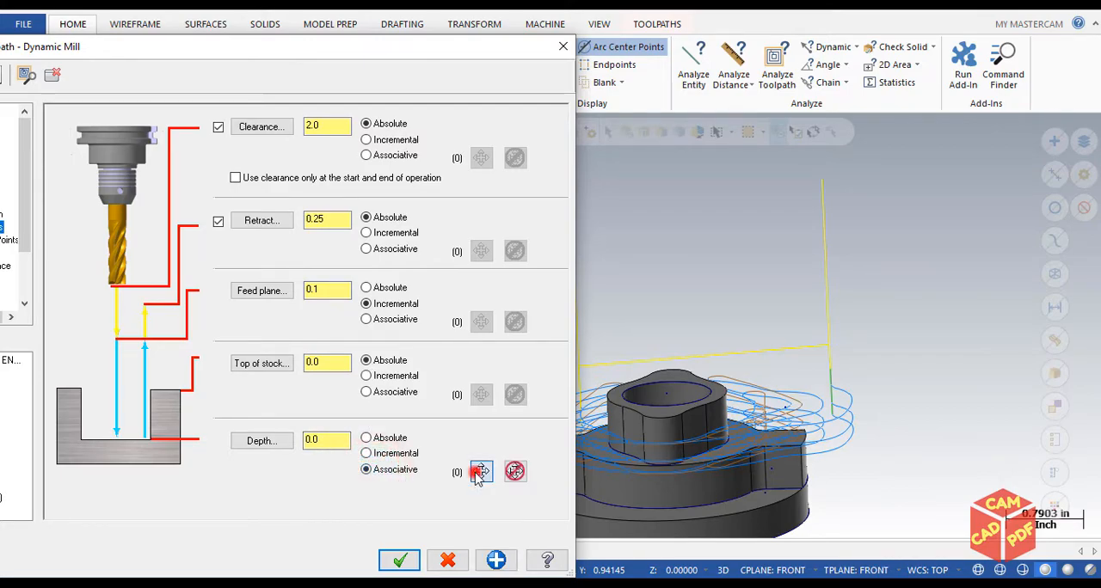
{"action": "scroll", "coordinate": [609, 460], "scroll_direction": "up", "scroll_amount": 3}
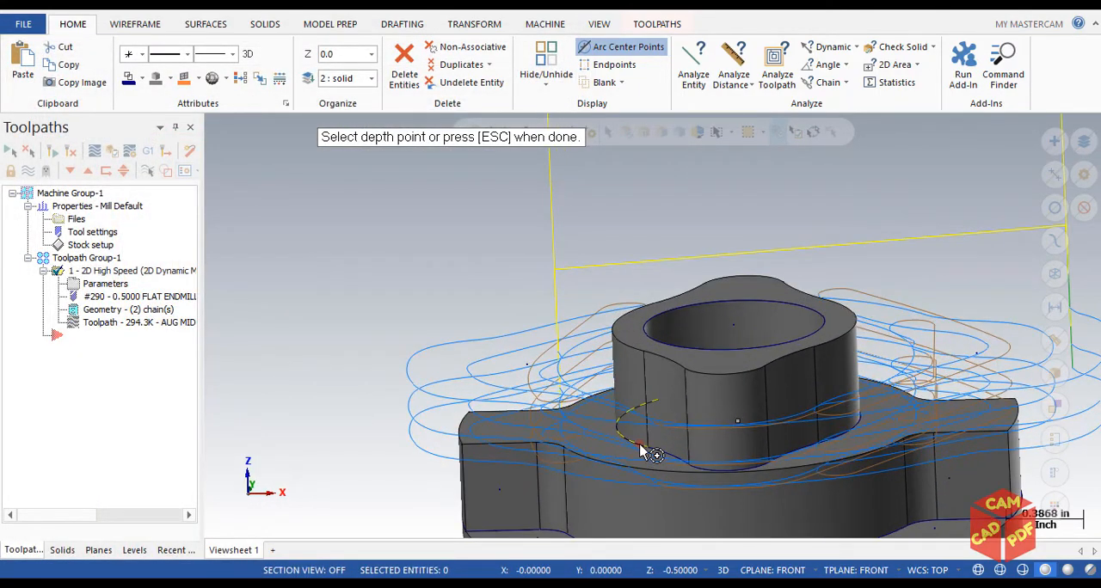
{"action": "left_click", "coordinate": [640, 453]}
{"action": "left_click", "coordinate": [394, 561]}
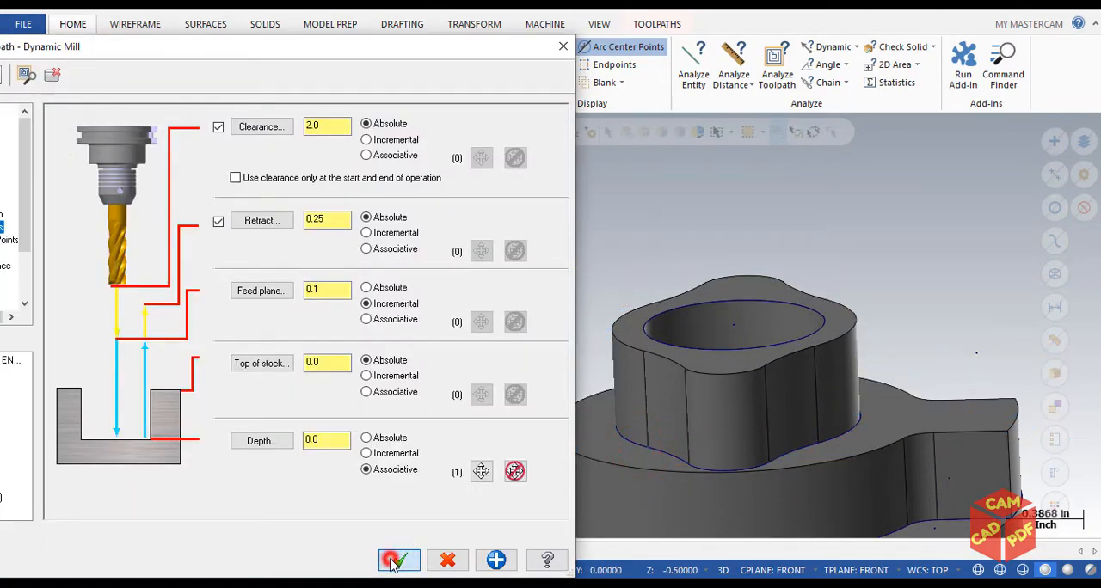
Send all operations to verification, regenerating the unlocked dirty operation, and inspect the updated toolpath on the part
{"action": "scroll", "coordinate": [405, 389], "scroll_direction": "down", "scroll_amount": 2}
{"action": "left_click", "coordinate": [10, 151]}
{"action": "left_click", "coordinate": [112, 151]}
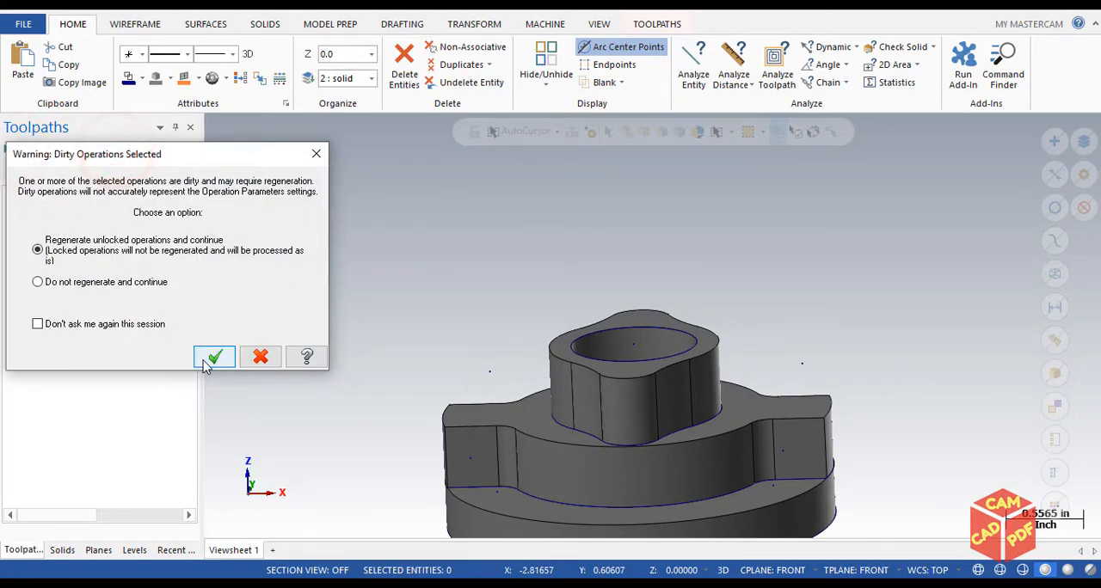
{"action": "left_click", "coordinate": [212, 356]}
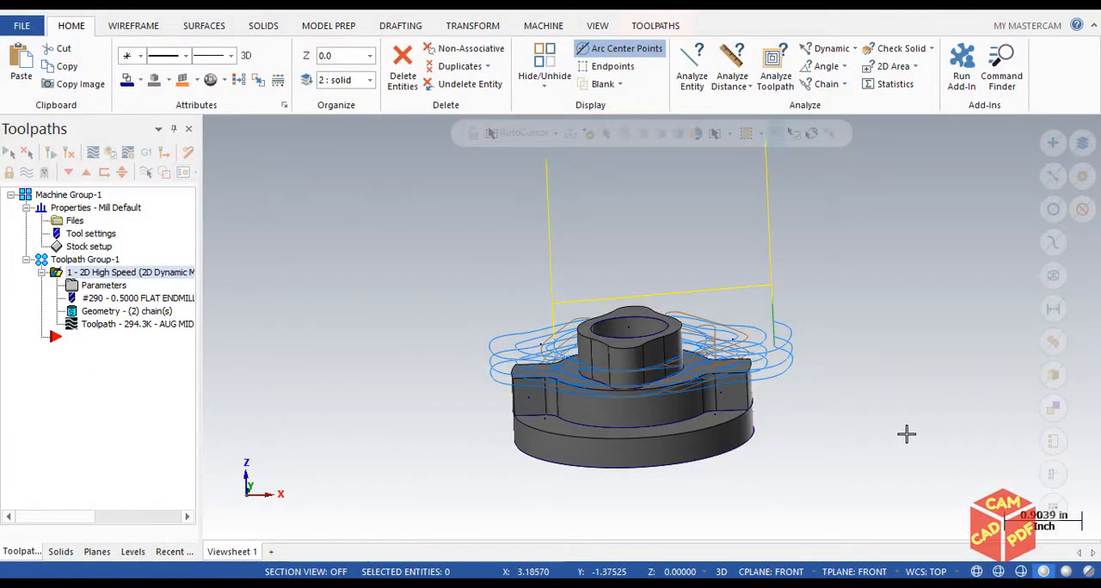
{"action": "scroll", "coordinate": [821, 400], "scroll_direction": "up", "scroll_amount": 3}
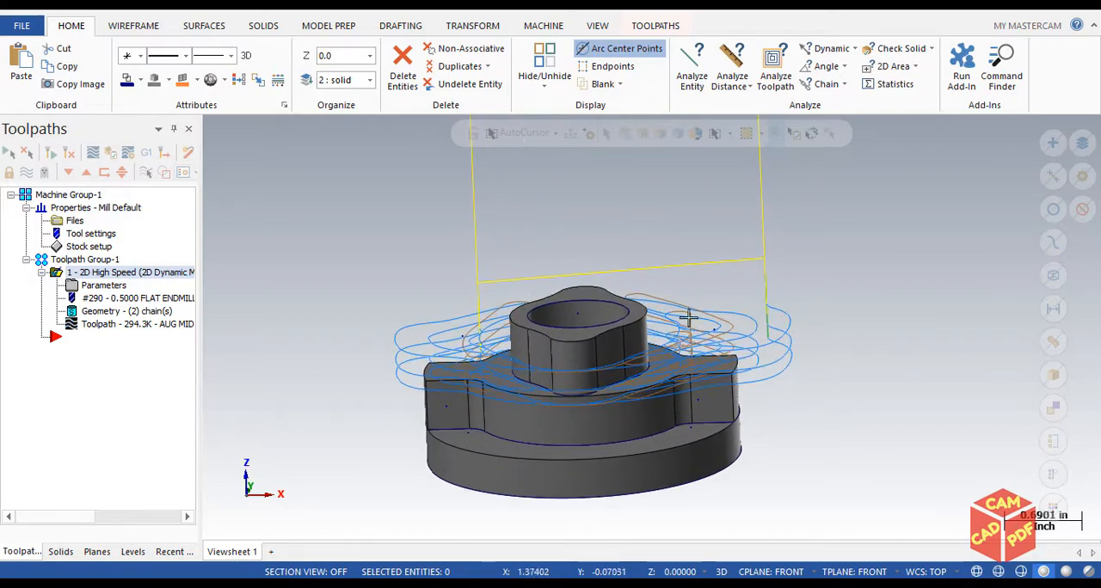
{"action": "scroll", "coordinate": [395, 266], "scroll_direction": "down", "scroll_amount": 1}
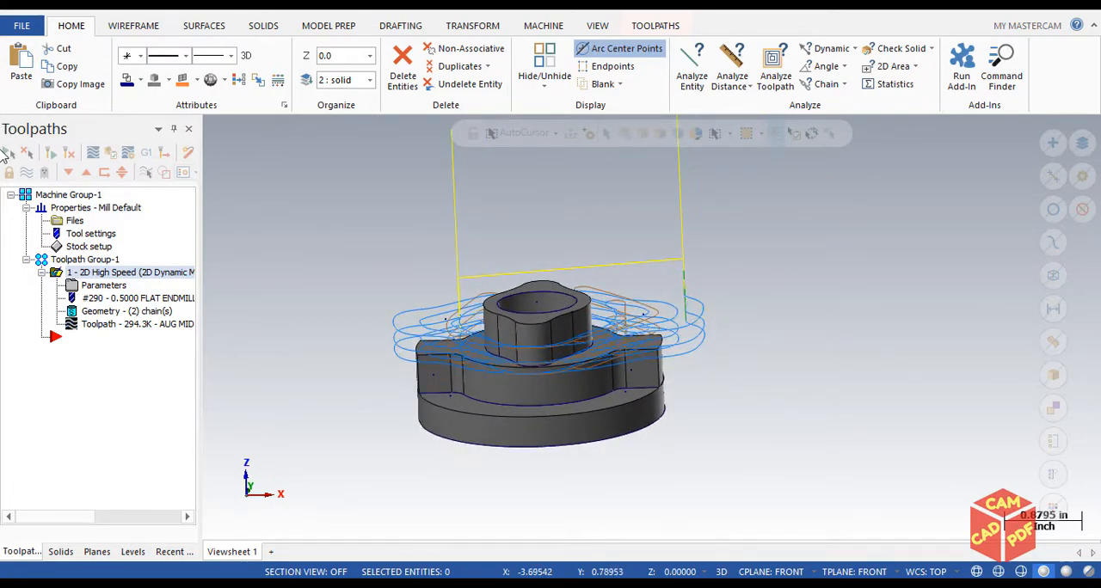
Run the Verify simulation of the operation with the toolpath, tool and opaque stock displayed
{"action": "left_click", "coordinate": [114, 152]}
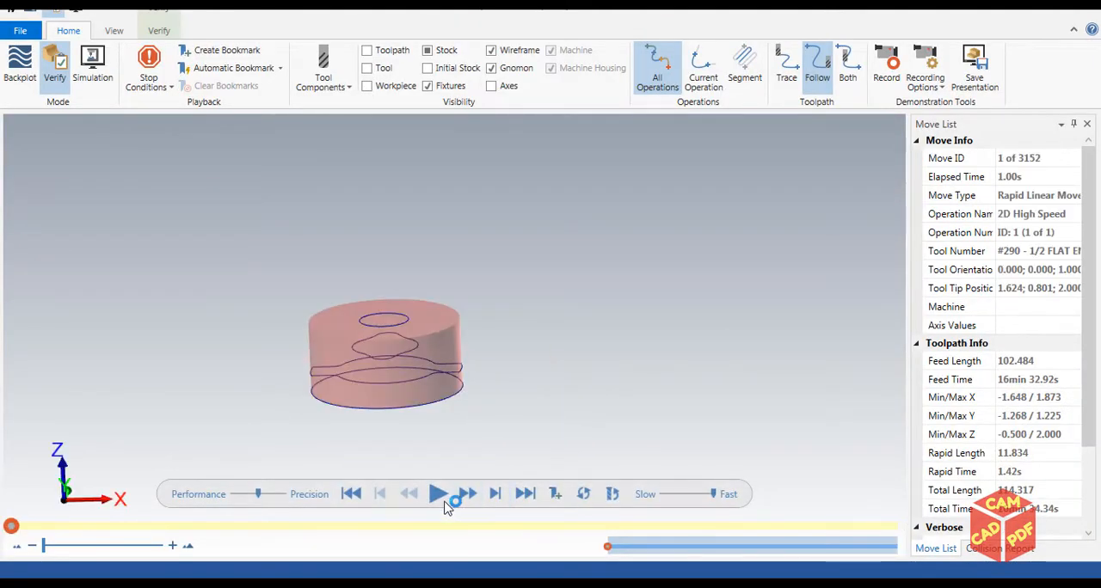
{"action": "left_click", "coordinate": [437, 495]}
{"action": "left_click", "coordinate": [367, 51]}
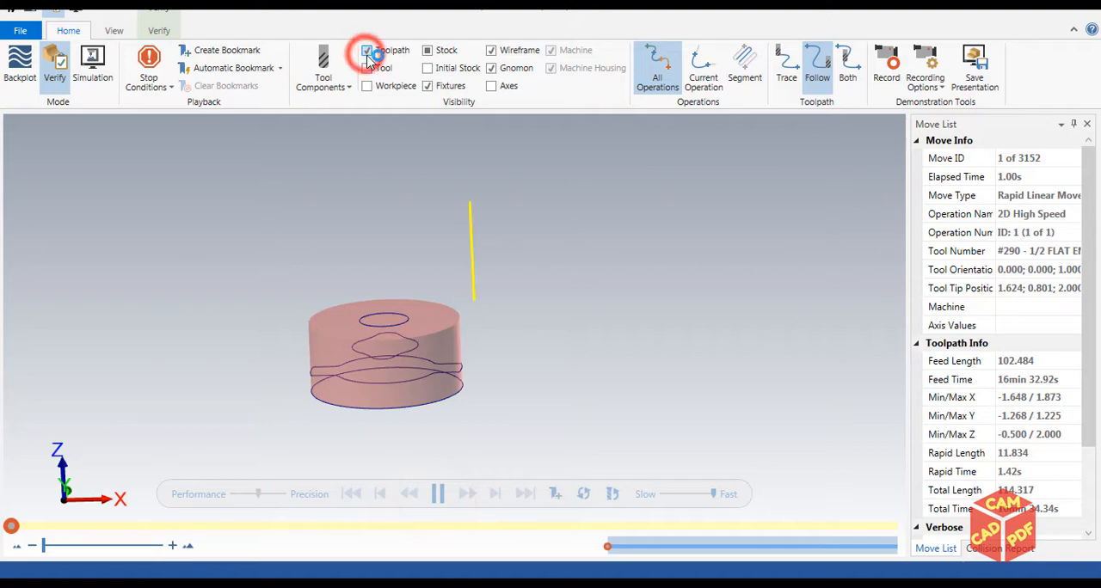
{"action": "left_click", "coordinate": [367, 68]}
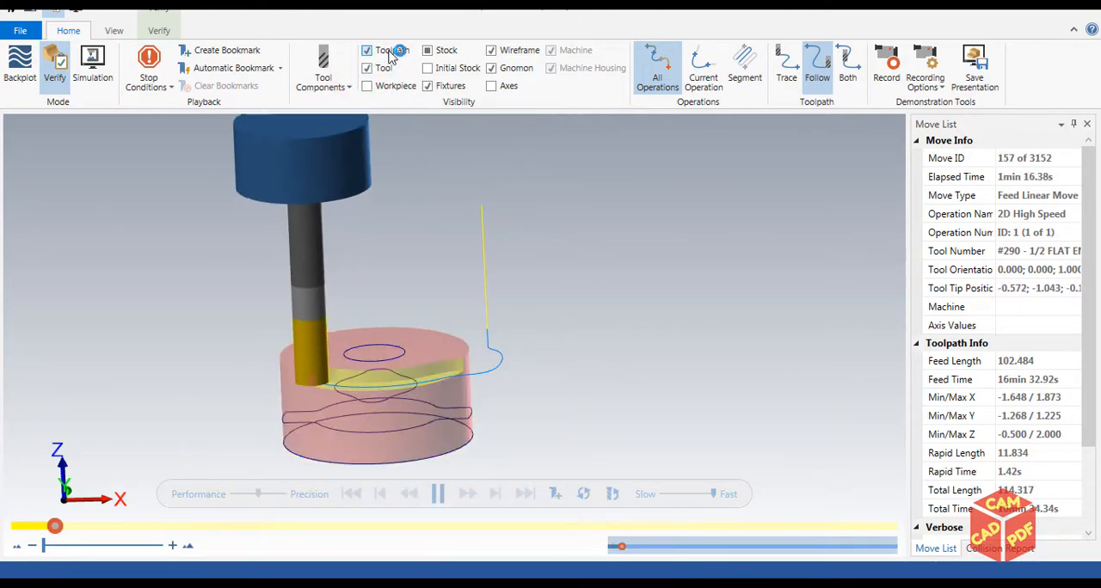
{"action": "left_click", "coordinate": [427, 50]}
Watch the roughing simulation around the boss up close, slow its playback to medium speed, and examine the cut stock from several angles
{"action": "scroll", "coordinate": [445, 221], "scroll_direction": "up", "scroll_amount": 2}
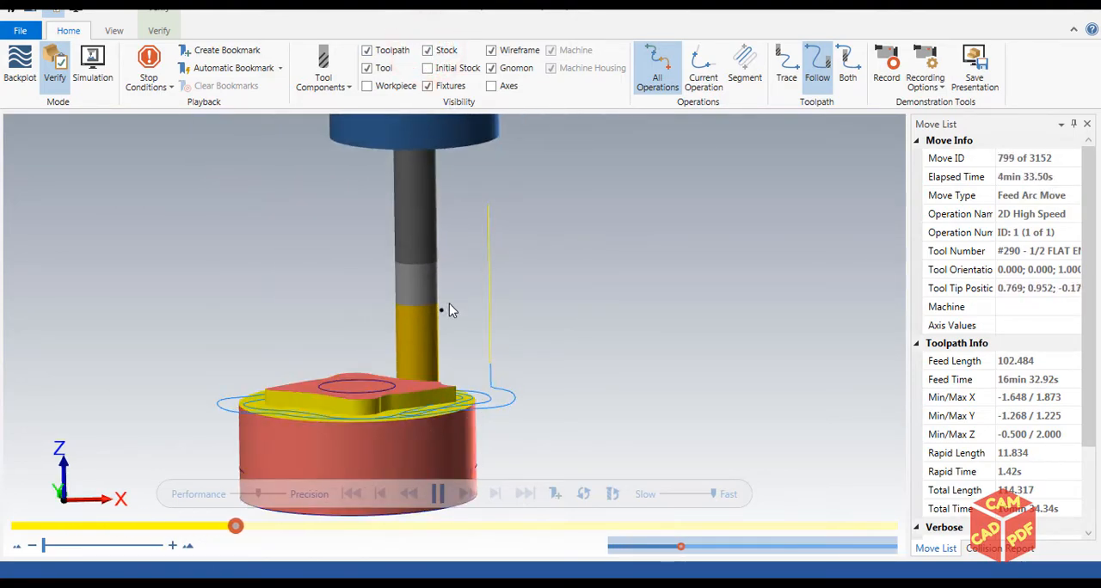
{"action": "middle_click_drag", "start_coordinate": [444, 307], "coordinate": [427, 308]}
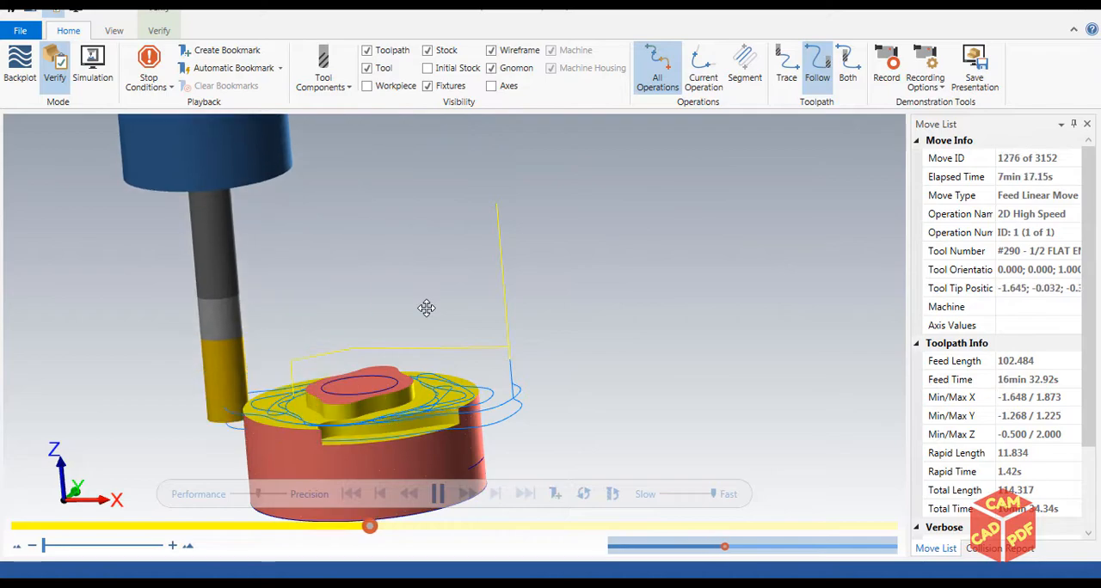
{"action": "scroll", "coordinate": [388, 407], "scroll_direction": "up", "scroll_amount": 3}
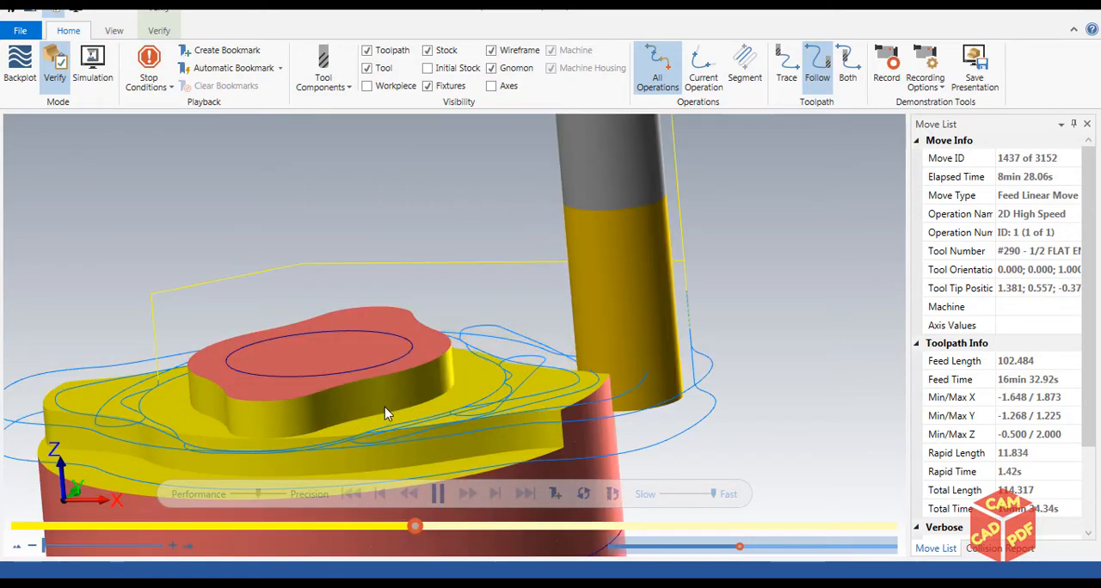
{"action": "scroll", "coordinate": [384, 406], "scroll_direction": "down", "scroll_amount": 6}
{"action": "scroll", "coordinate": [434, 350], "scroll_direction": "up", "scroll_amount": 4}
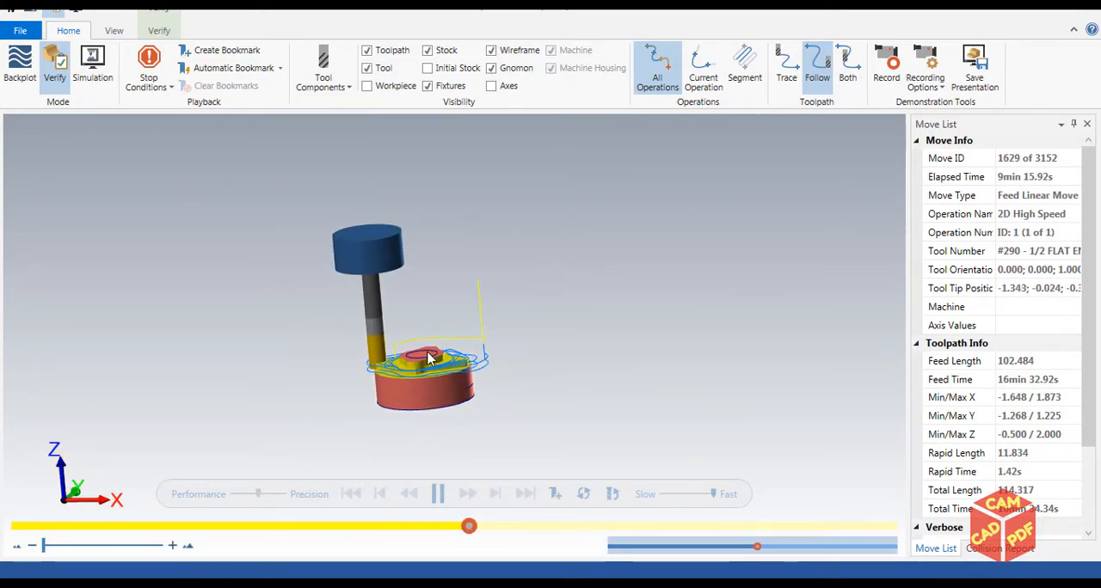
{"action": "scroll", "coordinate": [430, 358], "scroll_direction": "down", "scroll_amount": 2}
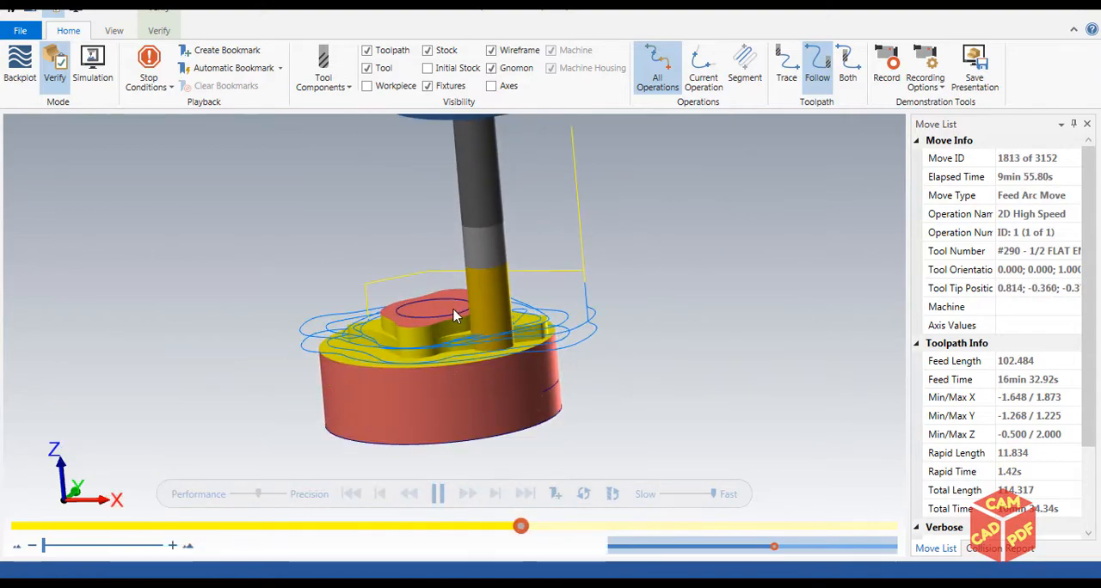
{"action": "scroll", "coordinate": [438, 344], "scroll_direction": "up", "scroll_amount": 2}
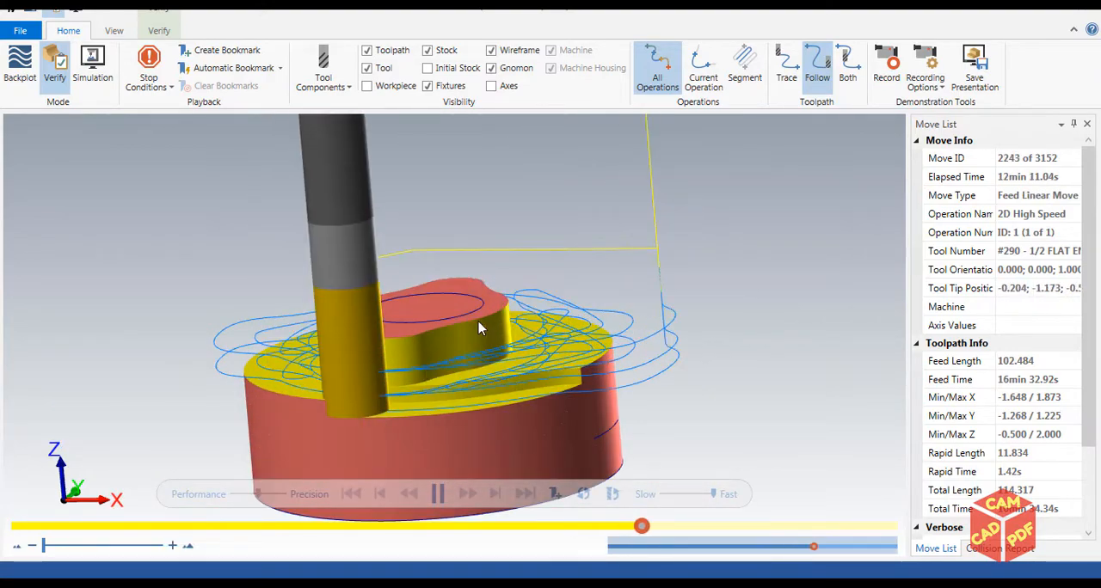
{"action": "left_click_drag", "start_coordinate": [712, 493], "coordinate": [676, 496]}
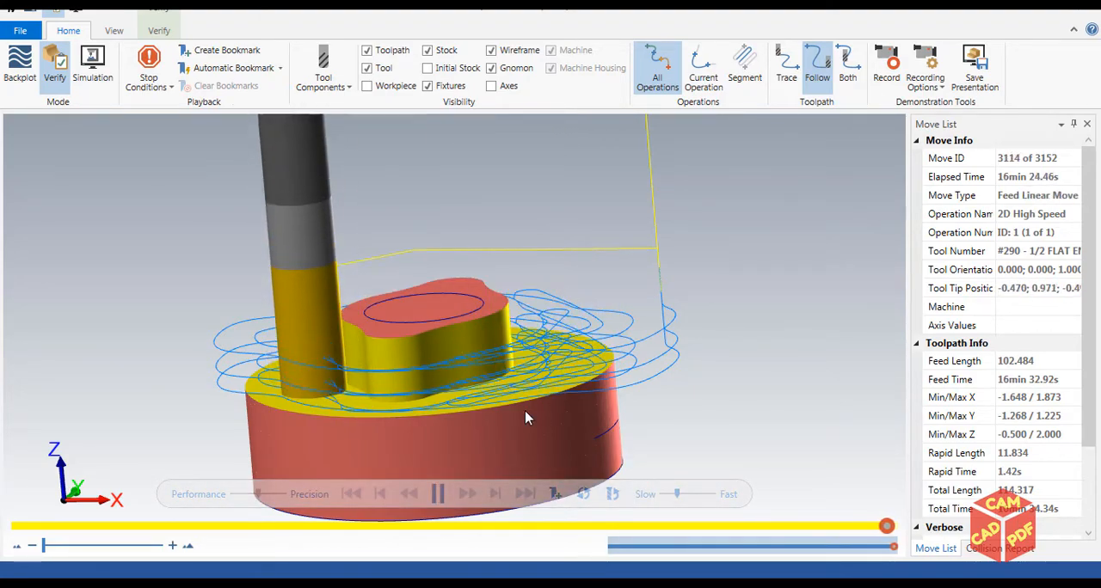
{"action": "scroll", "coordinate": [506, 373], "scroll_direction": "down", "scroll_amount": 4}
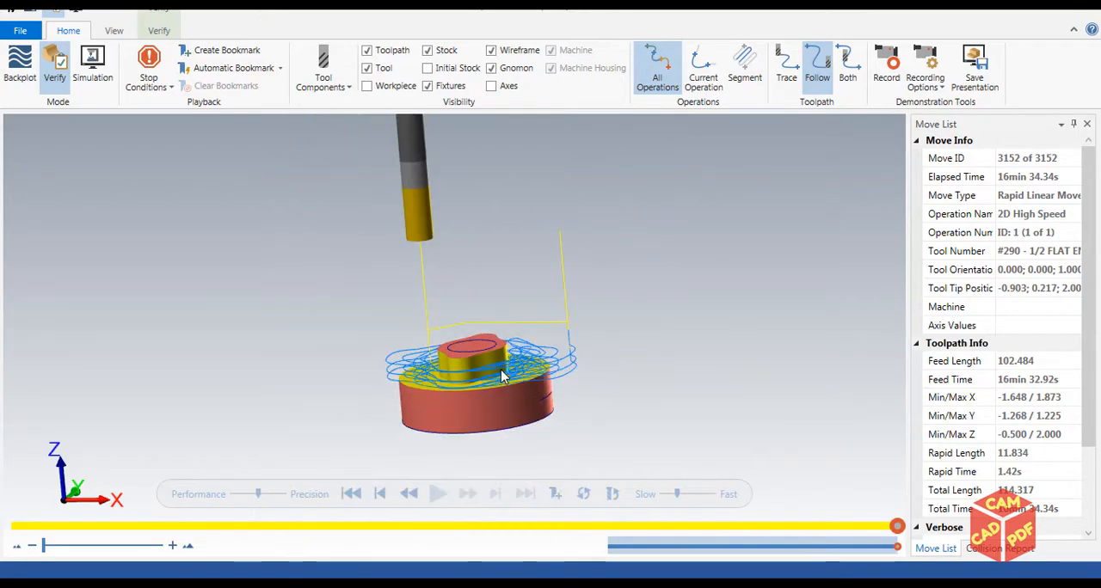
{"action": "scroll", "coordinate": [502, 374], "scroll_direction": "up", "scroll_amount": 4}
{"action": "middle_click_drag", "start_coordinate": [477, 341], "coordinate": [637, 264]}
{"action": "scroll", "coordinate": [637, 264], "scroll_direction": "down", "scroll_amount": 2}
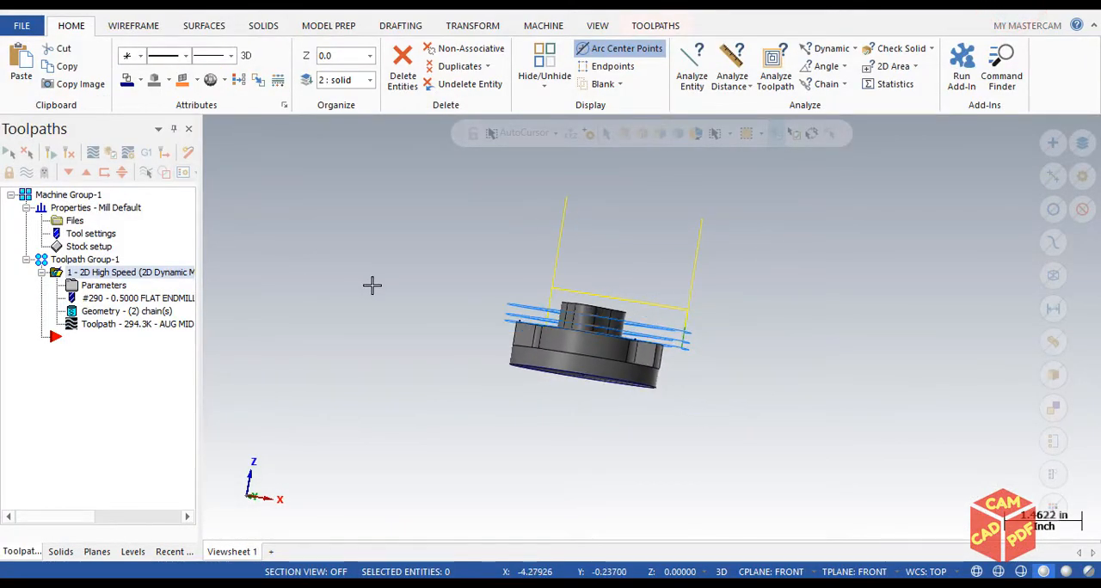
Copy the Dynamic Mill operation after itself and place the insert position below the copied operation
{"action": "key", "text": "alt+7"}
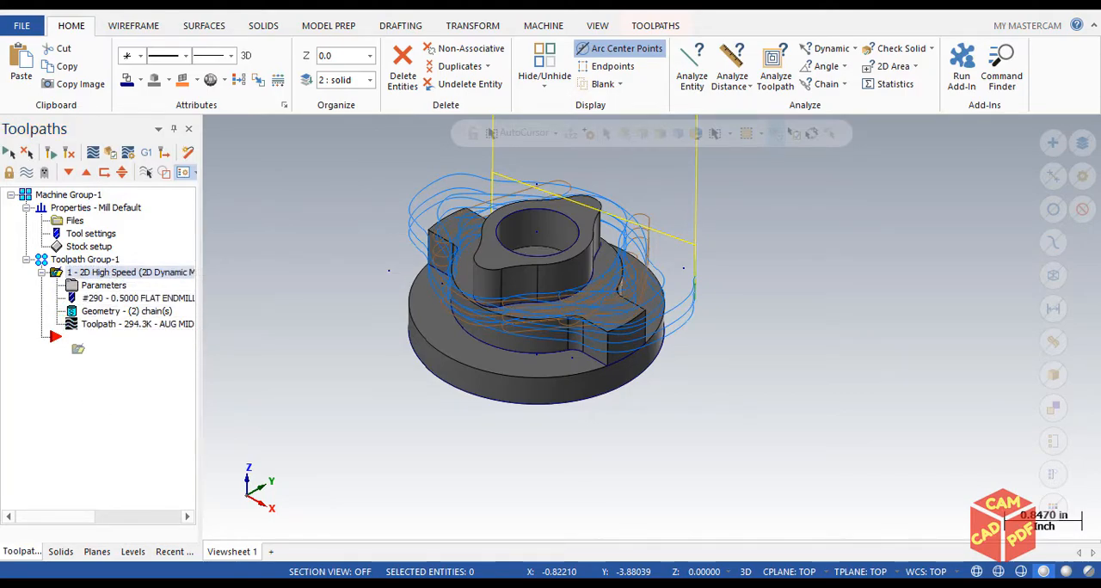
{"action": "right_click_drag", "start_coordinate": [73, 343], "coordinate": [125, 345]}
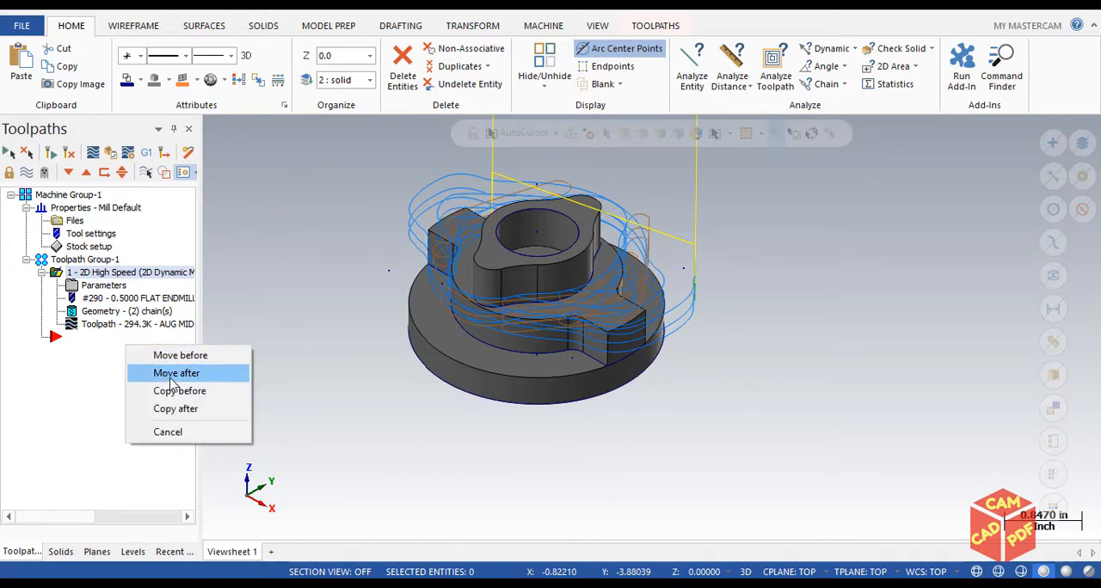
{"action": "left_click", "coordinate": [190, 409]}
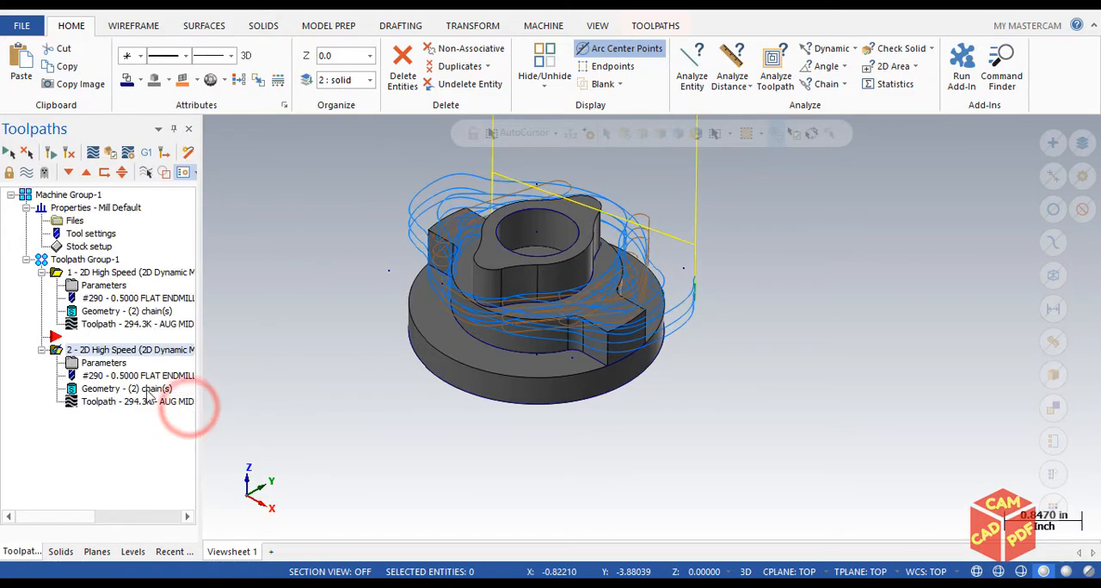
{"action": "left_click", "coordinate": [61, 348]}
{"action": "left_click", "coordinate": [68, 172]}
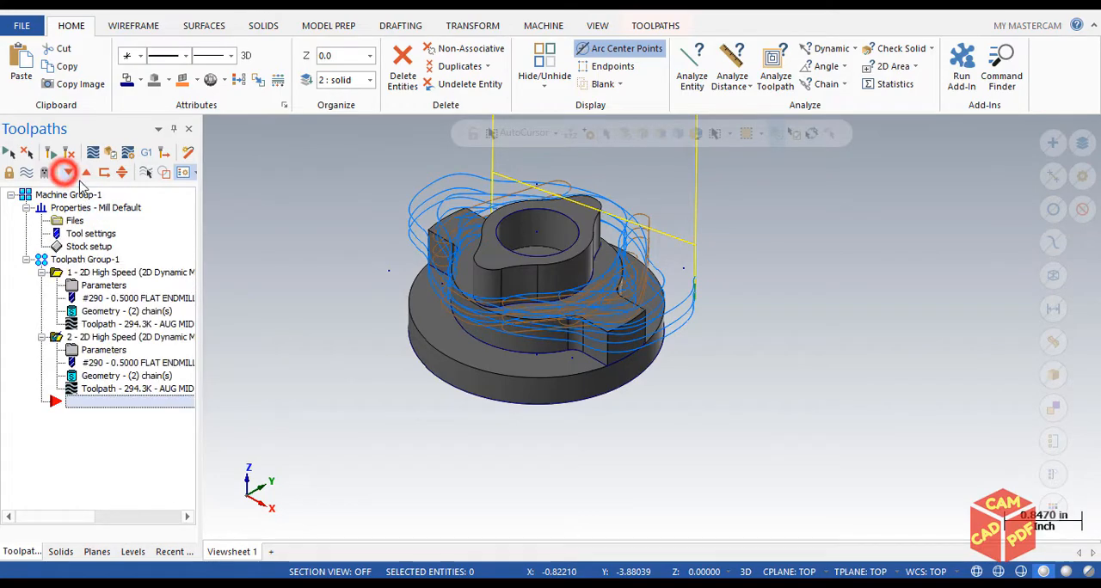
{"action": "left_click", "coordinate": [127, 439]}
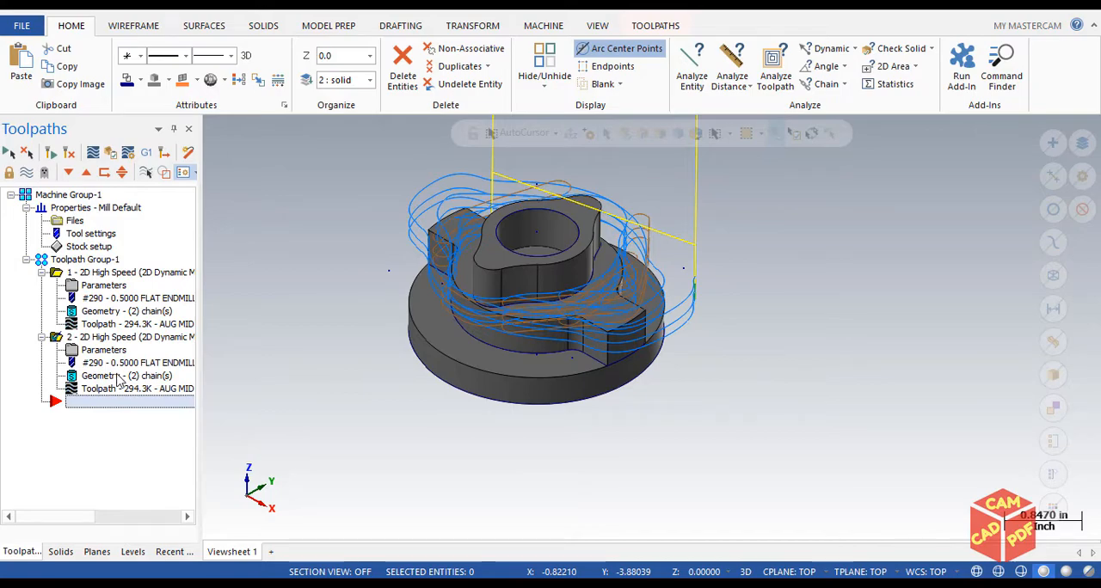
In the second operation's chain geometry, clear the machining, air and avoidance region selections
{"action": "left_click", "coordinate": [119, 381]}
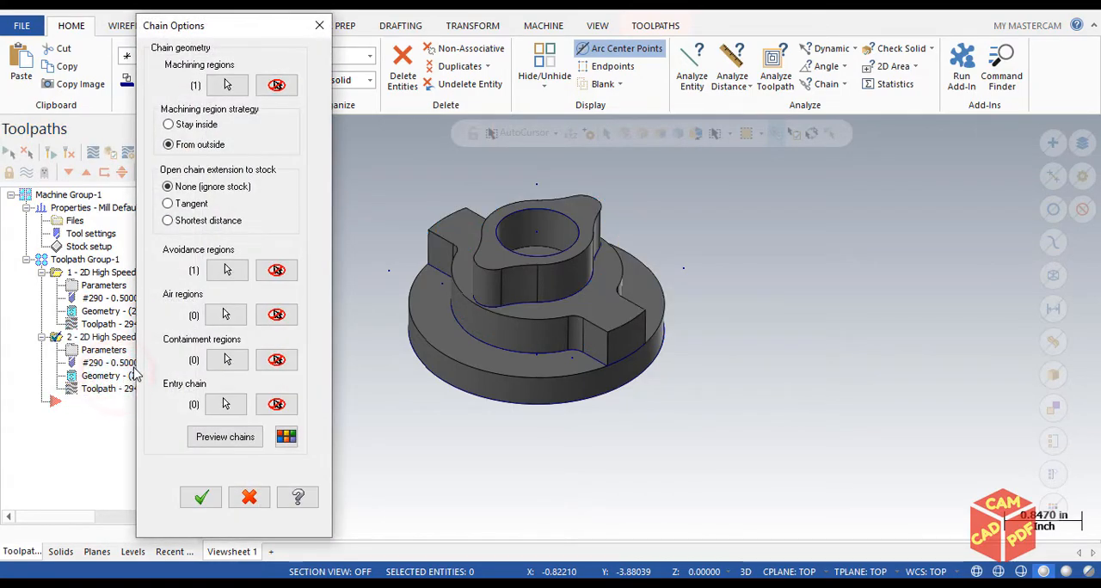
{"action": "left_click", "coordinate": [317, 29]}
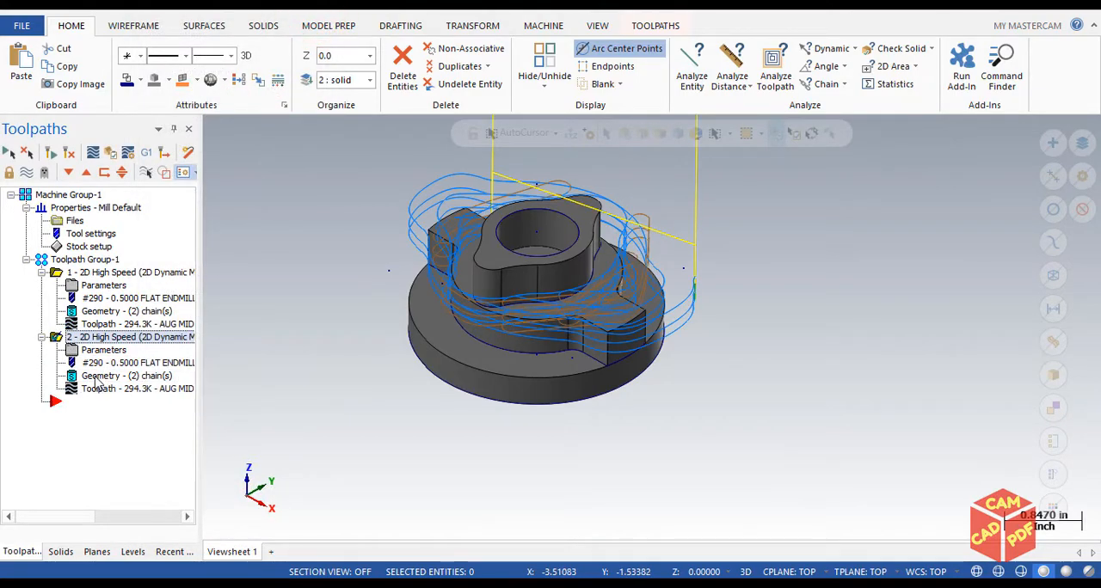
{"action": "left_click", "coordinate": [96, 376]}
{"action": "left_click", "coordinate": [222, 31]}
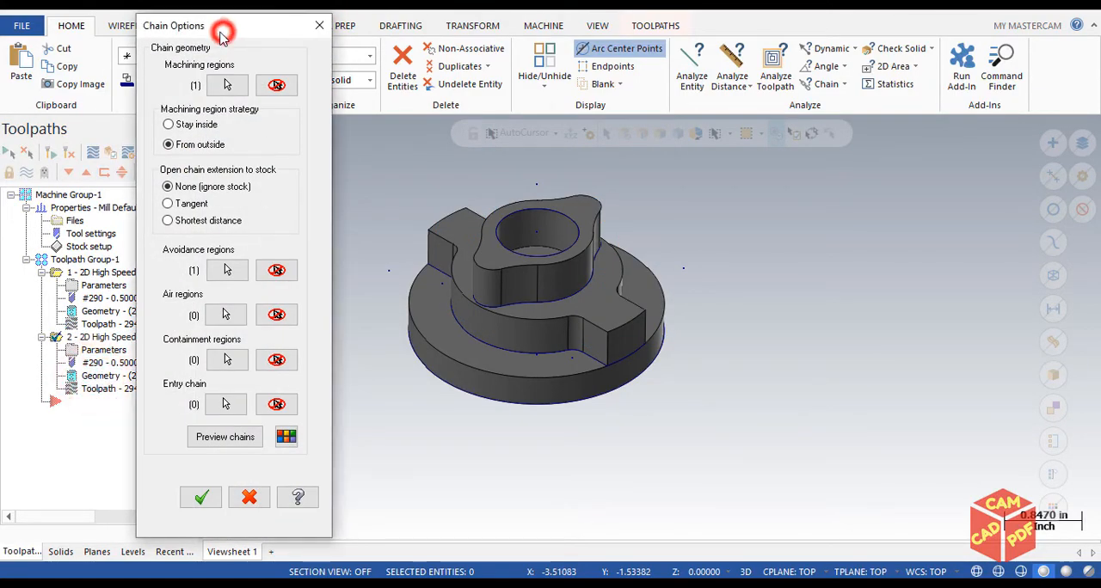
{"action": "left_click_drag", "start_coordinate": [222, 31], "coordinate": [258, 22]}
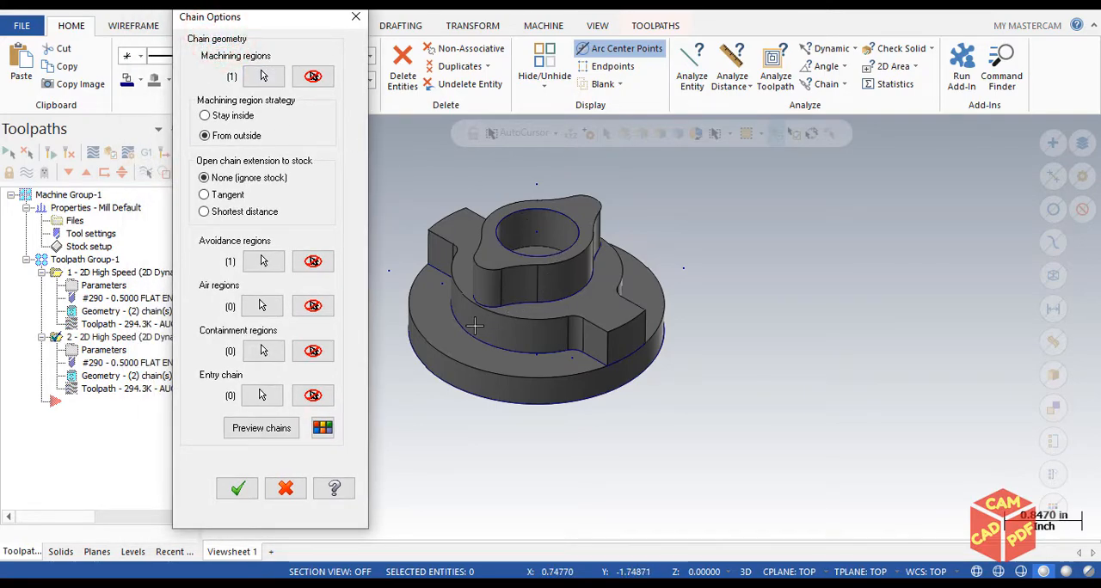
{"action": "left_click", "coordinate": [313, 75]}
{"action": "left_click", "coordinate": [313, 305]}
{"action": "left_click", "coordinate": [316, 261]}
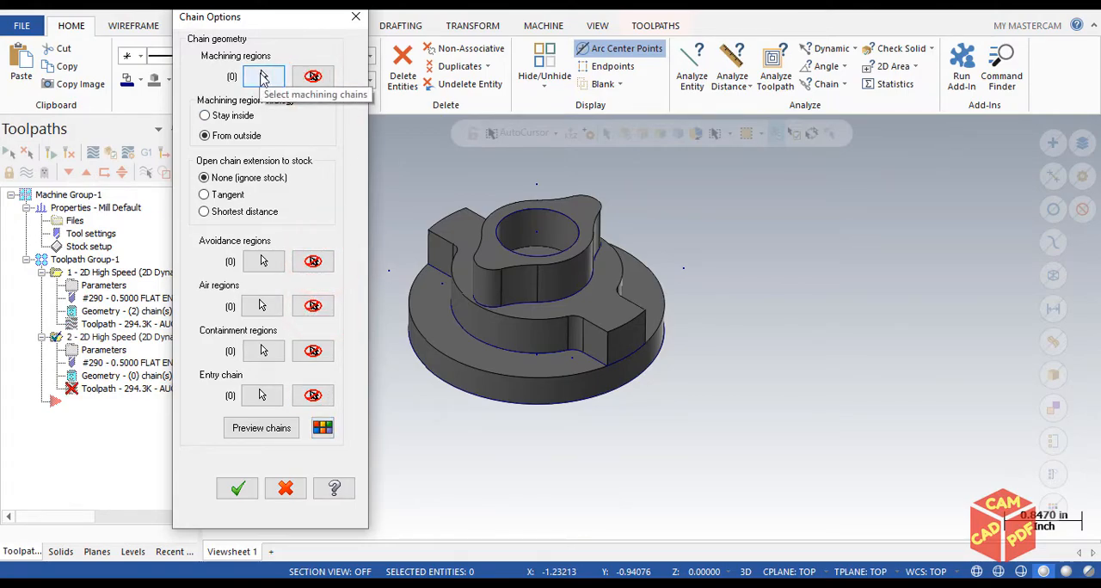
Select the upper ring-shaped face of the round base flange as the second operation's machining region
{"action": "left_click", "coordinate": [263, 77]}
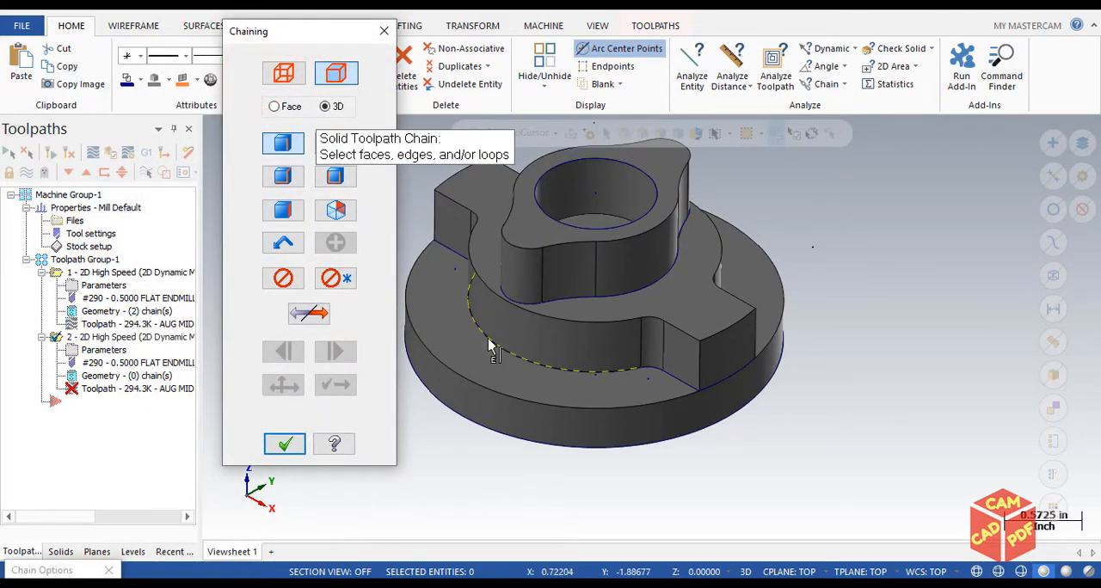
{"action": "left_click", "coordinate": [457, 347]}
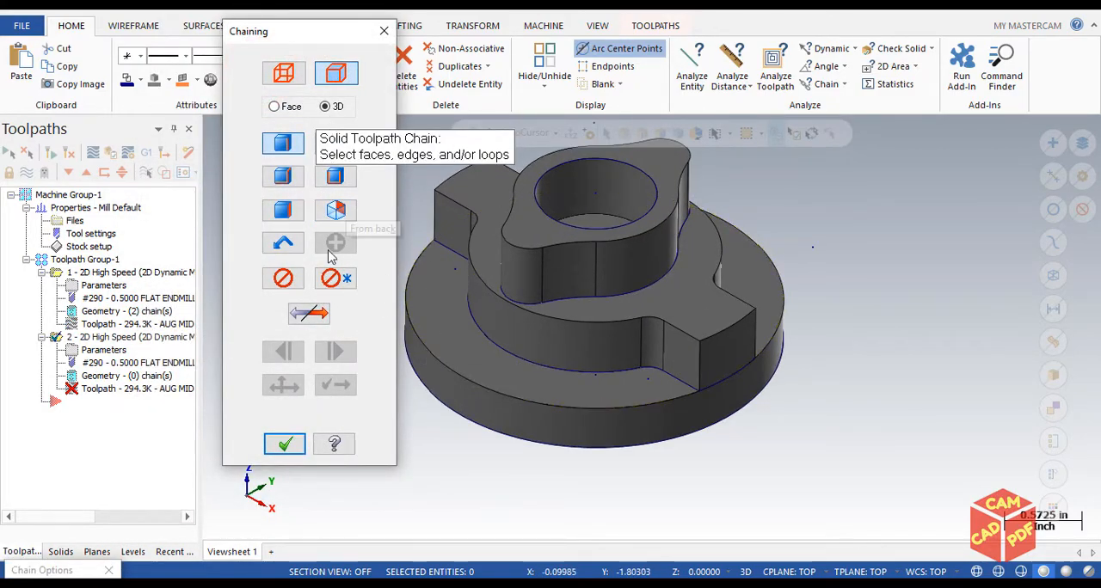
{"action": "left_click", "coordinate": [283, 209]}
{"action": "left_click", "coordinate": [462, 353]}
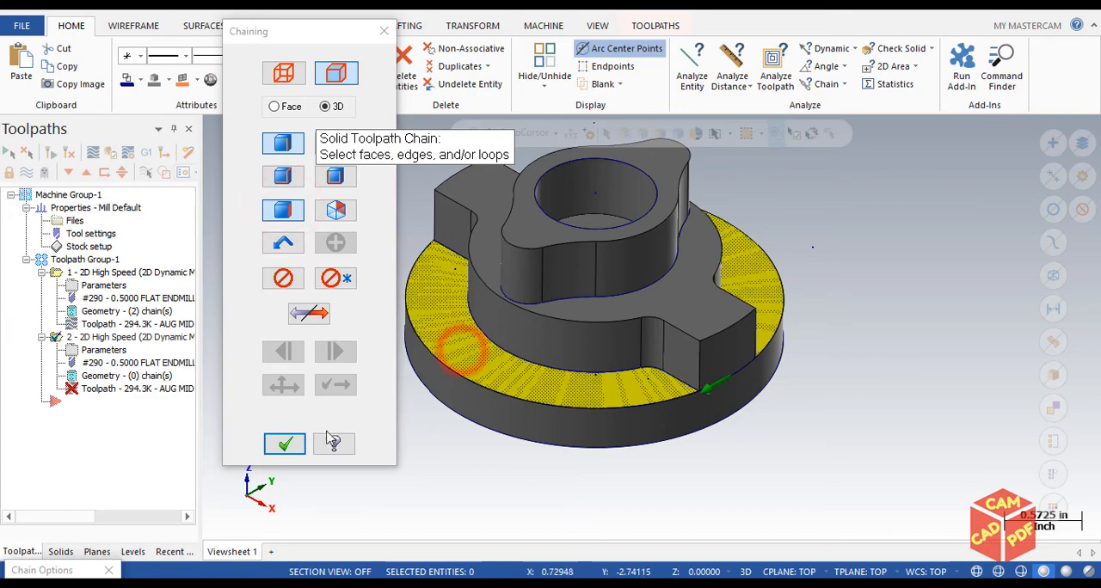
{"action": "left_click", "coordinate": [285, 444]}
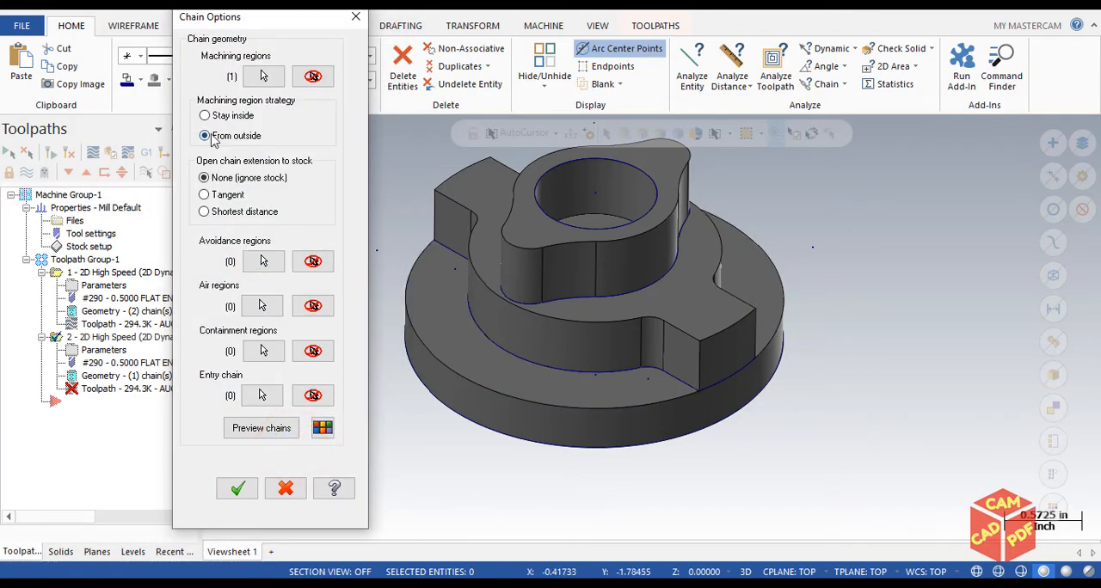
Select the top face of the middle step as the avoidance region, preview the chains and accept the chain options
{"action": "left_click", "coordinate": [263, 260]}
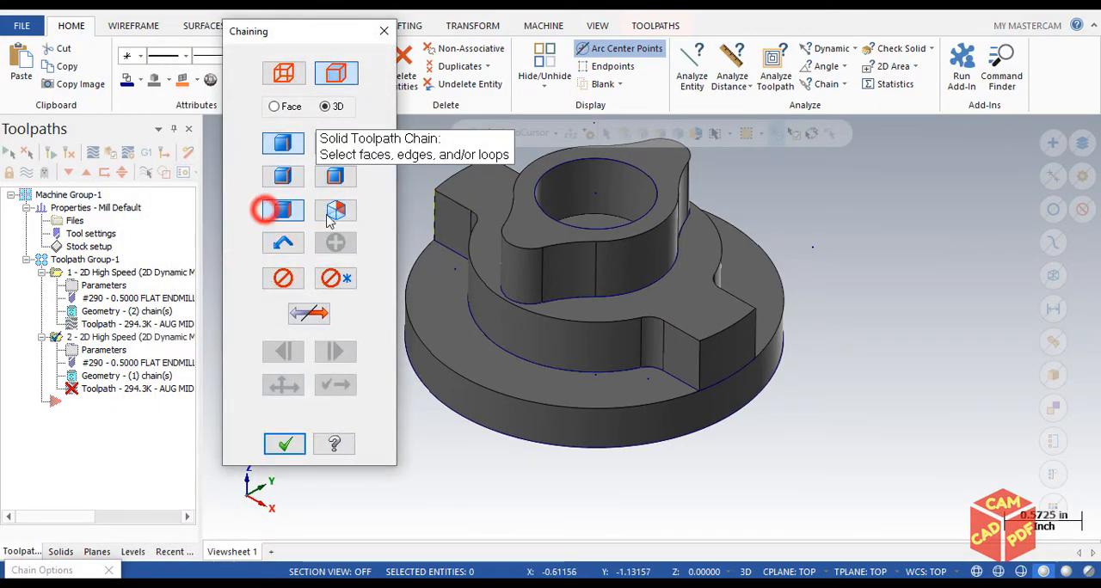
{"action": "left_click", "coordinate": [501, 204]}
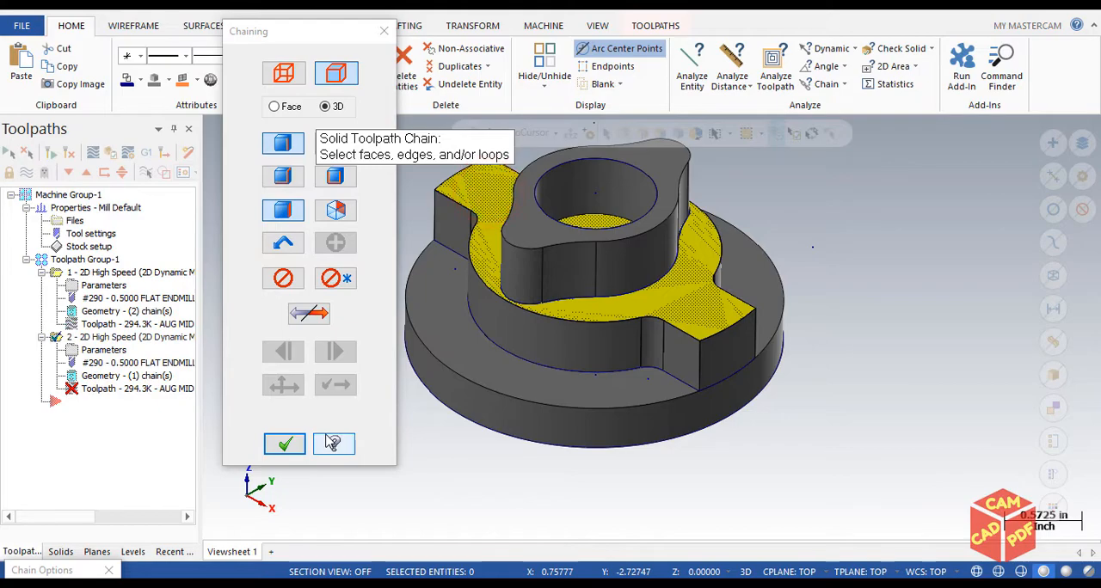
{"action": "left_click", "coordinate": [285, 444]}
{"action": "left_click", "coordinate": [261, 427]}
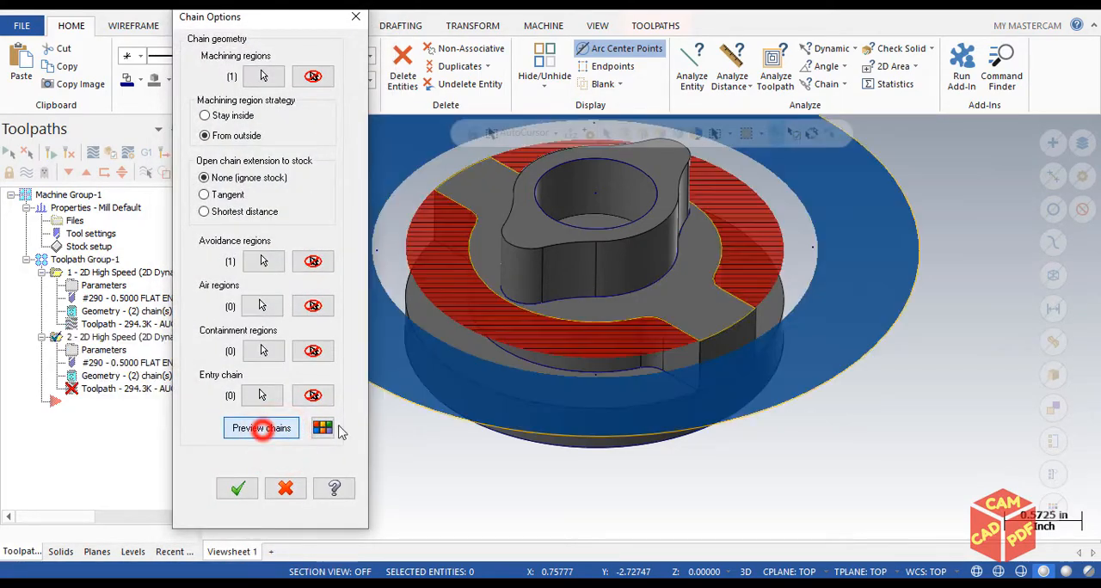
{"action": "middle_click_drag", "start_coordinate": [541, 290], "coordinate": [563, 288]}
{"action": "scroll", "coordinate": [573, 256], "scroll_direction": "up", "scroll_amount": 2}
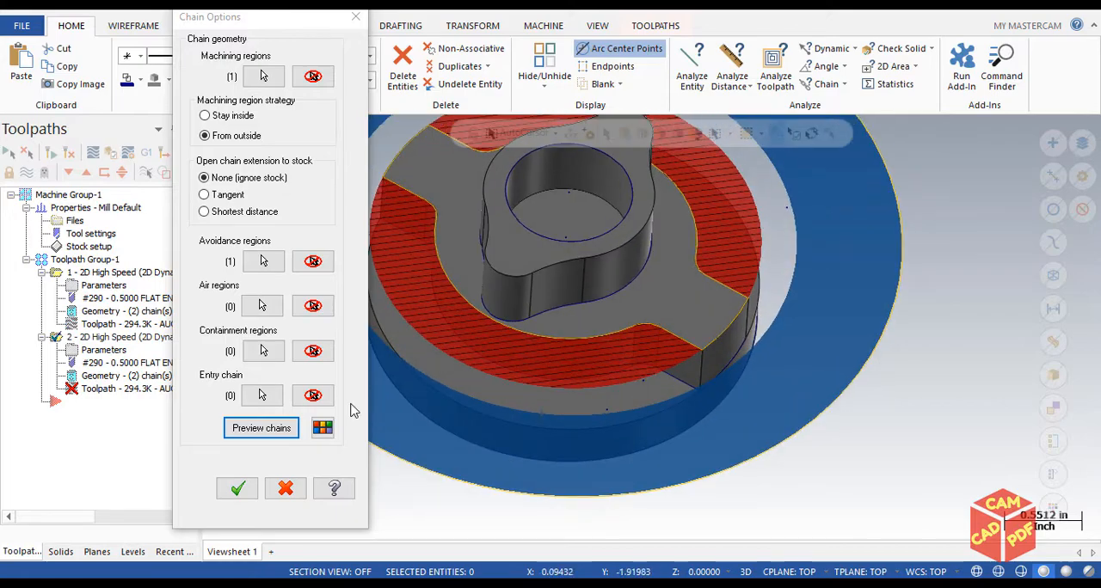
{"action": "left_click", "coordinate": [237, 488]}
{"action": "scroll", "coordinate": [222, 344], "scroll_direction": "down", "scroll_amount": 3}
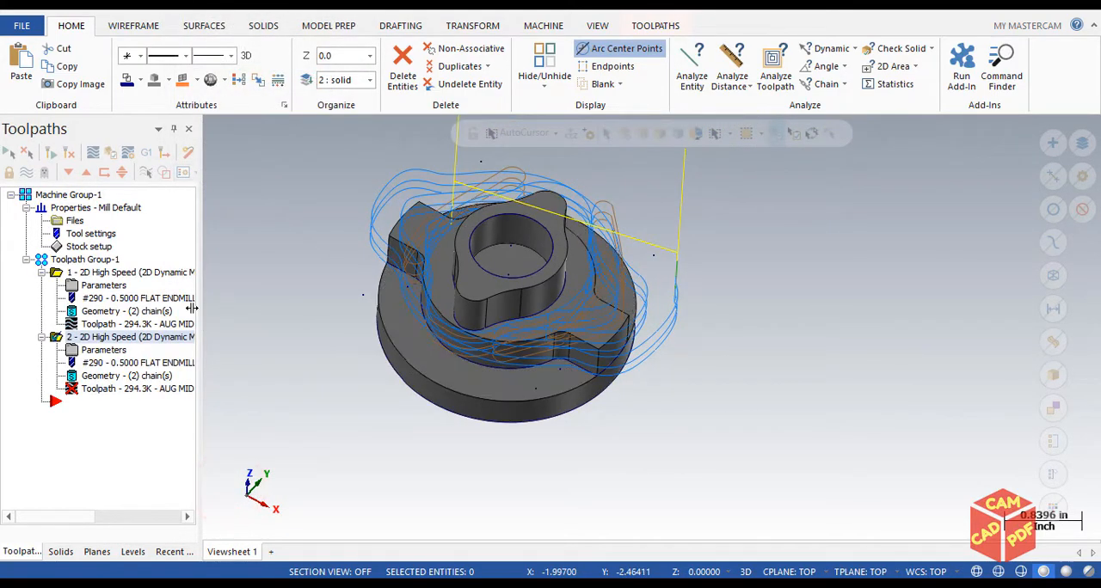
Replace the second operation's depth reference with an associative point on the middle step's base edge and accept the Linking Parameters
{"action": "left_click", "coordinate": [101, 350]}
{"action": "left_click_drag", "start_coordinate": [357, 54], "coordinate": [412, 14]}
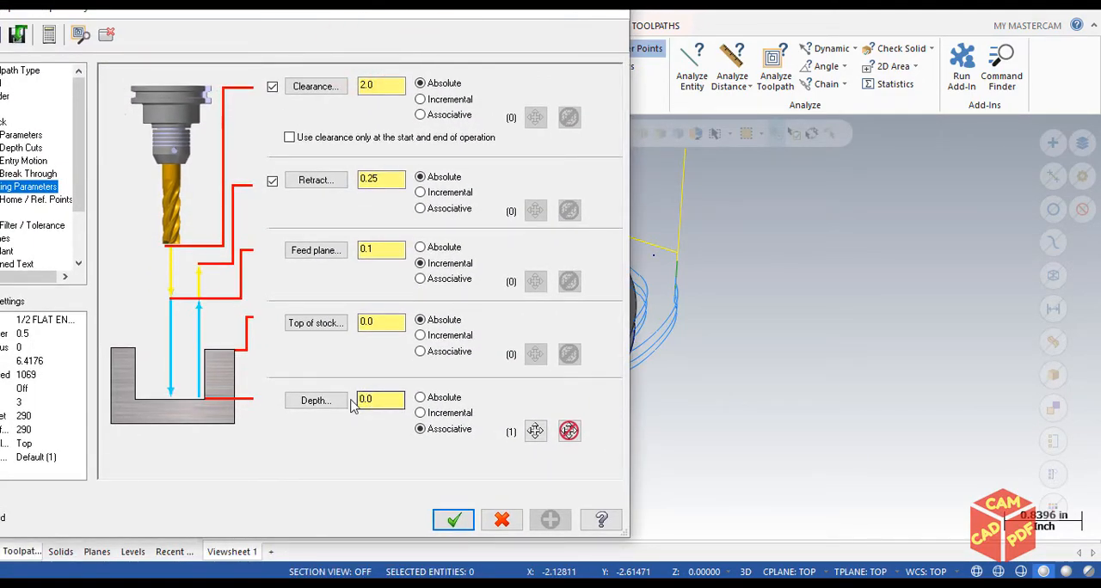
{"action": "left_click", "coordinate": [568, 432]}
{"action": "left_click", "coordinate": [523, 432]}
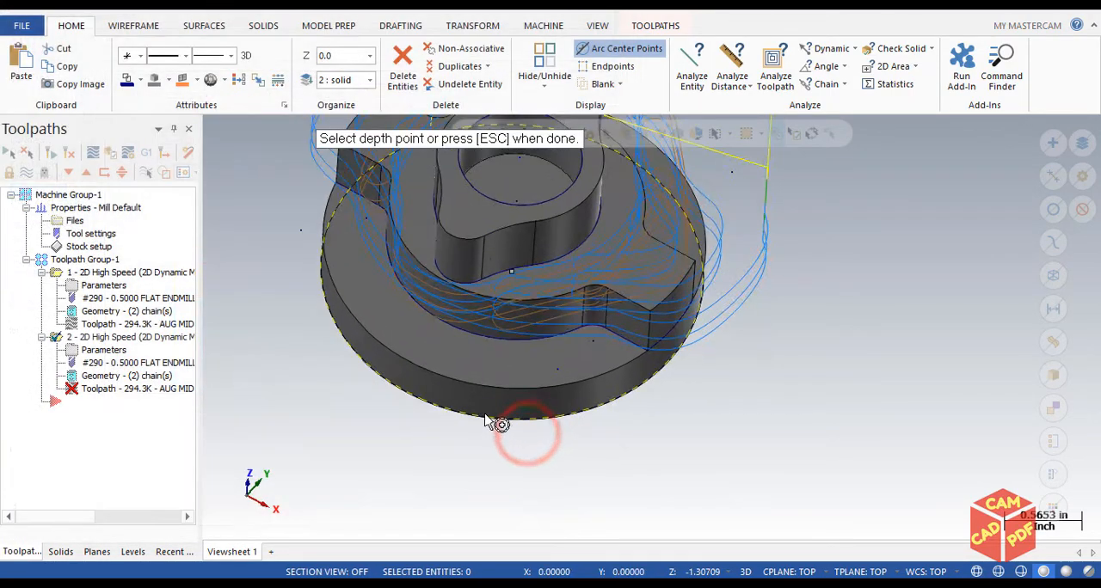
{"action": "scroll", "coordinate": [487, 421], "scroll_direction": "up", "scroll_amount": 2}
{"action": "left_click", "coordinate": [459, 311]}
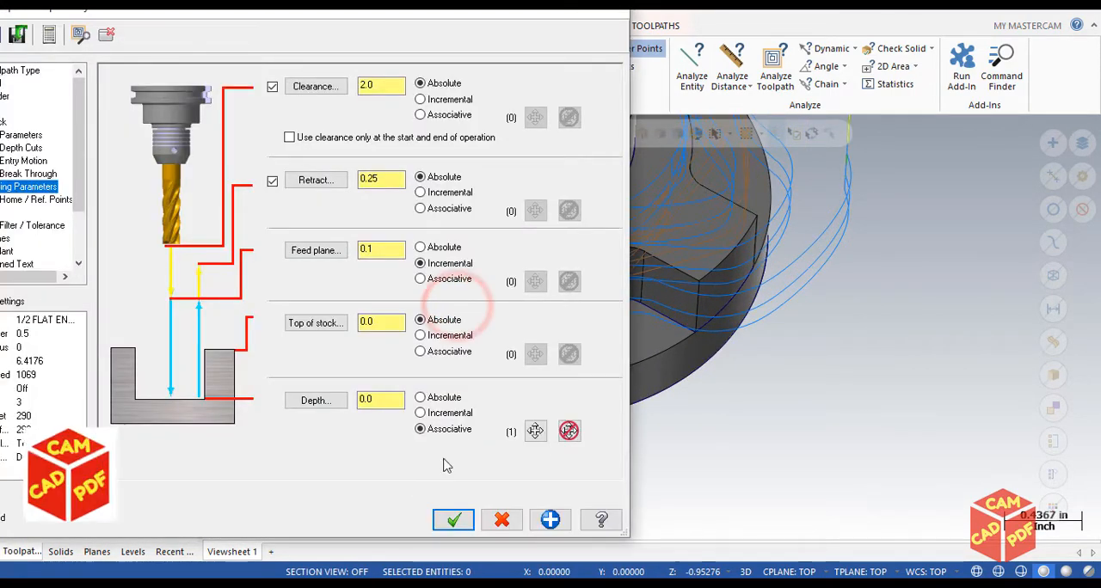
{"action": "left_click", "coordinate": [442, 521]}
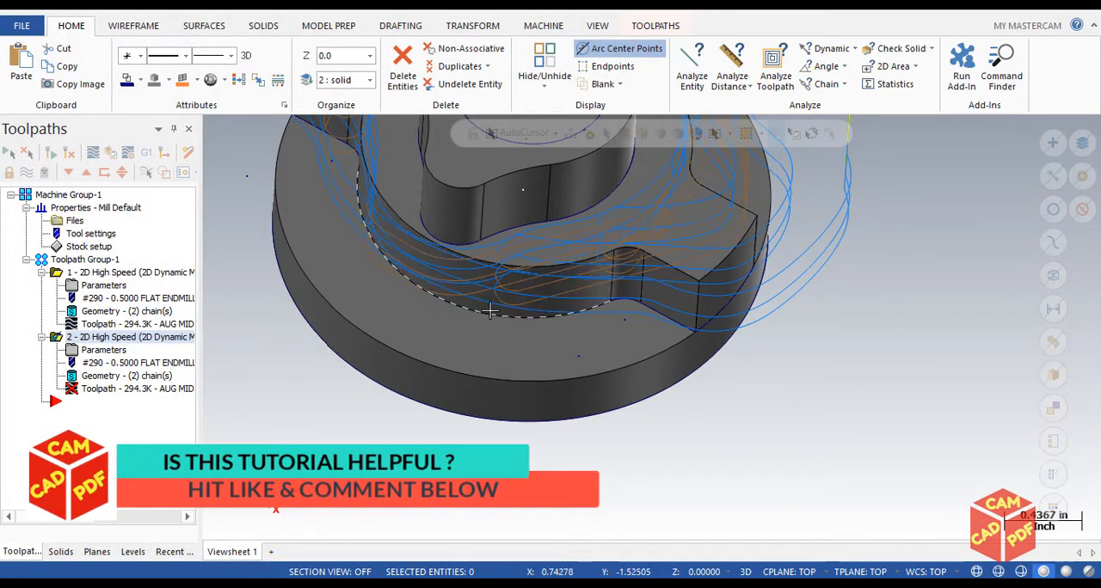
Regenerate the second operation's toolpath and inspect it on the part from above
{"action": "middle_click_drag", "start_coordinate": [491, 307], "coordinate": [495, 395]}
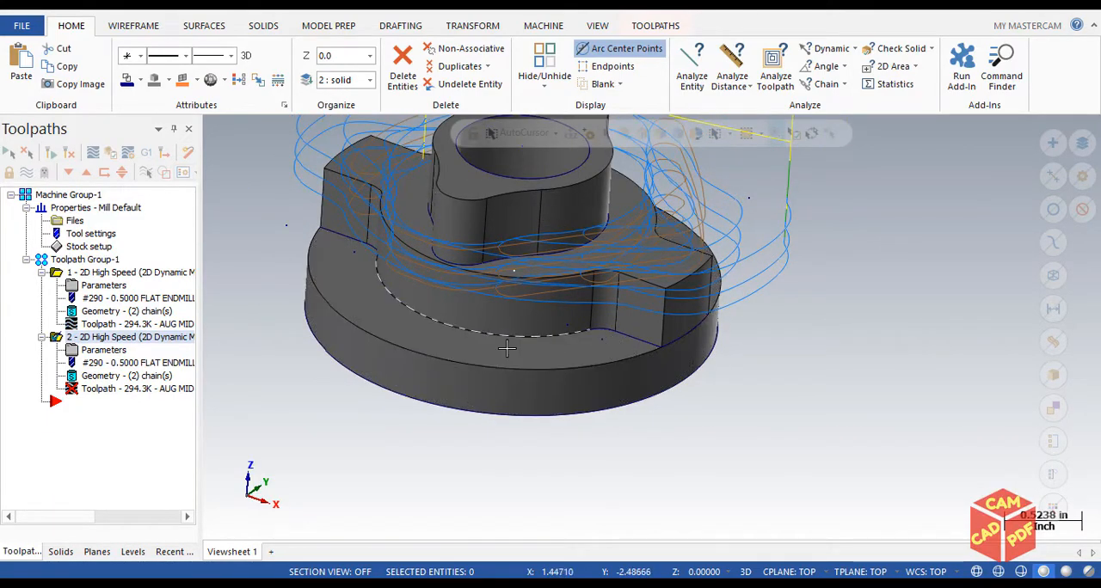
{"action": "scroll", "coordinate": [426, 361], "scroll_direction": "up", "scroll_amount": 2}
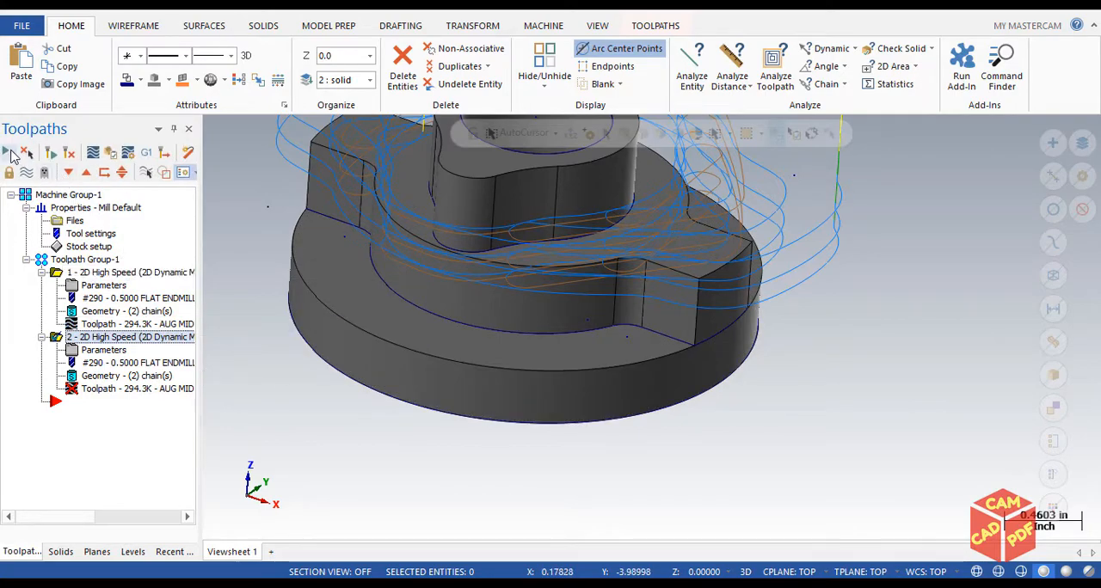
{"action": "left_click", "coordinate": [50, 151]}
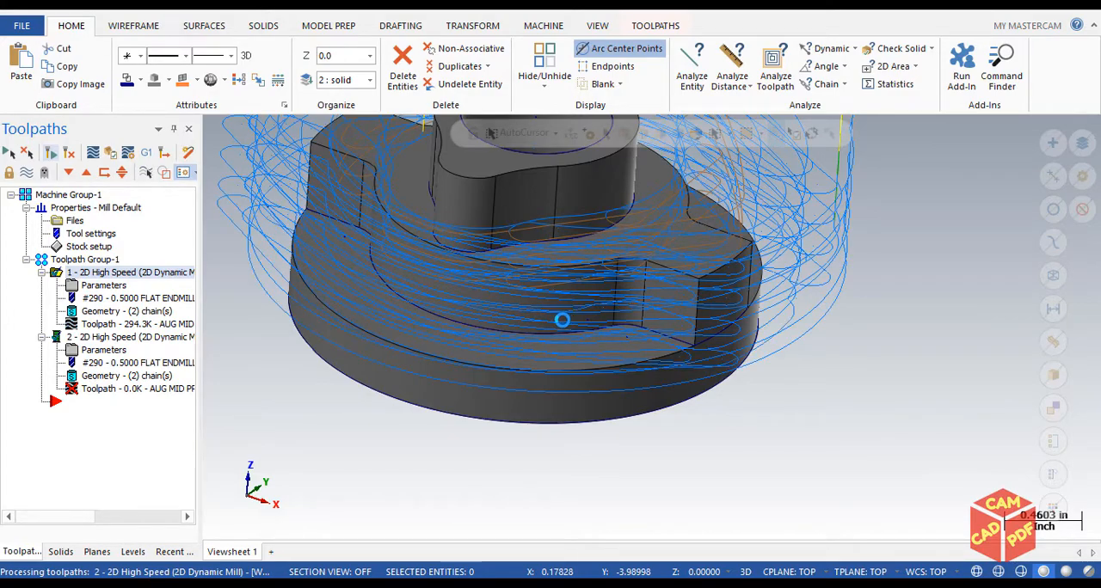
{"action": "scroll", "coordinate": [561, 318], "scroll_direction": "down", "scroll_amount": 4}
{"action": "middle_click_drag", "start_coordinate": [530, 300], "coordinate": [515, 389]}
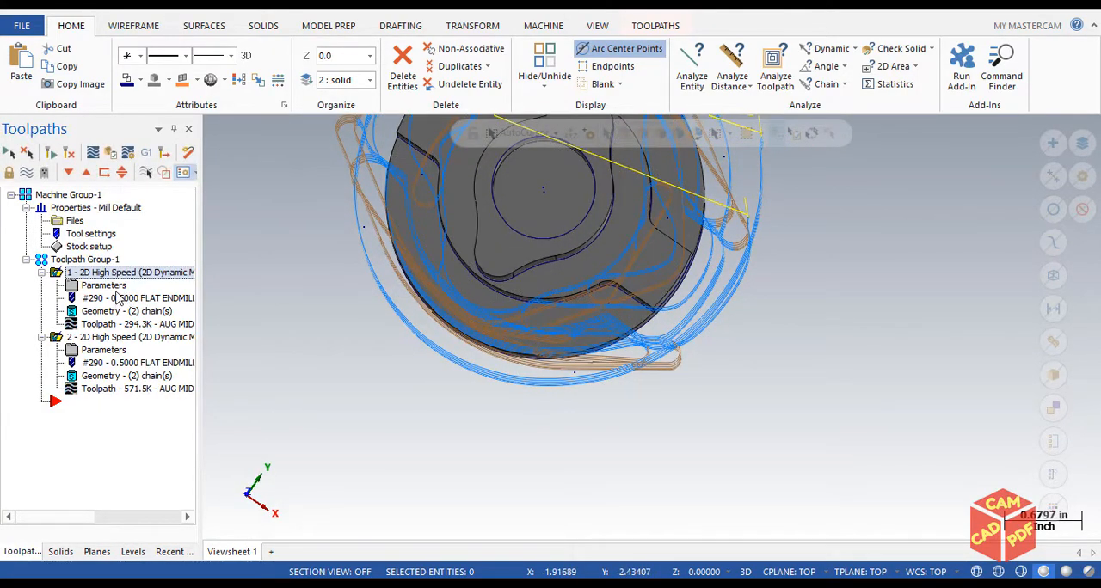
Set the first pass offset to 0 in the first operation's Cut Parameters and accept the change
{"action": "left_click", "coordinate": [105, 286]}
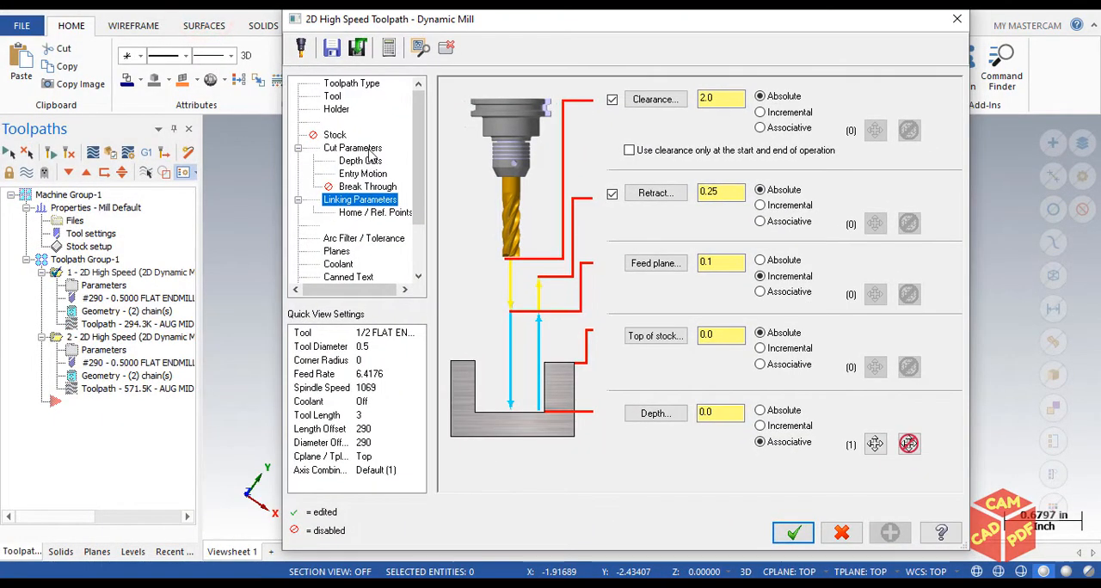
{"action": "left_click", "coordinate": [353, 148]}
{"action": "double_click", "coordinate": [626, 170]}
{"action": "type", "text": "0"}
{"action": "left_click", "coordinate": [636, 193]}
{"action": "left_click", "coordinate": [792, 532]}
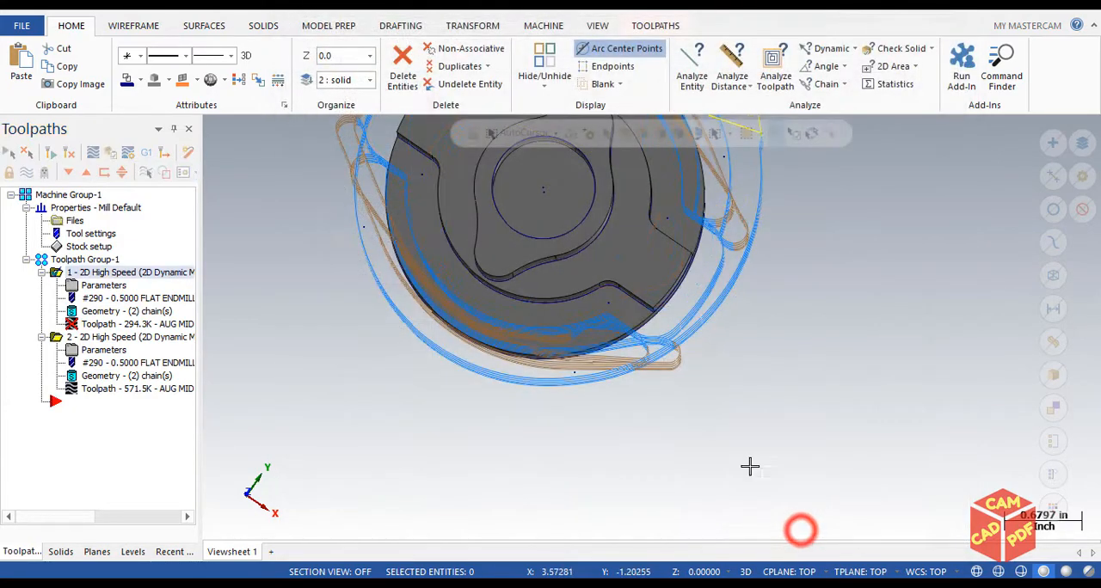
Set the first pass offset and first pass feed reduction to 0 in the second operation's Cut Parameters and accept them
{"action": "left_click", "coordinate": [103, 350]}
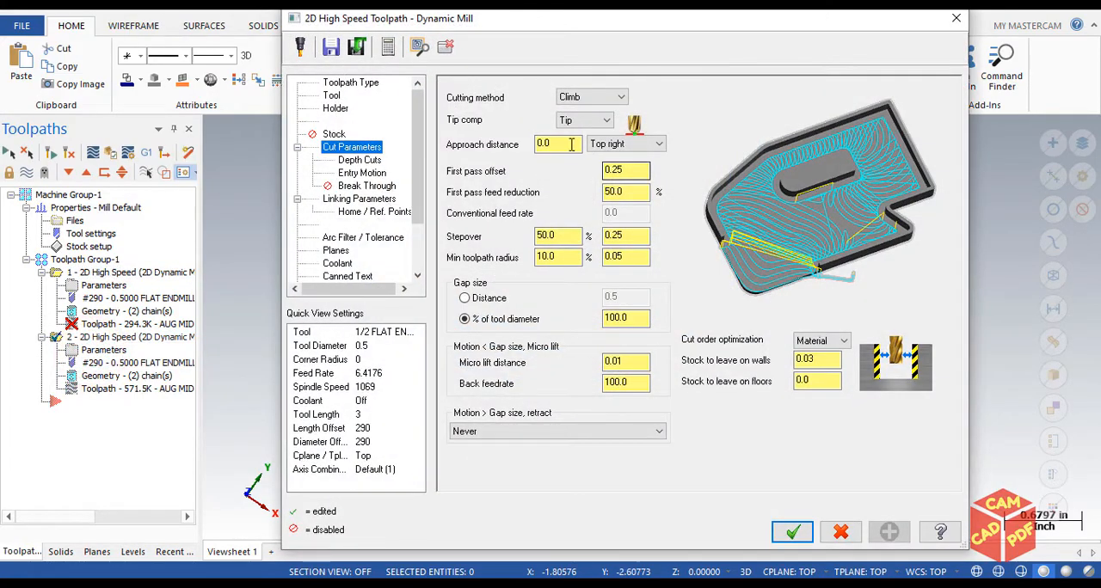
{"action": "left_click_drag", "start_coordinate": [632, 175], "coordinate": [577, 176]}
{"action": "type", "text": "0"}
{"action": "double_click", "coordinate": [614, 187]}
{"action": "type", "text": "0"}
{"action": "left_click", "coordinate": [718, 459]}
{"action": "left_click", "coordinate": [792, 531]}
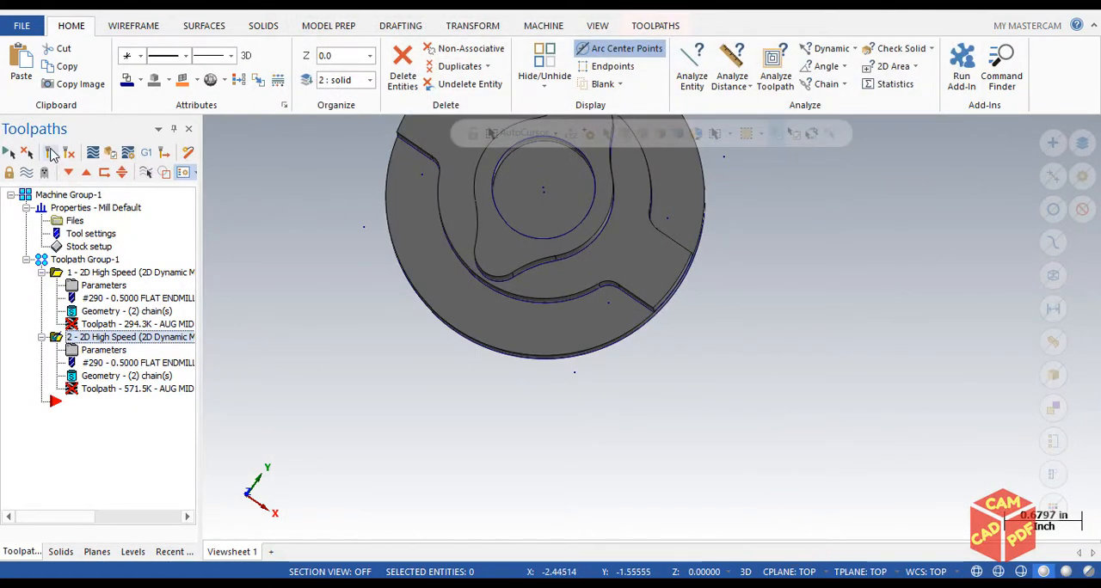
Regenerate all dirty operations and inspect the updated toolpaths on the part from an isometric view
{"action": "scroll", "coordinate": [460, 336], "scroll_direction": "down", "scroll_amount": 1}
{"action": "key", "text": "alt+7"}
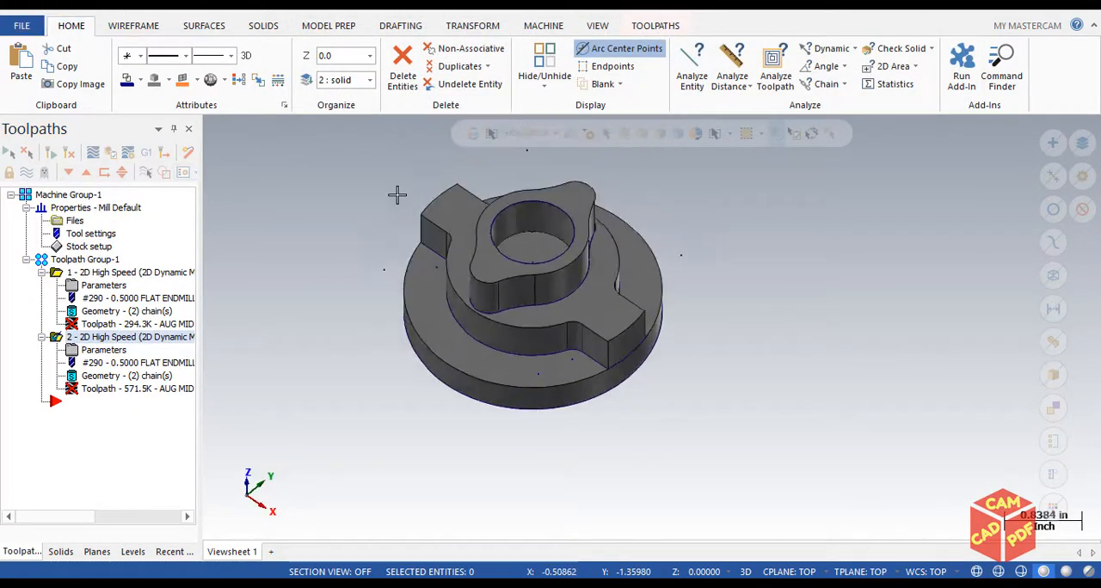
{"action": "left_click", "coordinate": [51, 152]}
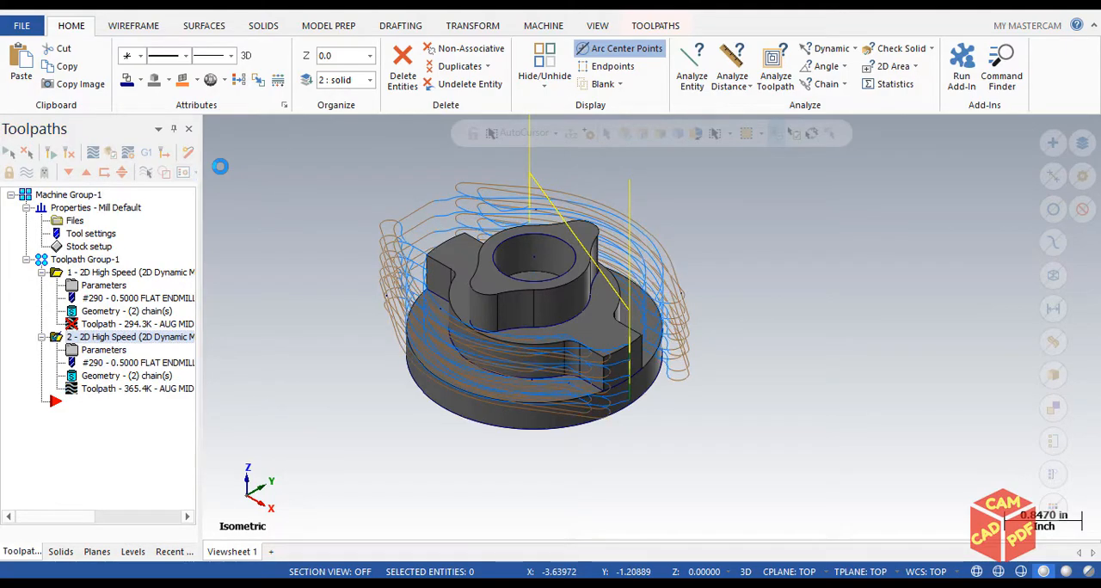
{"action": "middle_click_drag", "start_coordinate": [331, 471], "coordinate": [656, 292]}
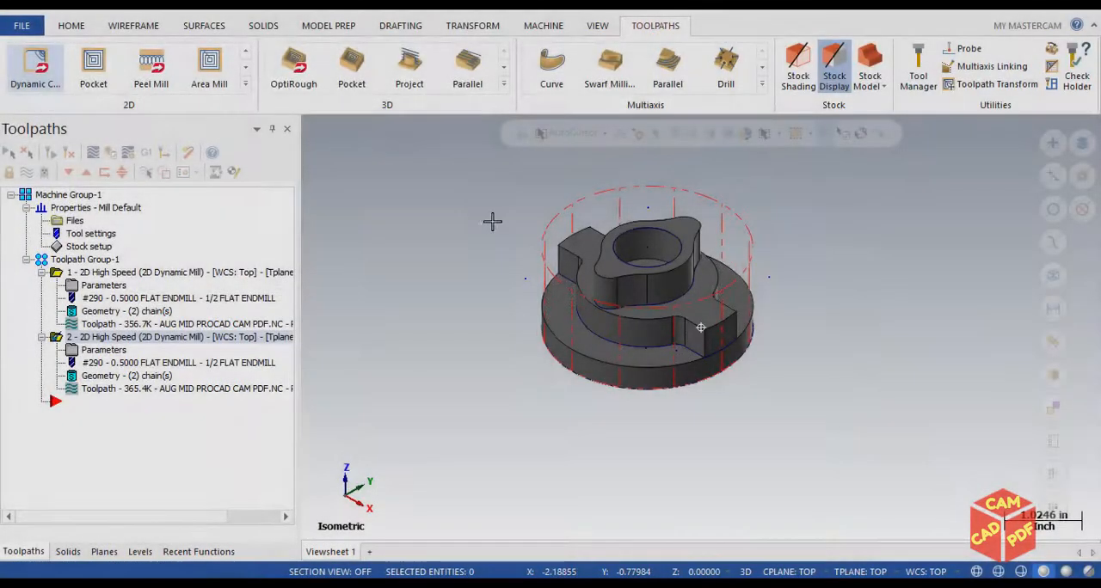
{"action": "middle_click_drag", "start_coordinate": [492, 222], "coordinate": [623, 223]}
{"action": "scroll", "coordinate": [645, 219], "scroll_direction": "up", "scroll_amount": 3}
Select all operations, open them in the Verify simulation and orient the view of the uncut stock
{"action": "left_click", "coordinate": [8, 153]}
{"action": "left_click", "coordinate": [112, 152]}
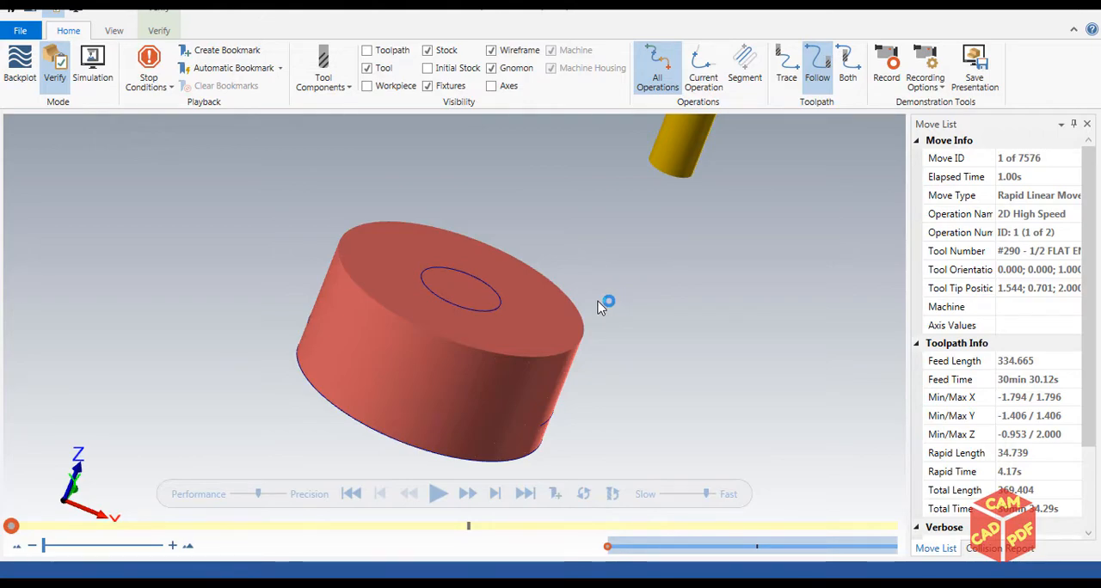
{"action": "middle_click_drag", "start_coordinate": [508, 289], "coordinate": [455, 301]}
{"action": "scroll", "coordinate": [459, 285], "scroll_direction": "up", "scroll_amount": 3}
{"action": "scroll", "coordinate": [462, 285], "scroll_direction": "down", "scroll_amount": 4}
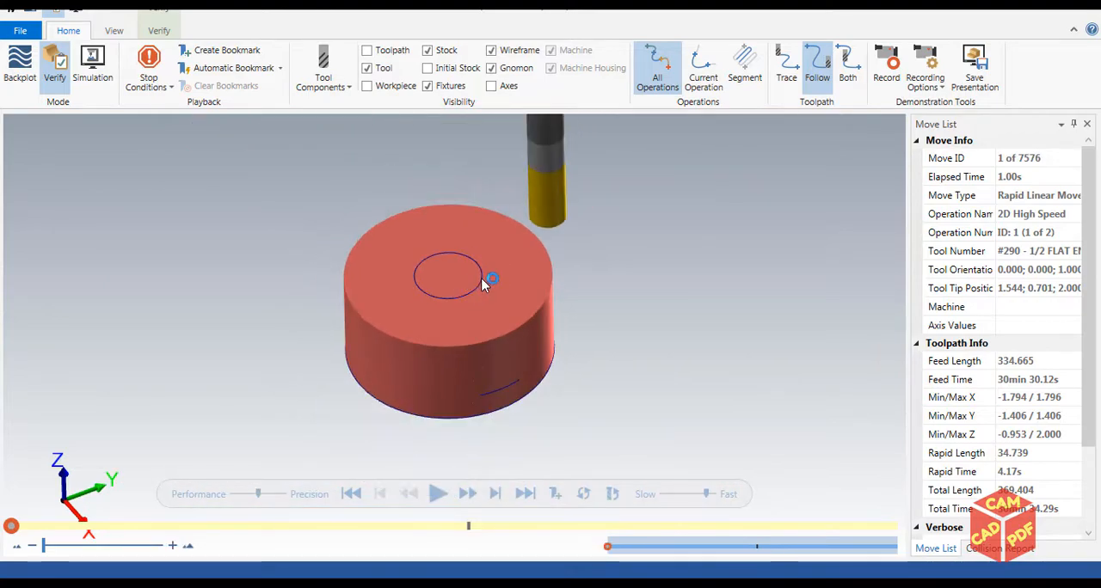
Run the cutting simulation of both operations and examine how the first one roughs the upper depths around the lobed boss
{"action": "left_click", "coordinate": [438, 492]}
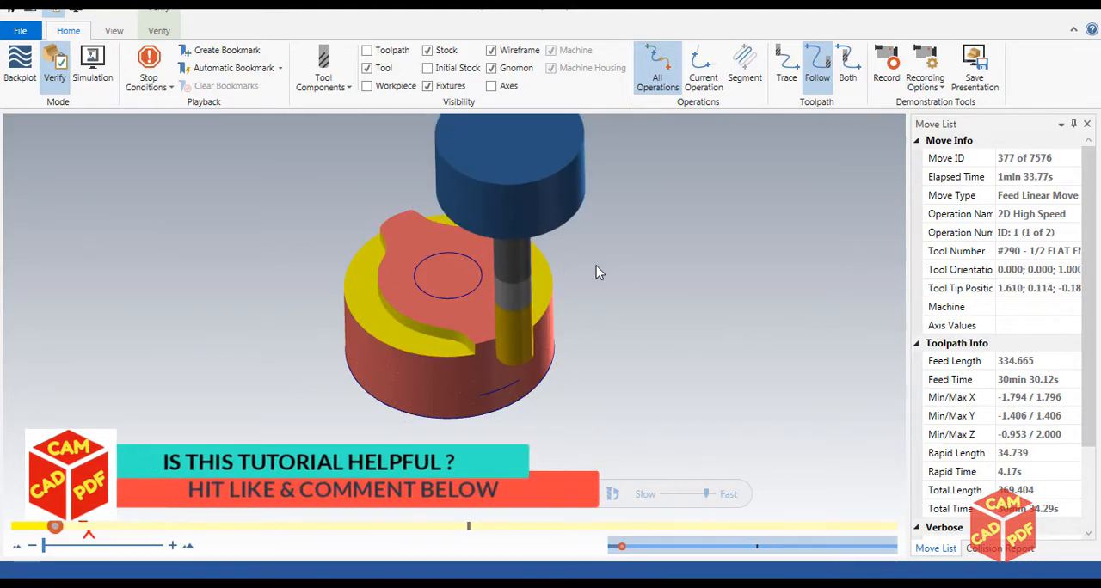
{"action": "scroll", "coordinate": [477, 268], "scroll_direction": "up", "scroll_amount": 4}
{"action": "scroll", "coordinate": [466, 263], "scroll_direction": "down", "scroll_amount": 2}
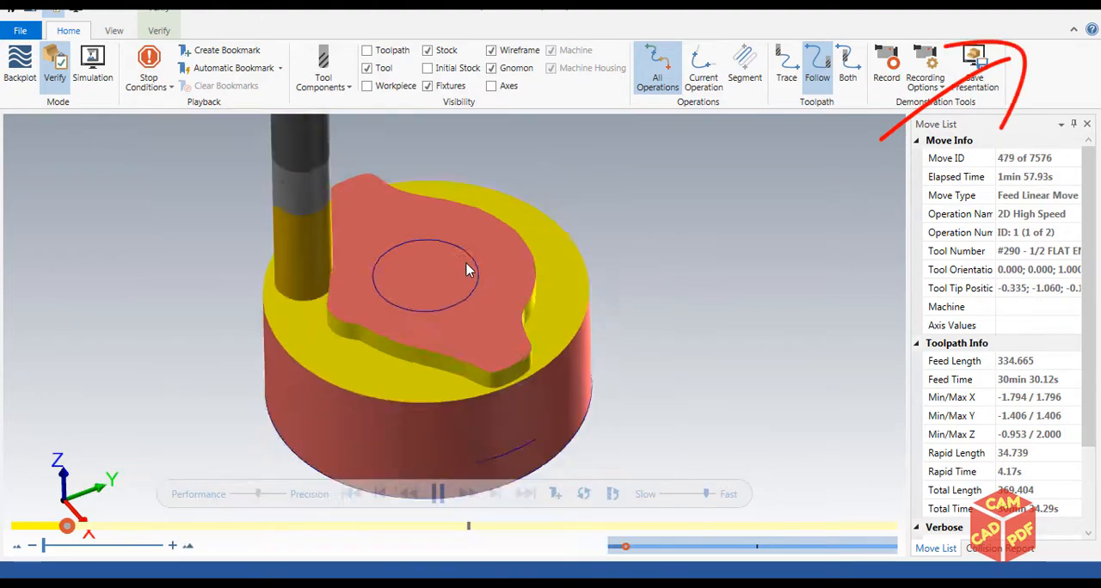
{"action": "scroll", "coordinate": [440, 269], "scroll_direction": "up", "scroll_amount": 2}
{"action": "scroll", "coordinate": [439, 262], "scroll_direction": "down", "scroll_amount": 4}
{"action": "scroll", "coordinate": [443, 263], "scroll_direction": "down", "scroll_amount": 1}
{"action": "middle_click_drag", "start_coordinate": [443, 262], "coordinate": [557, 263]}
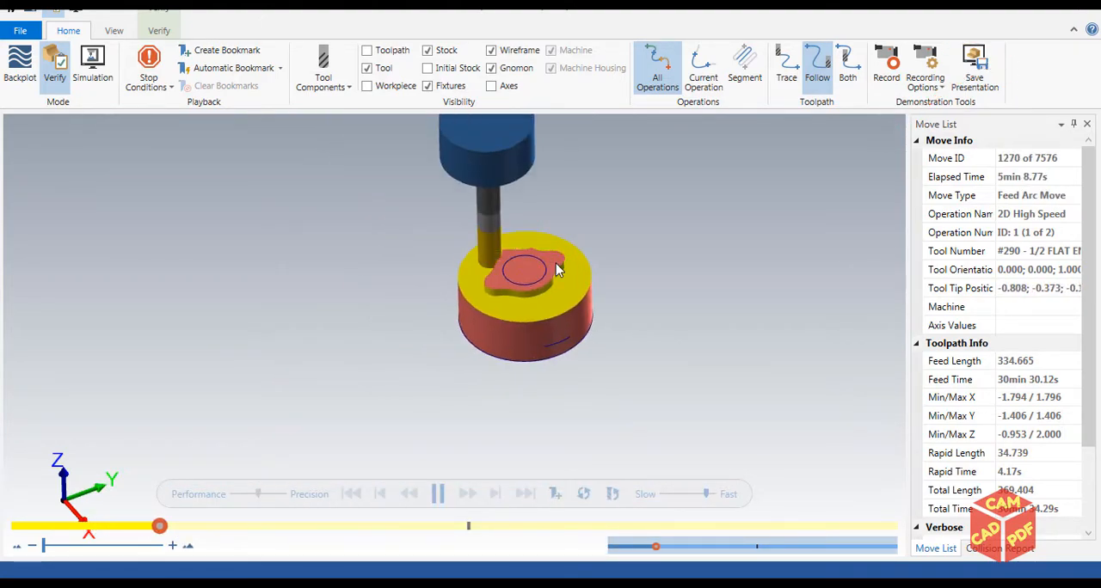
{"action": "scroll", "coordinate": [550, 265], "scroll_direction": "up", "scroll_amount": 4}
{"action": "scroll", "coordinate": [567, 254], "scroll_direction": "down", "scroll_amount": 2}
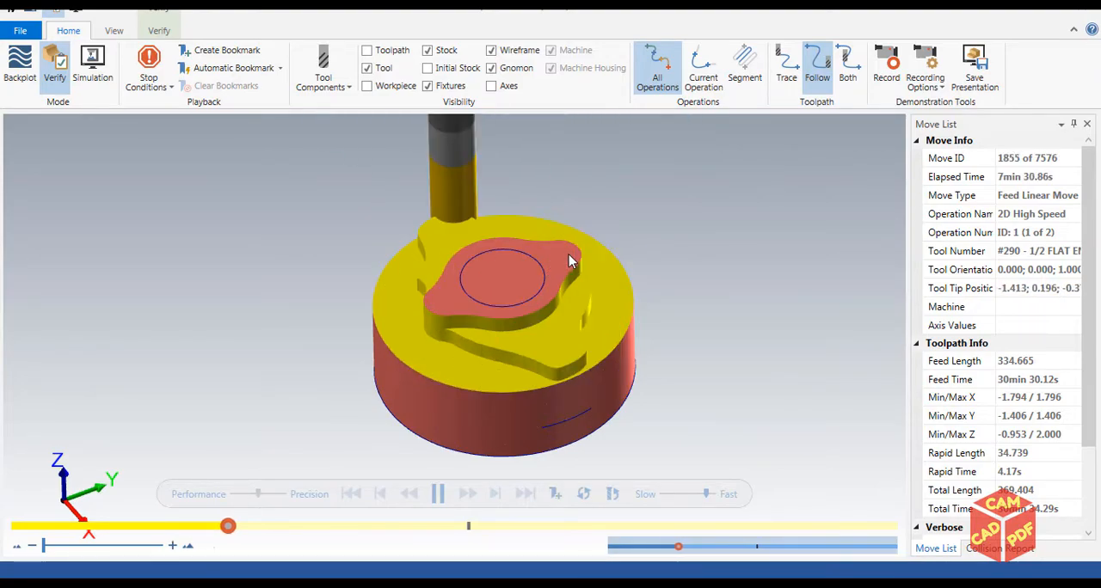
Examine the first operation's deeper passes around the lobed boss from closer and tilted views while the simulation runs
{"action": "scroll", "coordinate": [568, 254], "scroll_direction": "up", "scroll_amount": 4}
{"action": "scroll", "coordinate": [569, 255], "scroll_direction": "down", "scroll_amount": 2}
{"action": "scroll", "coordinate": [569, 256], "scroll_direction": "down", "scroll_amount": 3}
{"action": "scroll", "coordinate": [569, 256], "scroll_direction": "up", "scroll_amount": 4}
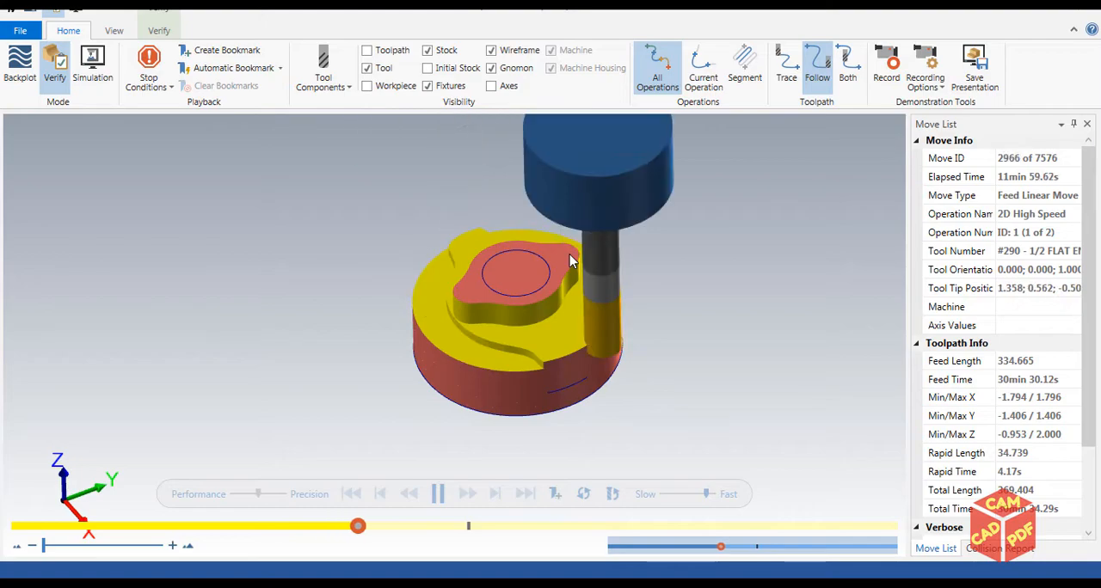
{"action": "scroll", "coordinate": [569, 255], "scroll_direction": "down", "scroll_amount": 1}
{"action": "scroll", "coordinate": [569, 255], "scroll_direction": "down", "scroll_amount": 4}
{"action": "scroll", "coordinate": [570, 256], "scroll_direction": "up", "scroll_amount": 3}
{"action": "middle_click_drag", "start_coordinate": [616, 244], "coordinate": [579, 260]}
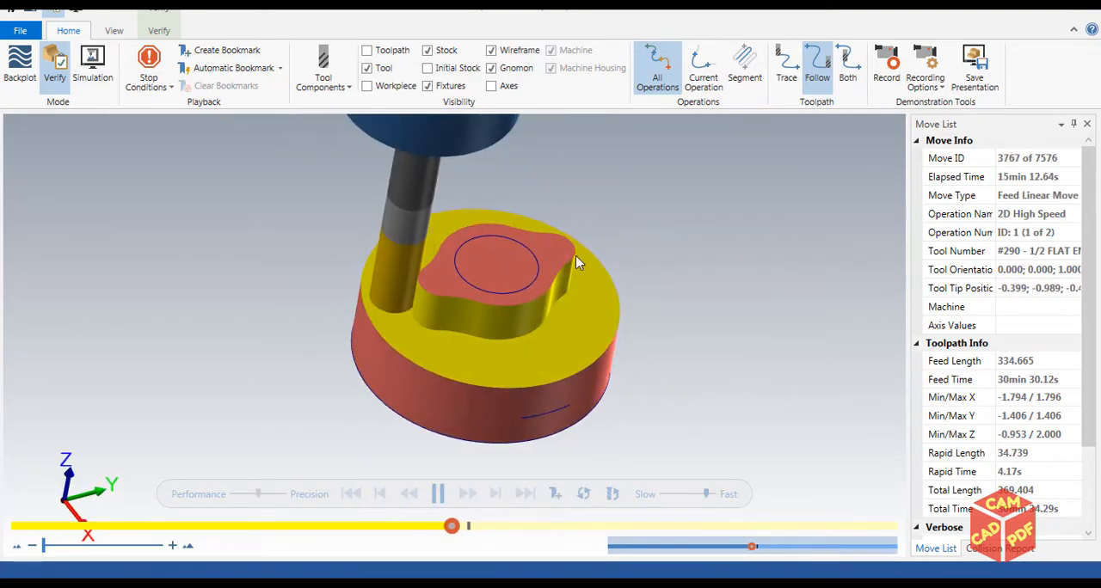
Inspect the second operation's material removal on the lower level of the round stock from close up
{"action": "scroll", "coordinate": [578, 262], "scroll_direction": "up", "scroll_amount": 3}
{"action": "scroll", "coordinate": [577, 262], "scroll_direction": "down", "scroll_amount": 4}
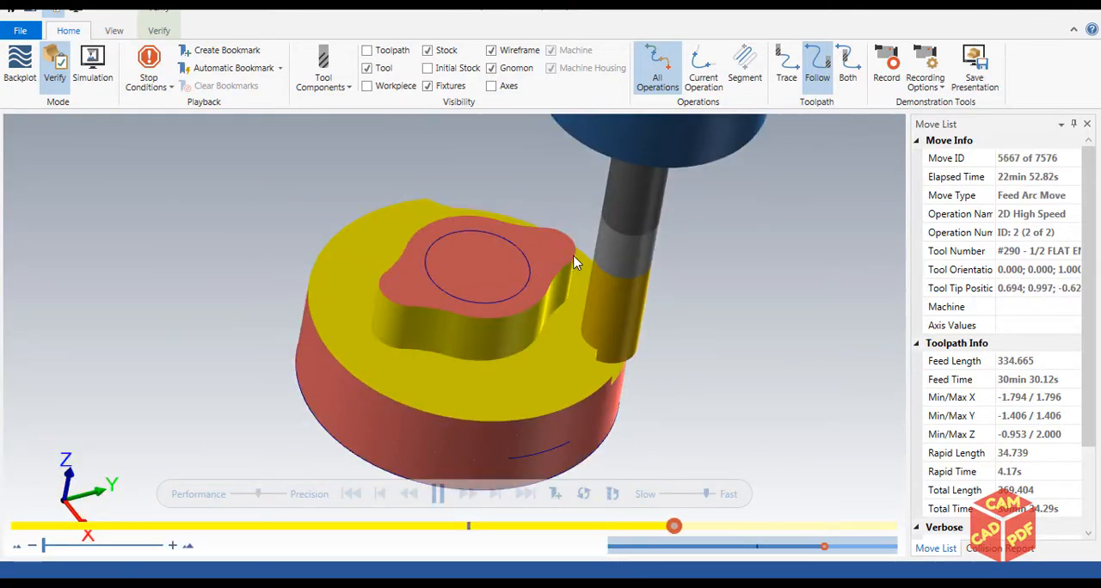
{"action": "scroll", "coordinate": [576, 262], "scroll_direction": "down", "scroll_amount": 1}
{"action": "scroll", "coordinate": [575, 262], "scroll_direction": "up", "scroll_amount": 3}
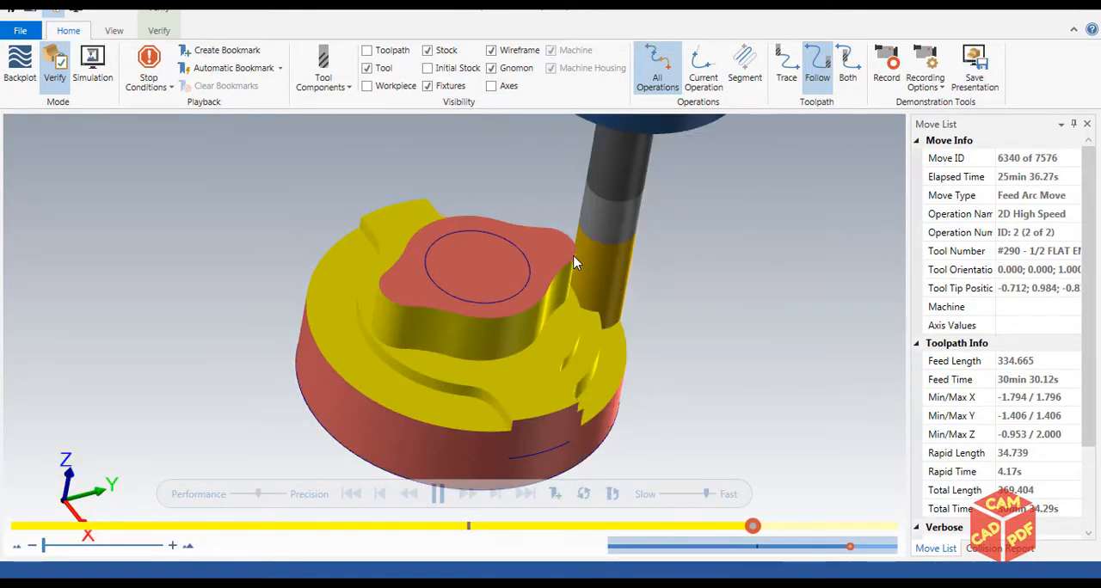